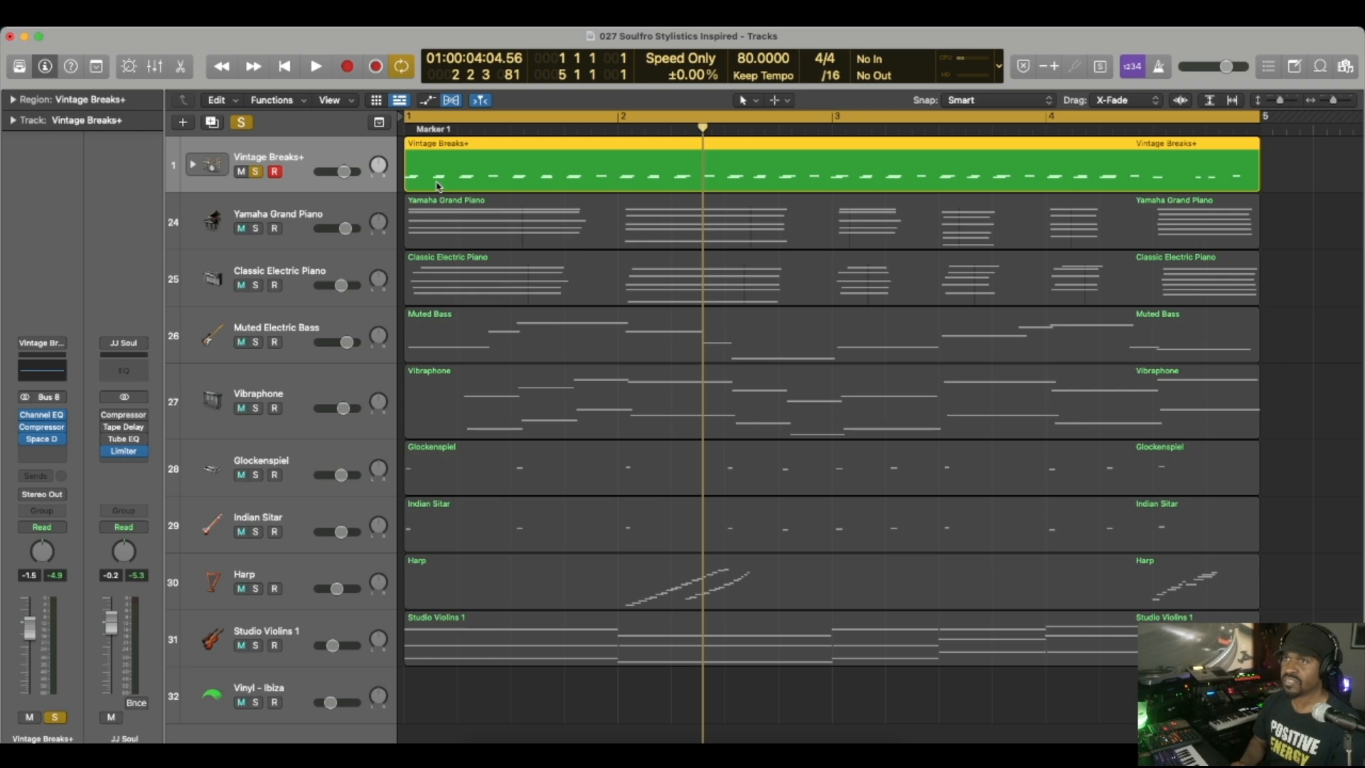
Play back the soloed Vintage Breaks+ drum part and examine its full four-bar note pattern in the Piano Roll
{"action": "key", "text": "space"}
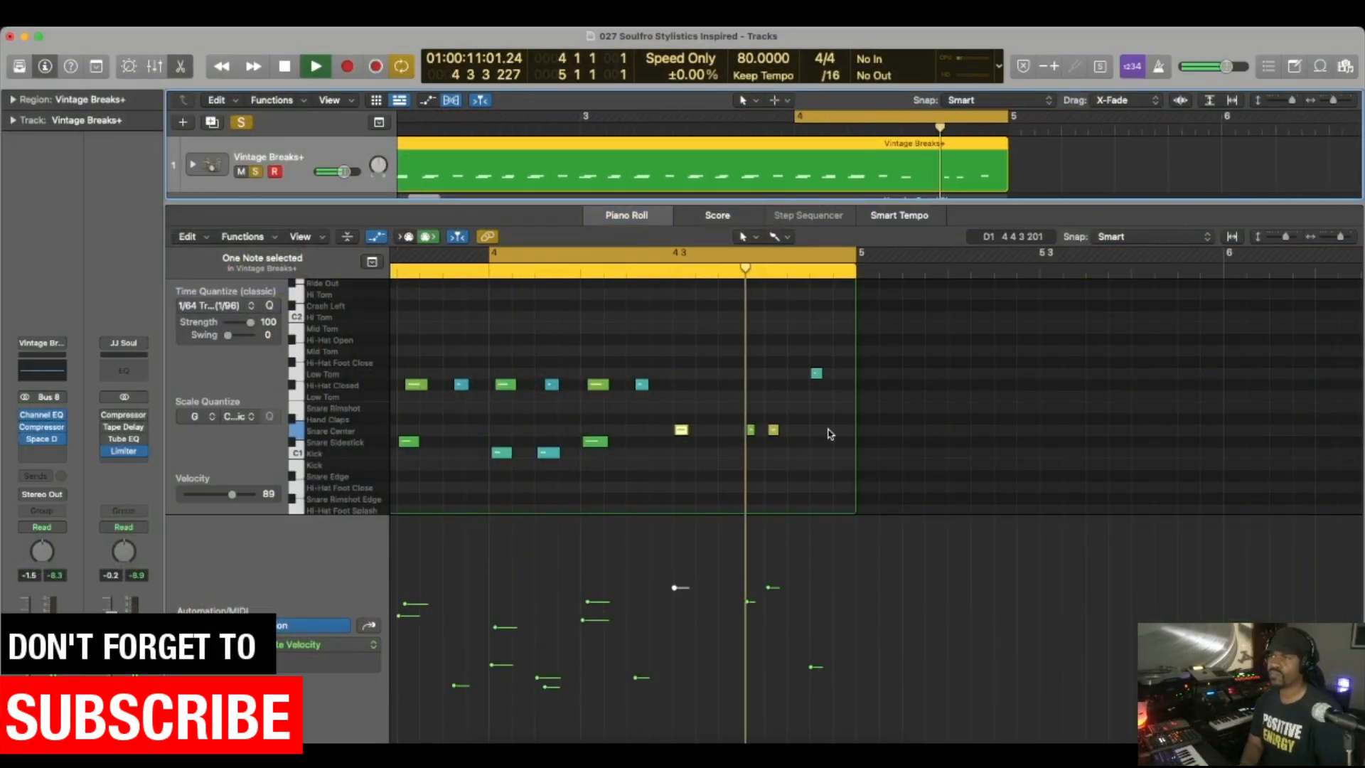
{"action": "key", "text": "space"}
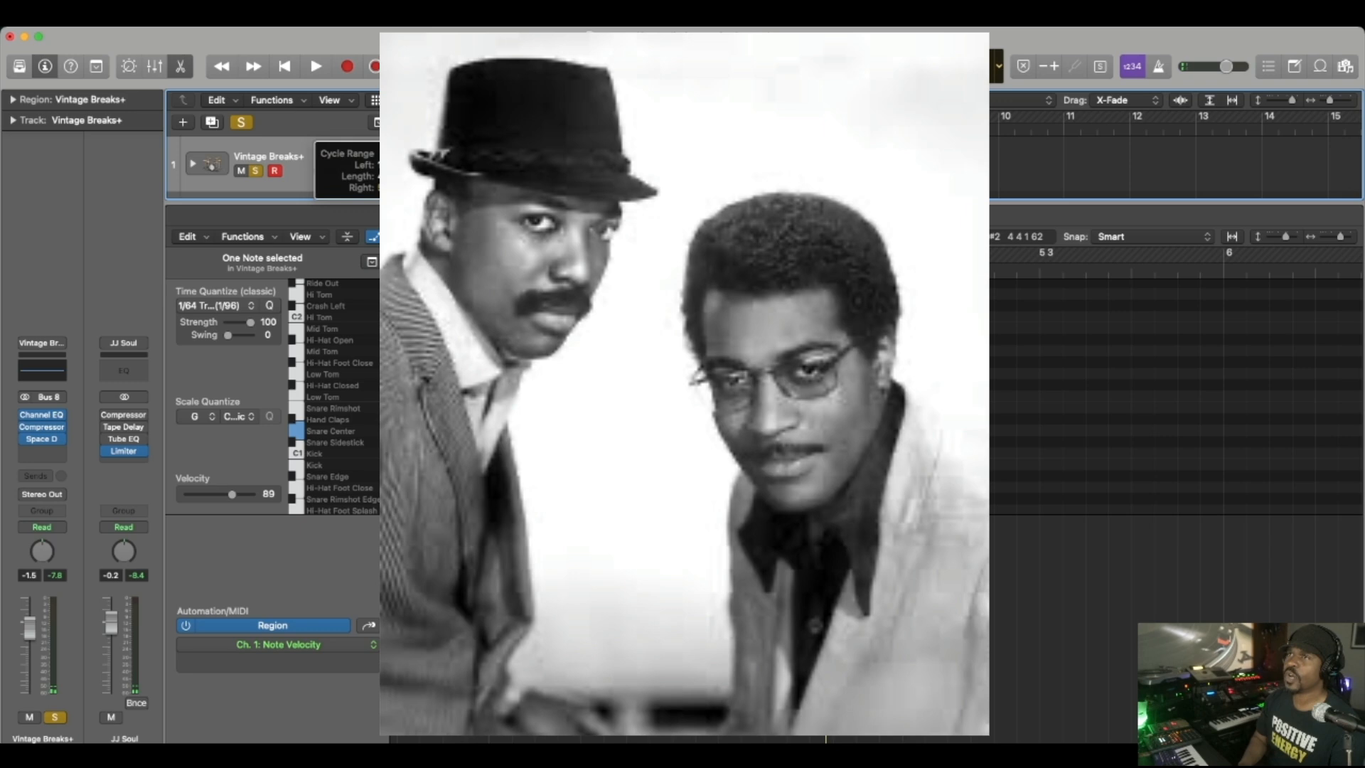
{"action": "scroll", "coordinate": [512, 384], "scroll_direction": "down", "scroll_amount": 10}
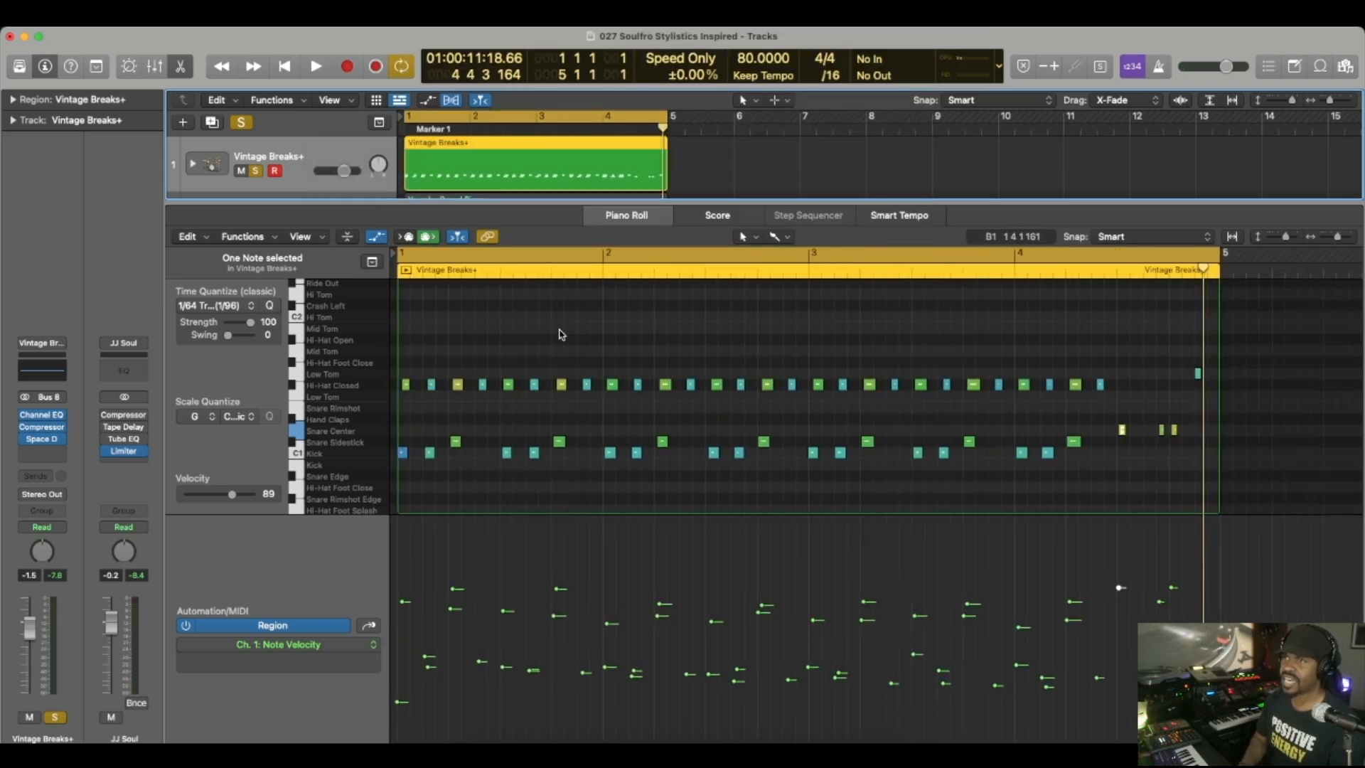
{"action": "key", "text": "space"}
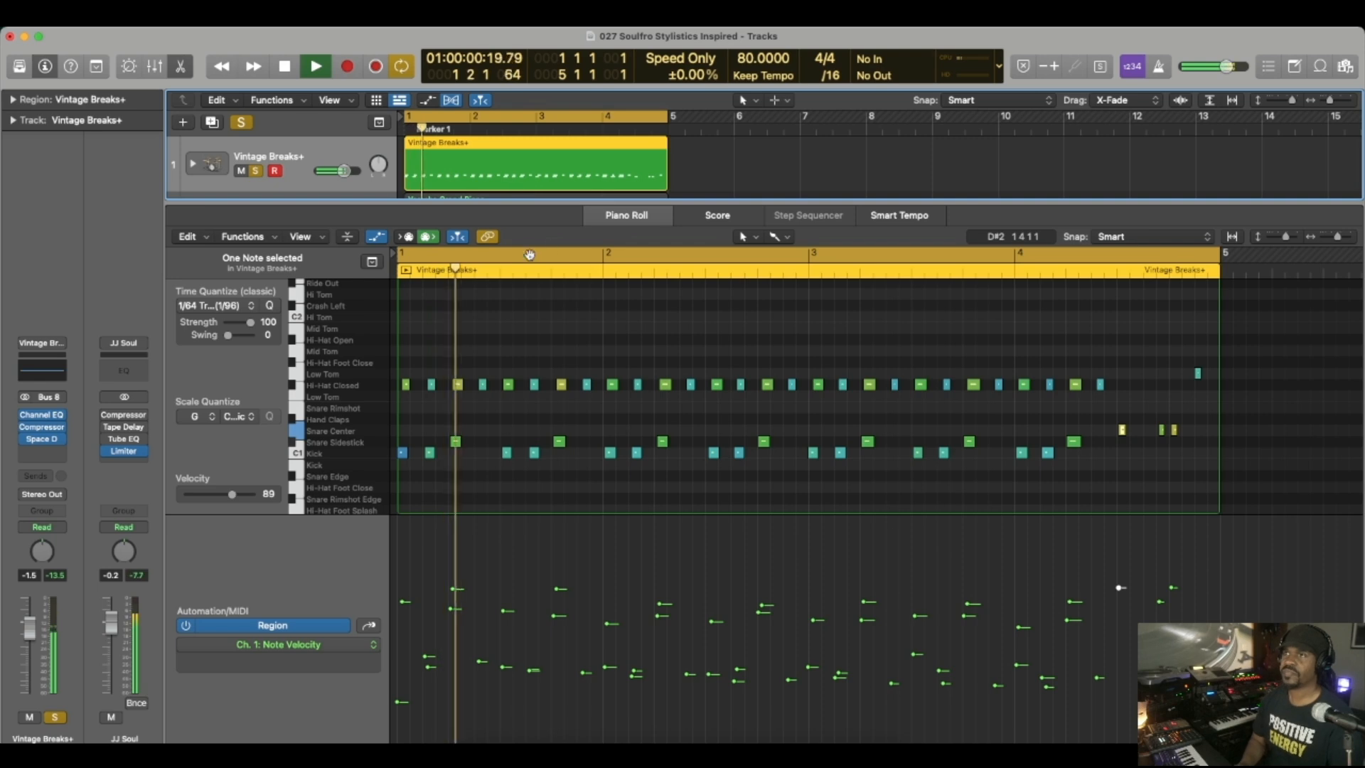
{"action": "key", "text": "space"}
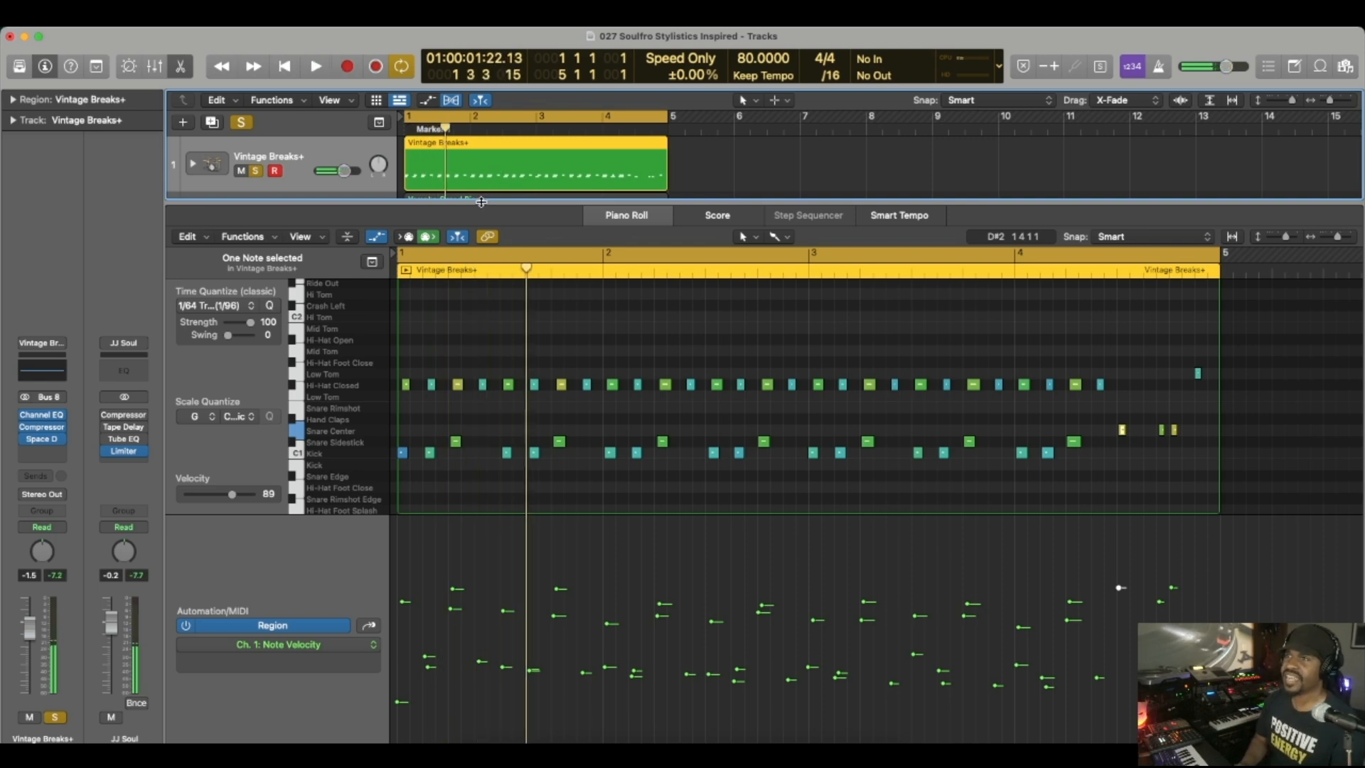
{"action": "key", "text": "space"}
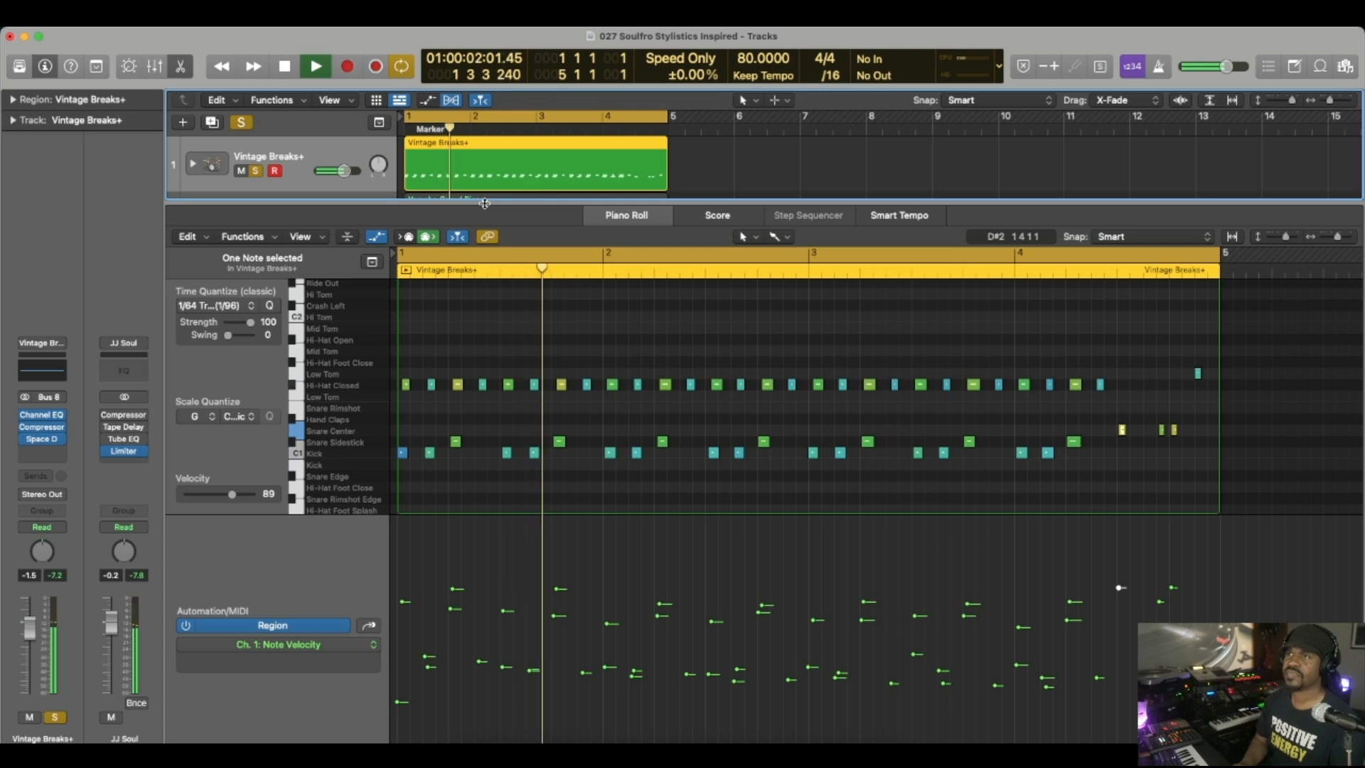
{"action": "key", "text": "space"}
Enlarge the tracks area, clear the drum solo, and solo the Yamaha Grand Piano track with its four-bar region filling the view
{"action": "left_click_drag", "start_coordinate": [484, 204], "coordinate": [454, 427]}
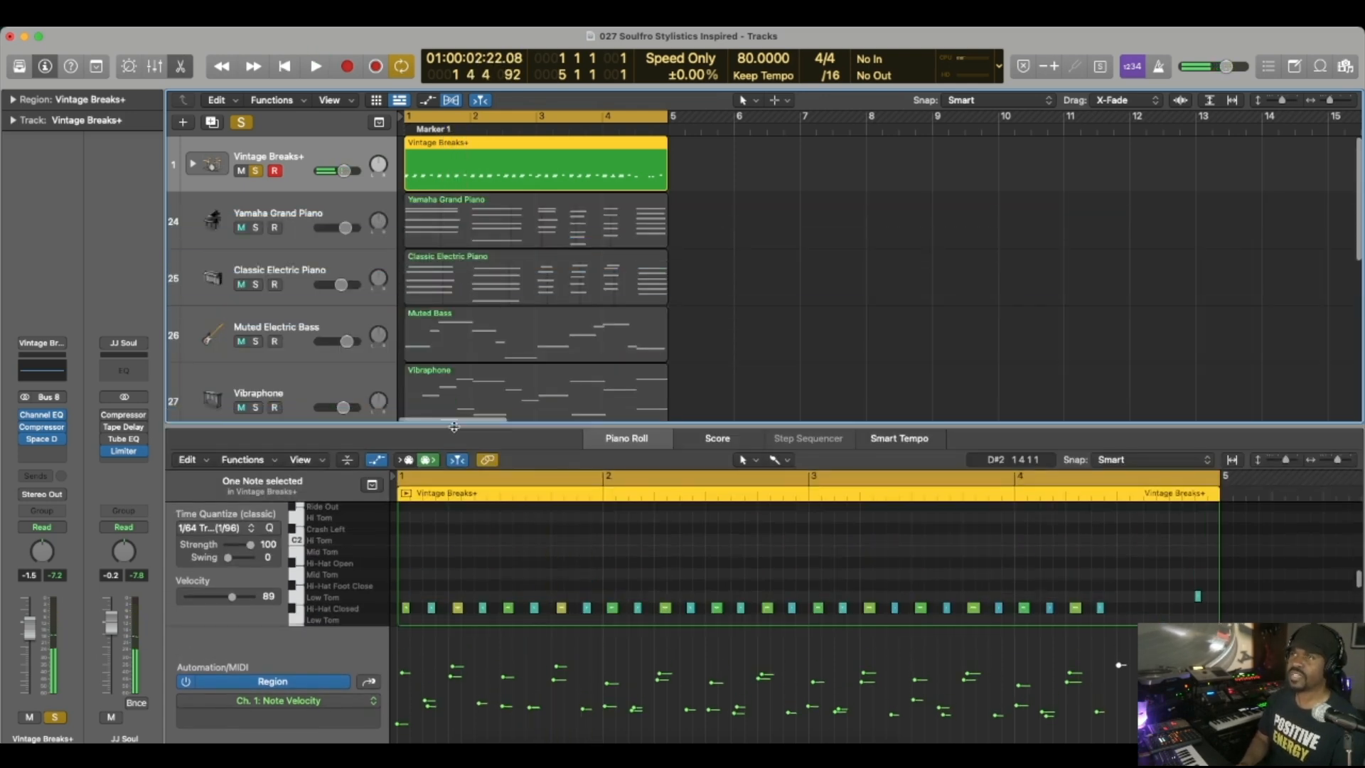
{"action": "key", "text": "s"}
{"action": "key", "text": "super+a"}
{"action": "left_click", "coordinate": [270, 206]}
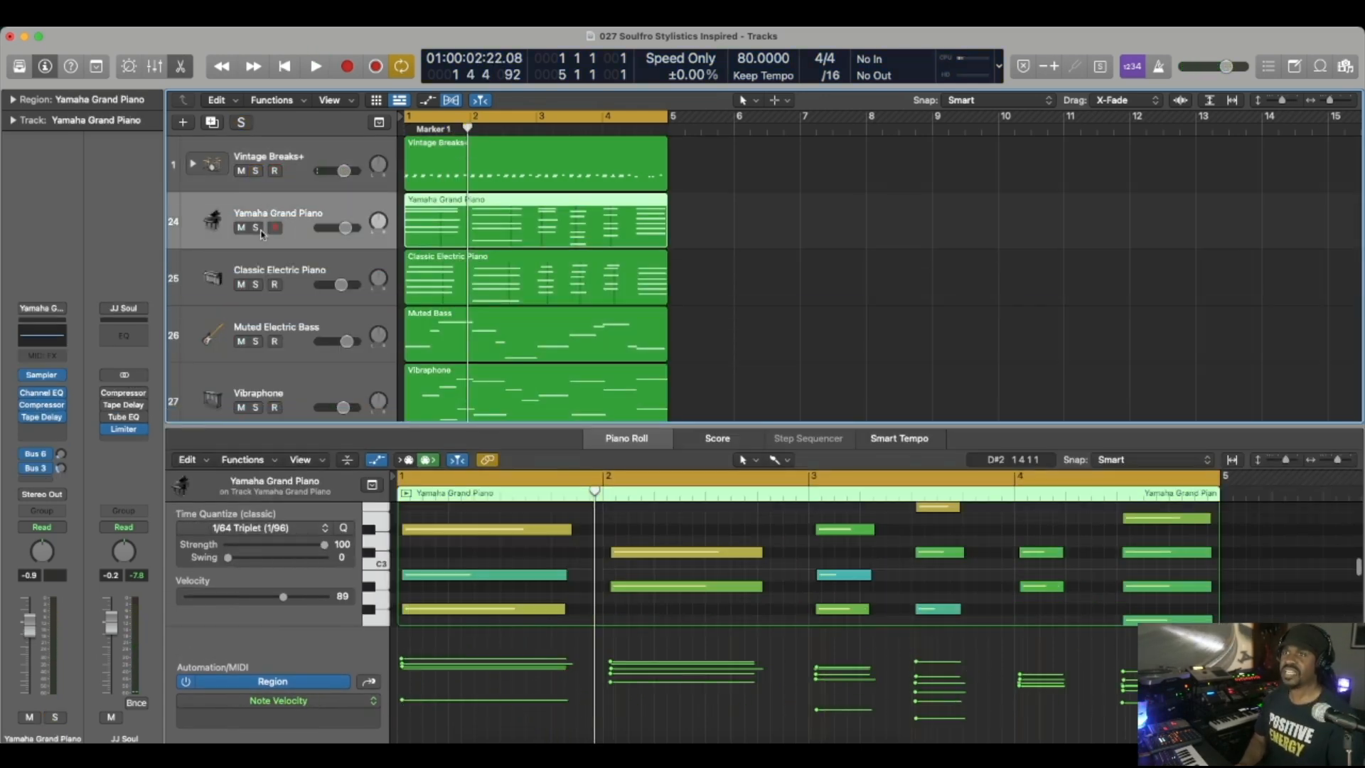
{"action": "left_click", "coordinate": [255, 229]}
{"action": "key", "text": "super+Right"}
{"action": "key", "text": "super+Right"}
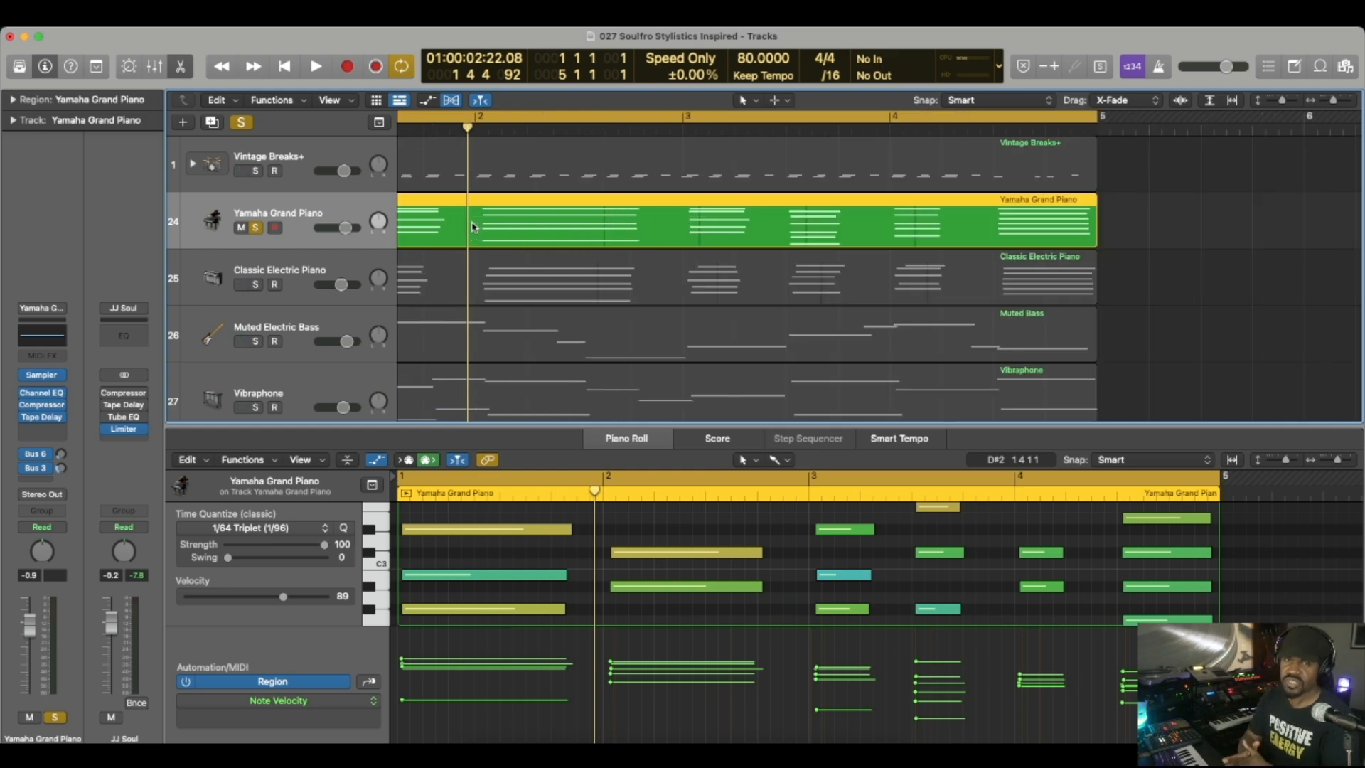
{"action": "scroll", "coordinate": [473, 226], "scroll_direction": "left", "scroll_amount": 3}
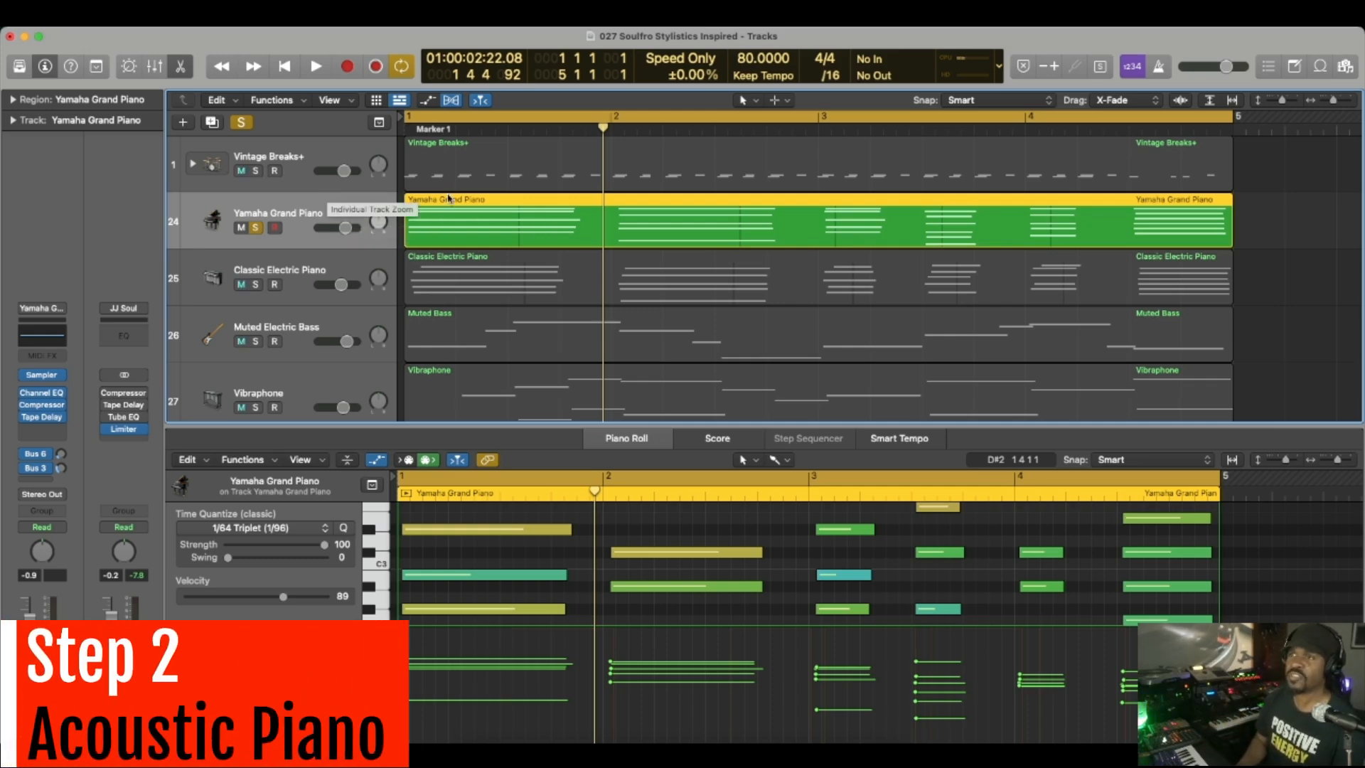
Play back the soloed Yamaha Grand Piano part and examine its chord notes in the Piano Roll
{"action": "key", "text": "space"}
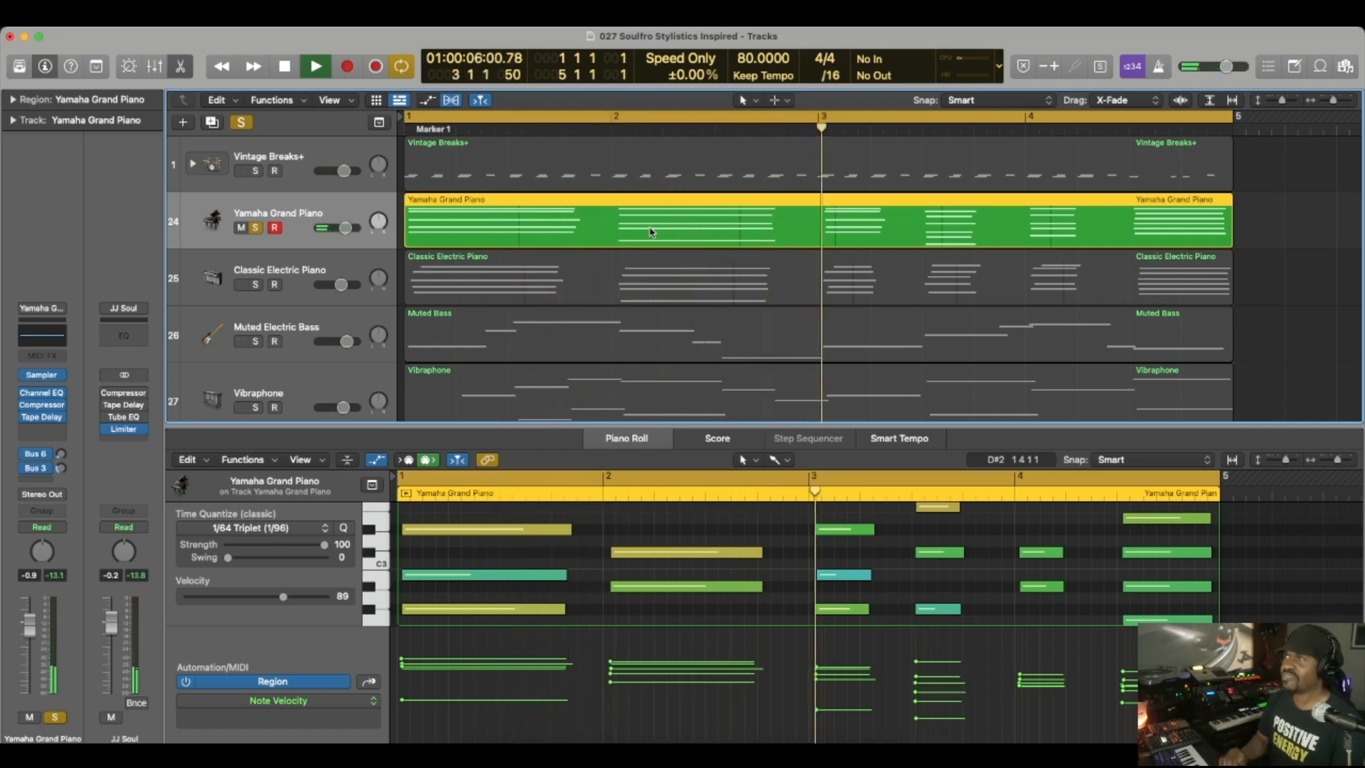
{"action": "scroll", "coordinate": [911, 558], "scroll_direction": "up", "scroll_amount": 3}
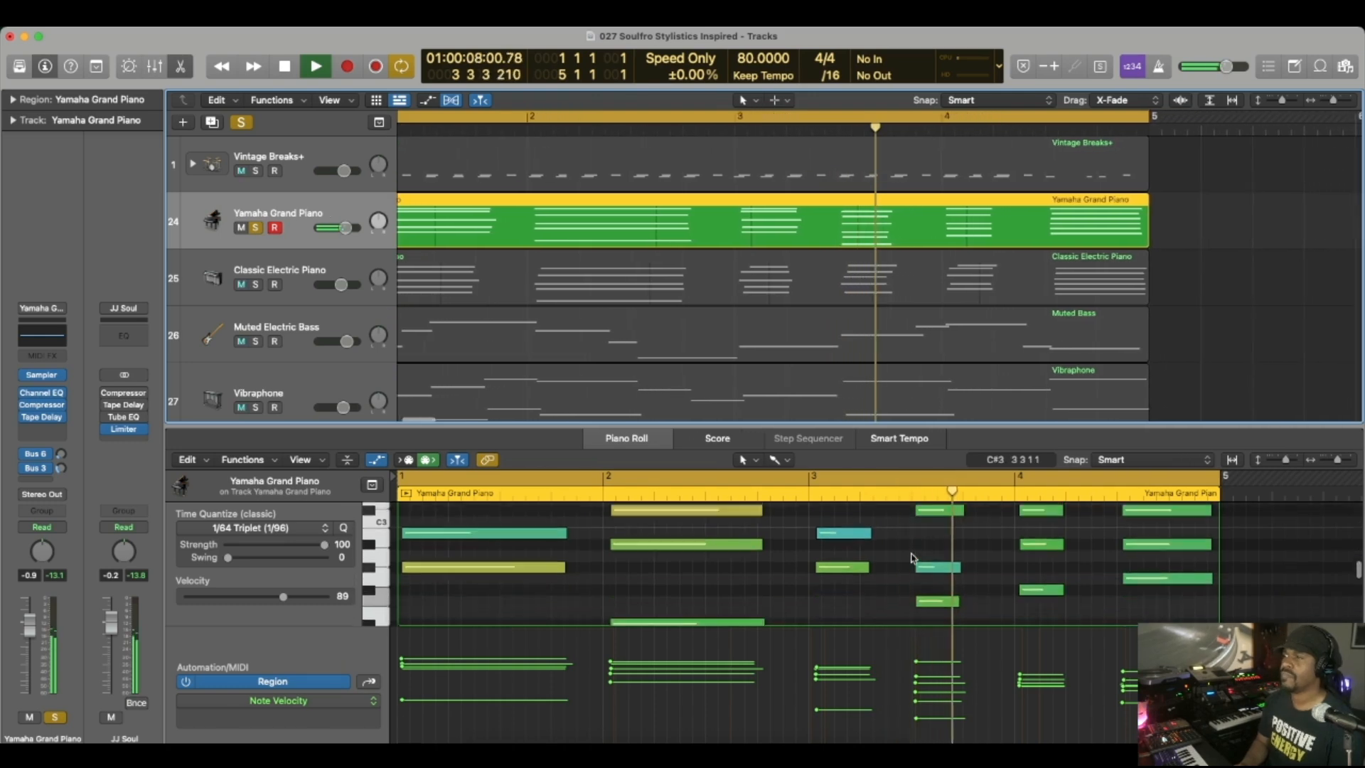
{"action": "scroll", "coordinate": [912, 558], "scroll_direction": "up", "scroll_amount": 1}
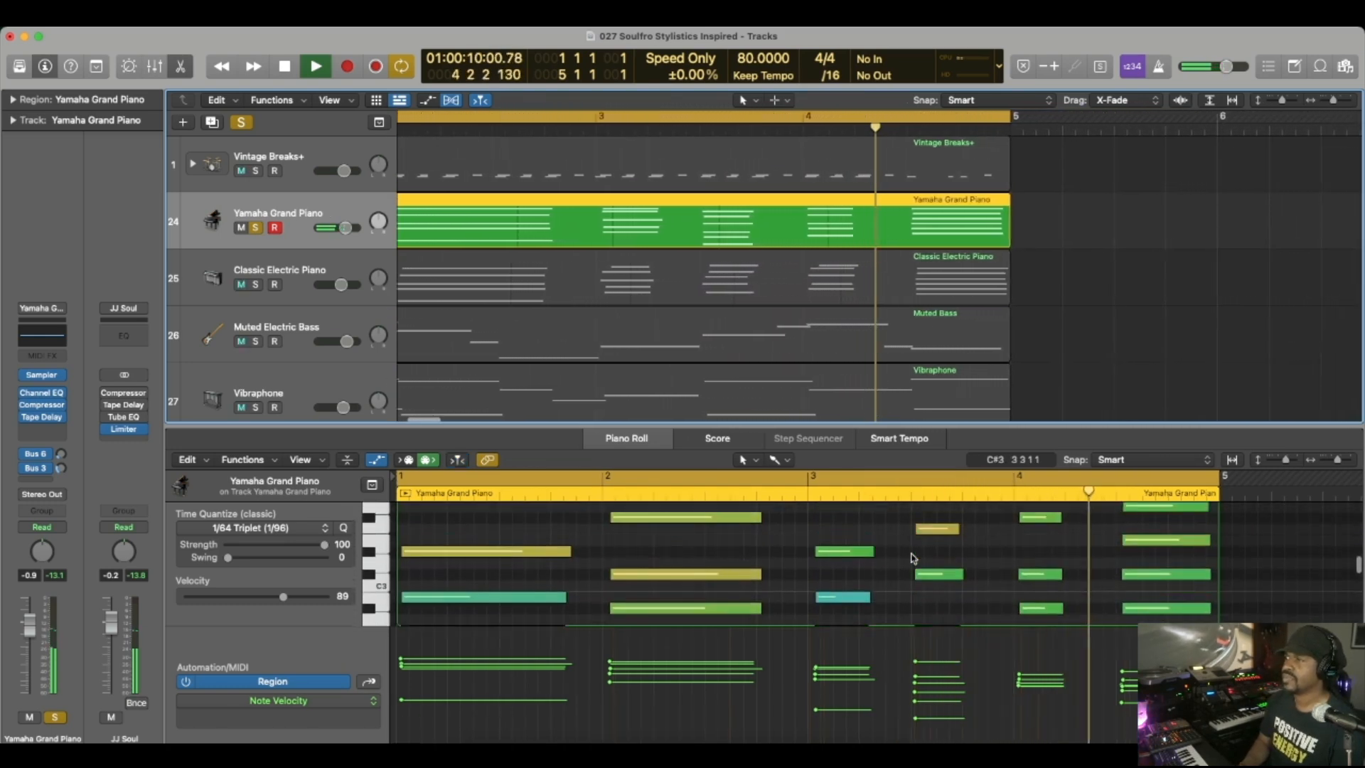
{"action": "key", "text": "space"}
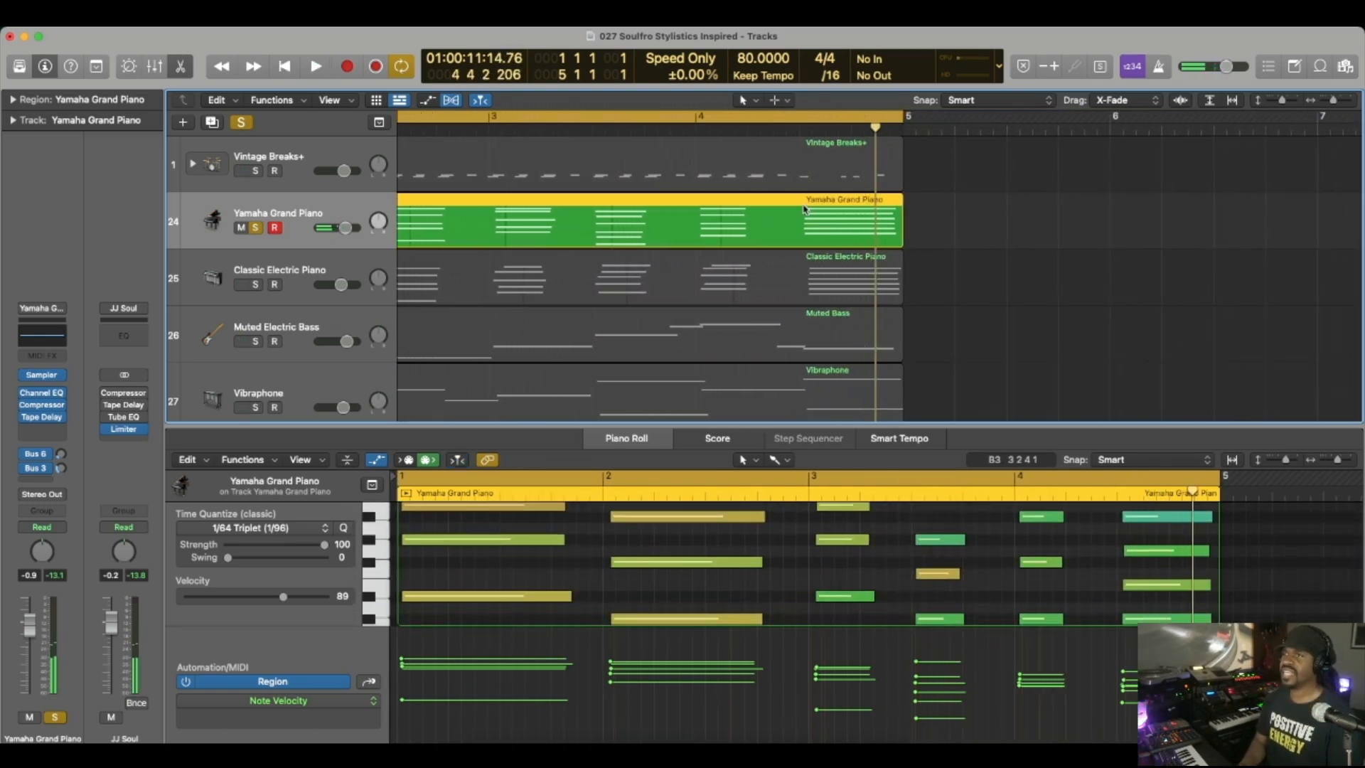
{"action": "scroll", "coordinate": [804, 209], "scroll_direction": "left", "scroll_amount": 5}
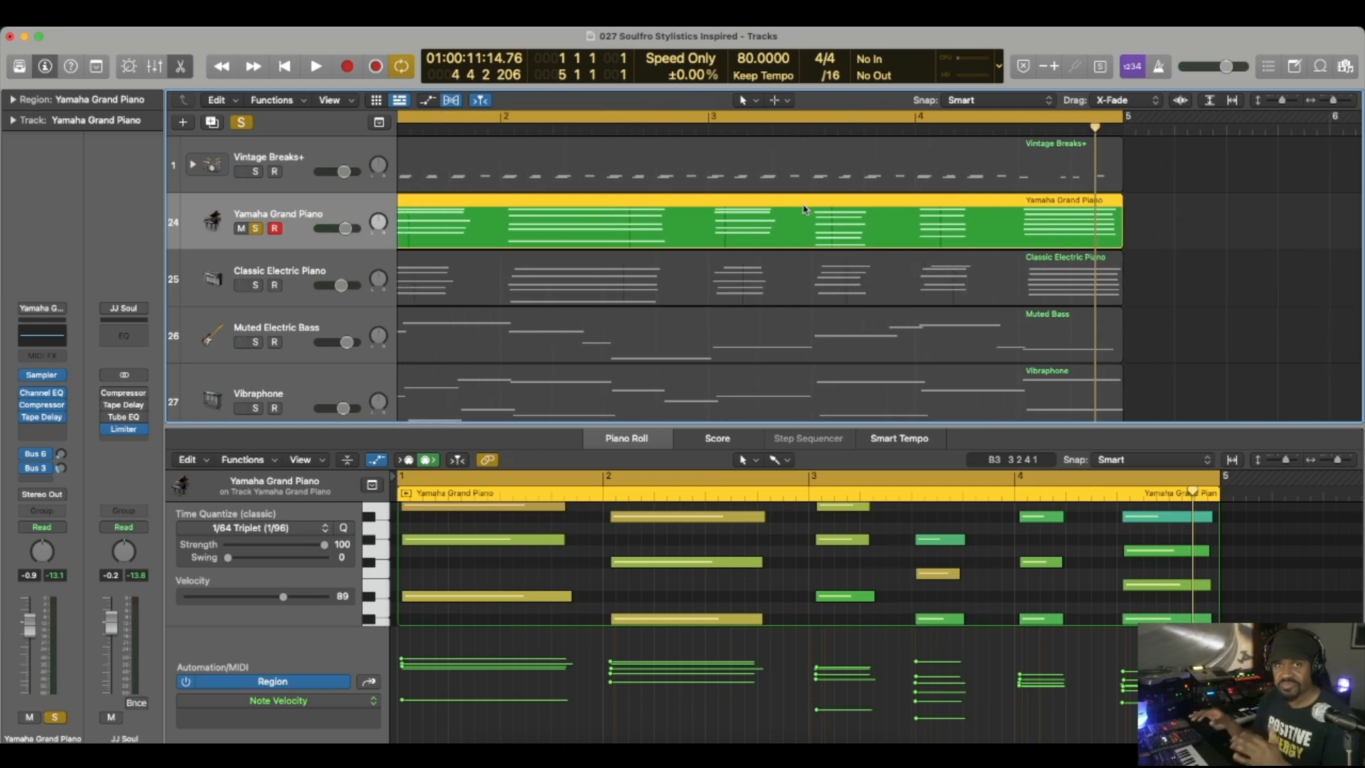
{"action": "scroll", "coordinate": [804, 208], "scroll_direction": "left", "scroll_amount": 2}
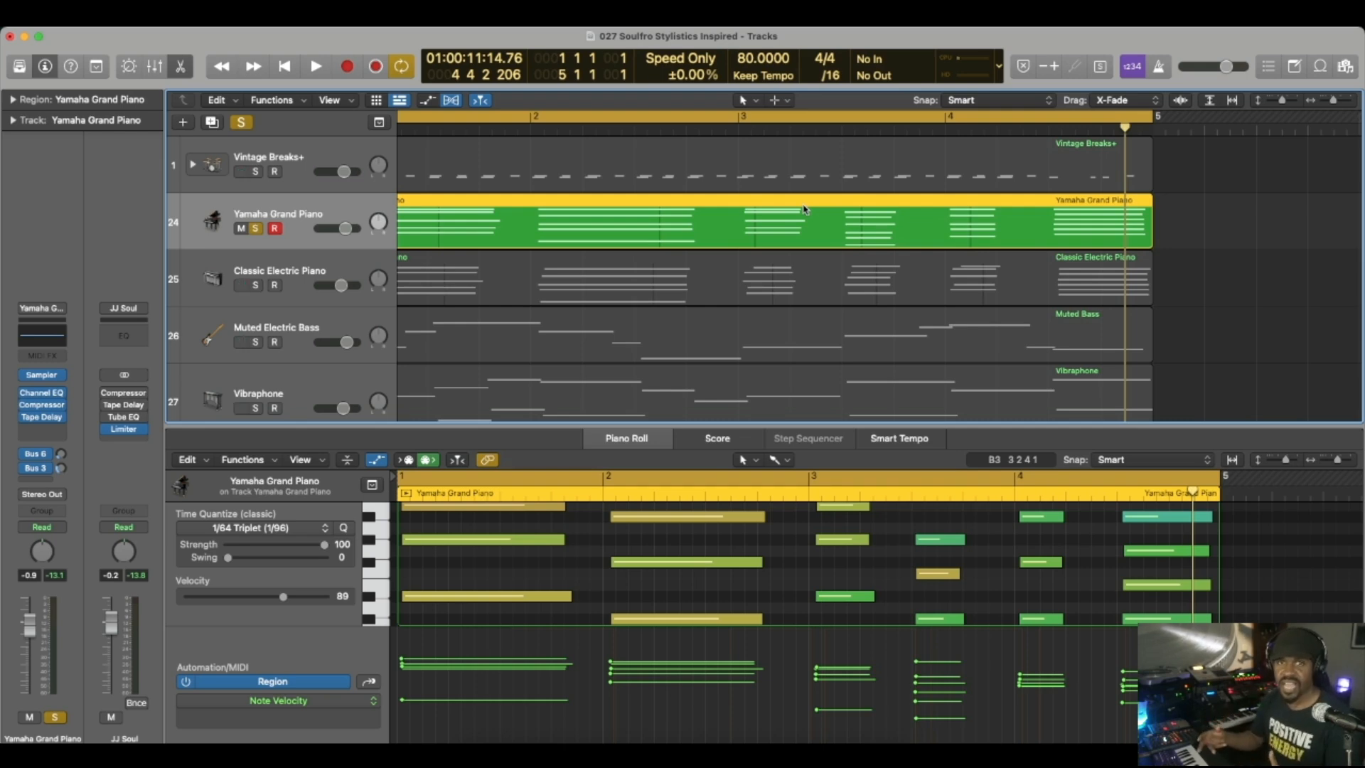
{"action": "scroll", "coordinate": [595, 560], "scroll_direction": "up", "scroll_amount": 5}
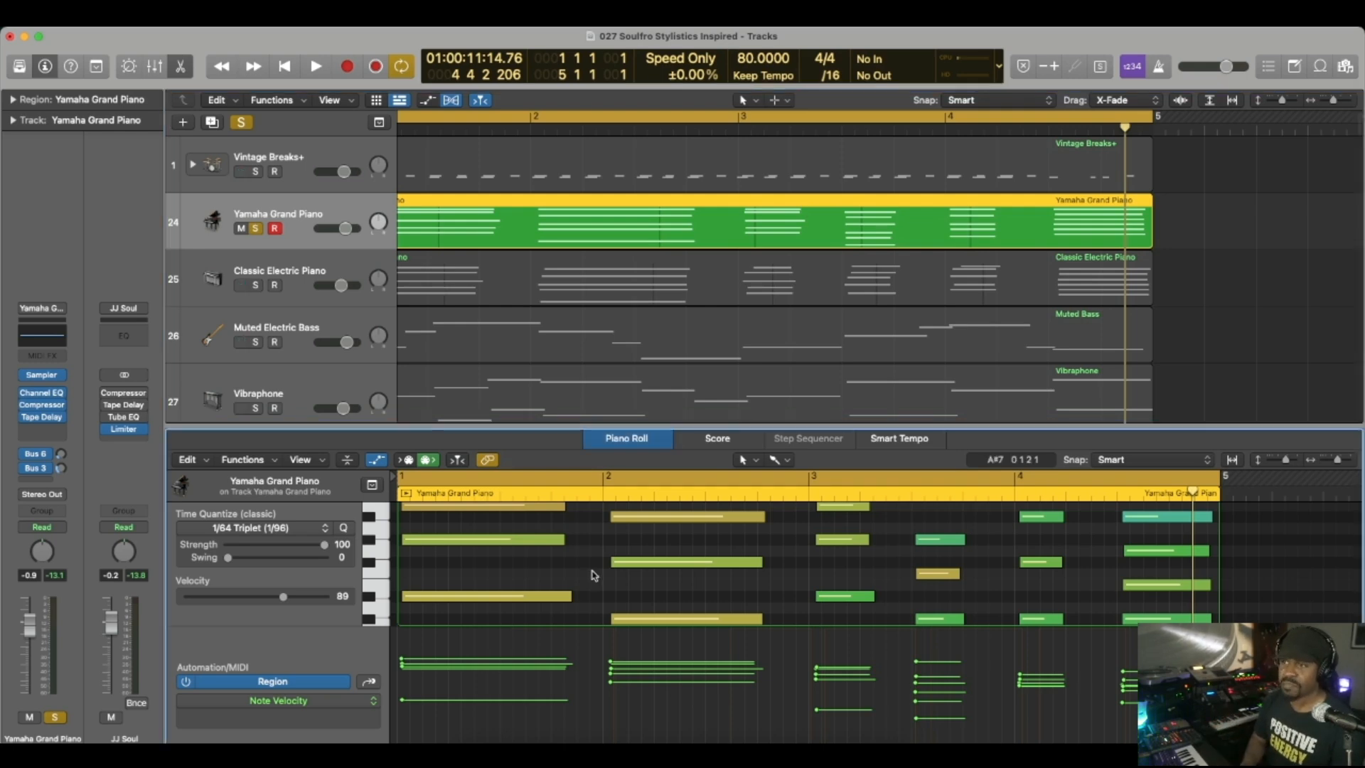
{"action": "scroll", "coordinate": [594, 575], "scroll_direction": "down", "scroll_amount": 5}
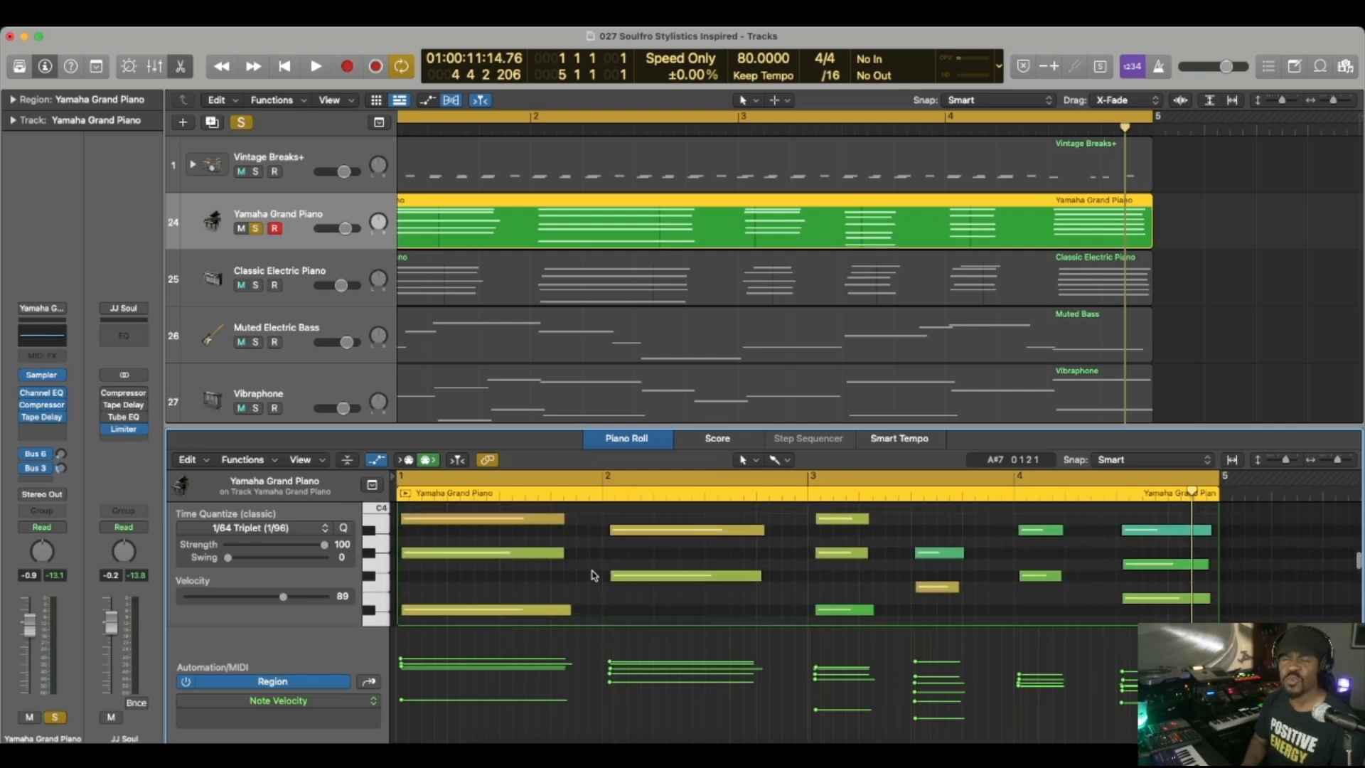
{"action": "scroll", "coordinate": [595, 576], "scroll_direction": "up", "scroll_amount": 2}
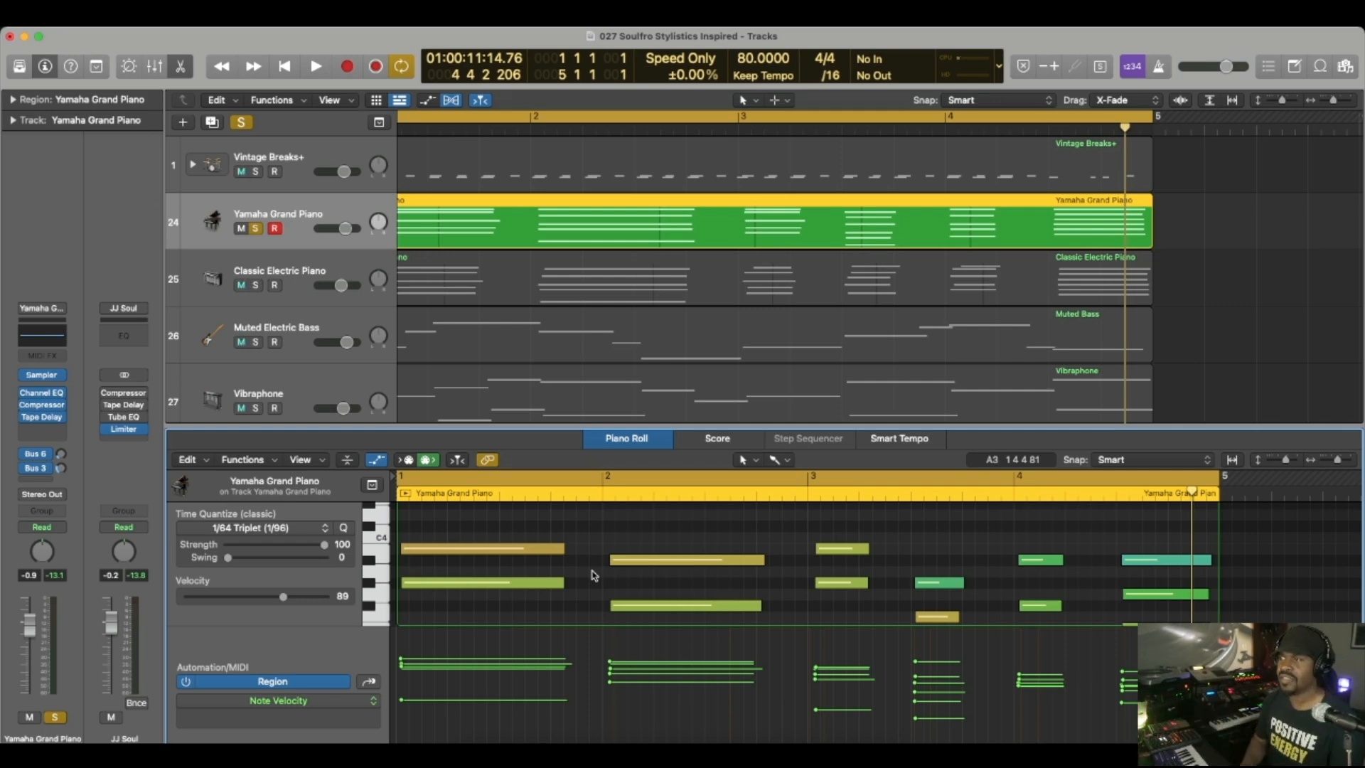
{"action": "scroll", "coordinate": [595, 575], "scroll_direction": "down", "scroll_amount": 2}
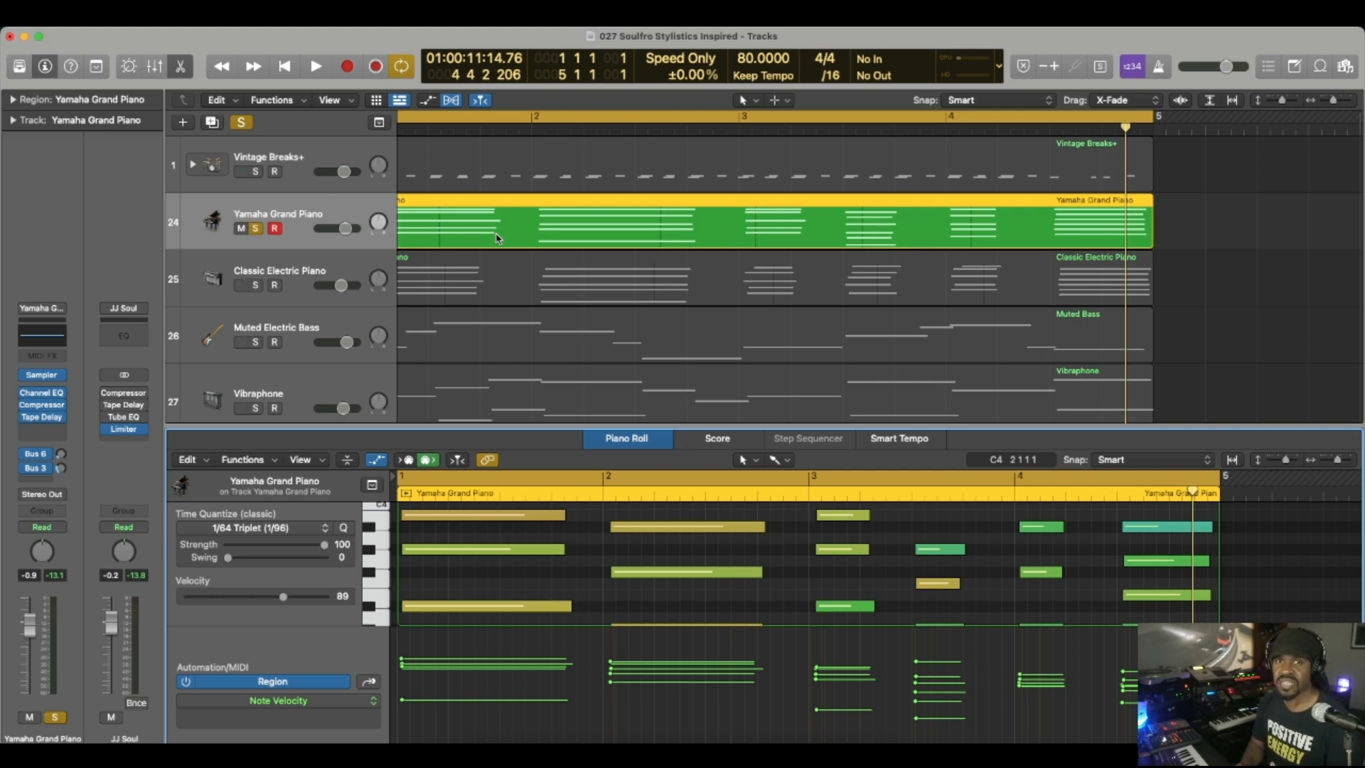
Solo the Classic Electric Piano track in place of the Yamaha Grand Piano
{"action": "left_click", "coordinate": [277, 273]}
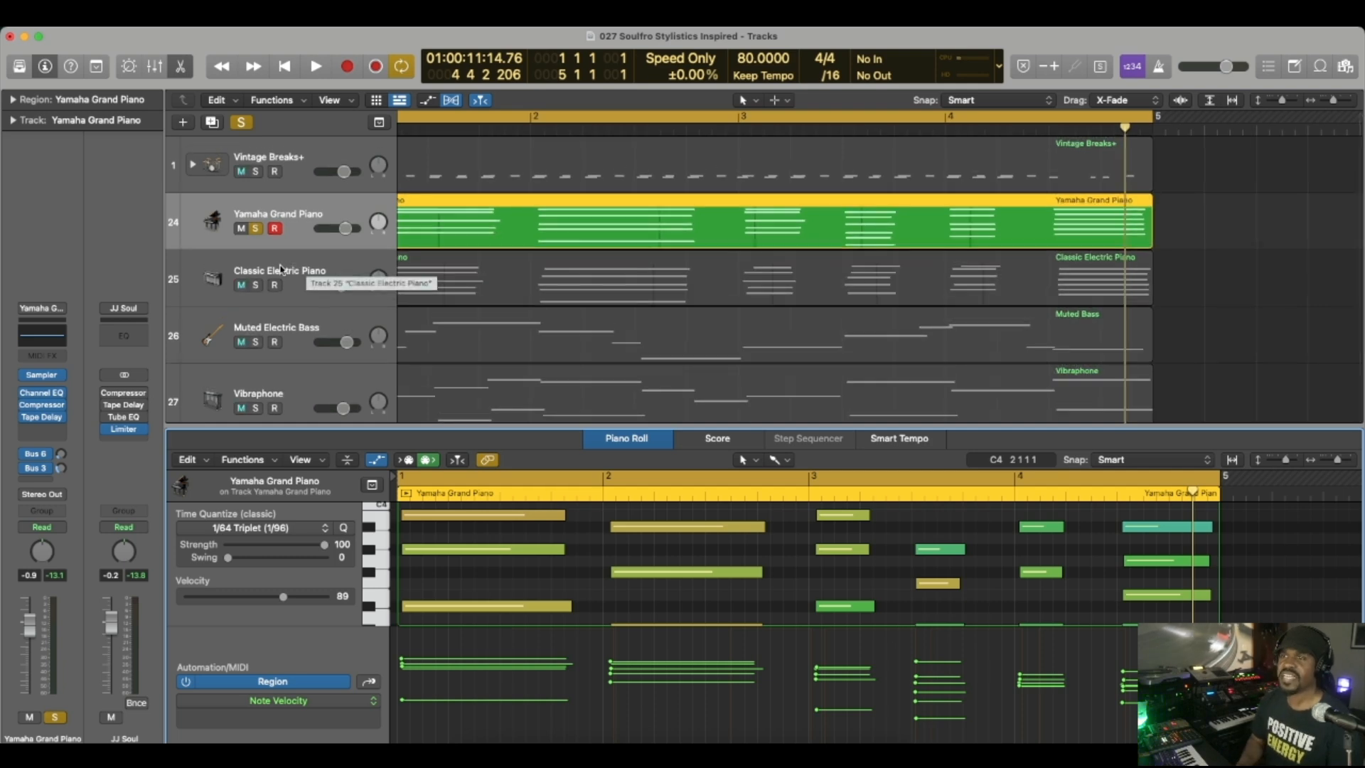
{"action": "left_click", "coordinate": [257, 286]}
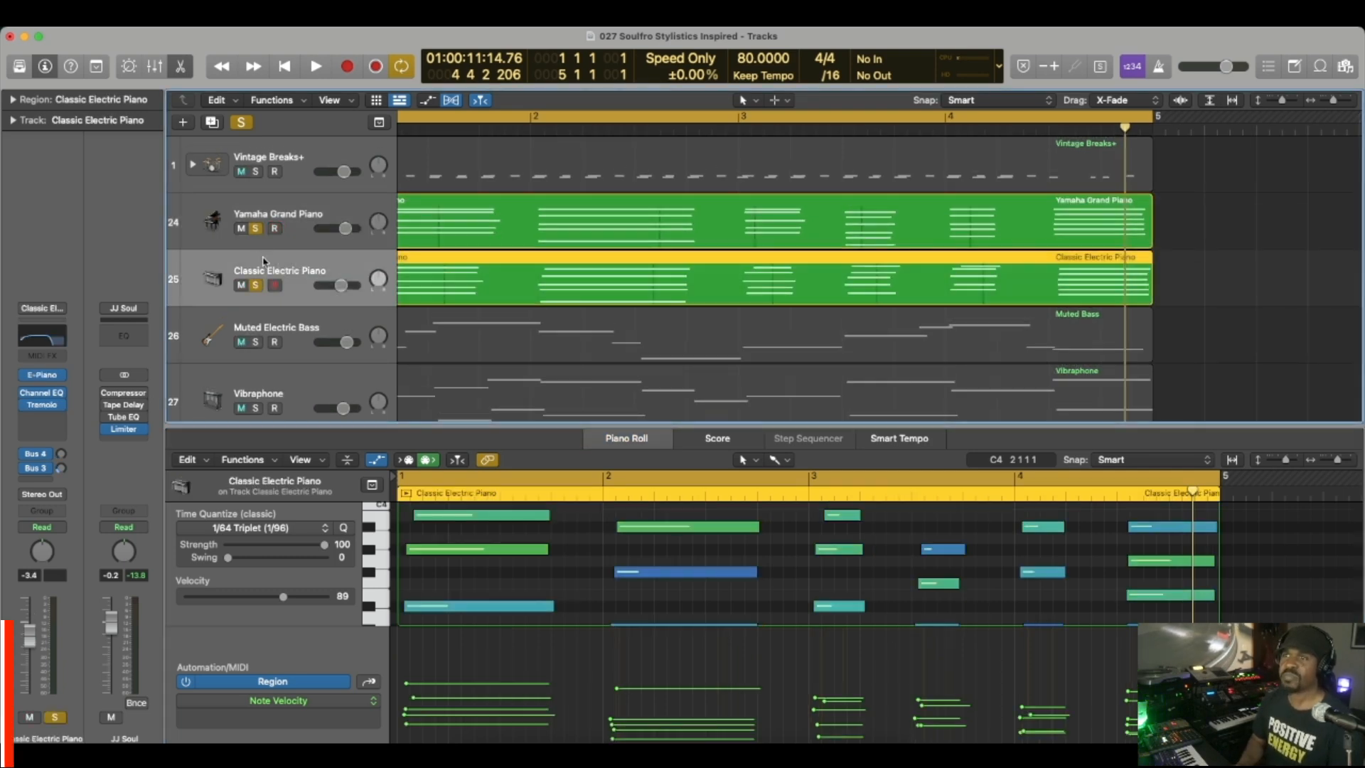
{"action": "left_click", "coordinate": [257, 228]}
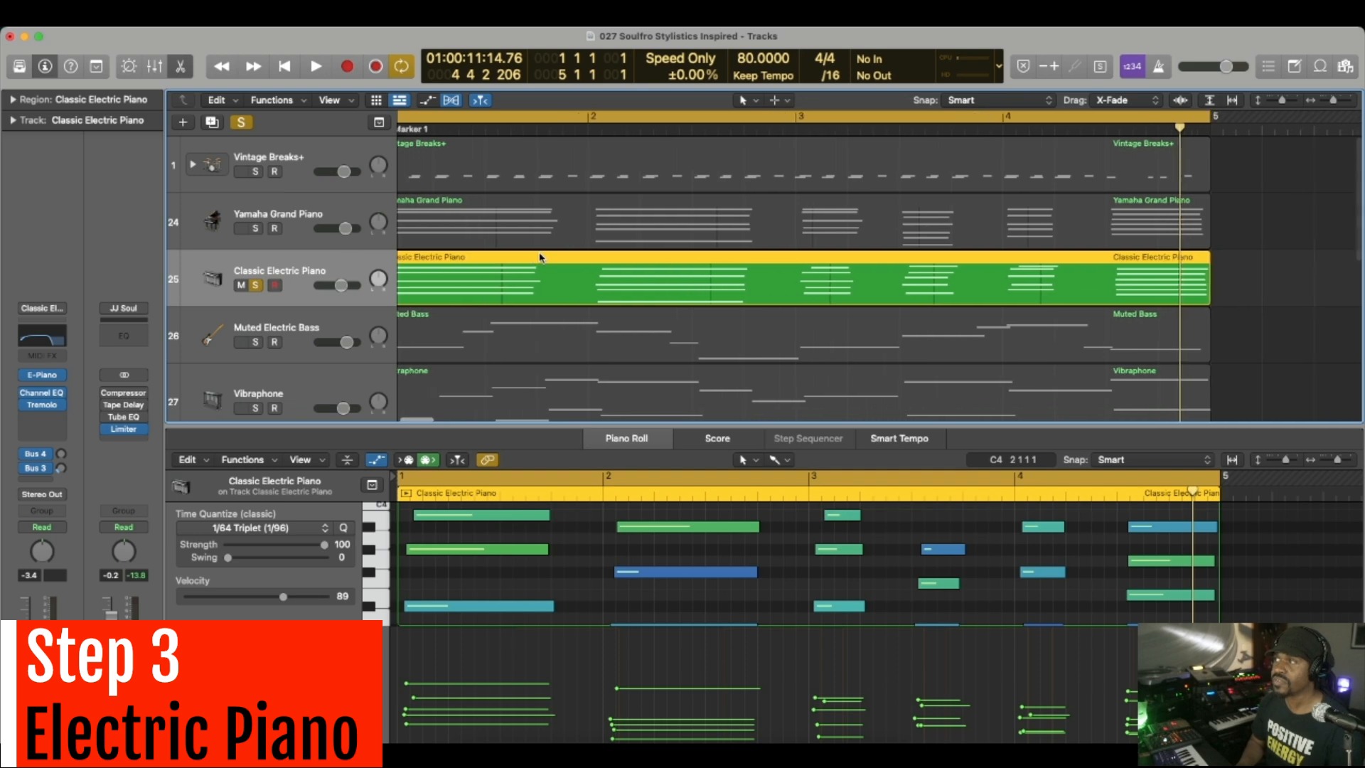
Play the soloed Classic Electric Piano part from the beginning of the song and stop partway through bar 3
{"action": "key", "text": "Return"}
{"action": "key", "text": "space"}
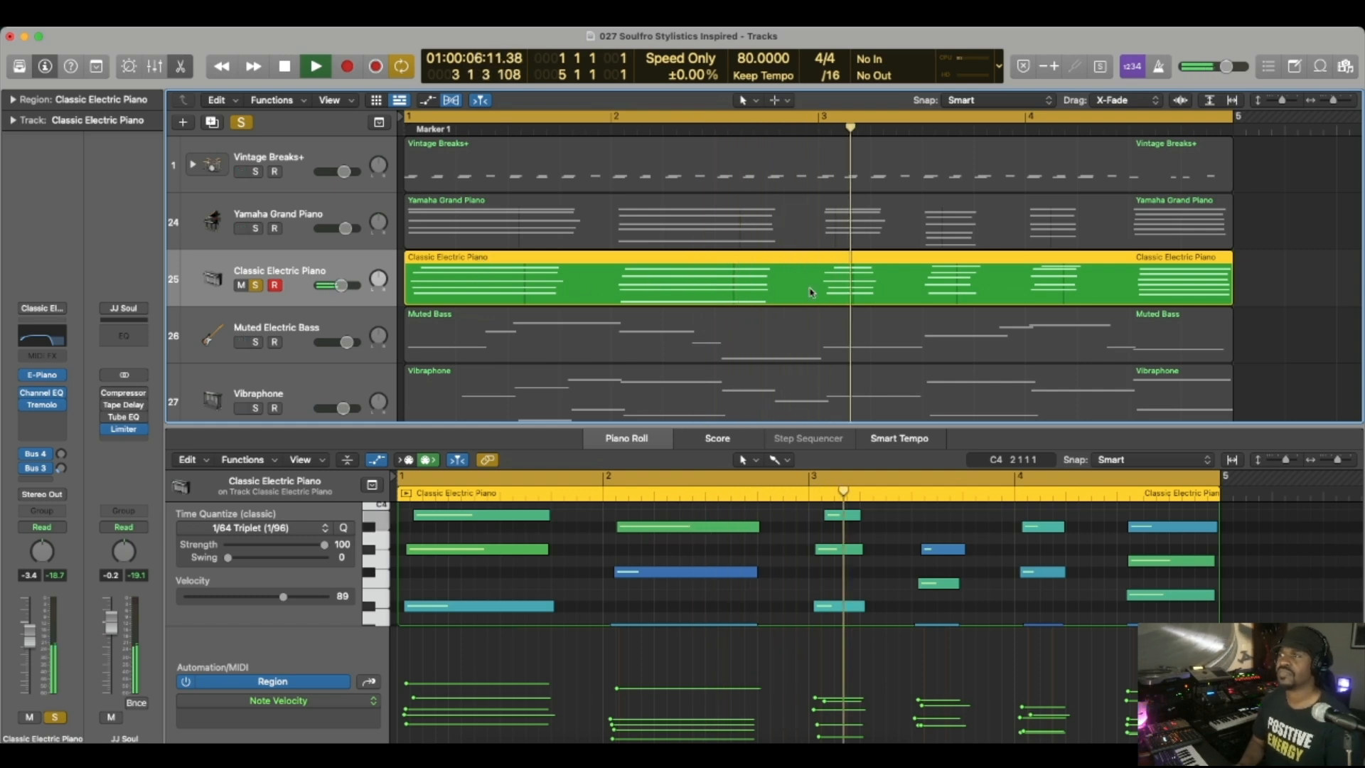
{"action": "key", "text": "space"}
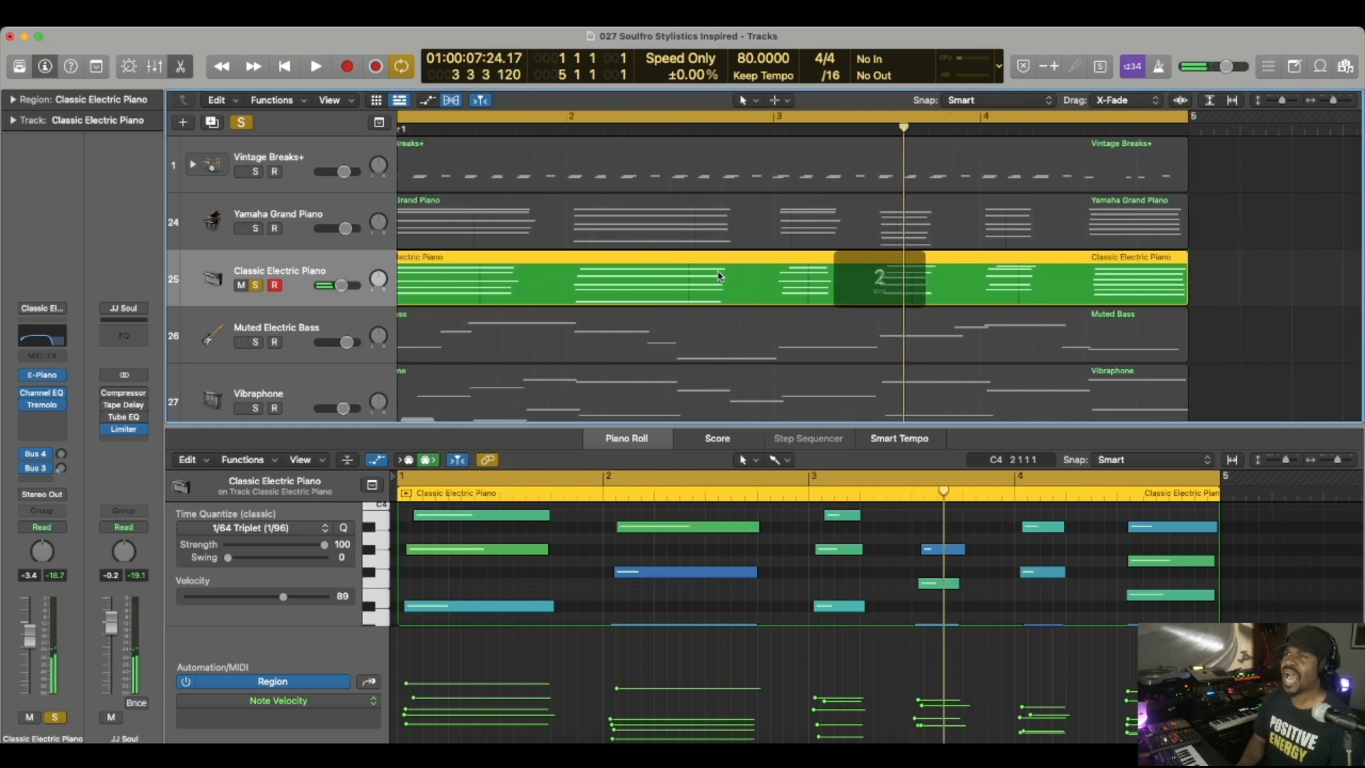
Move the Classic Electric Piano region past bar 5, select the Yamaha Grand Piano region, and return the electric piano region to bar 1
{"action": "scroll", "coordinate": [640, 248], "scroll_direction": "left", "scroll_amount": 3}
{"action": "left_click", "coordinate": [587, 226]}
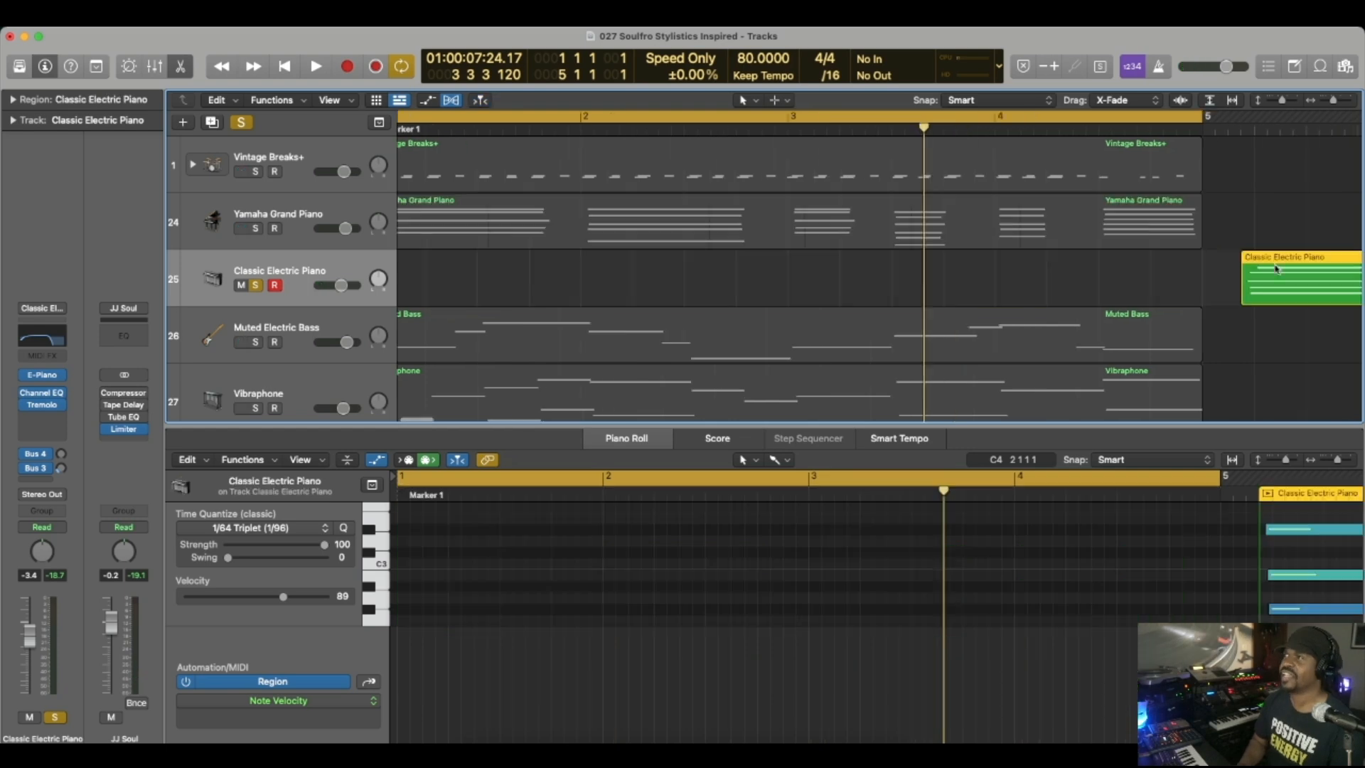
{"action": "scroll", "coordinate": [732, 243], "scroll_direction": "left", "scroll_amount": 1}
{"action": "left_click", "coordinate": [495, 239]}
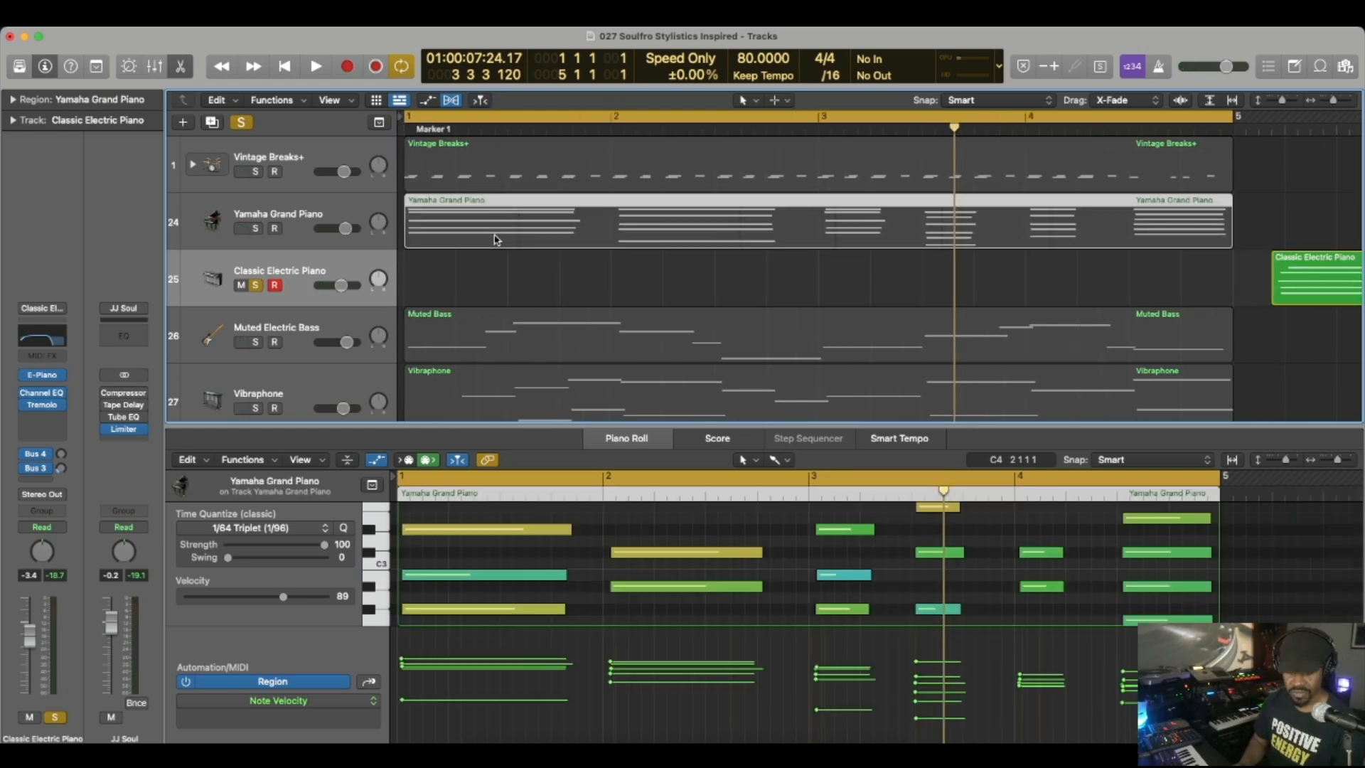
{"action": "mouse_move", "coordinate": [495, 239]}
{"action": "left_mouse_down"}
{"action": "mouse_move", "coordinate": [489, 282]}
{"action": "mouse_move", "coordinate": [487, 243]}
{"action": "left_mouse_up"}
{"action": "left_click_drag", "start_coordinate": [1299, 288], "coordinate": [420, 285]}
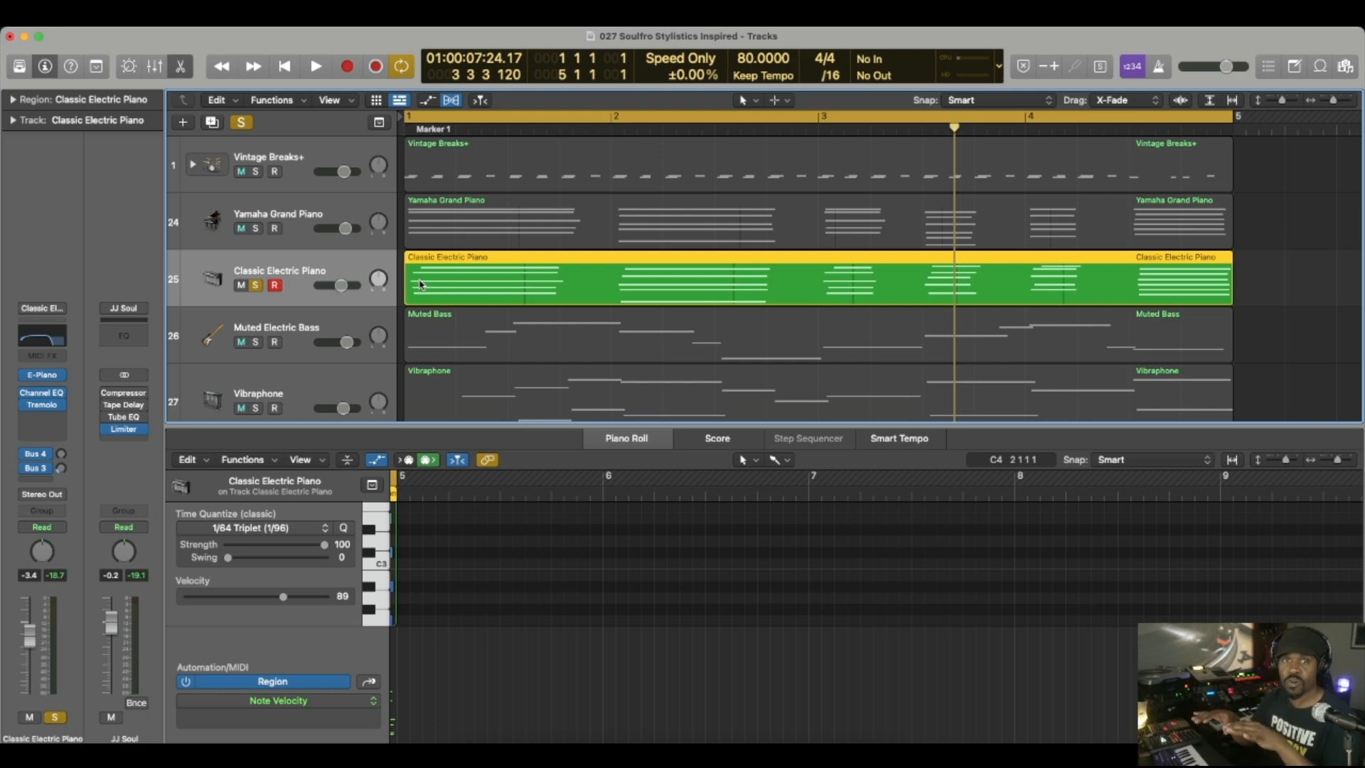
Solo the Yamaha Grand Piano and Classic Electric Piano tracks together
{"action": "key", "text": "s"}
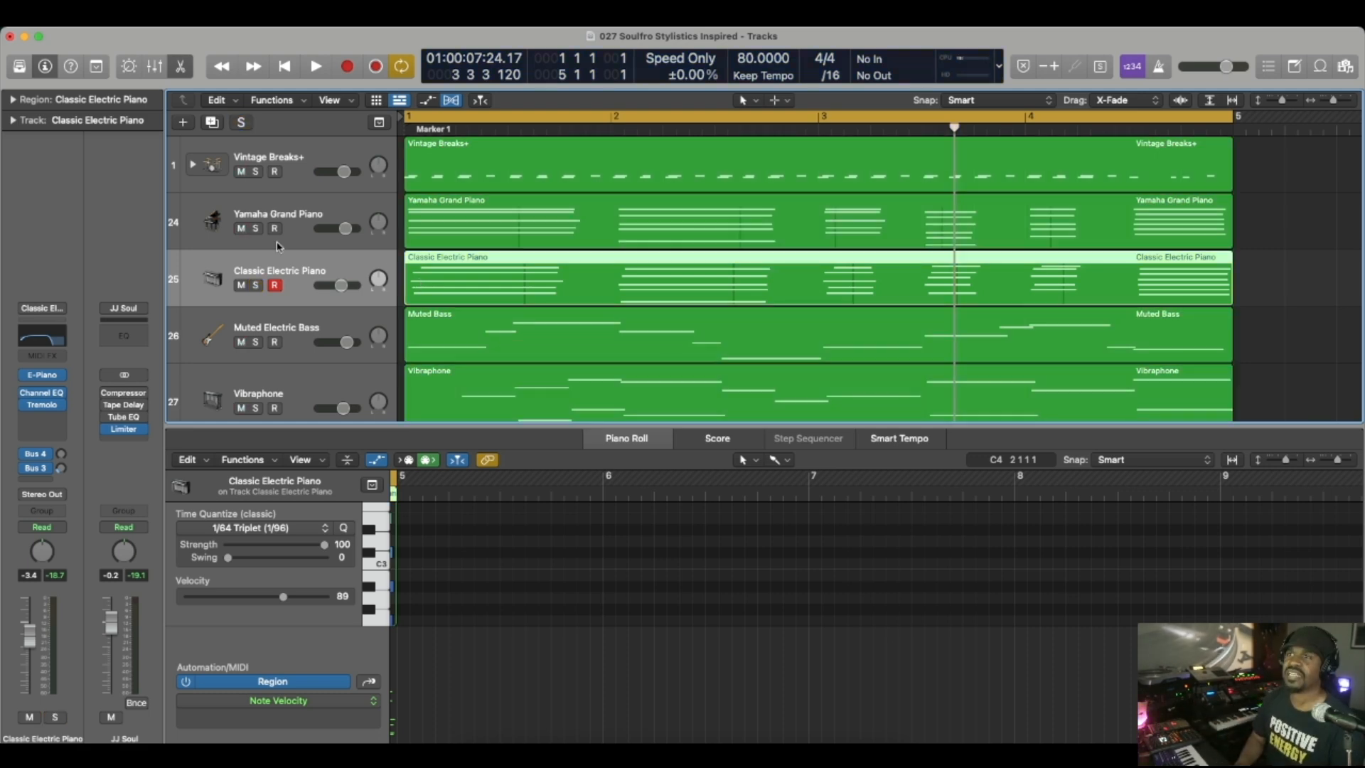
{"action": "left_click", "coordinate": [255, 229]}
{"action": "left_click", "coordinate": [255, 285]}
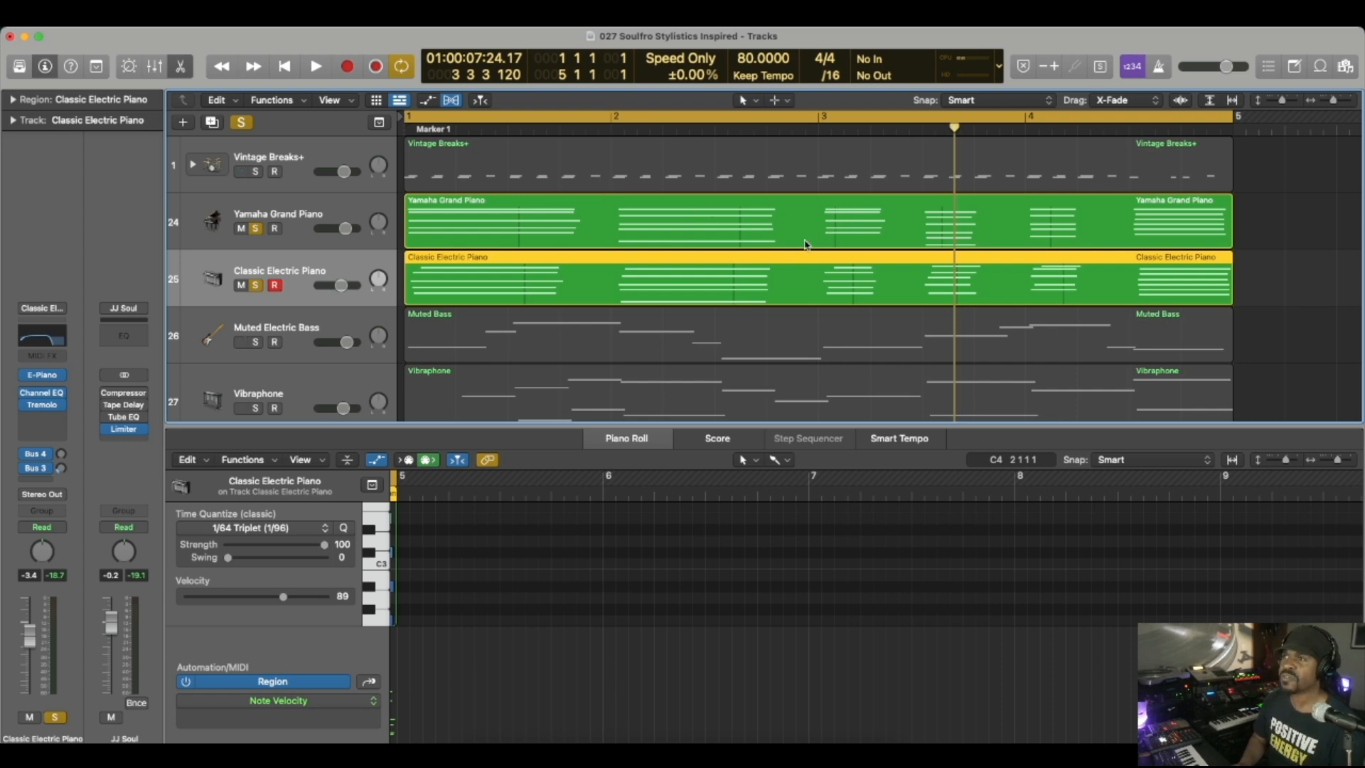
Play back the two soloed piano parts together to hear how they layer
{"action": "key", "text": "space"}
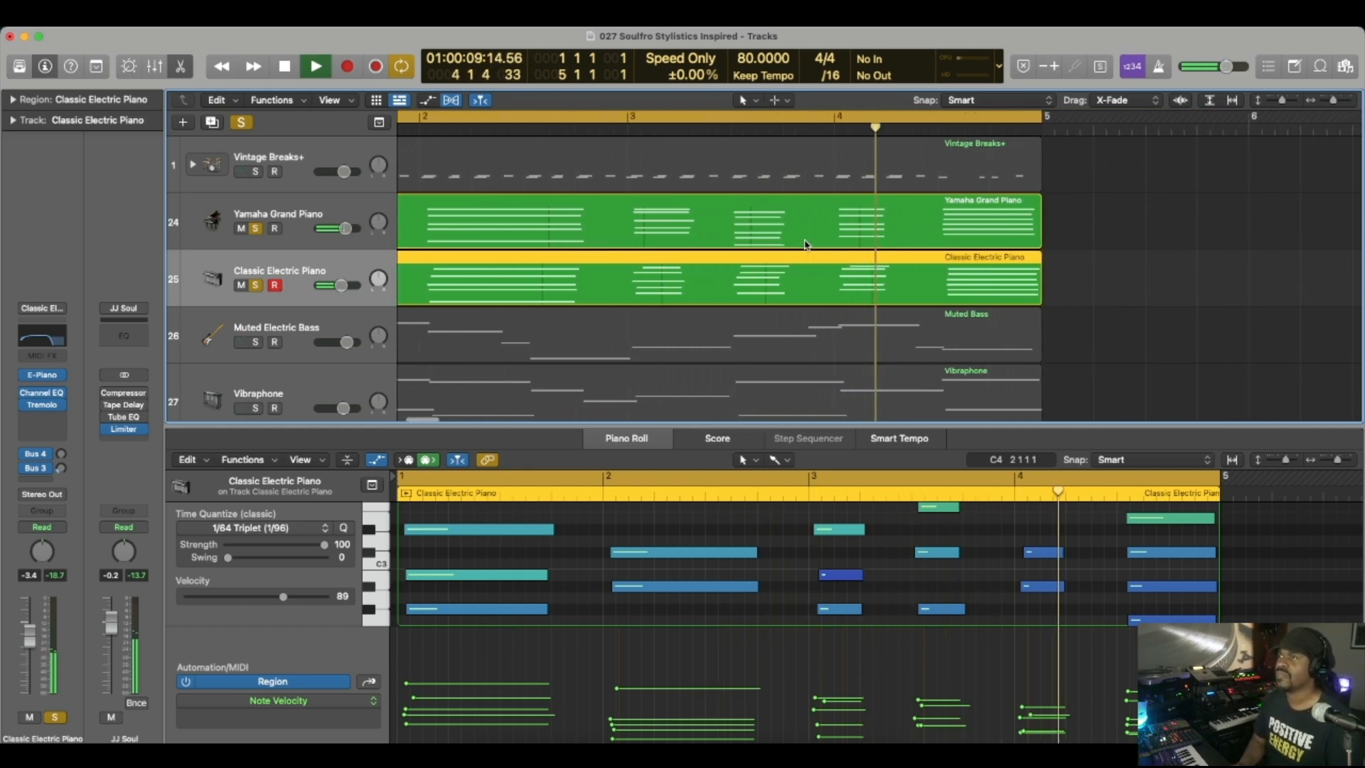
{"action": "key", "text": "space"}
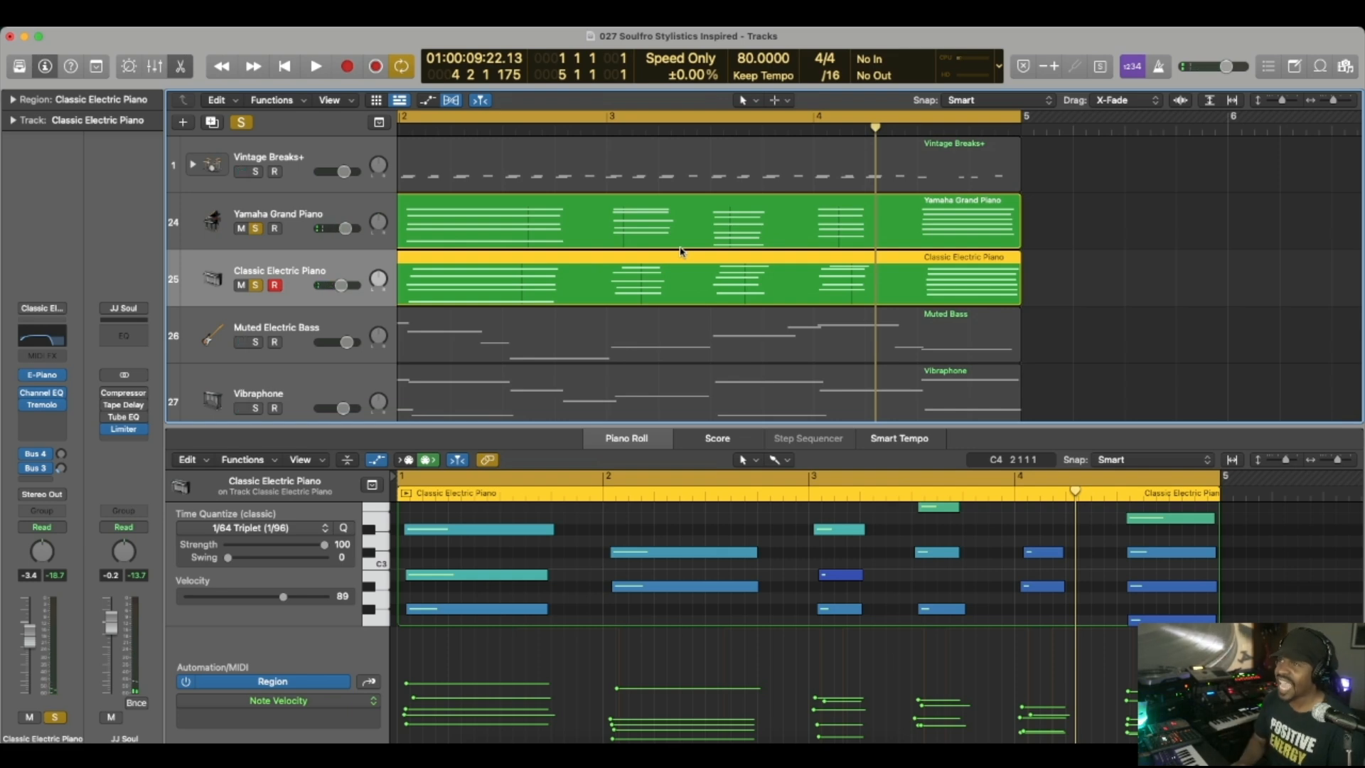
{"action": "scroll", "coordinate": [680, 251], "scroll_direction": "left", "scroll_amount": 5}
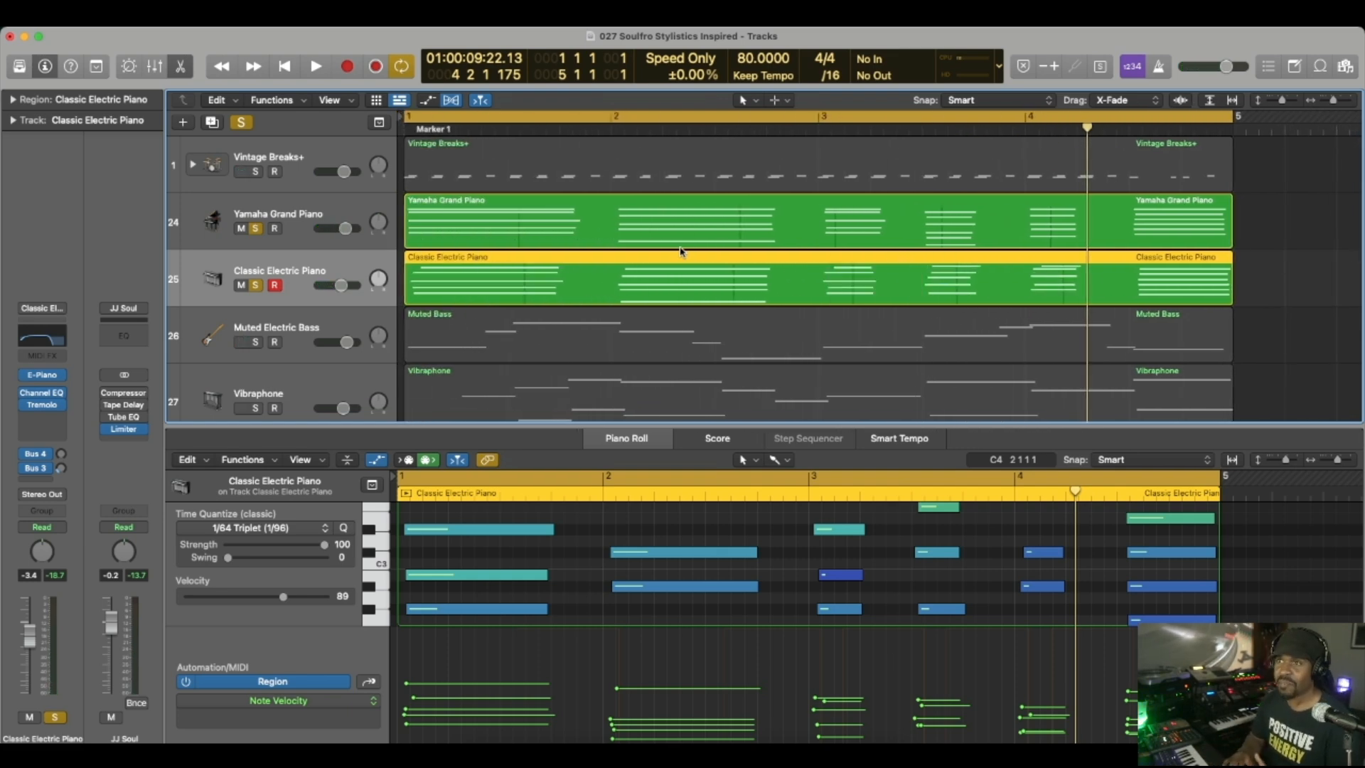
Clear the solo on both piano tracks and select the Muted Electric Bass track
{"action": "left_click", "coordinate": [255, 228]}
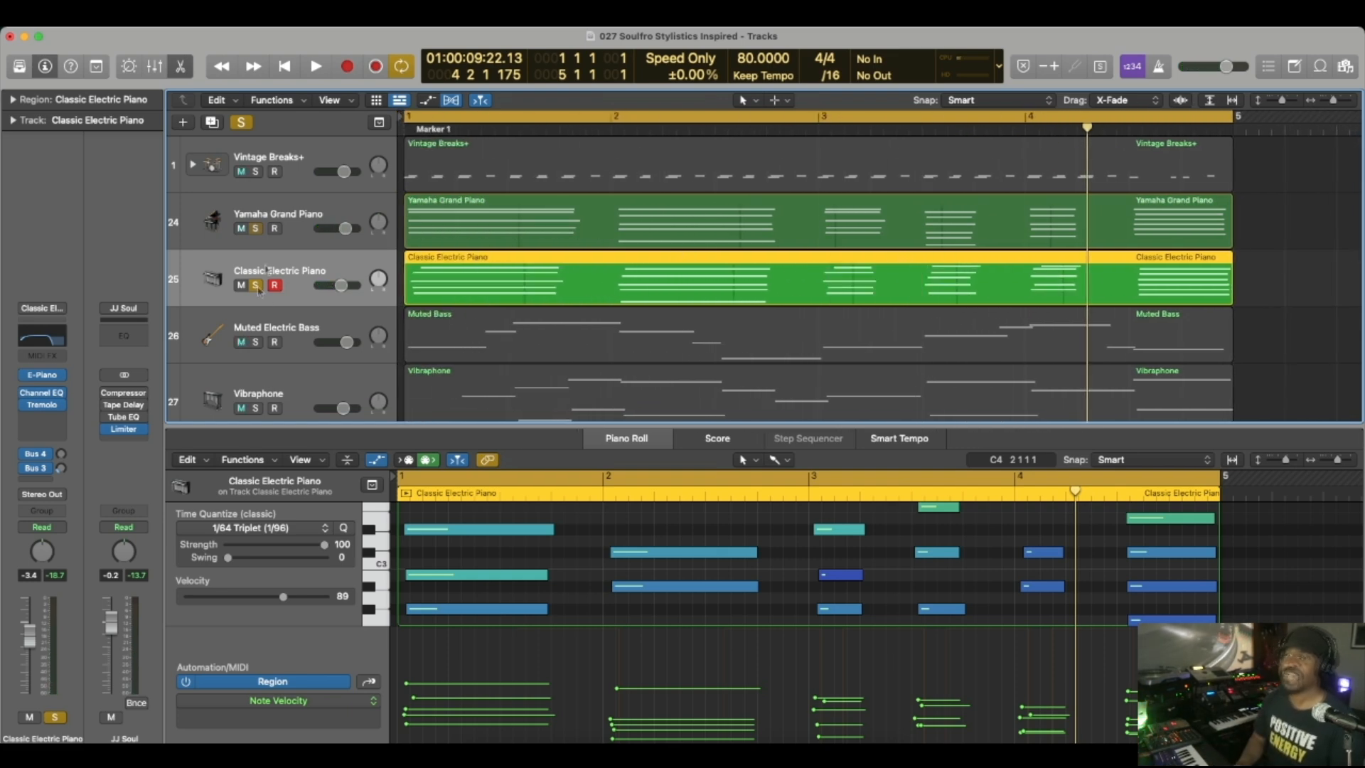
{"action": "left_click", "coordinate": [255, 285]}
{"action": "left_click", "coordinate": [279, 319]}
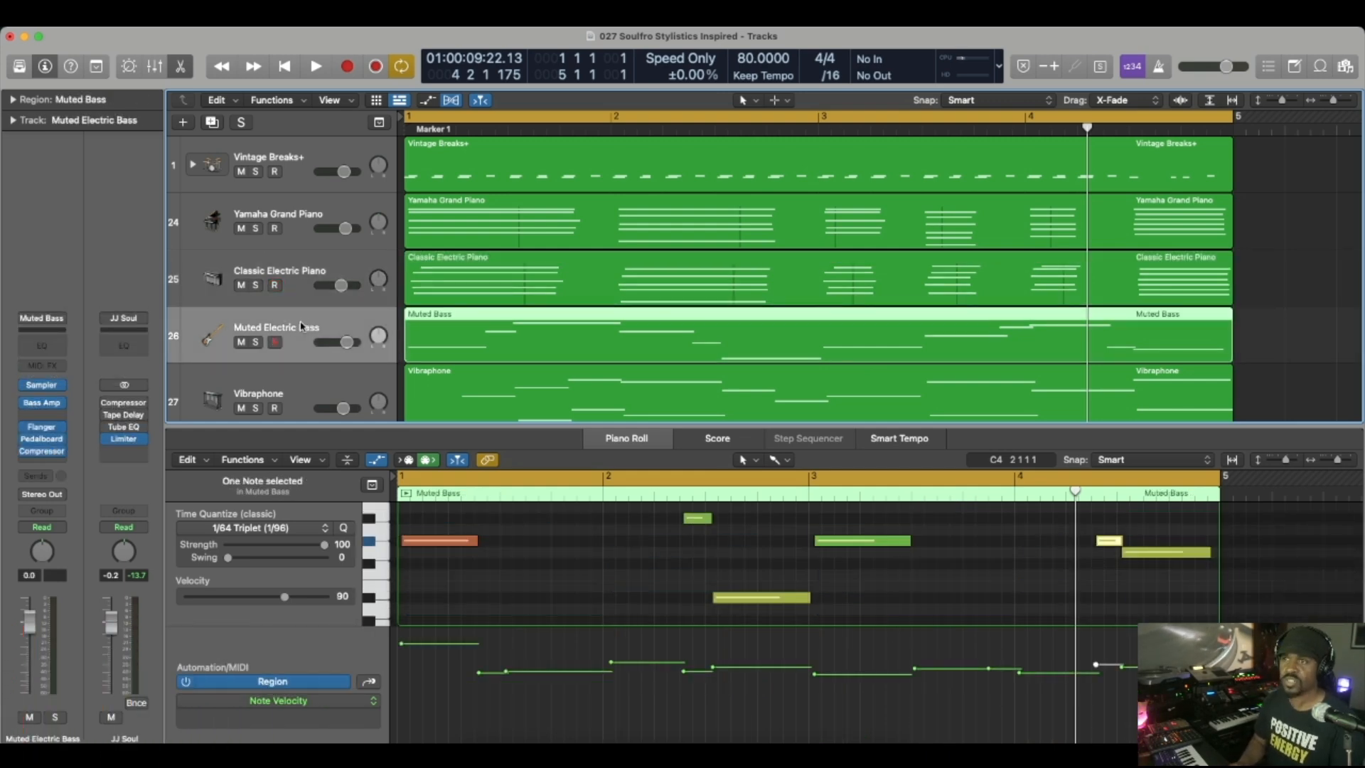
Solo the Muted Electric Bass track, select its region and play the start of the bass line
{"action": "left_click", "coordinate": [256, 343]}
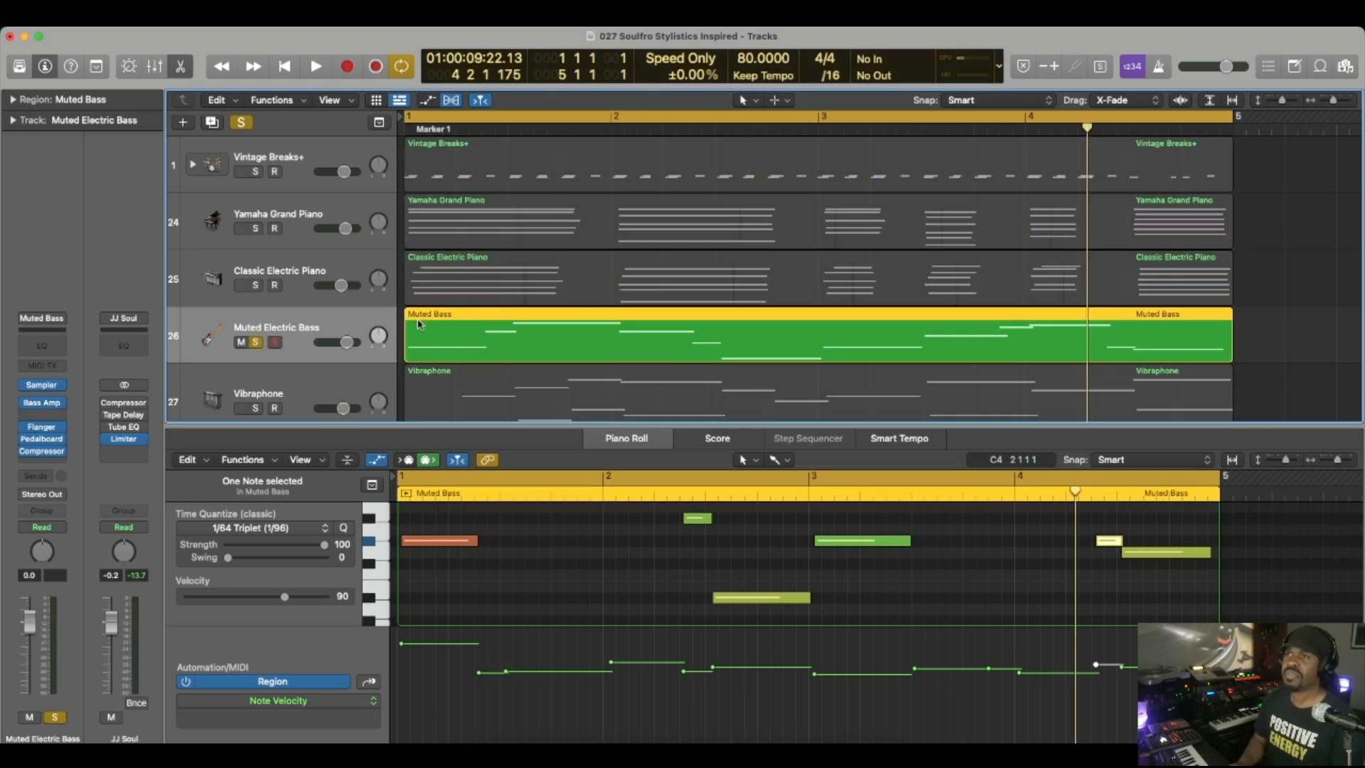
{"action": "left_click", "coordinate": [455, 284]}
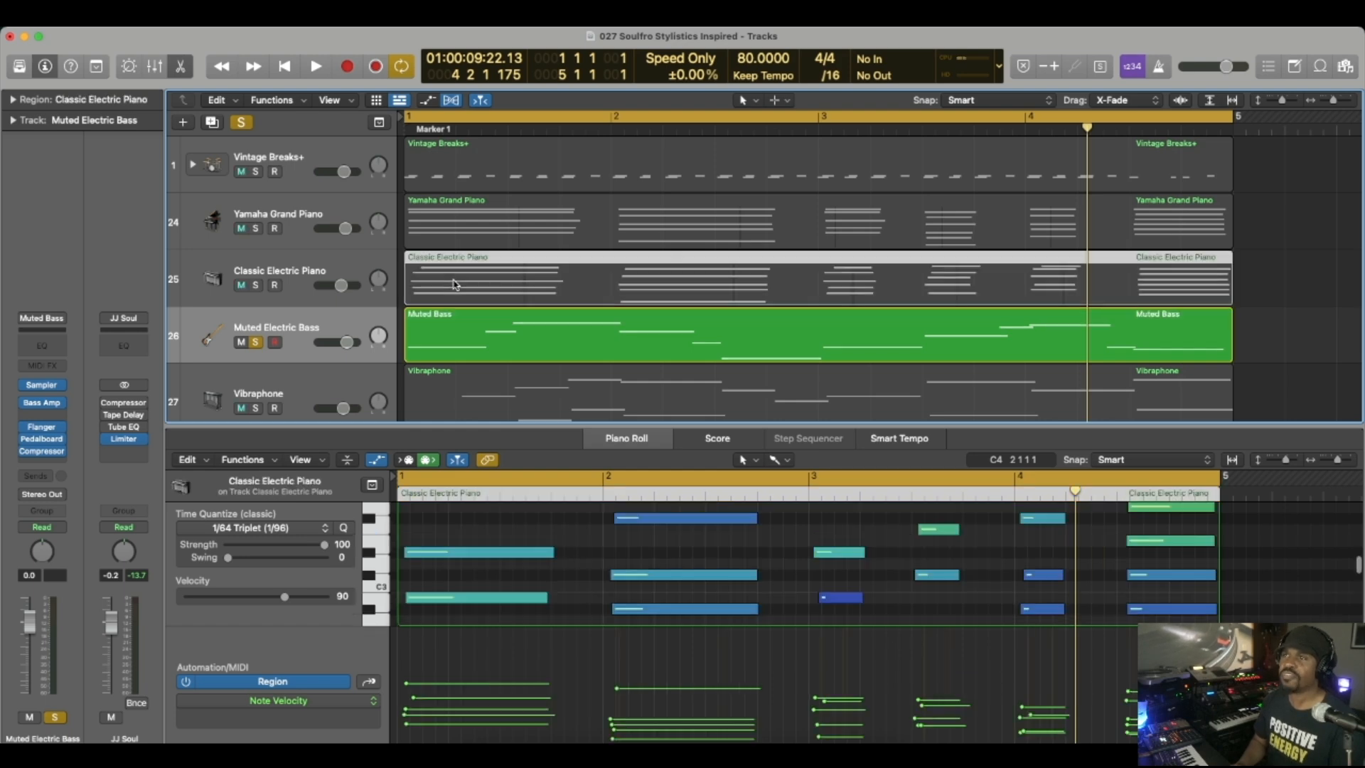
{"action": "left_click", "coordinate": [456, 327]}
{"action": "key", "text": "space"}
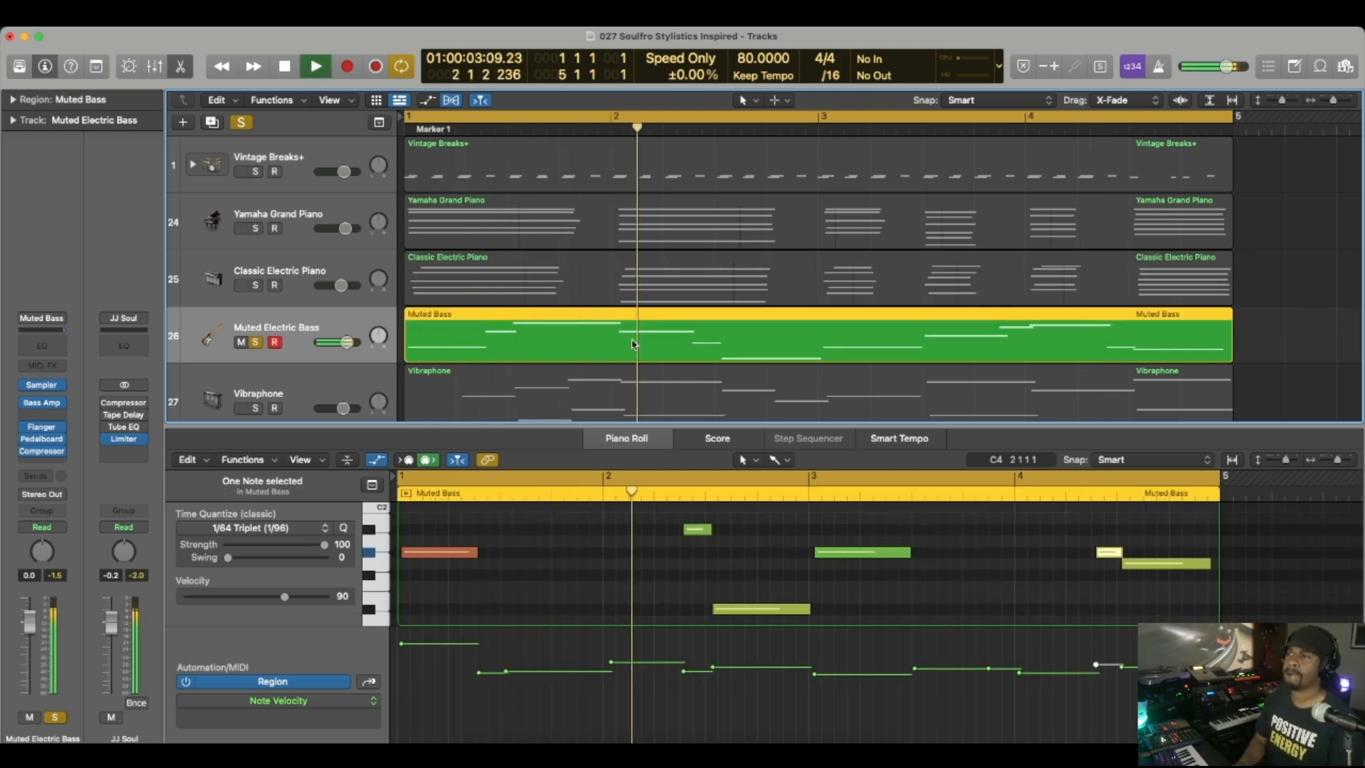
{"action": "key", "text": "space"}
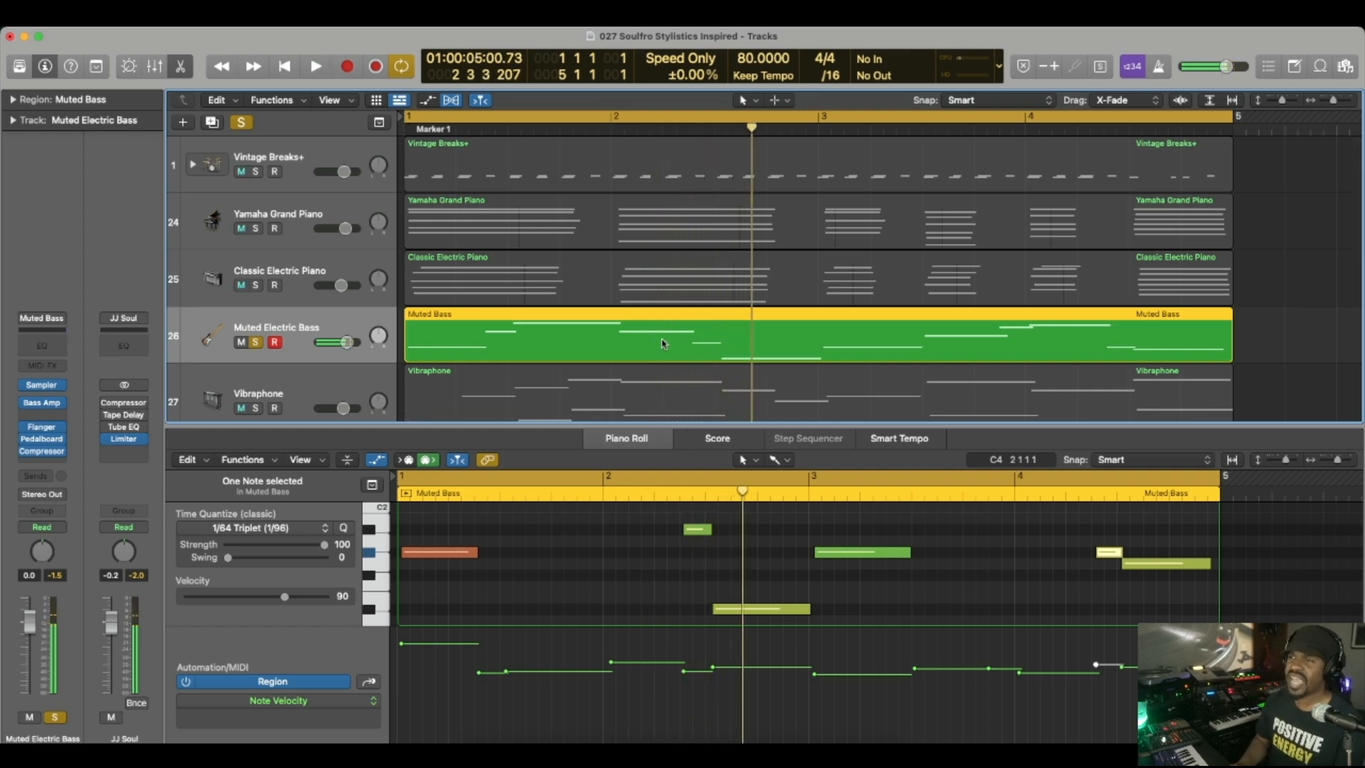
Enlarge the piano roll, hide its automation lane and play the soloed bass line with all its notes in view
{"action": "scroll", "coordinate": [662, 344], "scroll_direction": "down", "scroll_amount": 2}
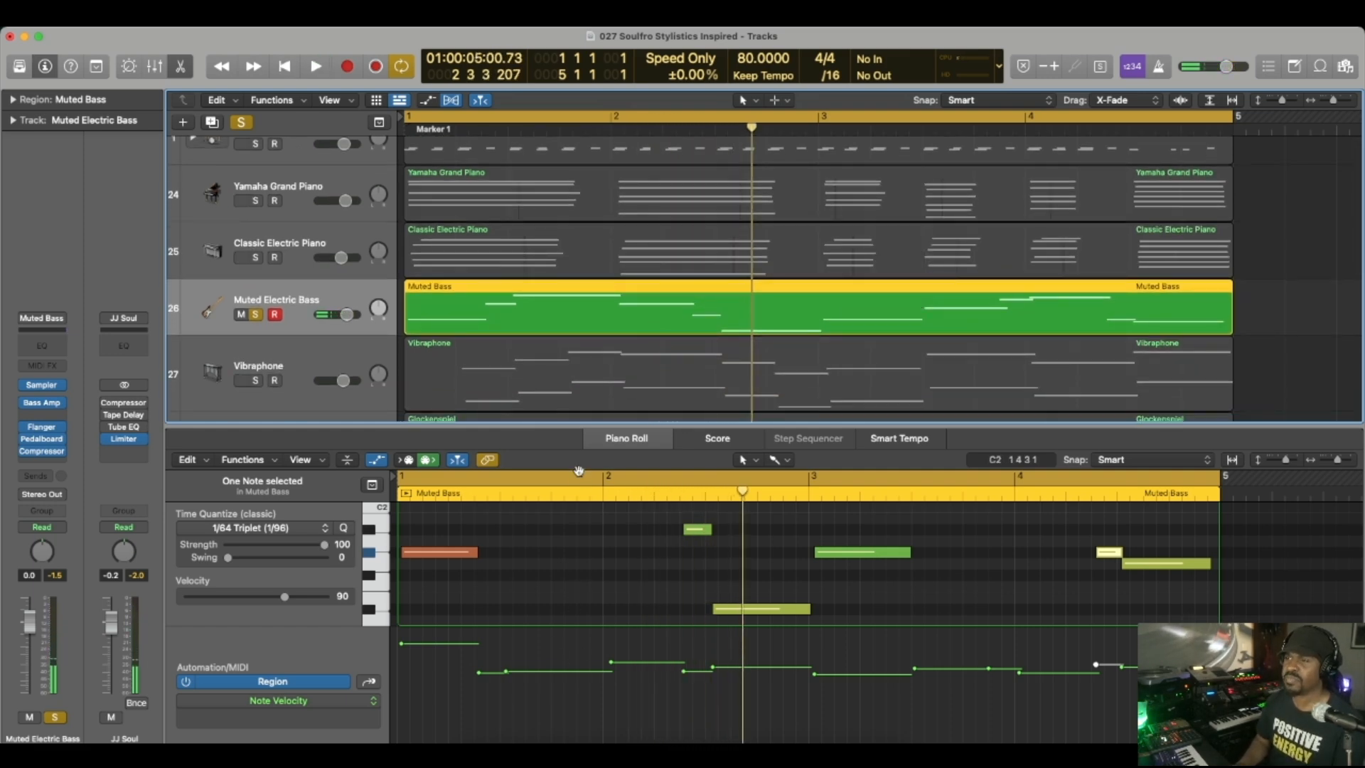
{"action": "scroll", "coordinate": [567, 532], "scroll_direction": "up", "scroll_amount": 3}
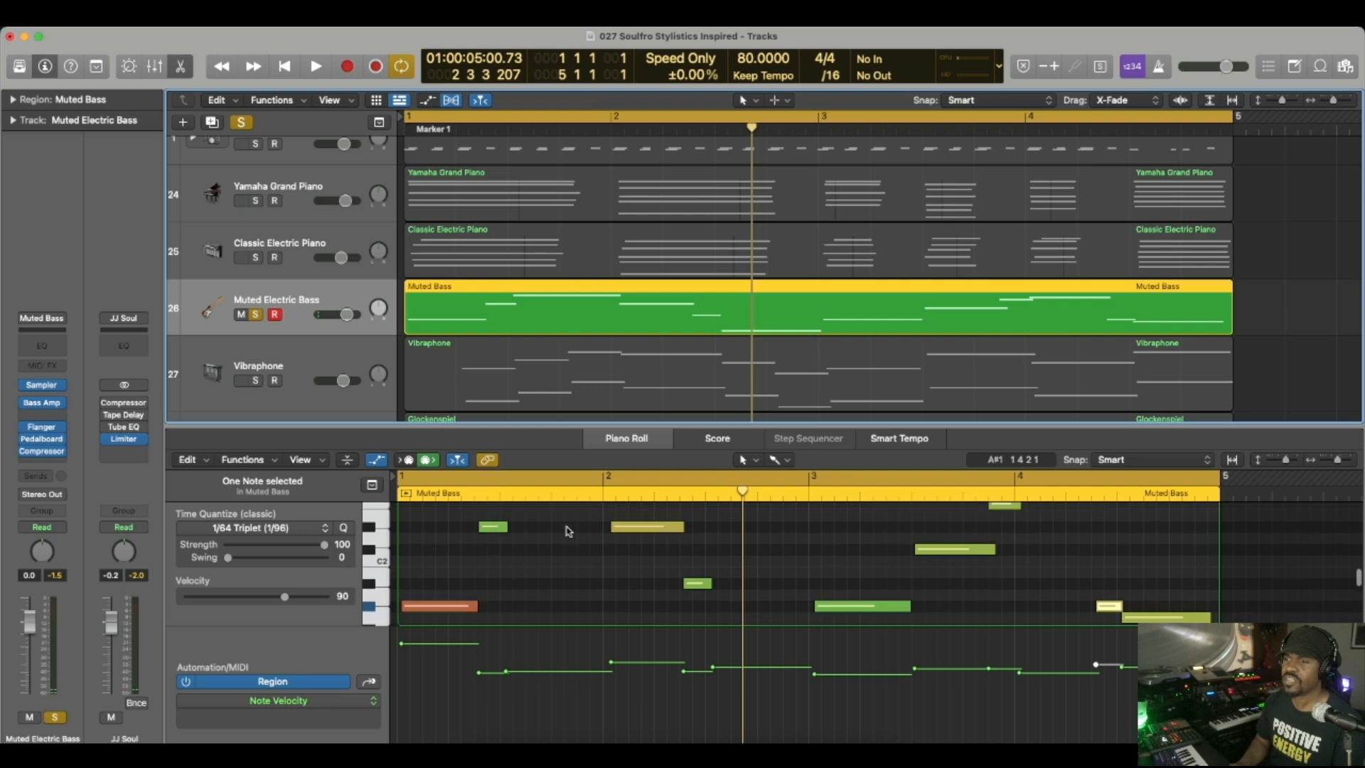
{"action": "key", "text": "space"}
{"action": "left_click", "coordinate": [644, 558]}
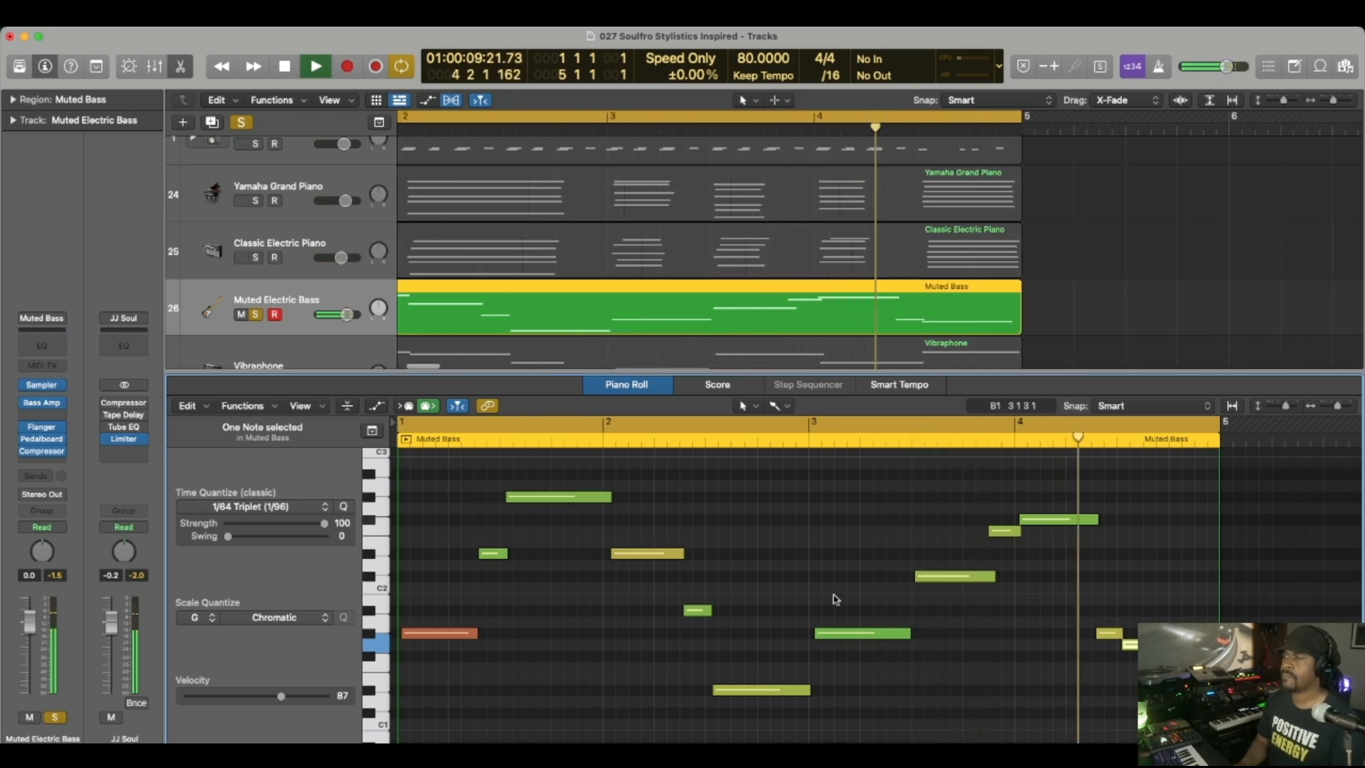
{"action": "key", "text": "space"}
Clear the solo on the Muted Electric Bass, then solo and select the Vibraphone track
{"action": "scroll", "coordinate": [320, 284], "scroll_direction": "down", "scroll_amount": 1}
{"action": "left_click", "coordinate": [256, 285]}
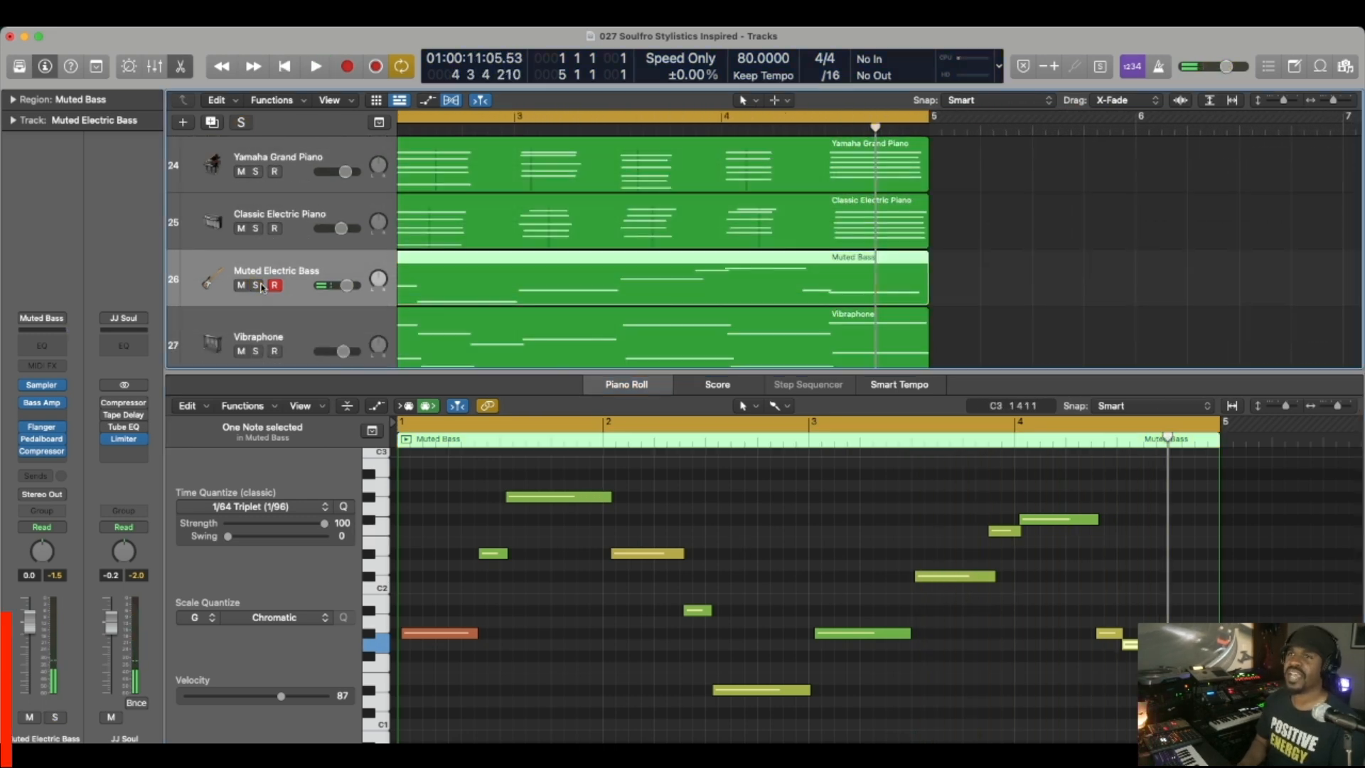
{"action": "scroll", "coordinate": [259, 313], "scroll_direction": "down", "scroll_amount": 1}
{"action": "left_click", "coordinate": [257, 335]}
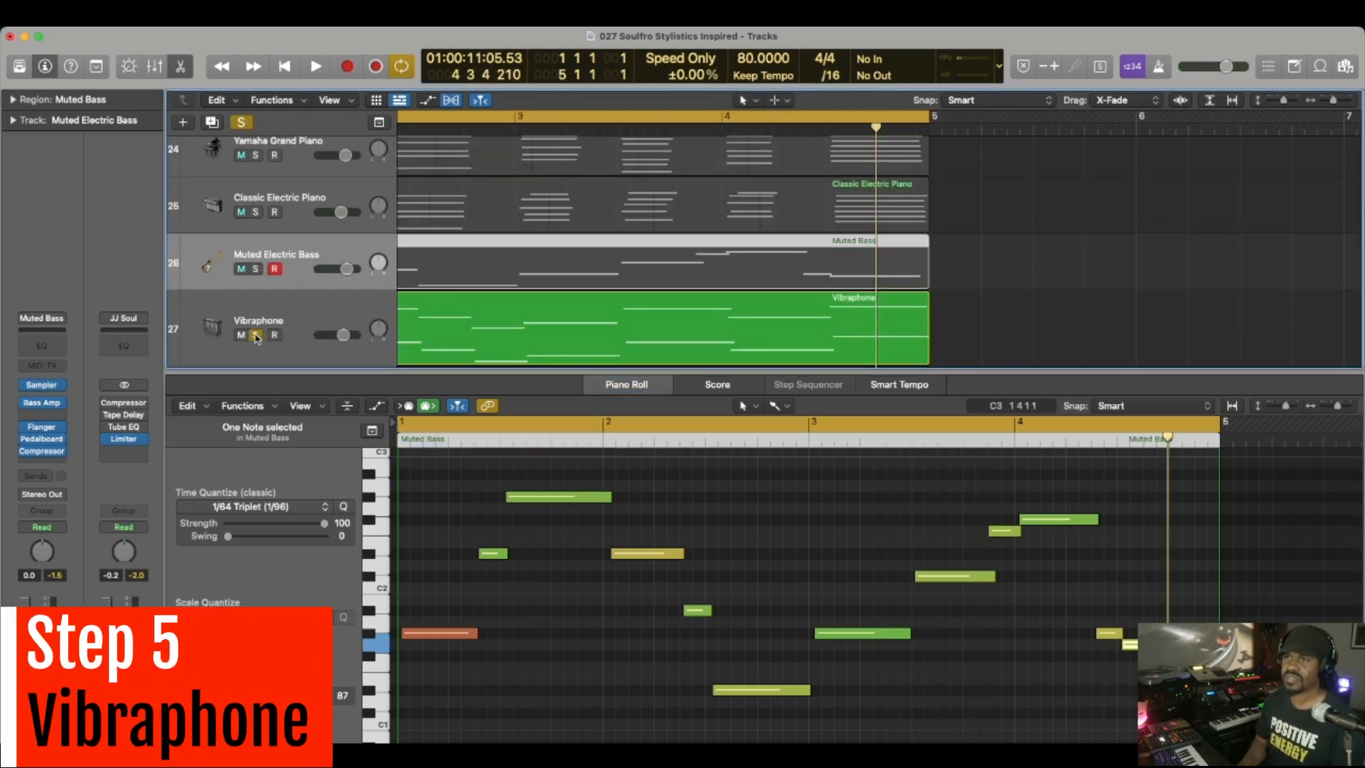
{"action": "left_click", "coordinate": [290, 324]}
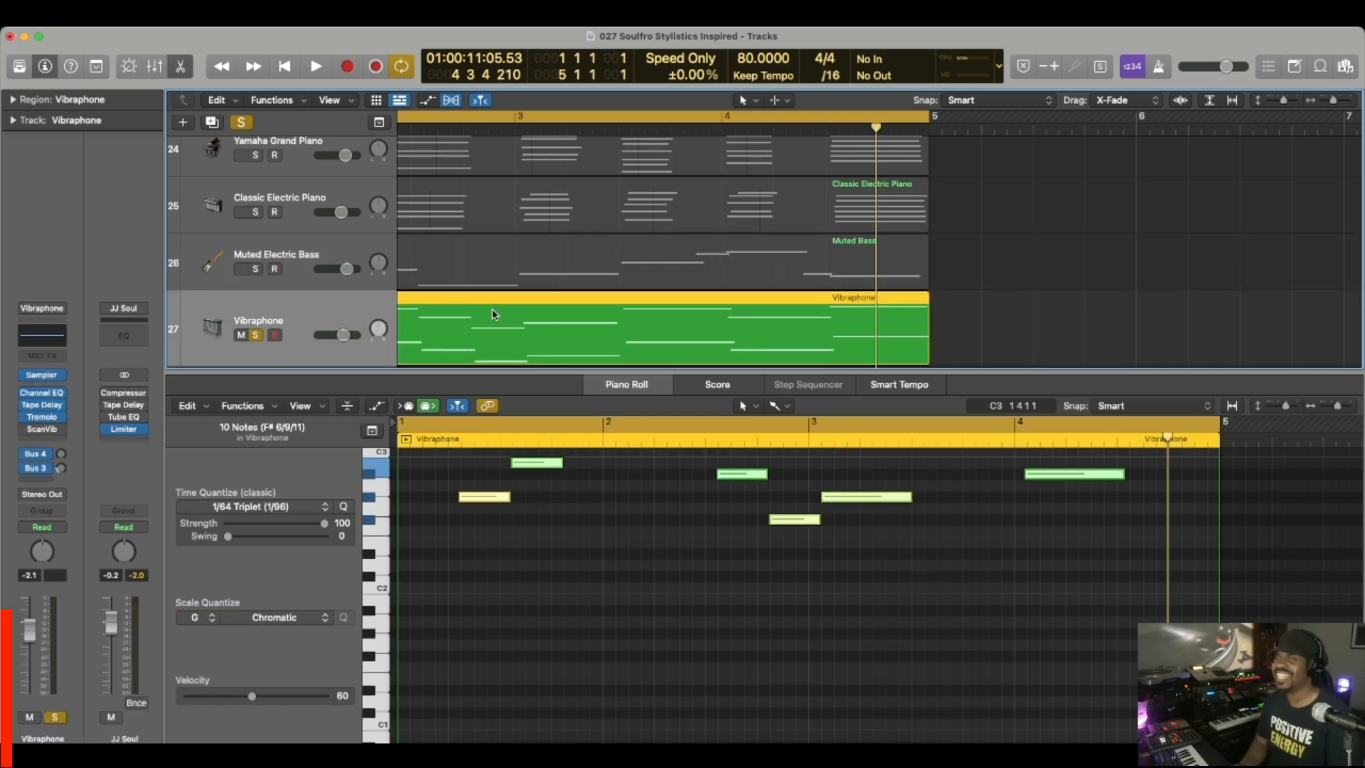
Play back the soloed Vibraphone part with its upper and lower note lines in view in the piano roll
{"action": "key", "text": "z"}
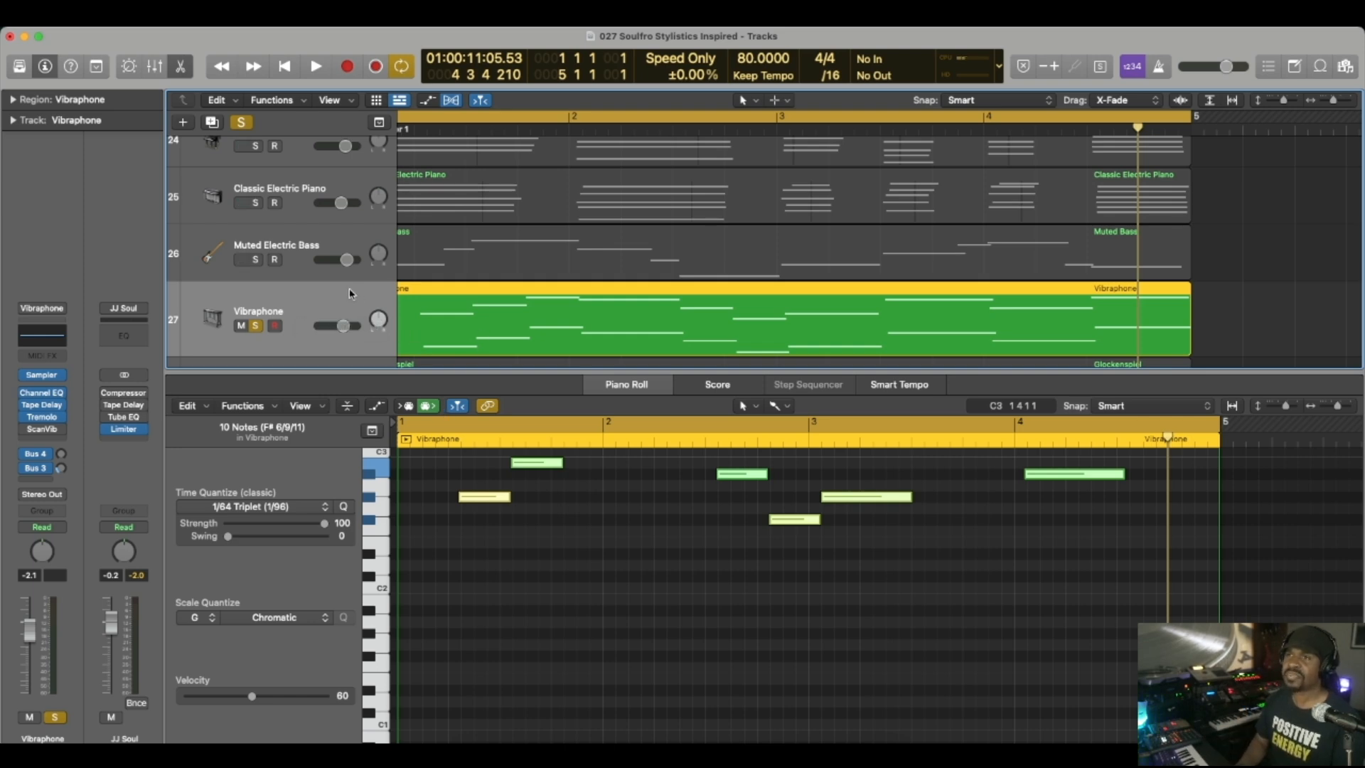
{"action": "scroll", "coordinate": [377, 238], "scroll_direction": "up", "scroll_amount": 1}
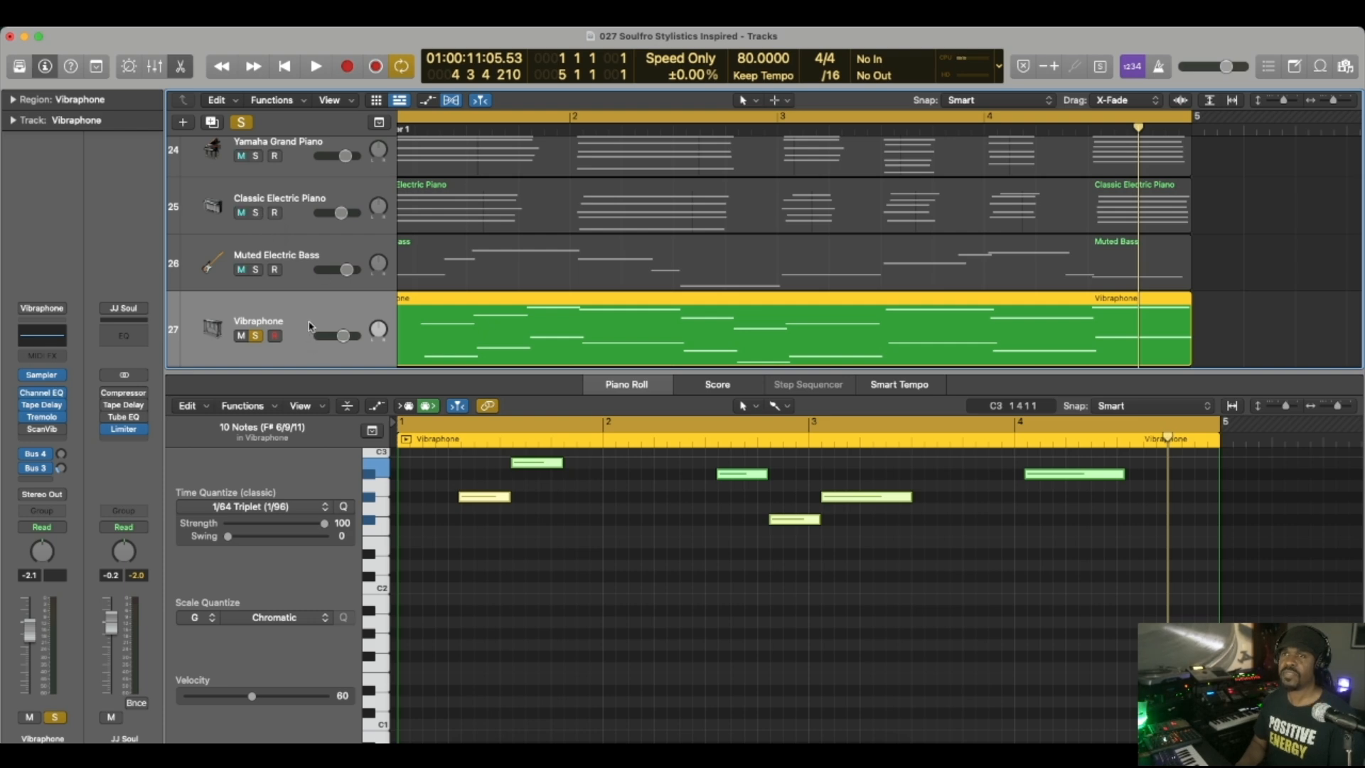
{"action": "key", "text": "space"}
{"action": "scroll", "coordinate": [475, 549], "scroll_direction": "up", "scroll_amount": 6}
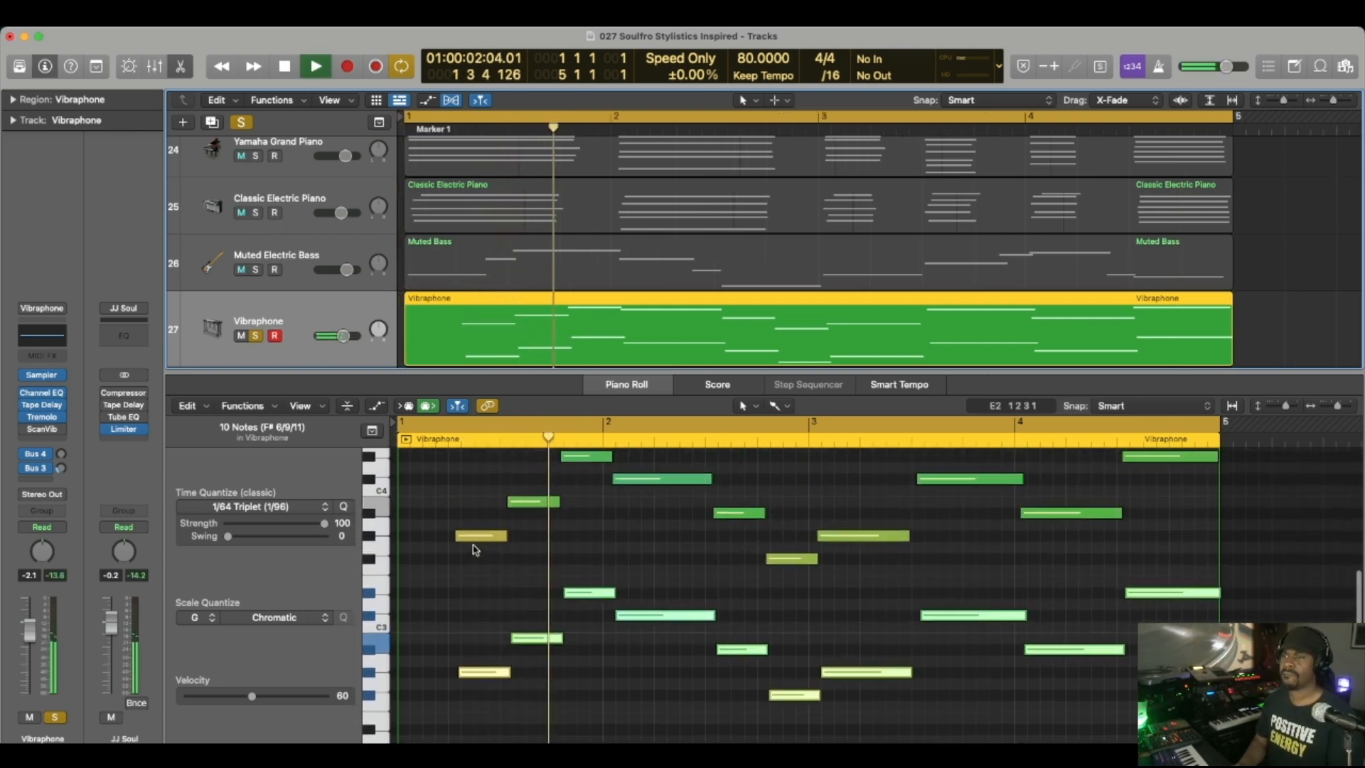
{"action": "scroll", "coordinate": [475, 549], "scroll_direction": "up", "scroll_amount": 2}
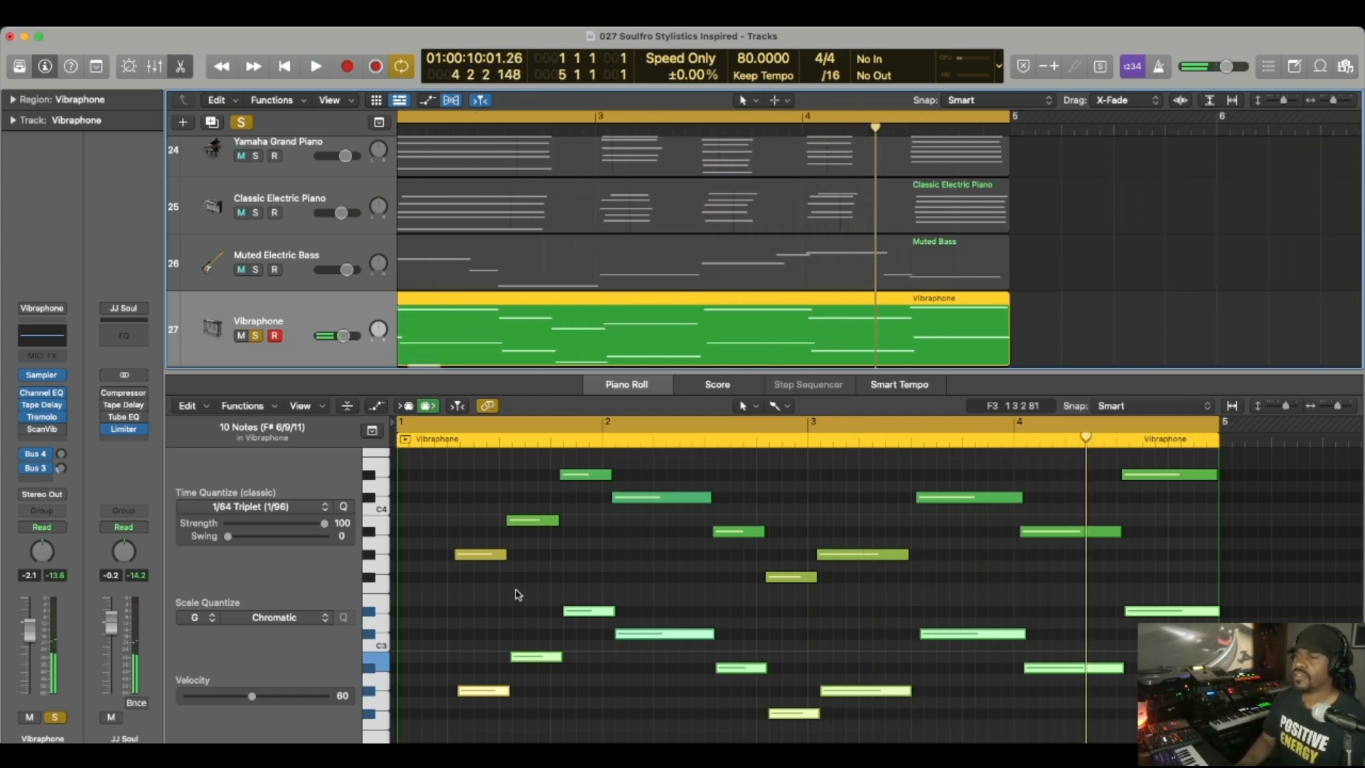
Zoom in on the opening of the Vibraphone part, select its first upper and lower notes and play them
{"action": "scroll", "coordinate": [517, 594], "scroll_direction": "up", "scroll_amount": 5}
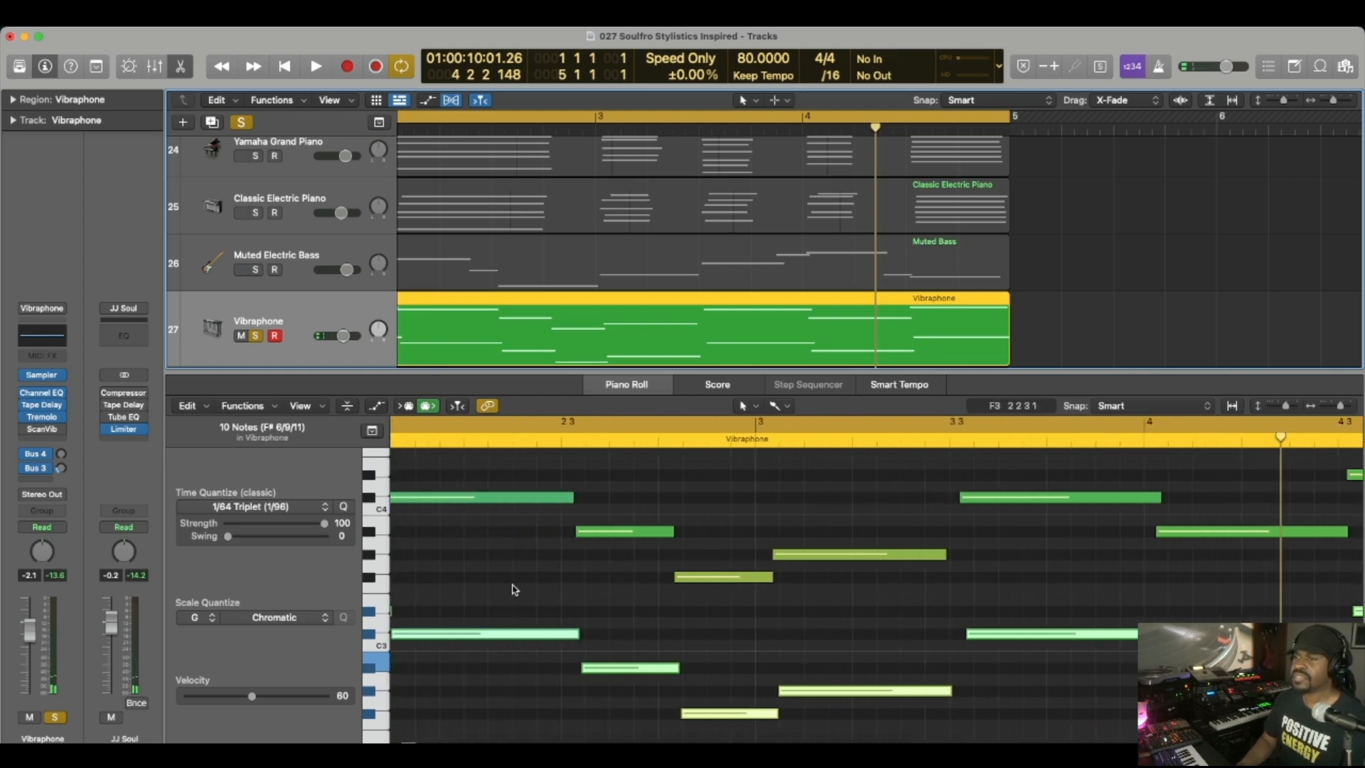
{"action": "scroll", "coordinate": [515, 589], "scroll_direction": "up", "scroll_amount": 6}
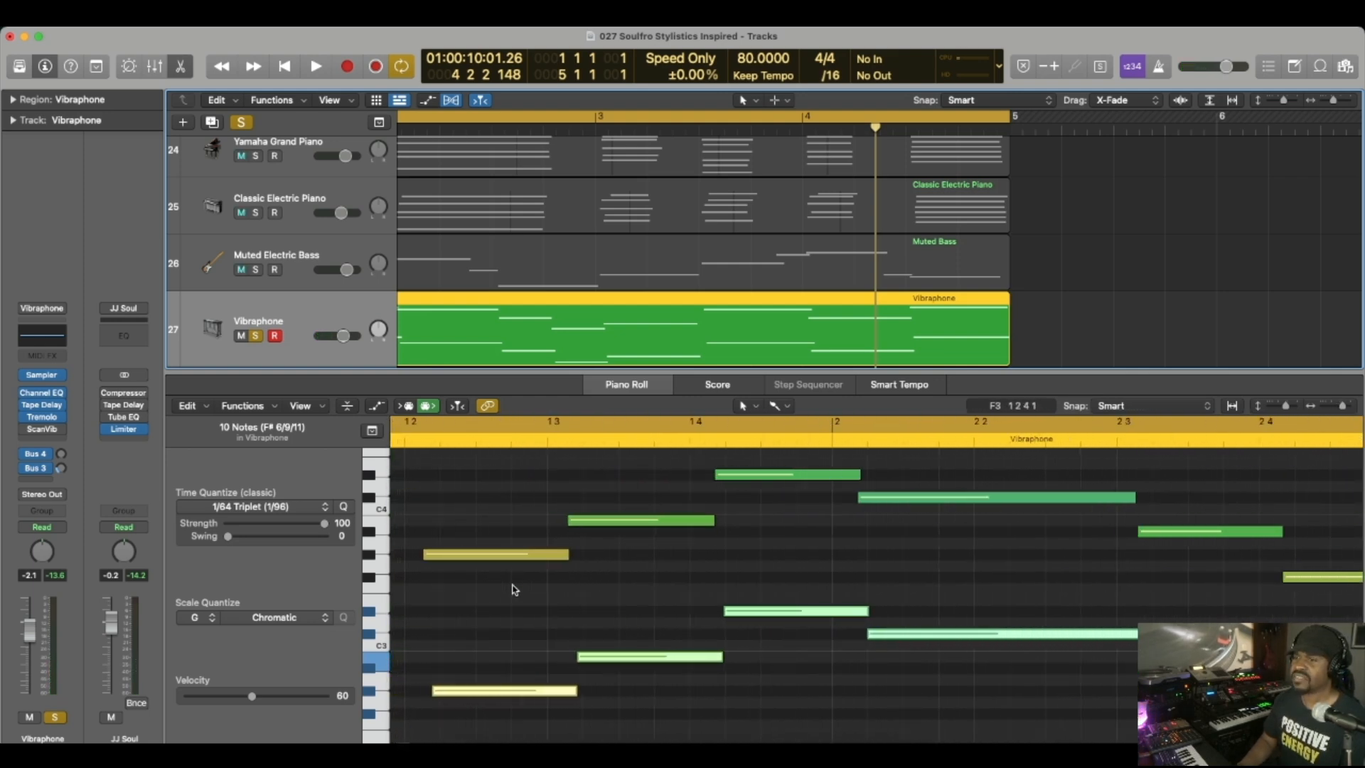
{"action": "scroll", "coordinate": [515, 589], "scroll_direction": "down", "scroll_amount": 2}
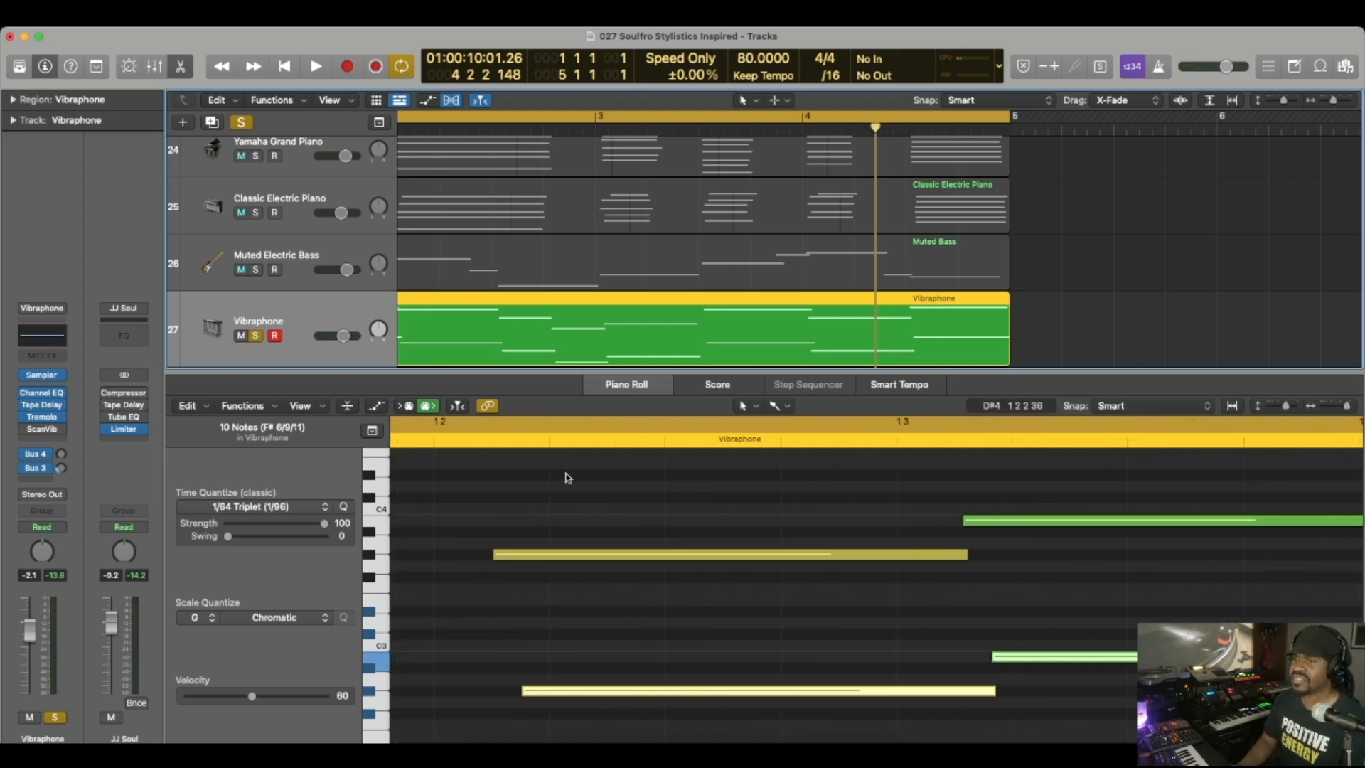
{"action": "left_click_drag", "start_coordinate": [564, 477], "coordinate": [546, 562]}
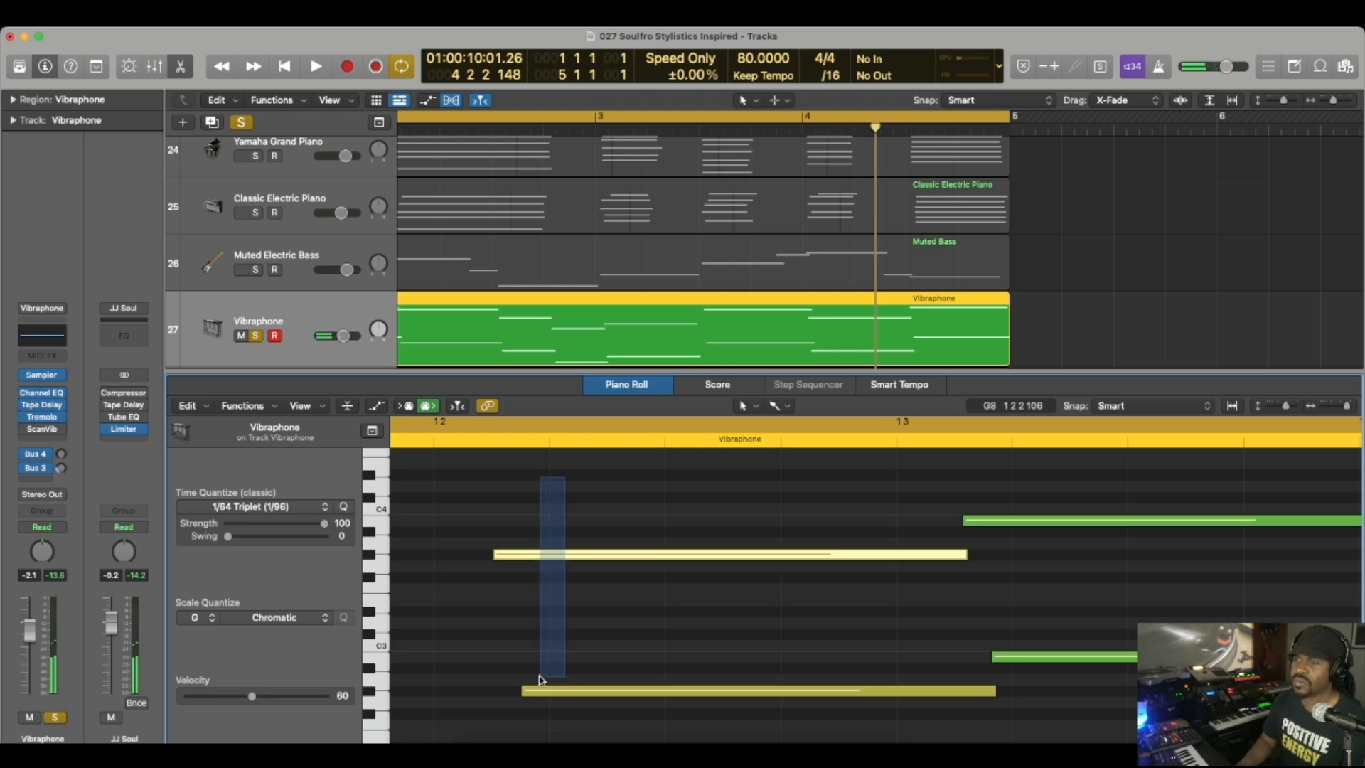
{"action": "left_click_drag", "start_coordinate": [539, 679], "coordinate": [538, 706]}
{"action": "key", "text": "shift+space"}
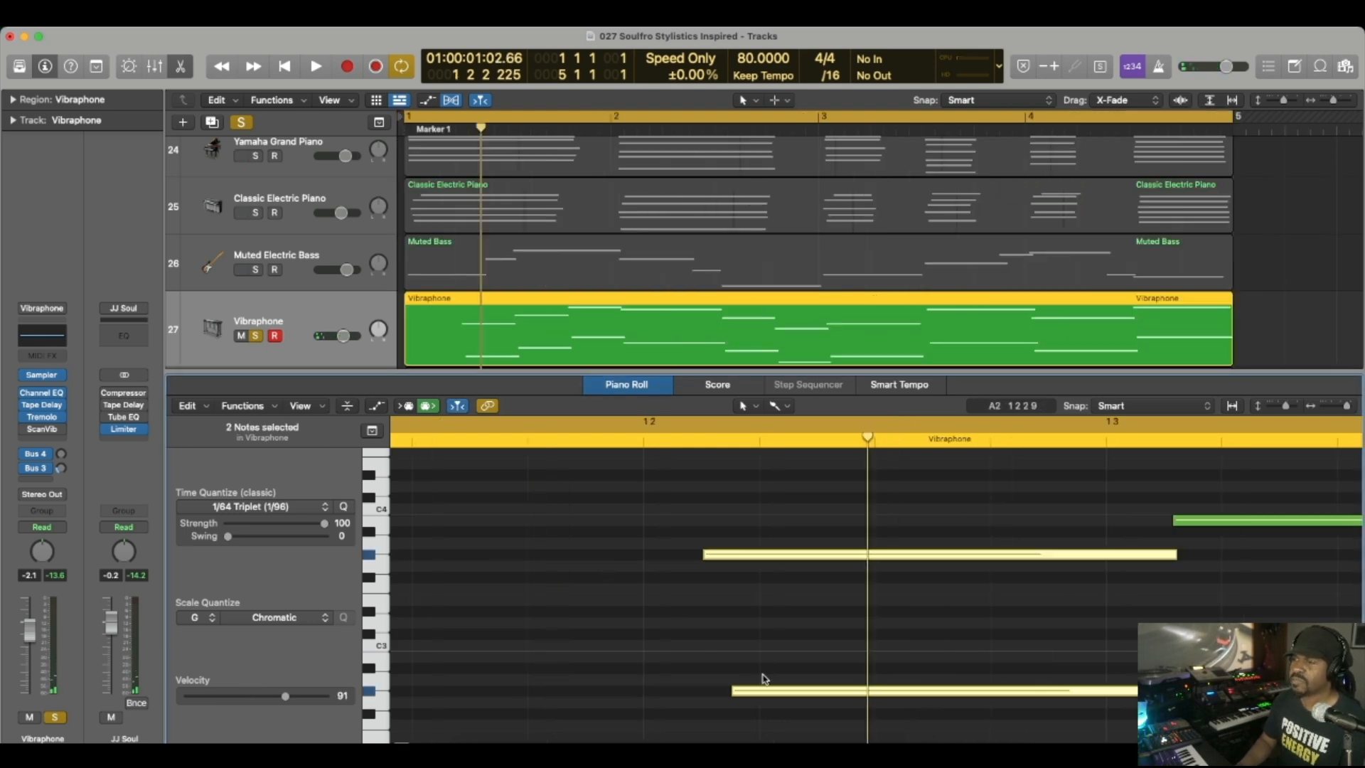
Try moving the first lower vibraphone note earlier to start exactly with the upper note, and play the result
{"action": "left_click", "coordinate": [770, 645]}
{"action": "left_click_drag", "start_coordinate": [750, 697], "coordinate": [723, 697]}
{"action": "key", "text": "space"}
{"action": "key", "text": "space"}
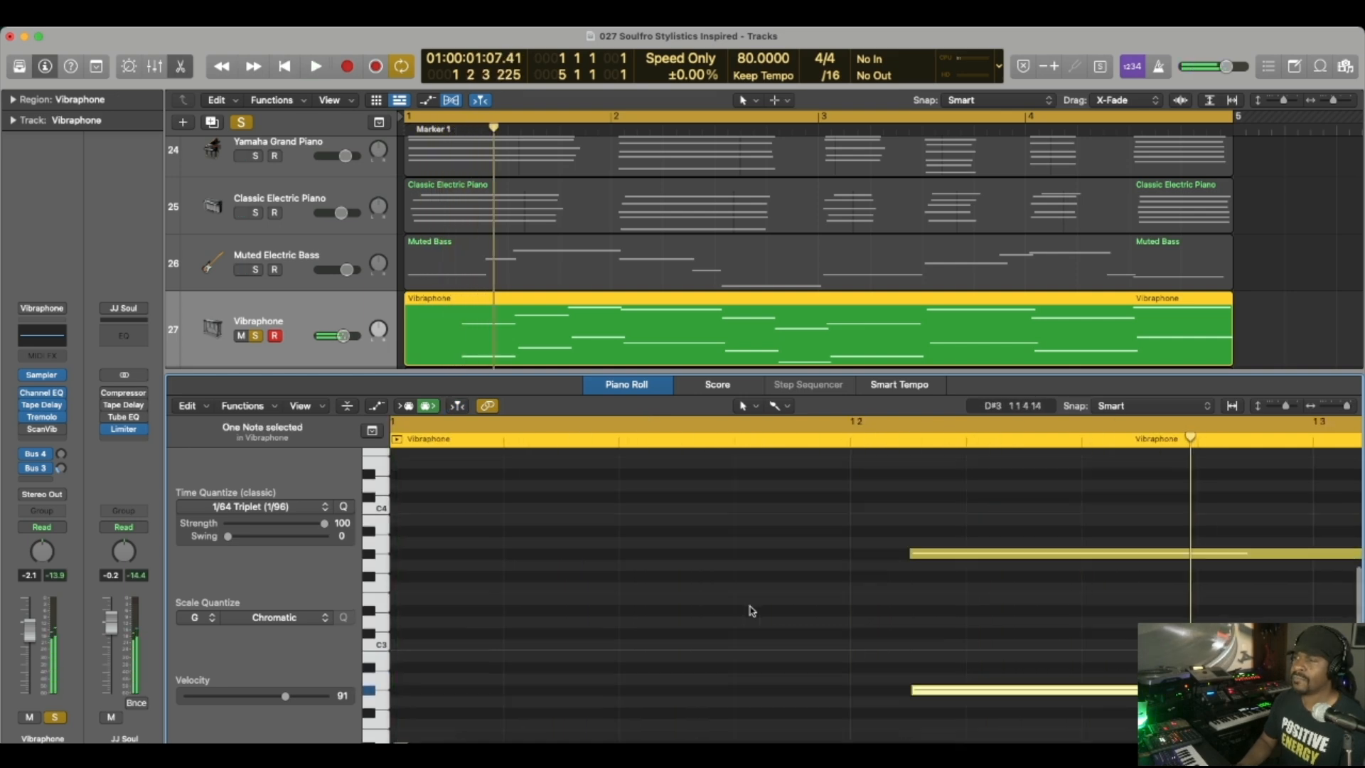
Undo the lower note's move and play the two vibraphone notes with their original staggered starts
{"action": "scroll", "coordinate": [753, 610], "scroll_direction": "right", "scroll_amount": 5}
{"action": "key", "text": "space"}
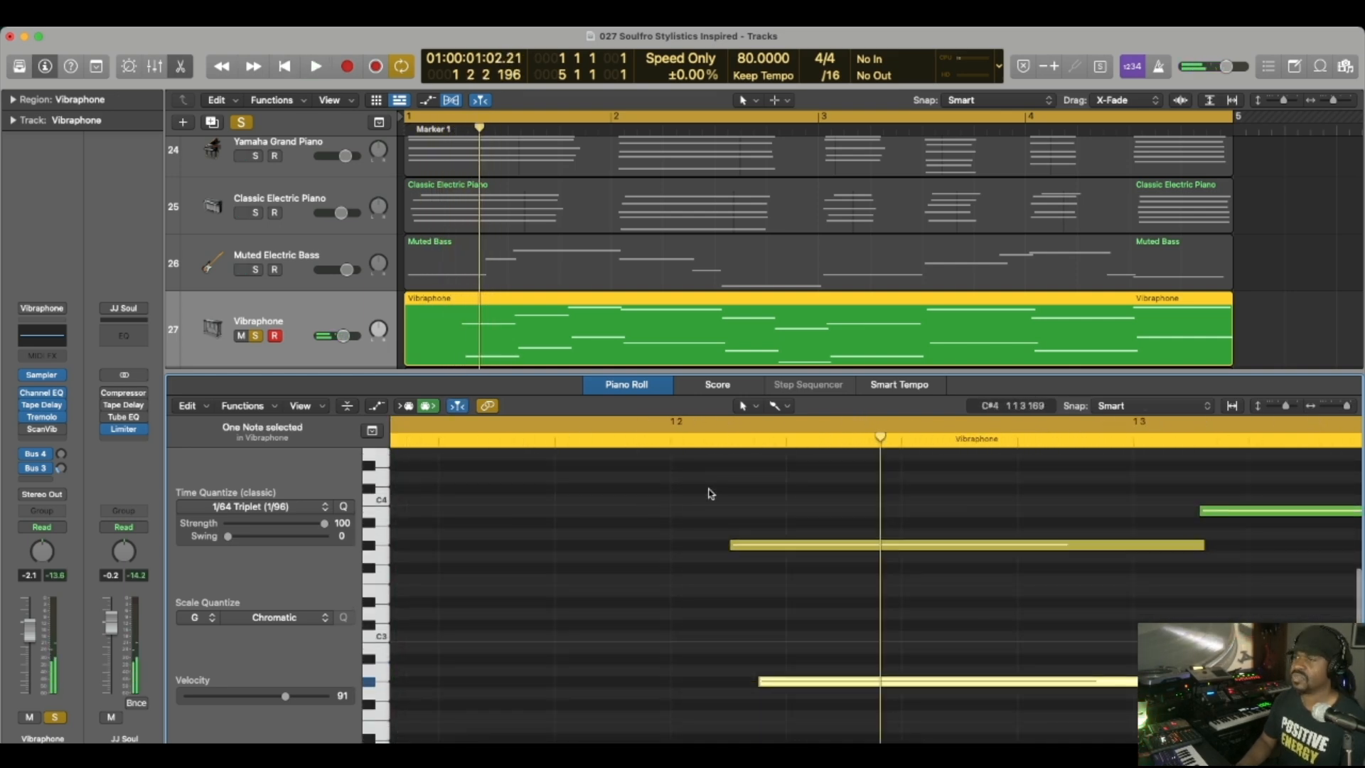
{"action": "key", "text": "space"}
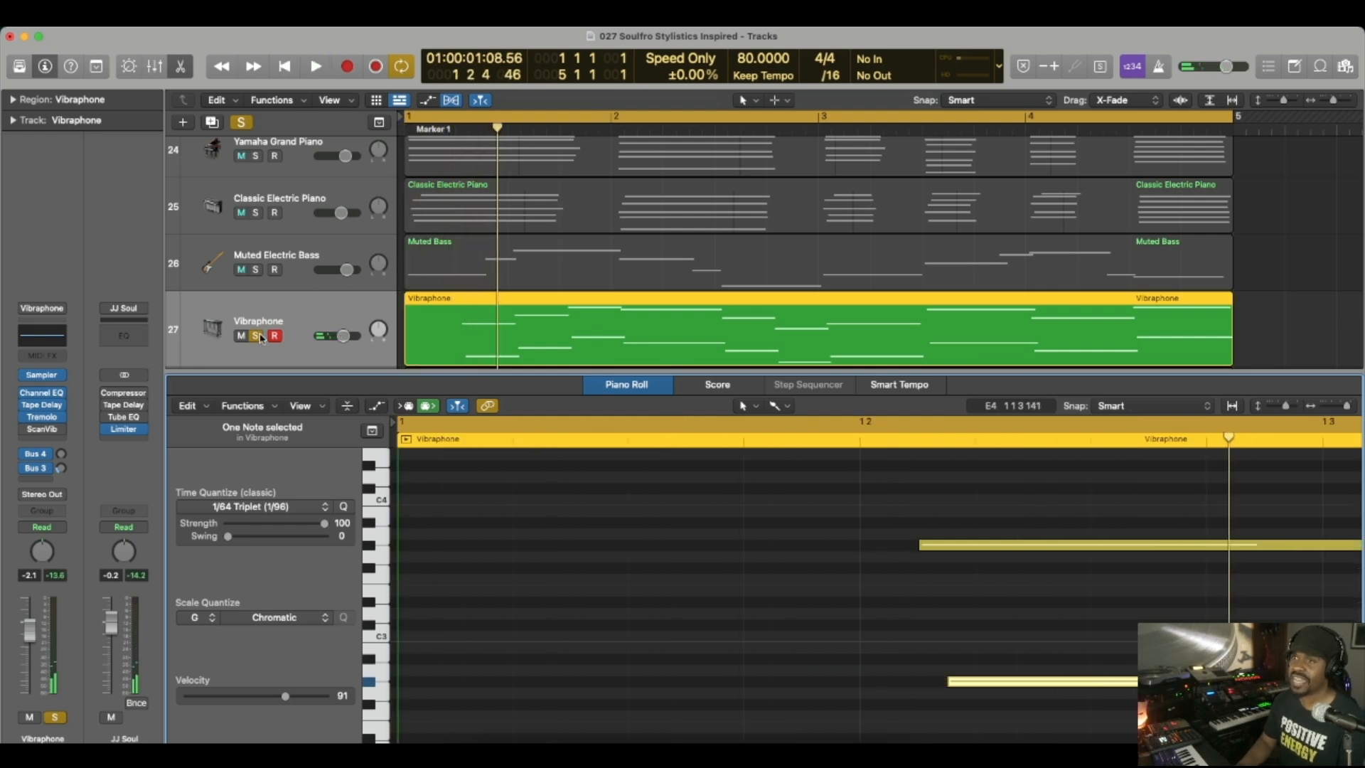
Play the opening of the Vibraphone part briefly and shrink the piano roll to make room for more tracks
{"action": "key", "text": "space"}
{"action": "scroll", "coordinate": [569, 339], "scroll_direction": "down", "scroll_amount": 1}
{"action": "key", "text": "space"}
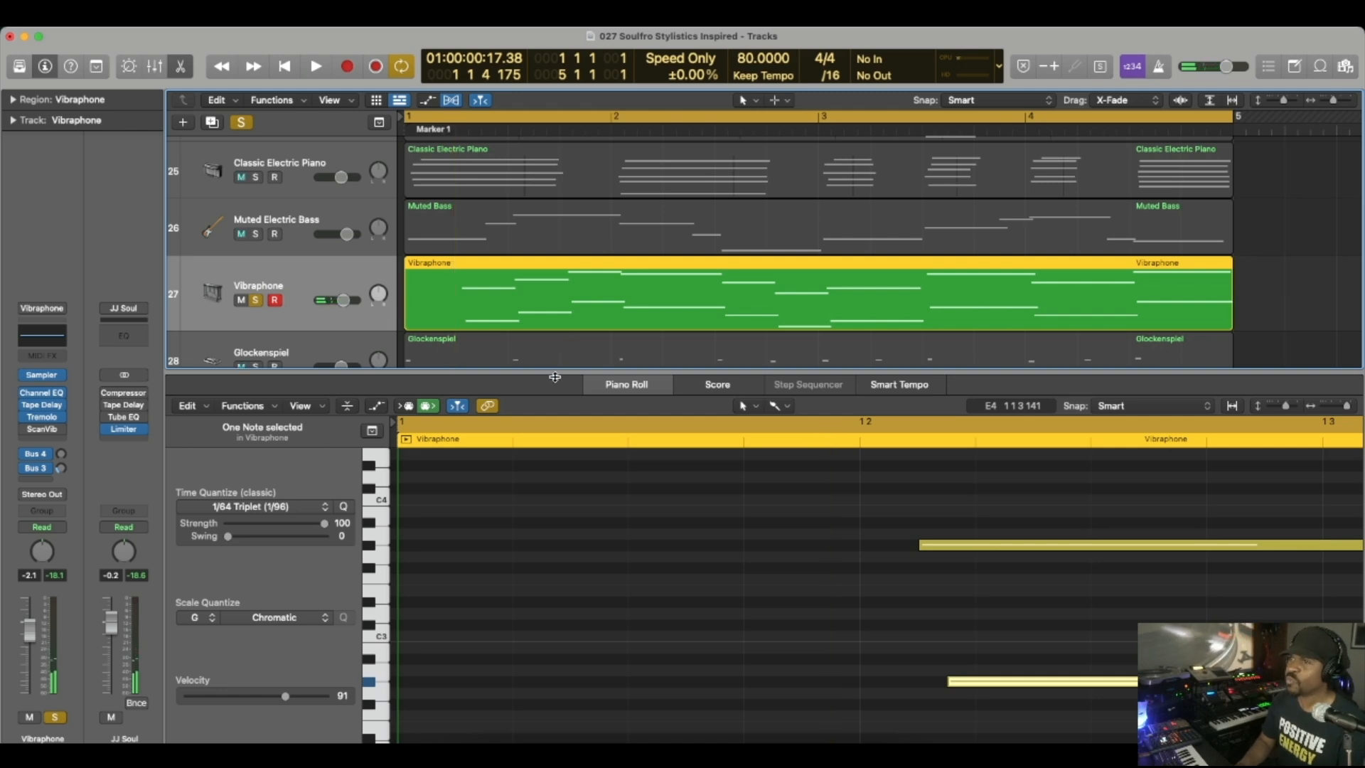
{"action": "left_click_drag", "start_coordinate": [555, 377], "coordinate": [500, 602]}
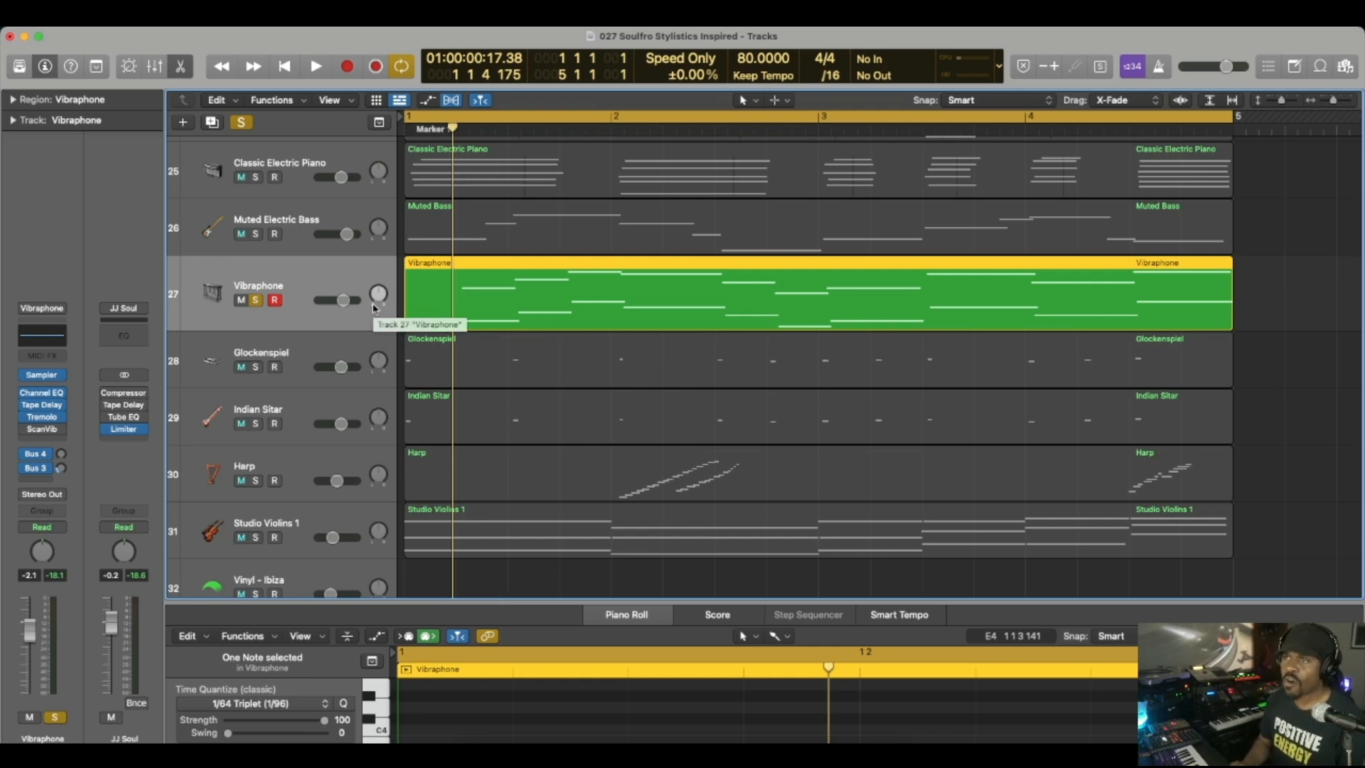
Open the Scanner Vibrato plug-in on the Vibraphone track and choose its Stereo version among the Modulation effects
{"action": "left_click", "coordinate": [42, 431]}
{"action": "left_click", "coordinate": [61, 429]}
{"action": "mouse_move", "coordinate": [87, 642]}
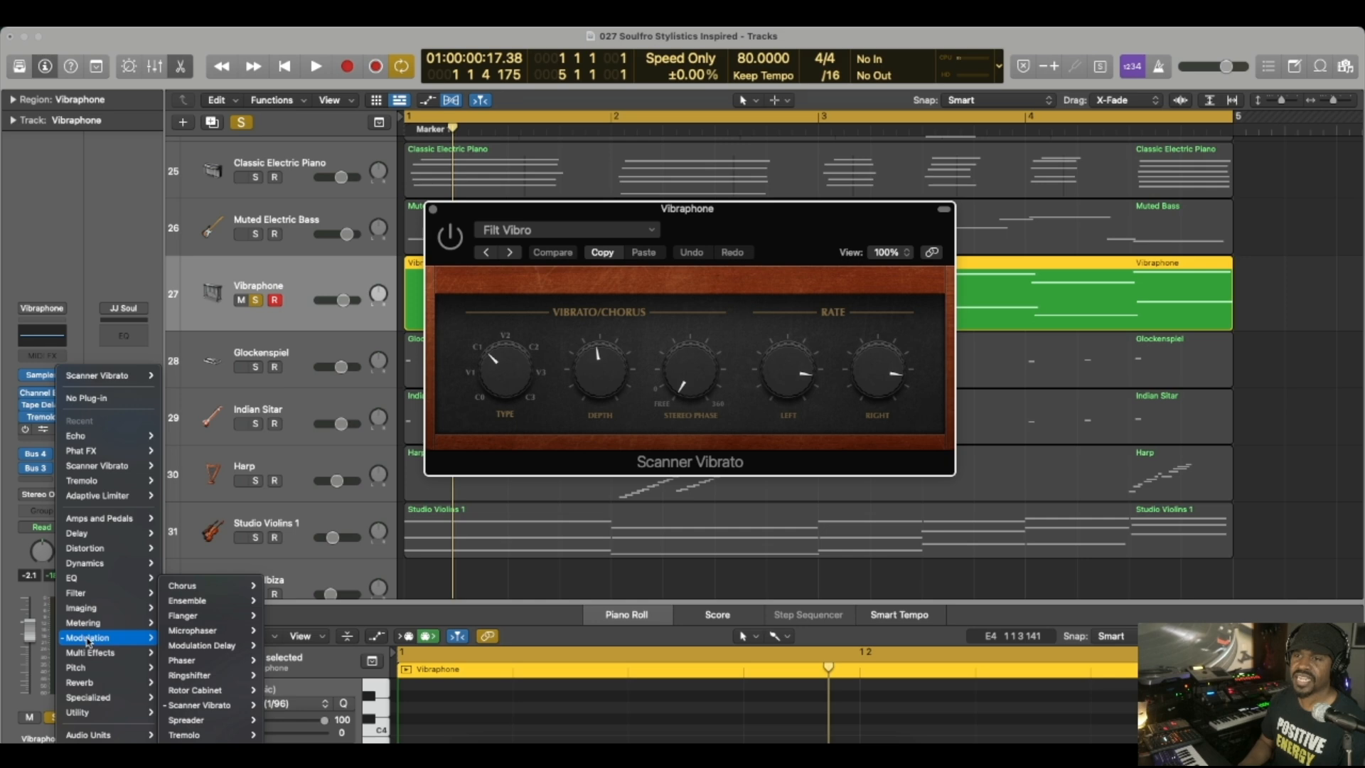
{"action": "mouse_move", "coordinate": [177, 705]}
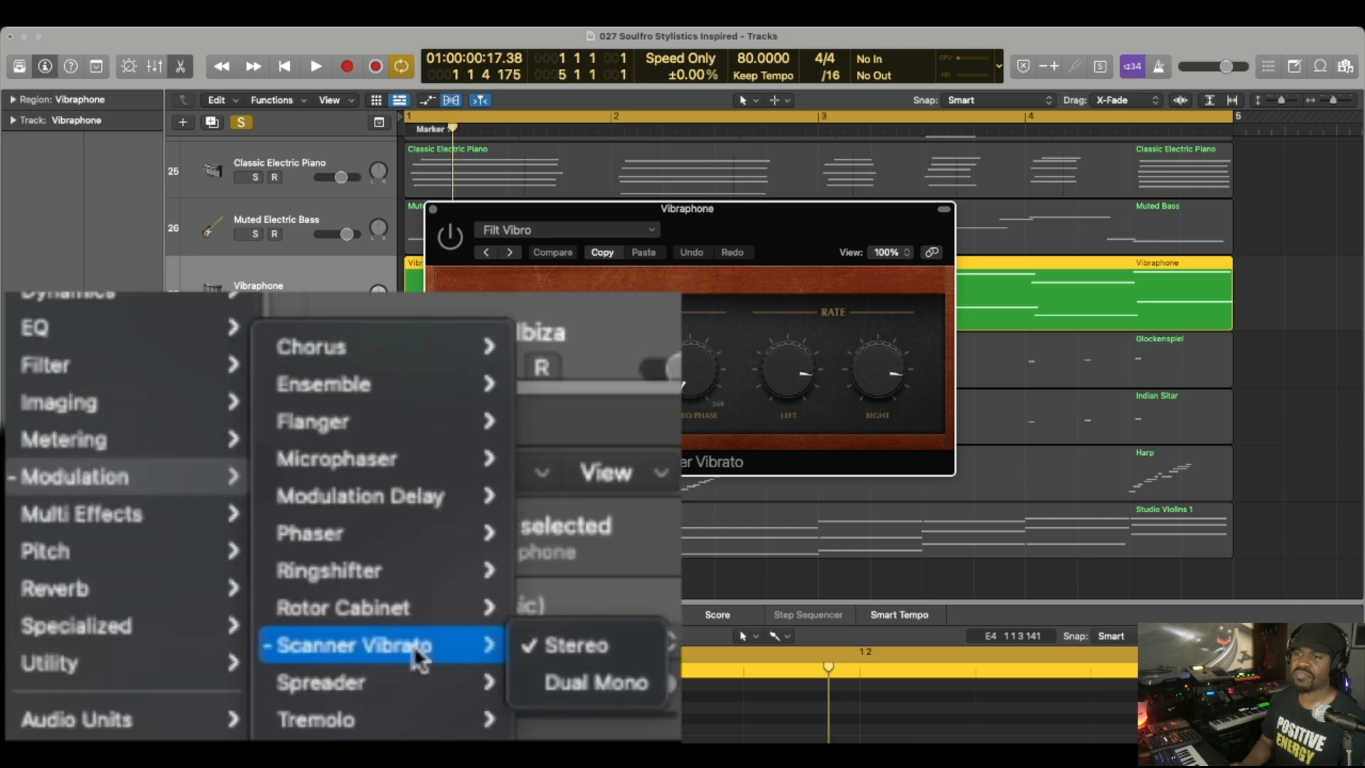
{"action": "left_click", "coordinate": [551, 648]}
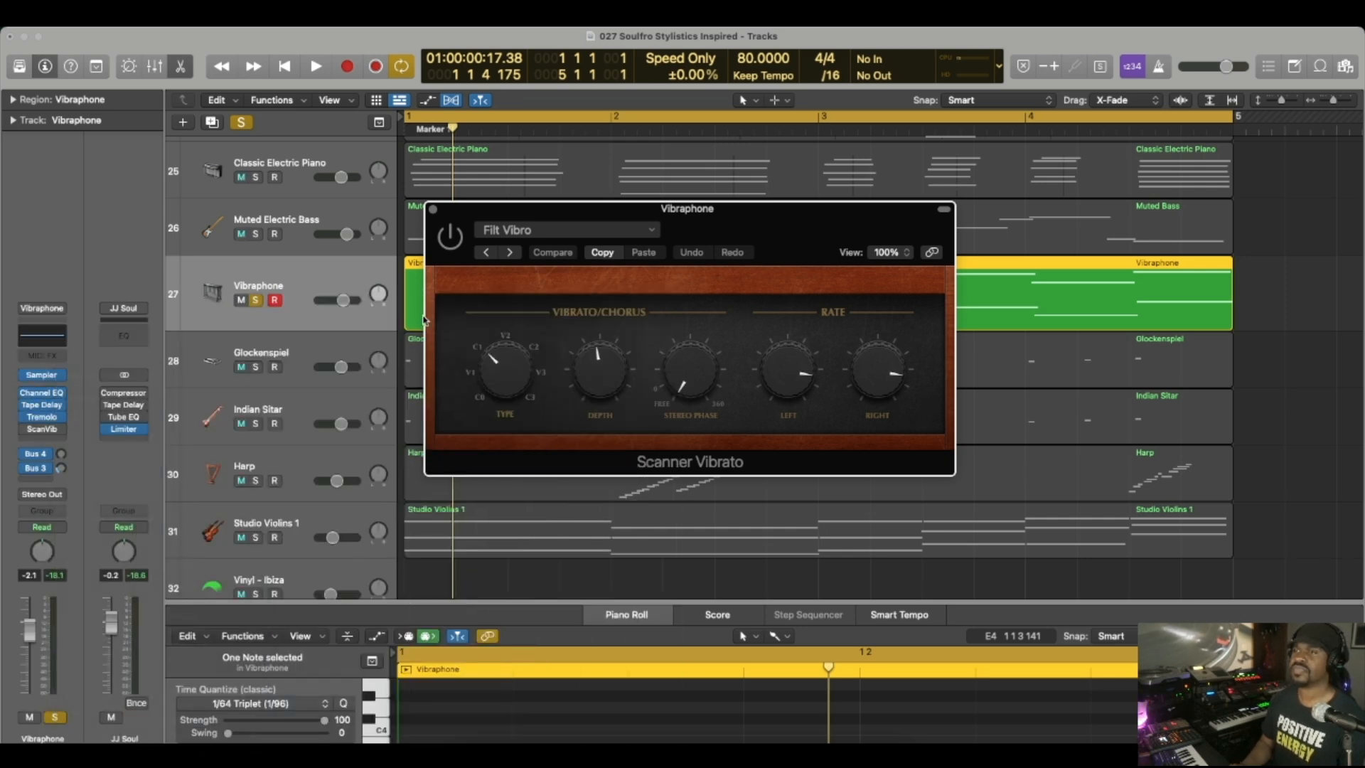
Play the Vibraphone part with the Scanner Vibrato switched on, and close the plug-in window
{"action": "key", "text": "space"}
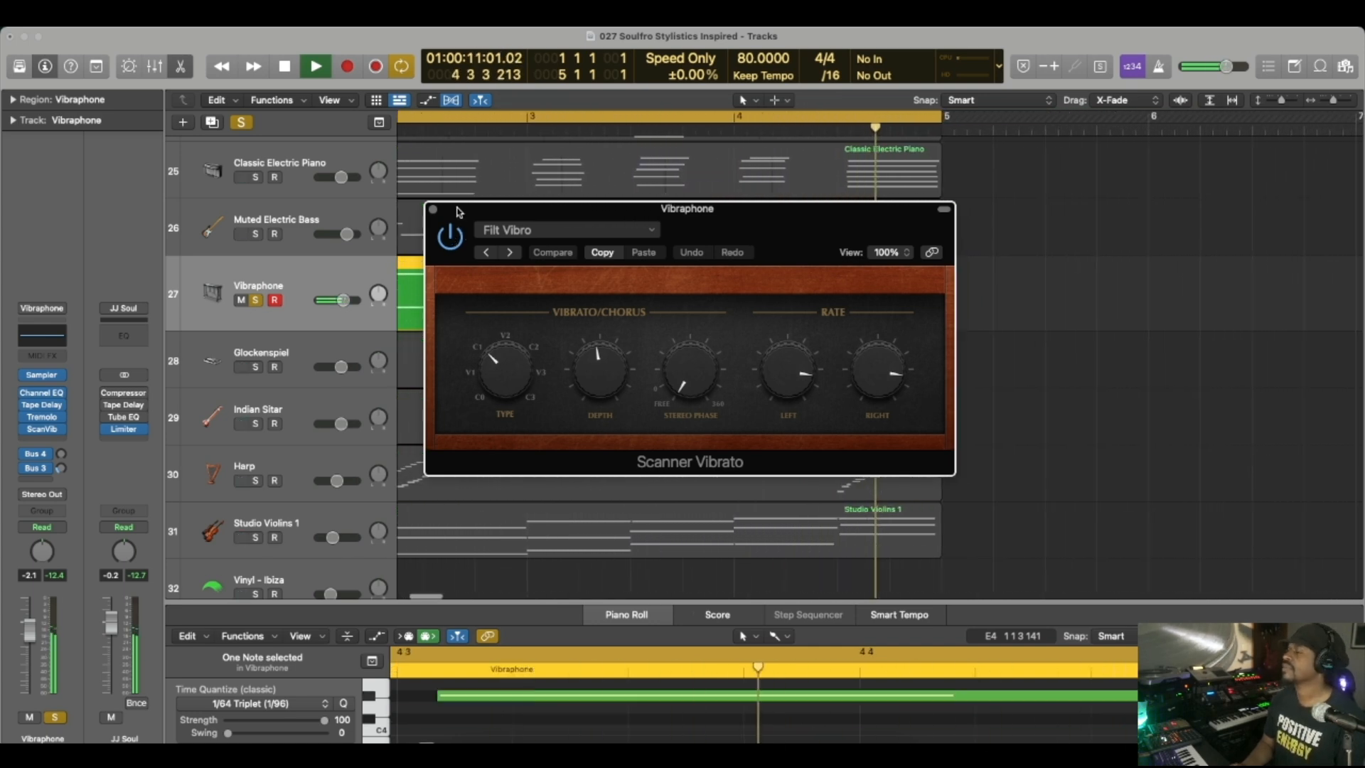
{"action": "key", "text": "space"}
{"action": "left_click_drag", "start_coordinate": [459, 211], "coordinate": [241, 209]}
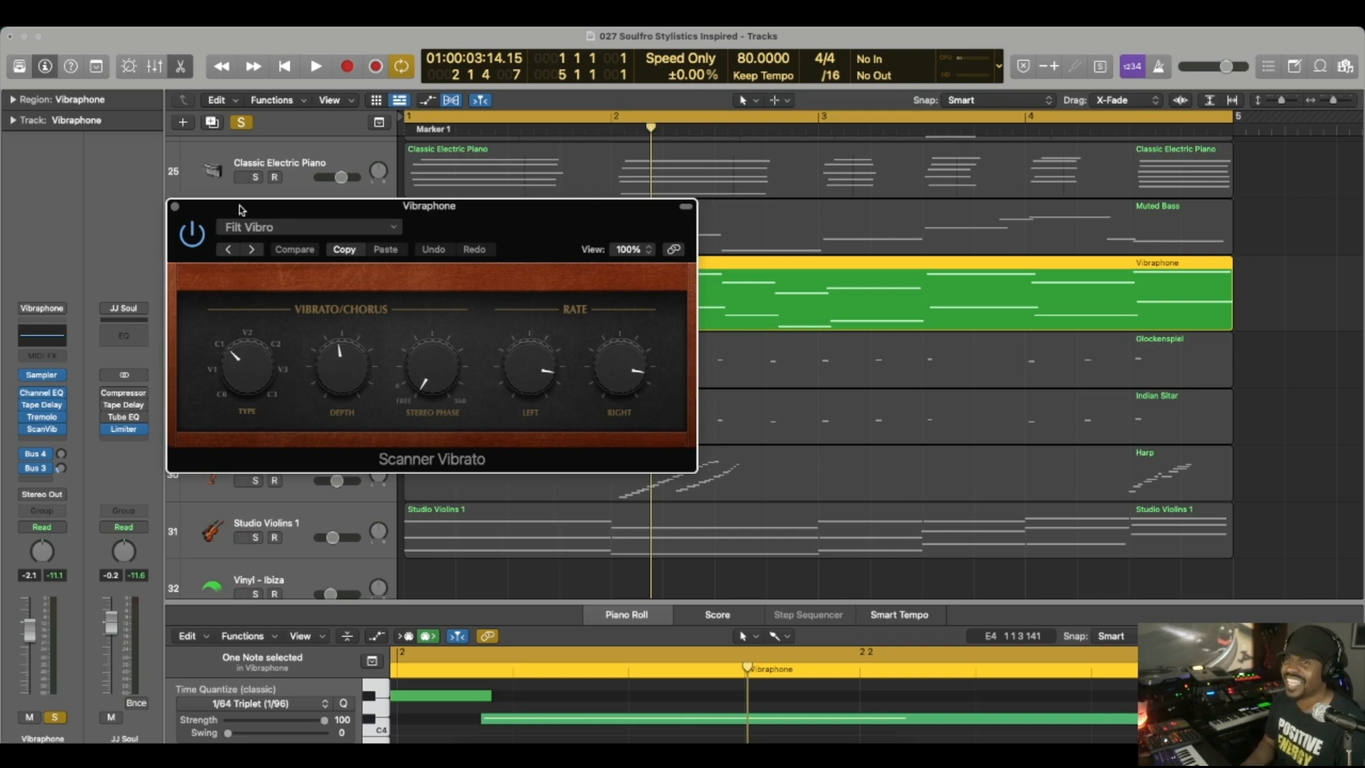
{"action": "key", "text": "super+w"}
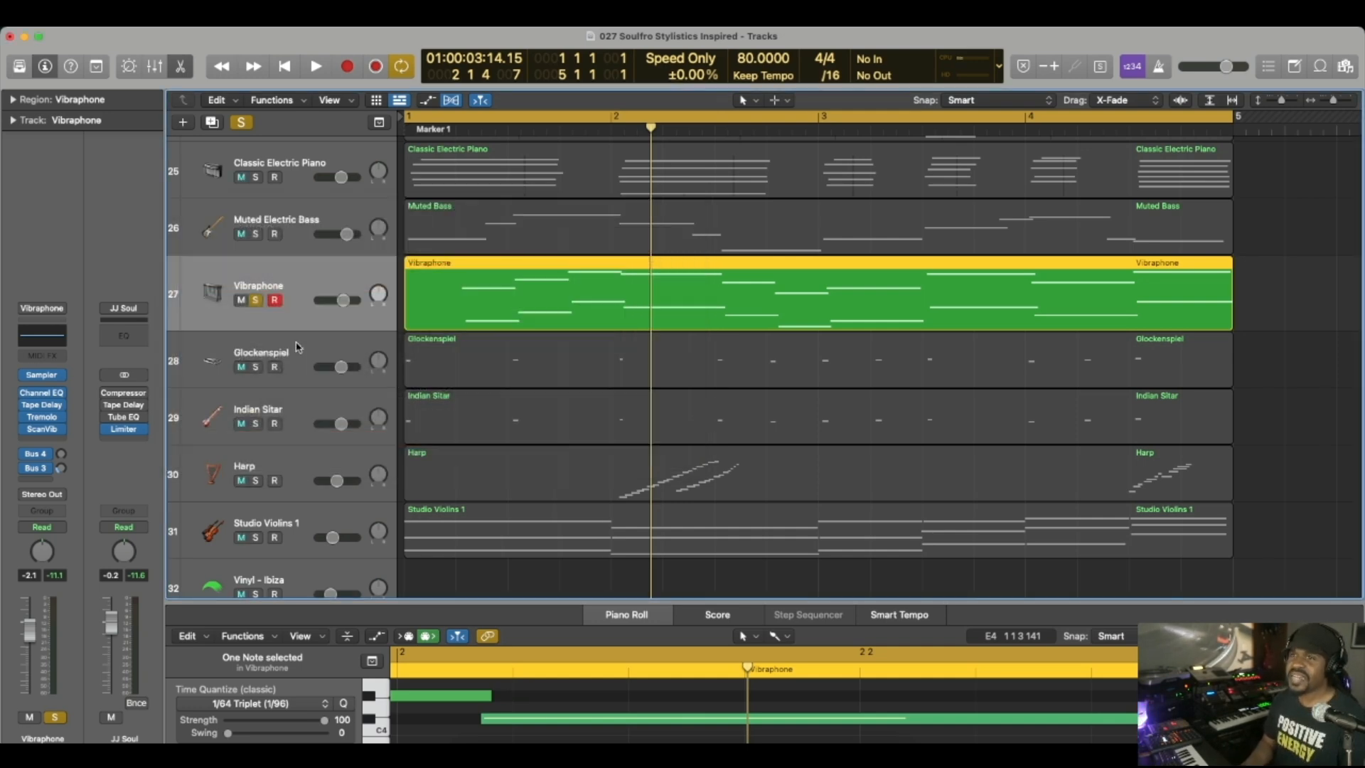
Select the Glockenspiel track, clear the Vibraphone solo and solo the Glockenspiel instead
{"action": "left_click", "coordinate": [298, 346]}
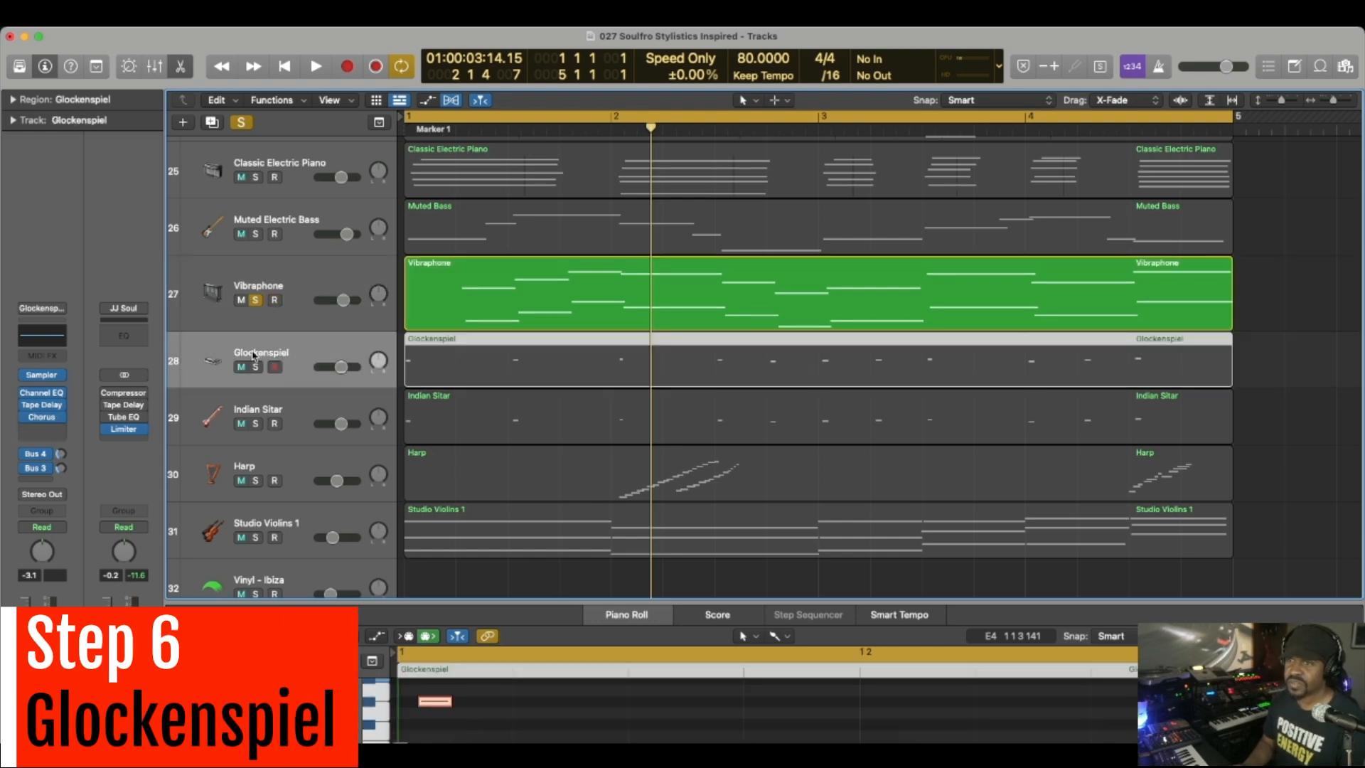
{"action": "key", "text": "super+a"}
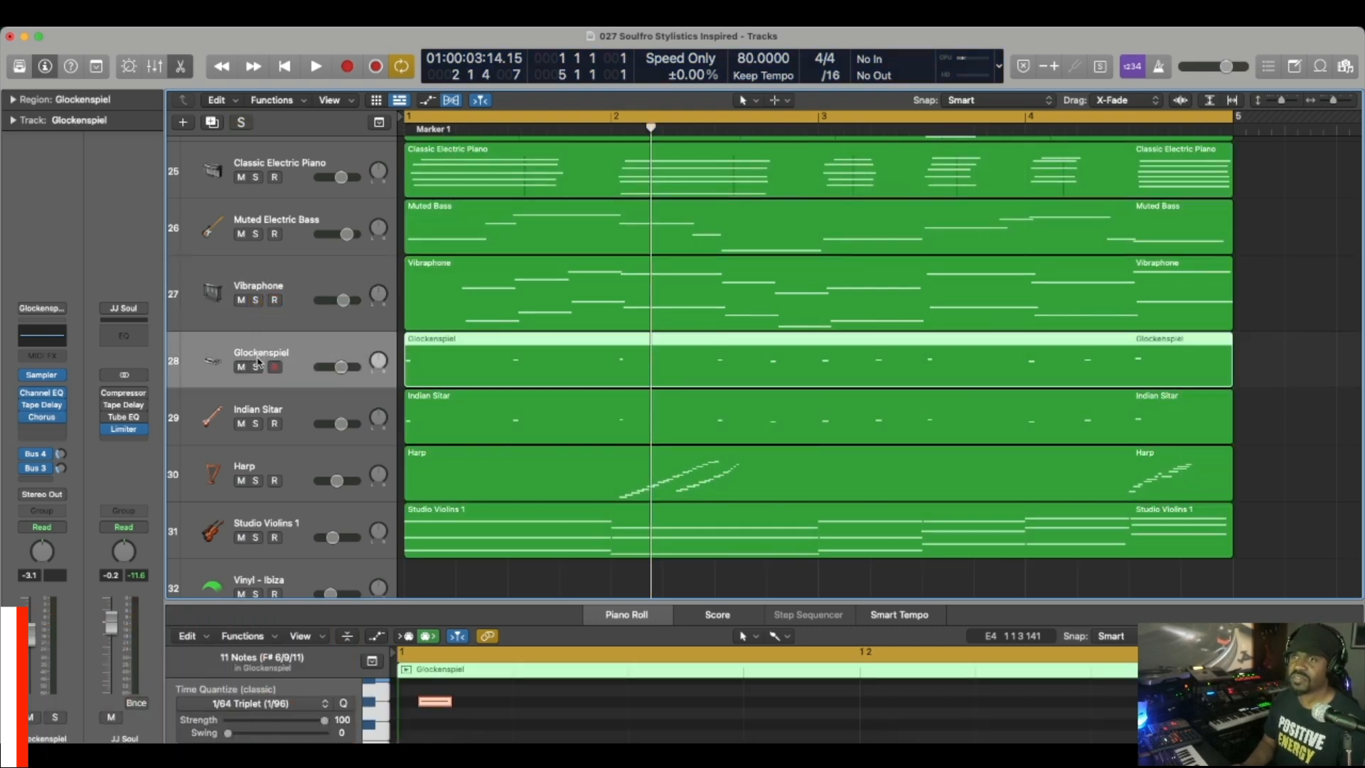
{"action": "left_click", "coordinate": [284, 348]}
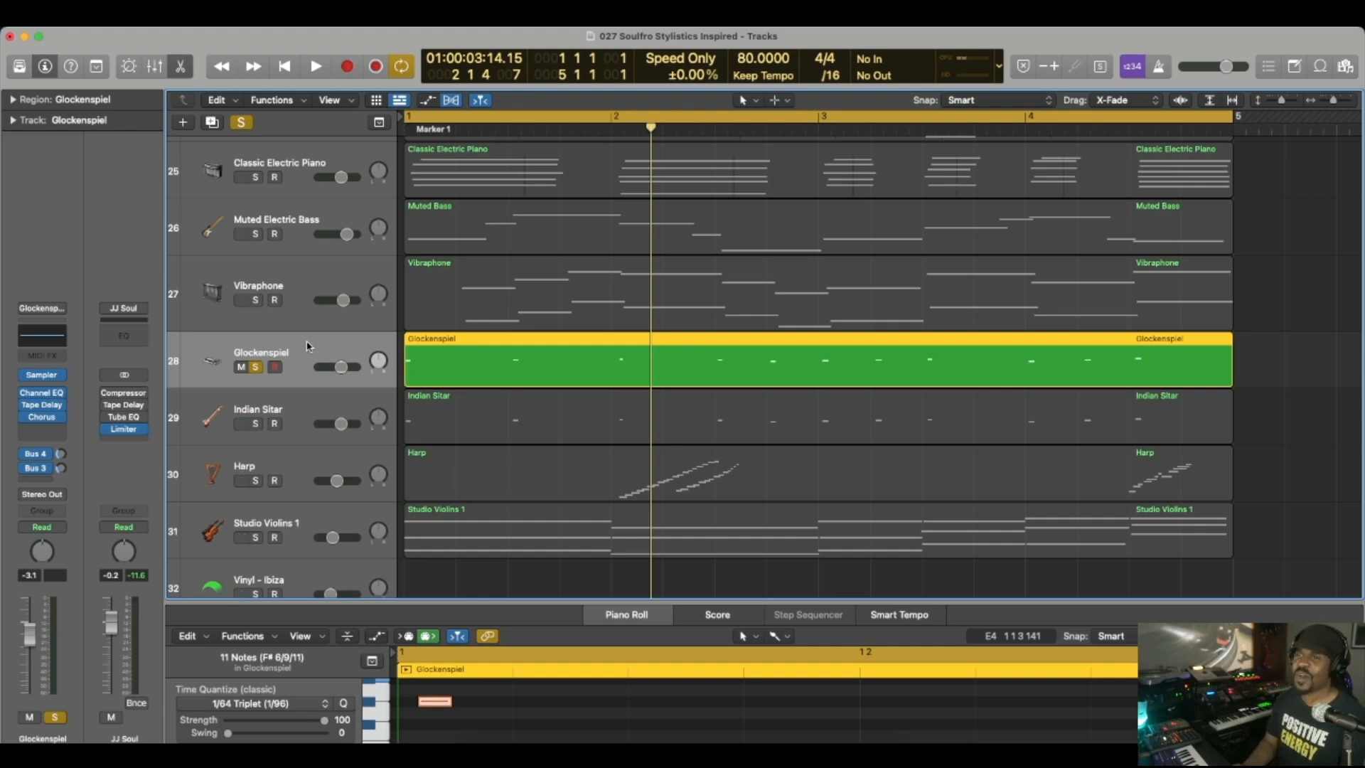
Play back the soloed Glockenspiel part
{"action": "key", "text": "space"}
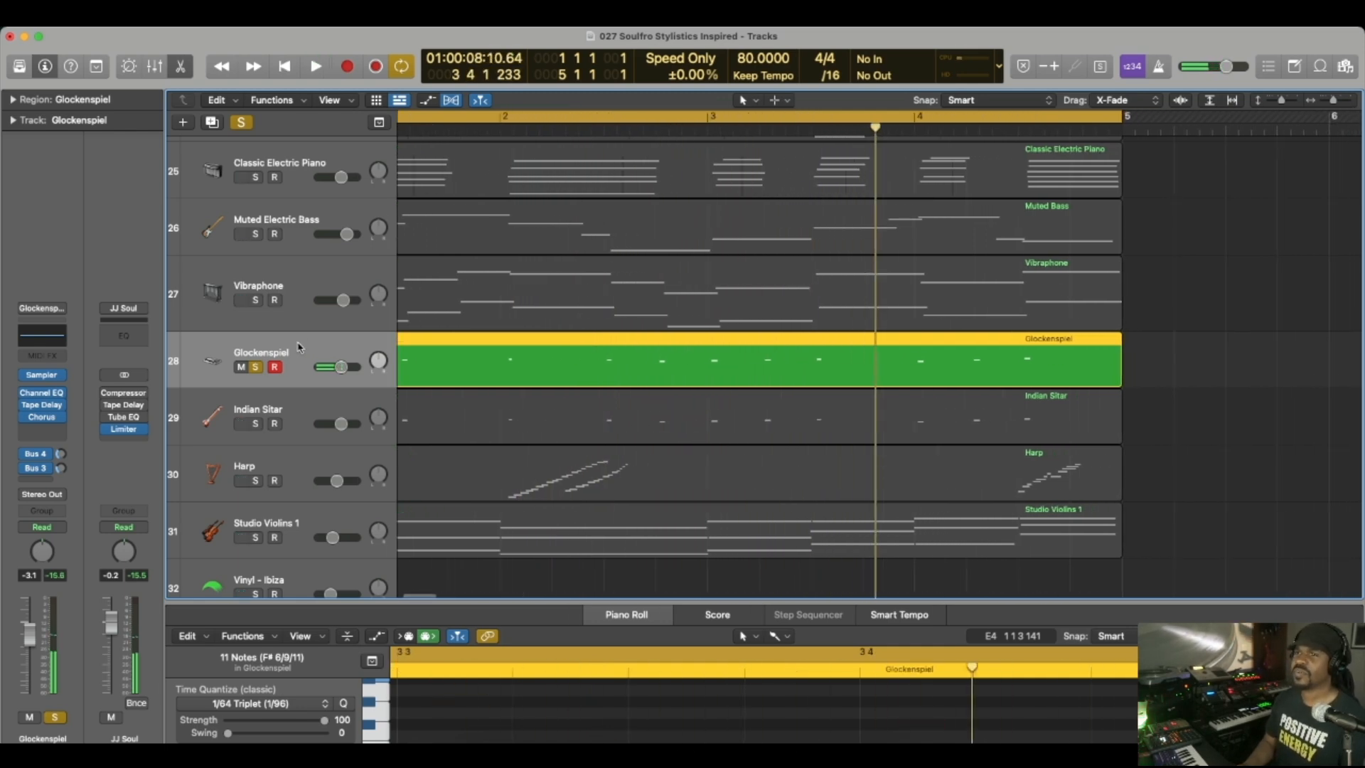
{"action": "key", "text": "Return"}
{"action": "key", "text": "space"}
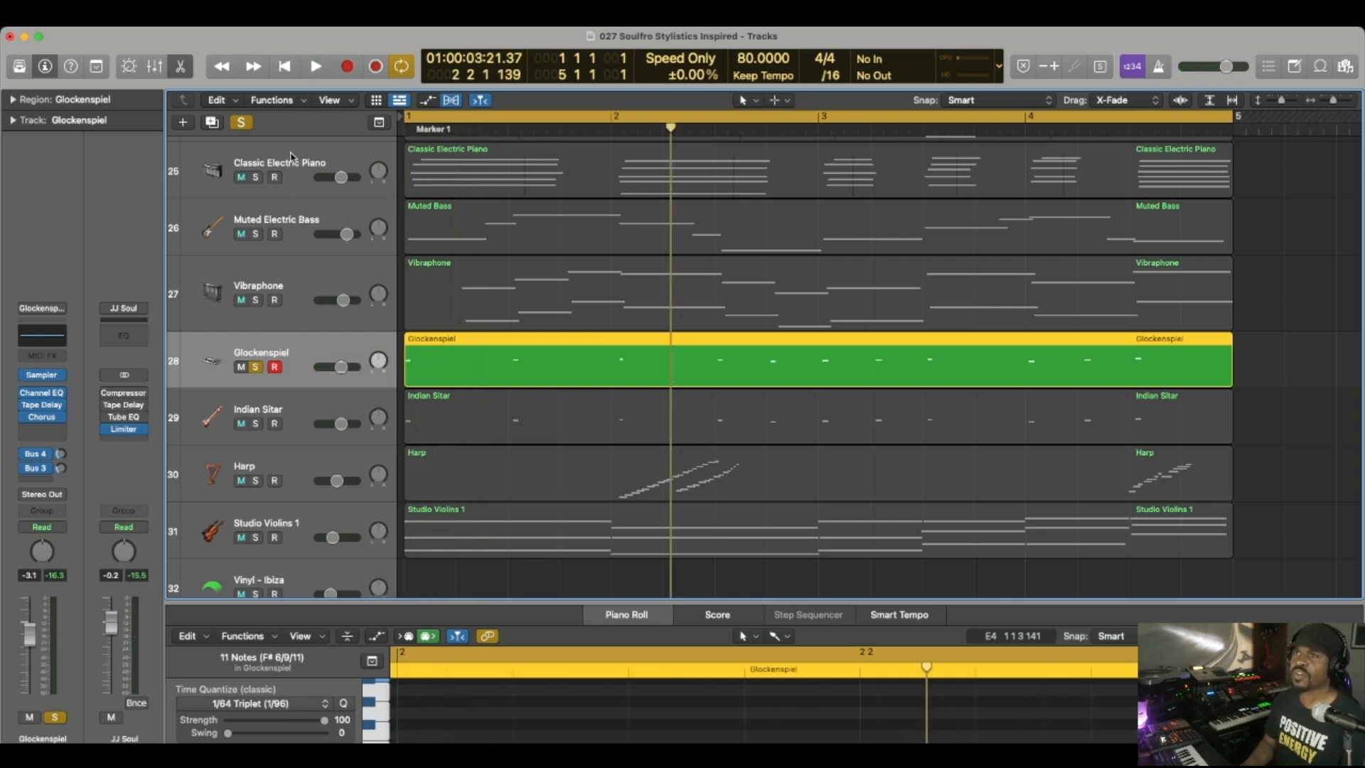
Solo the Yamaha Grand Piano alongside the Glockenspiel and play the two parts together
{"action": "scroll", "coordinate": [320, 214], "scroll_direction": "up", "scroll_amount": 1}
{"action": "key", "text": "space"}
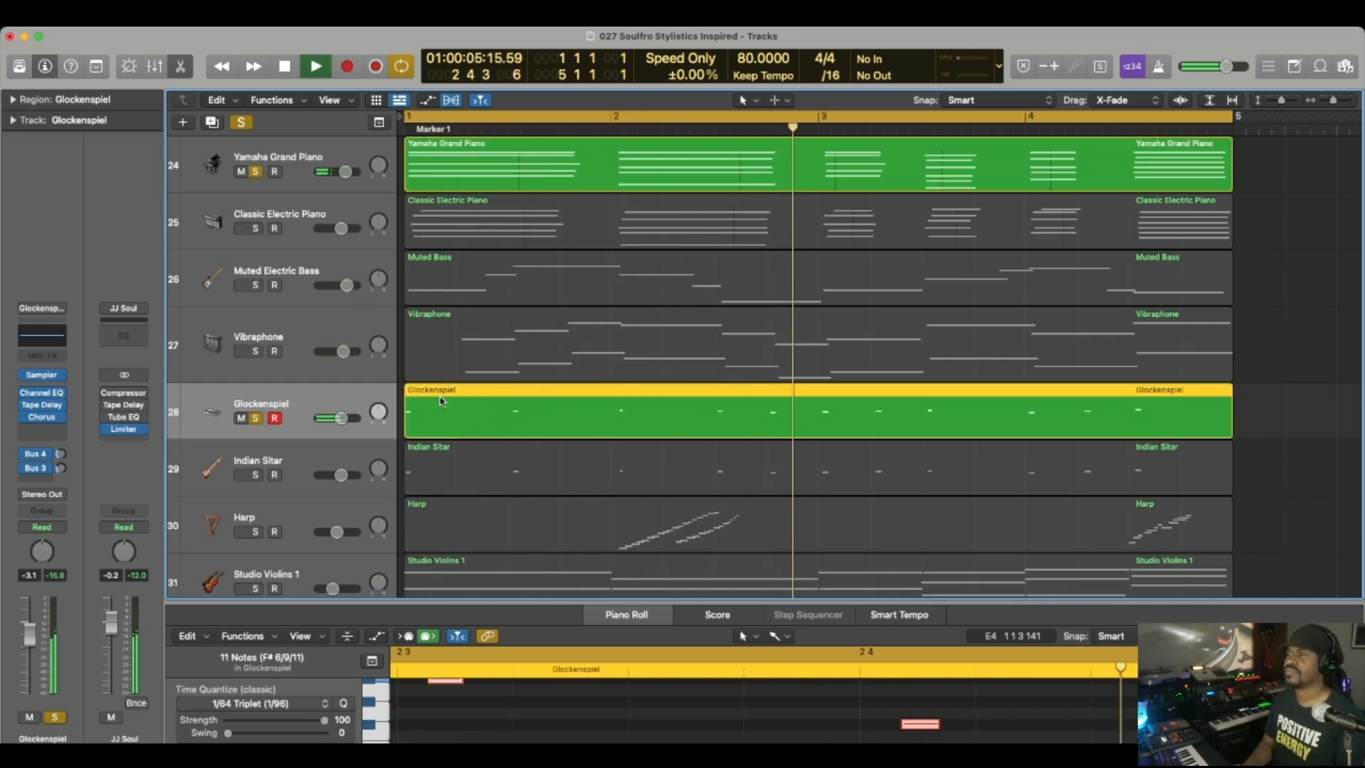
{"action": "scroll", "coordinate": [462, 391], "scroll_direction": "right", "scroll_amount": 2}
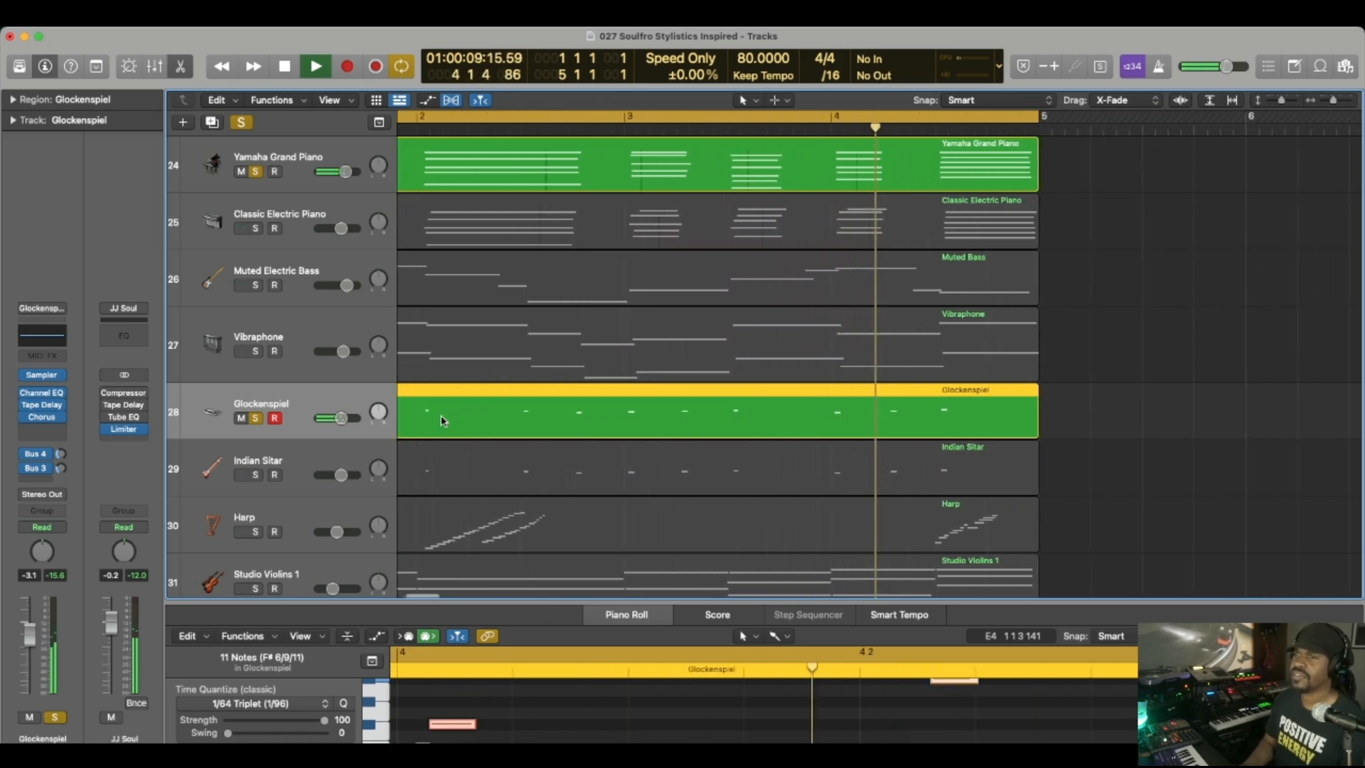
{"action": "key", "text": "space"}
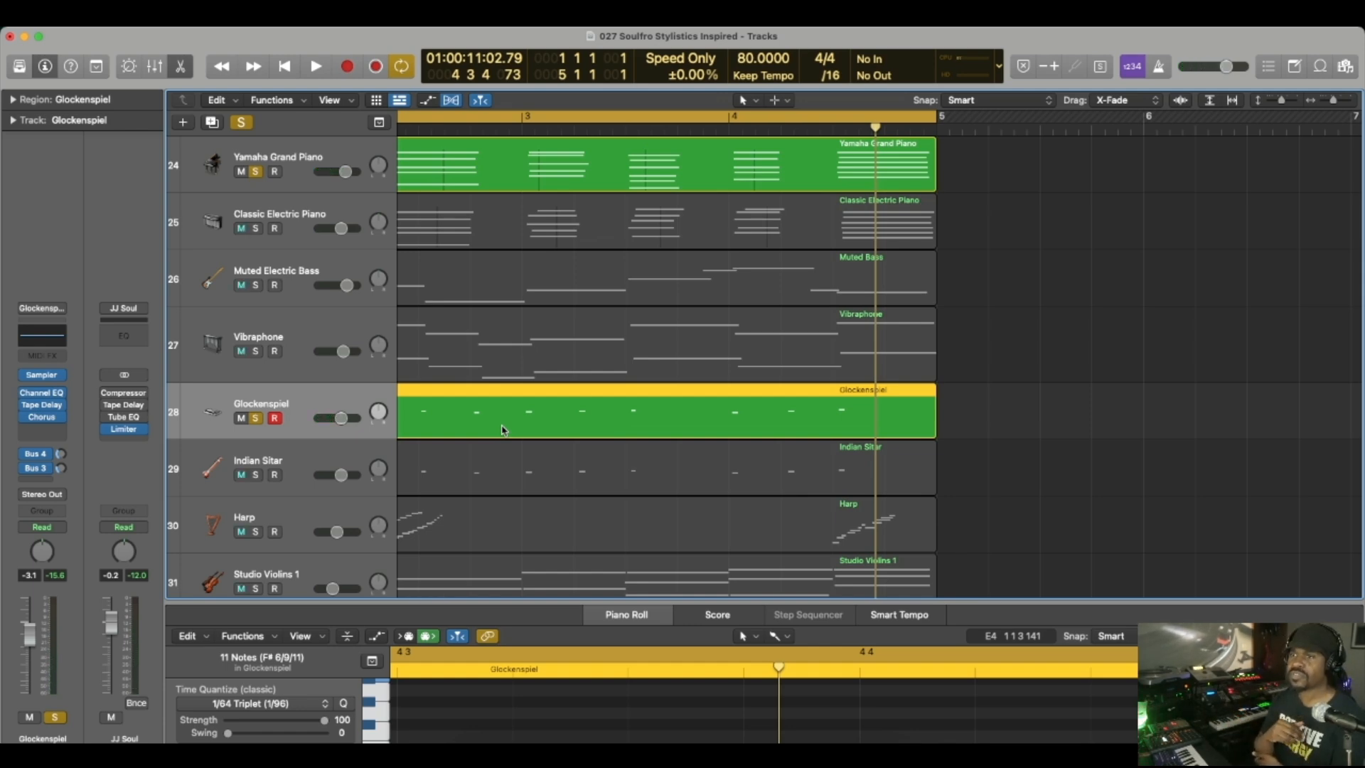
Solo the Indian Sitar track in place of the Glockenspiel and the Yamaha Grand Piano
{"action": "scroll", "coordinate": [502, 429], "scroll_direction": "left", "scroll_amount": 5}
{"action": "left_click", "coordinate": [303, 460]}
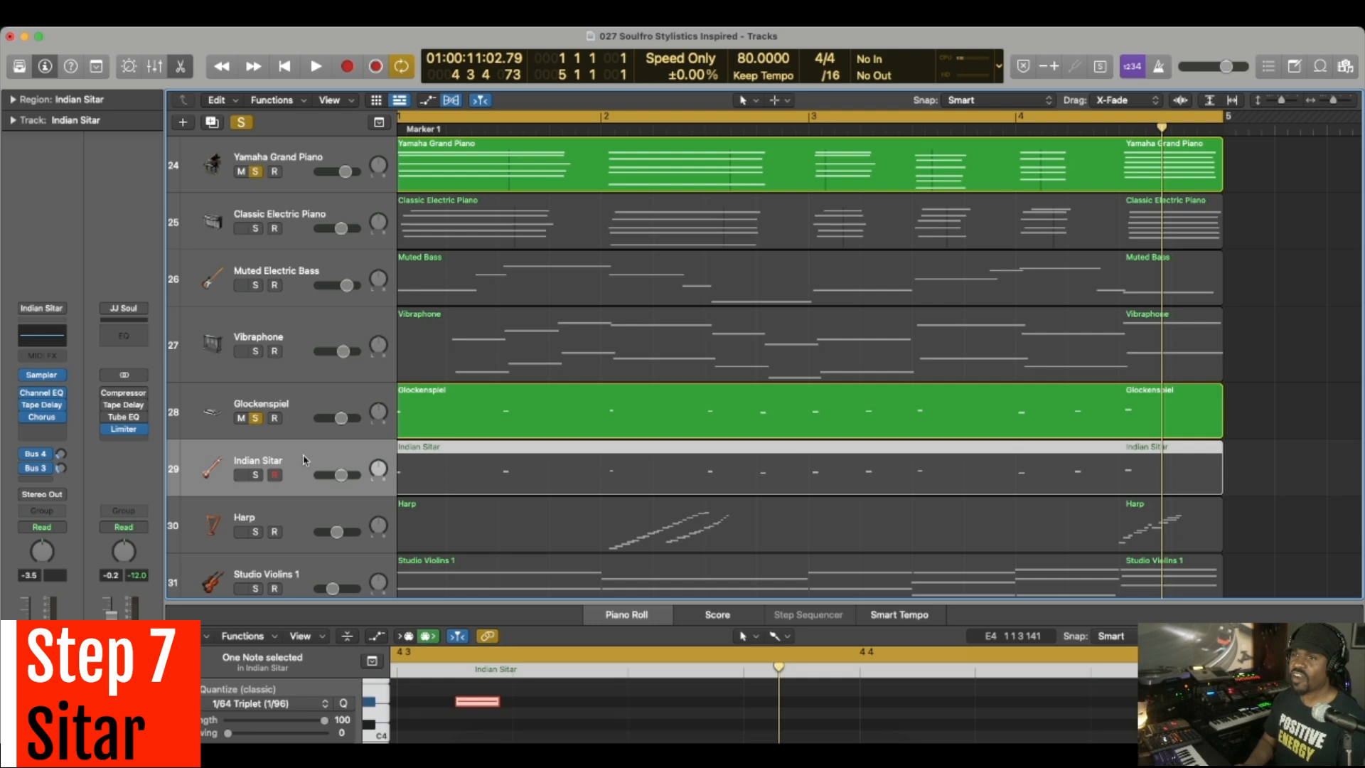
{"action": "left_click", "coordinate": [289, 402]}
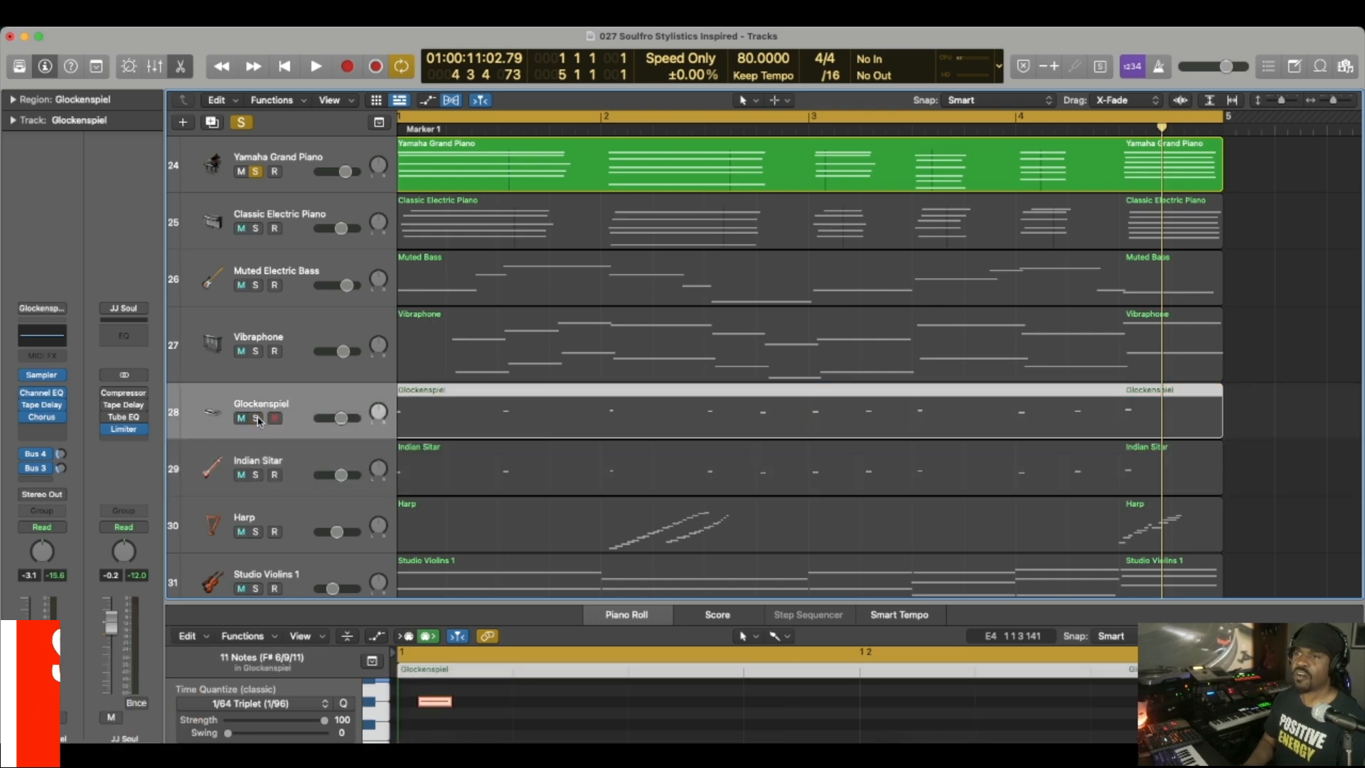
{"action": "left_click", "coordinate": [298, 461]}
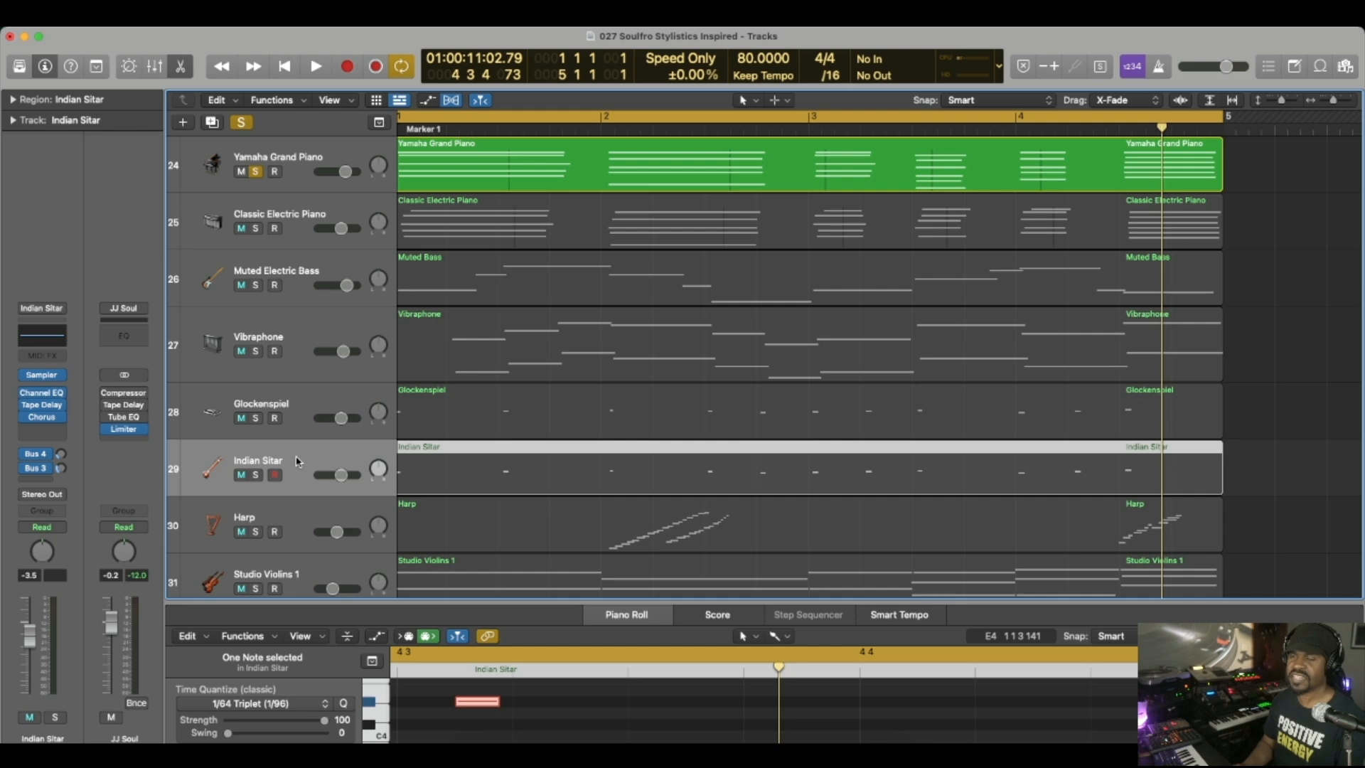
{"action": "left_click", "coordinate": [256, 474]}
{"action": "scroll", "coordinate": [444, 456], "scroll_direction": "left", "scroll_amount": 2}
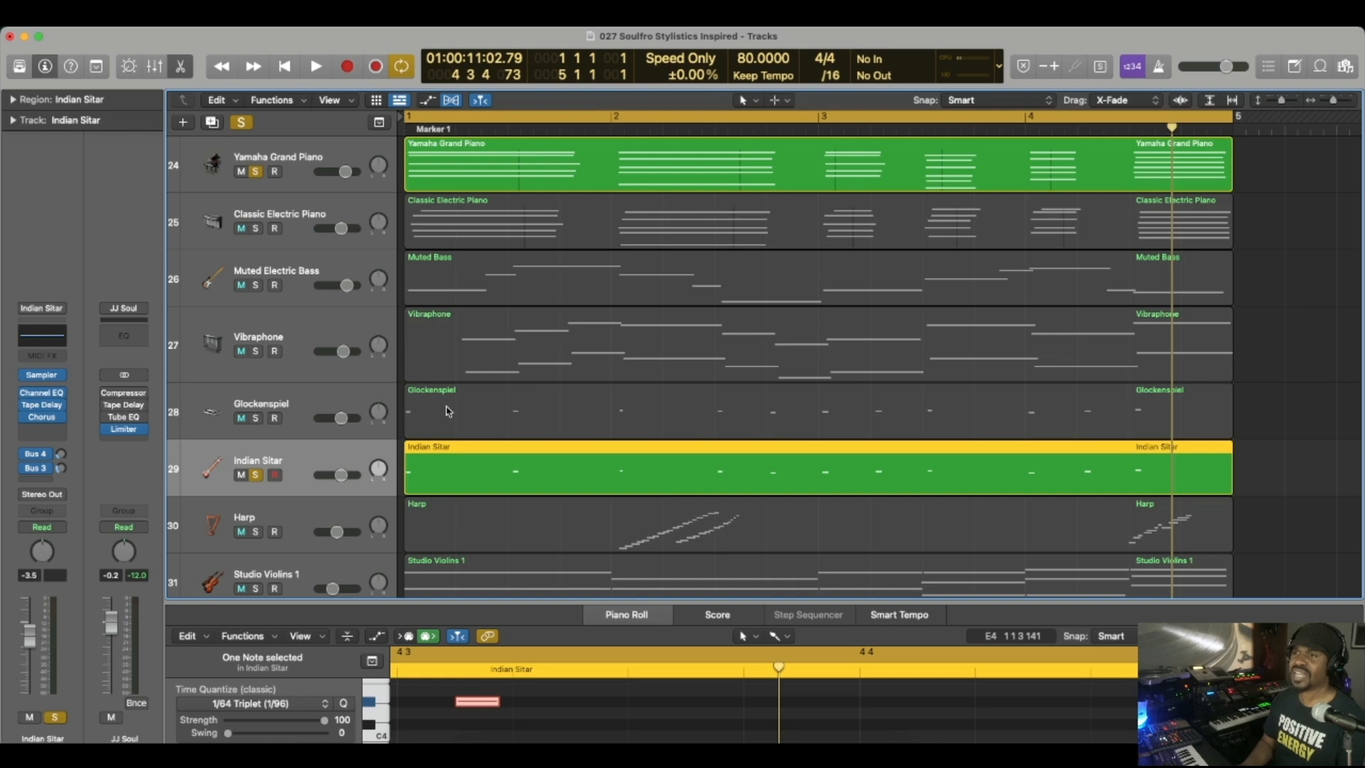
{"action": "left_click", "coordinate": [257, 172]}
Play the soloed Indian Sitar part, restarting it once from the beginning
{"action": "key", "text": "space"}
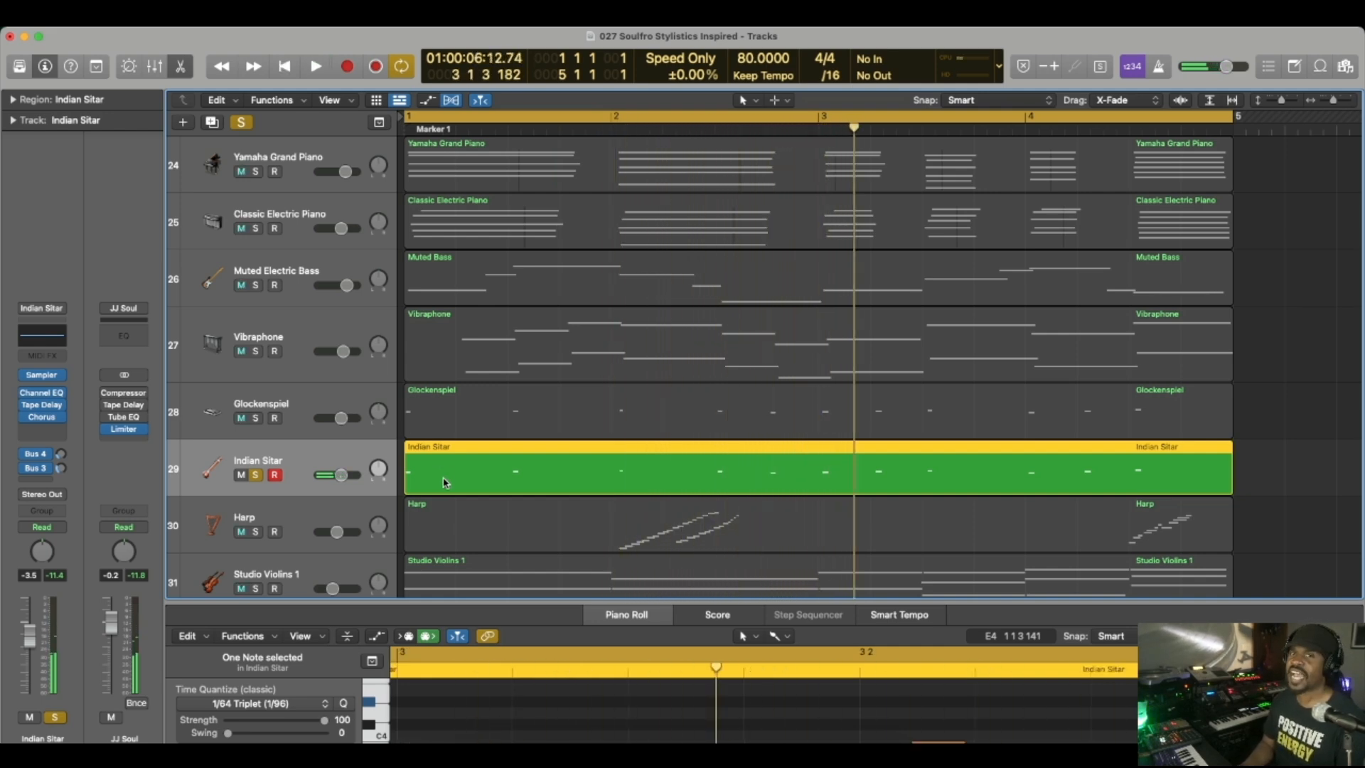
{"action": "key", "text": "Return"}
{"action": "key", "text": "space"}
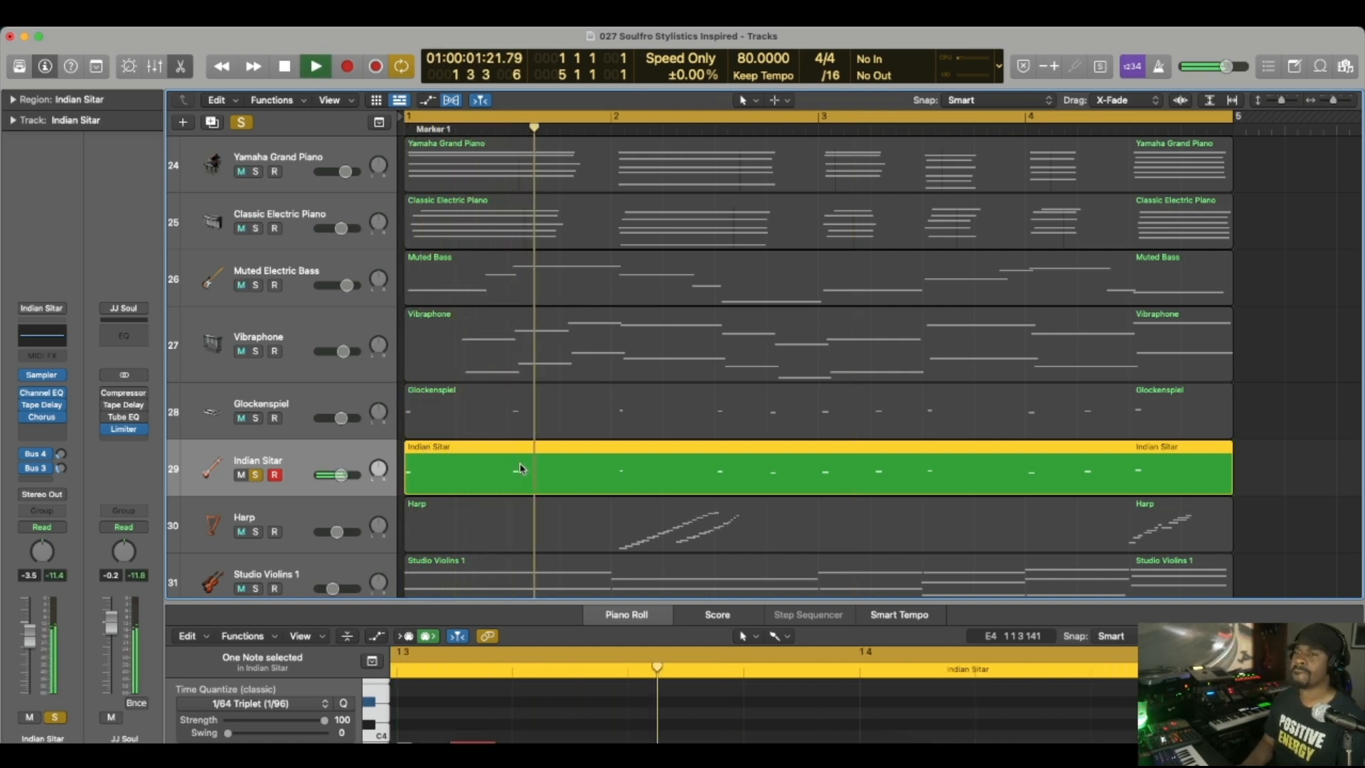
{"action": "key", "text": "space"}
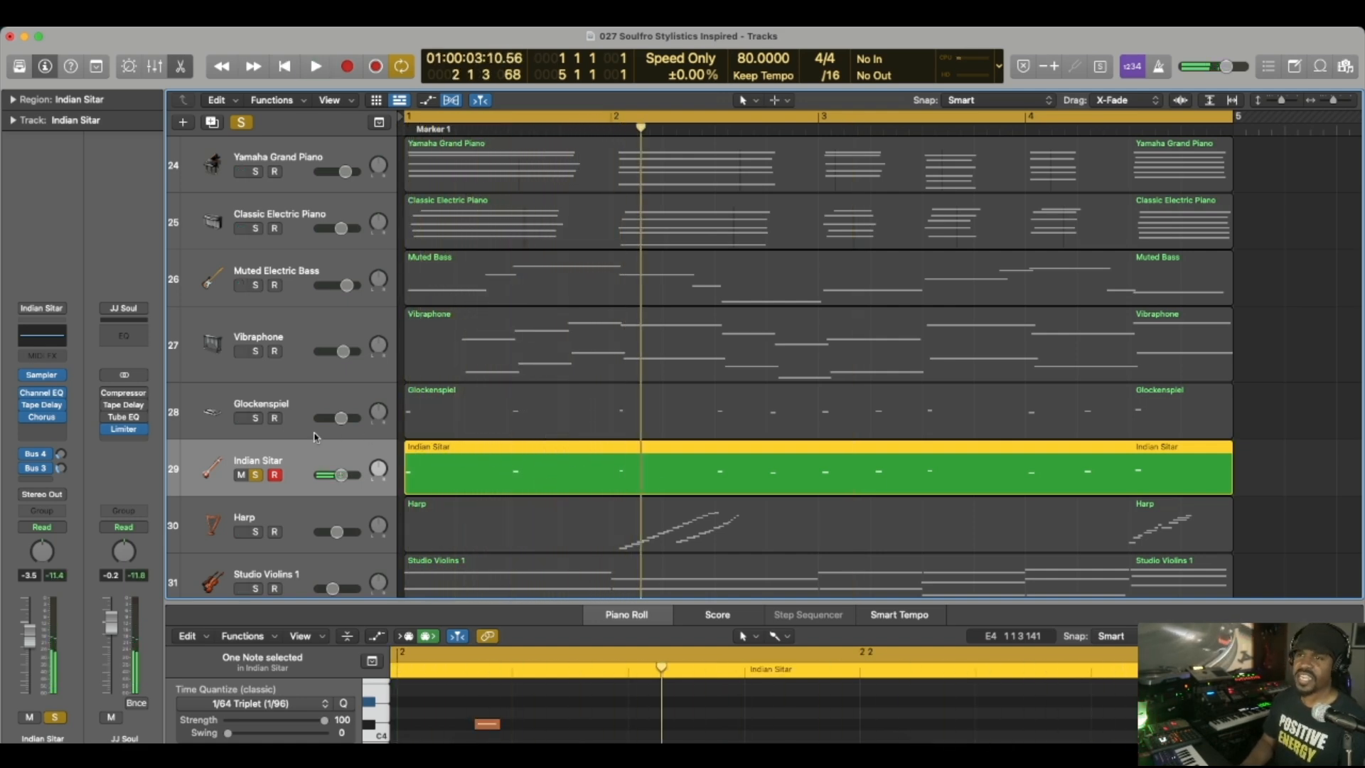
Add the Glockenspiel to the solo and play it with the Indian Sitar from the beginning
{"action": "left_click", "coordinate": [256, 418]}
{"action": "key", "text": "Return"}
{"action": "key", "text": "space"}
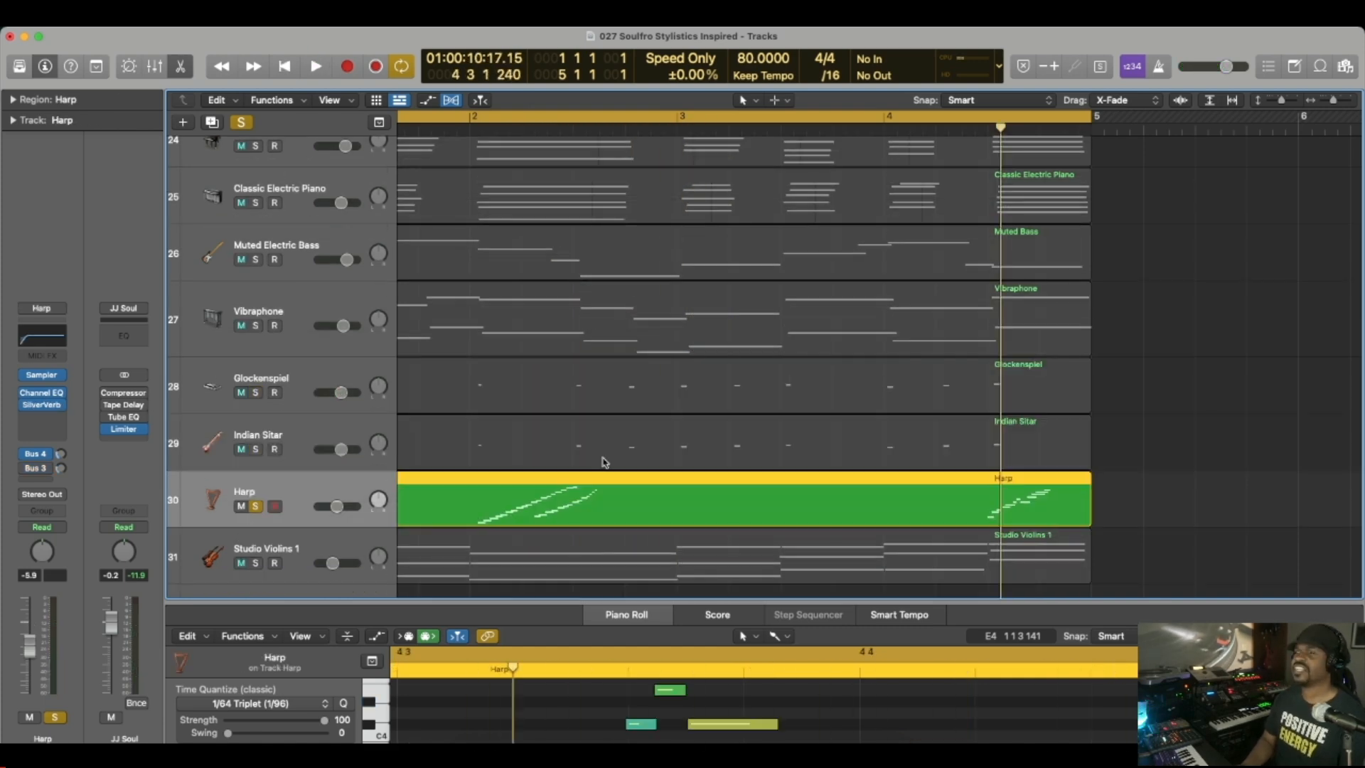
Set the cycle range from bar 2 to bar 3, around the Harp's first run
{"action": "key", "text": "1"}
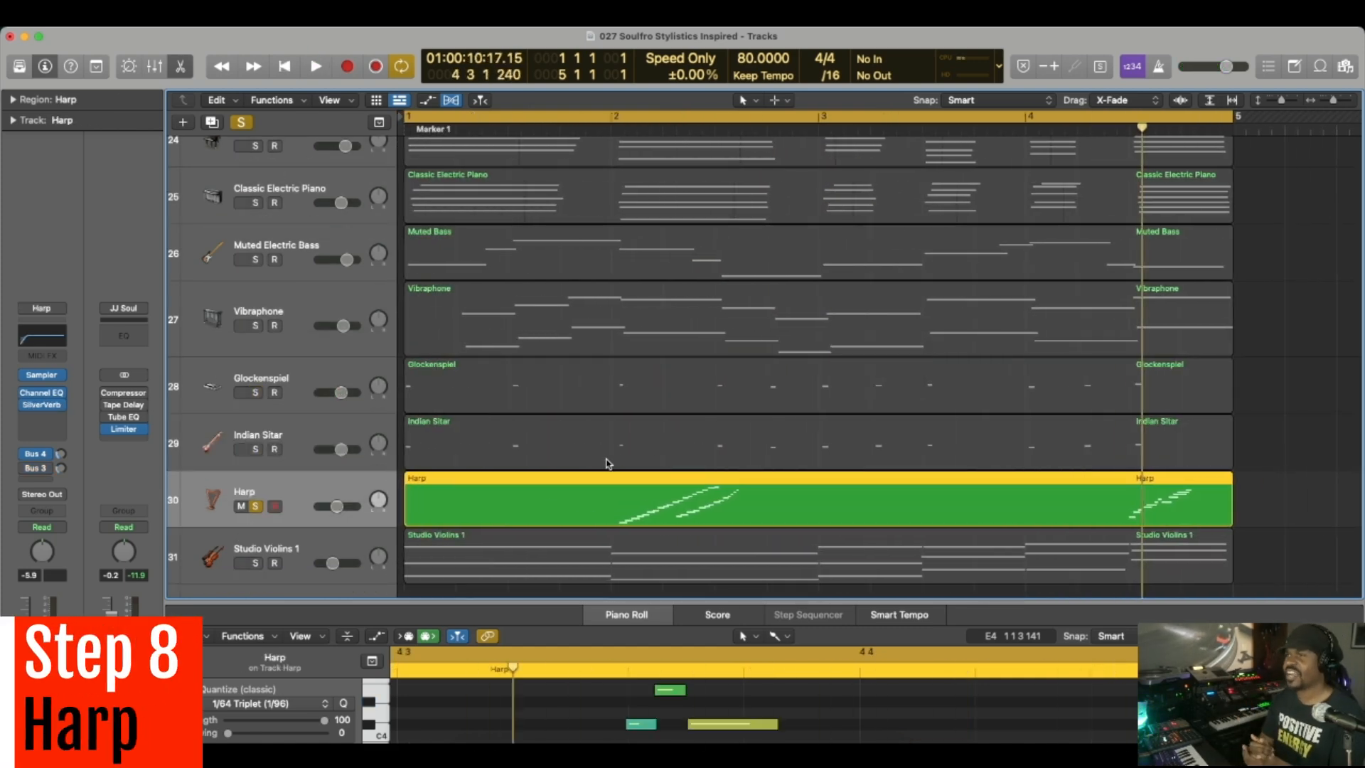
{"action": "left_click", "coordinate": [615, 119]}
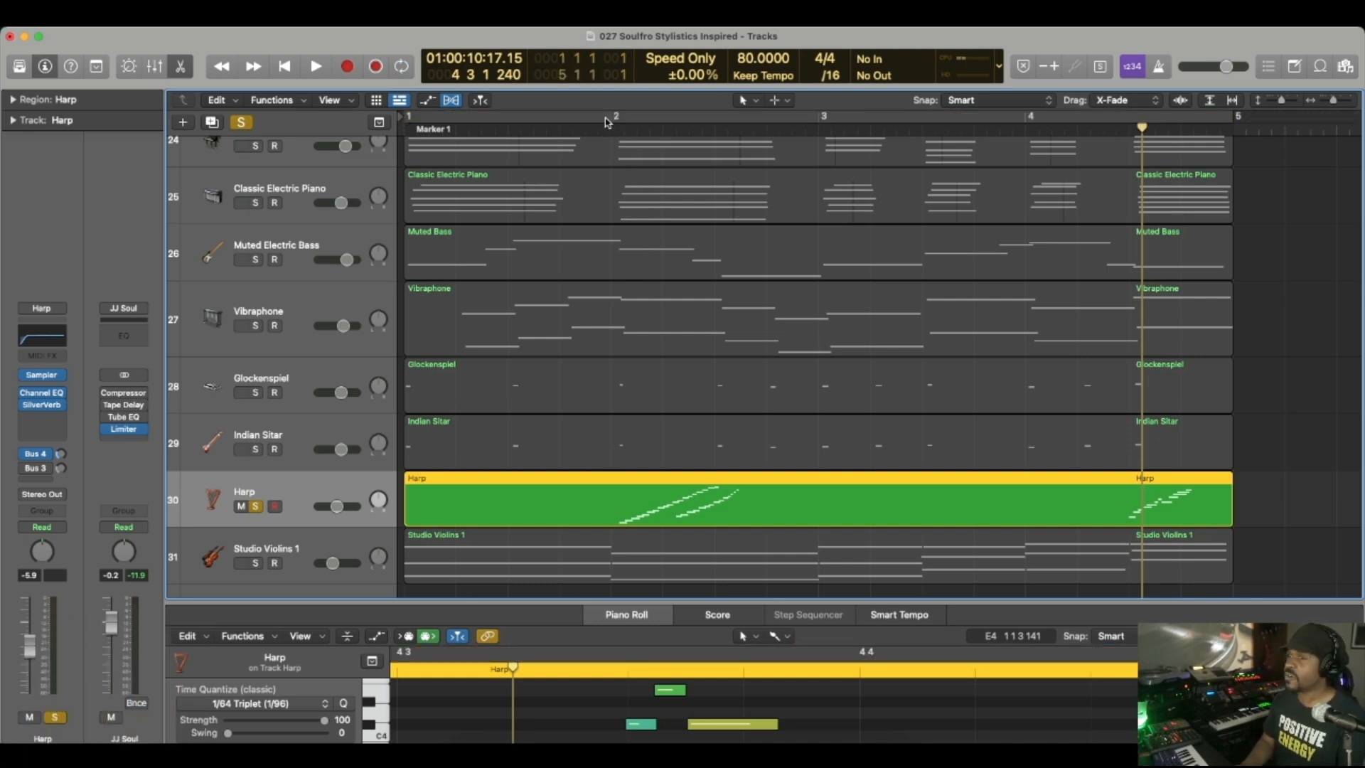
{"action": "left_click_drag", "start_coordinate": [608, 122], "coordinate": [818, 118]}
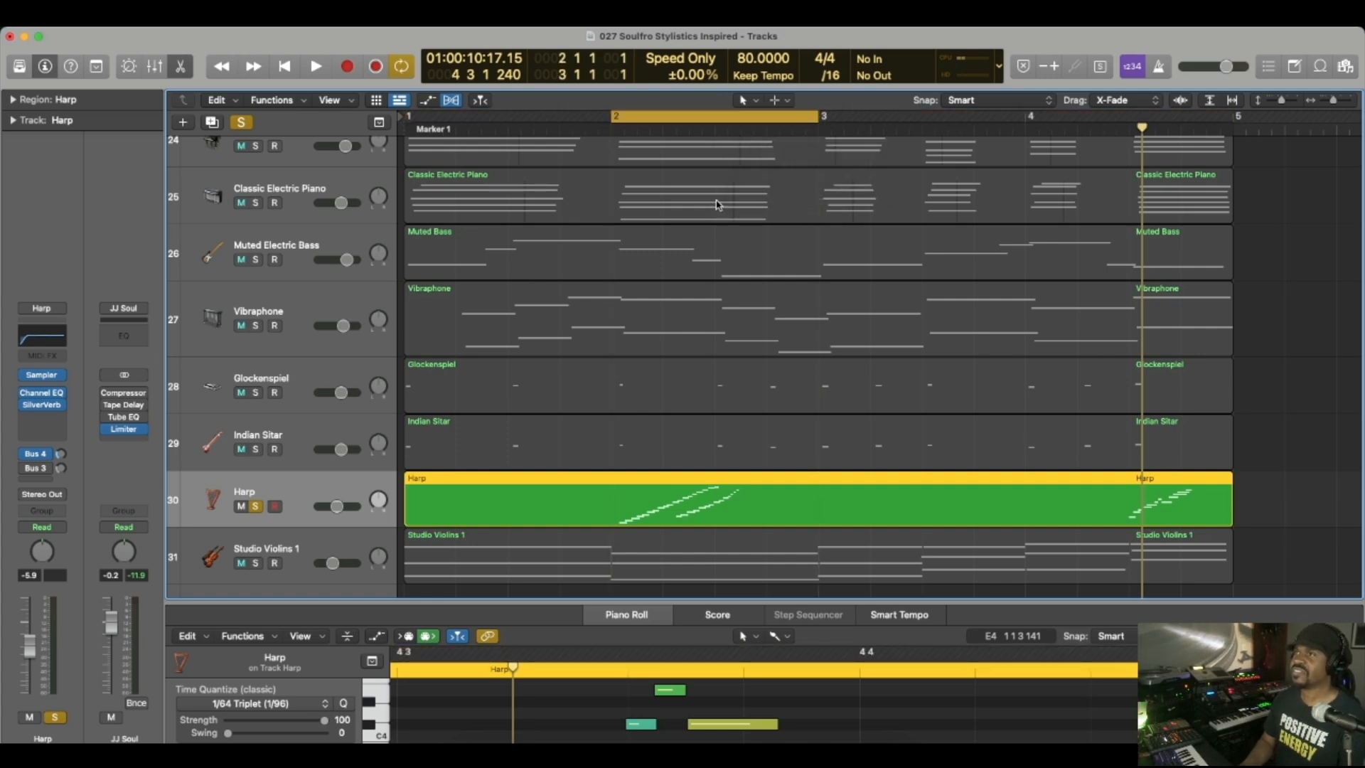
{"action": "scroll", "coordinate": [716, 205], "scroll_direction": "down", "scroll_amount": 3}
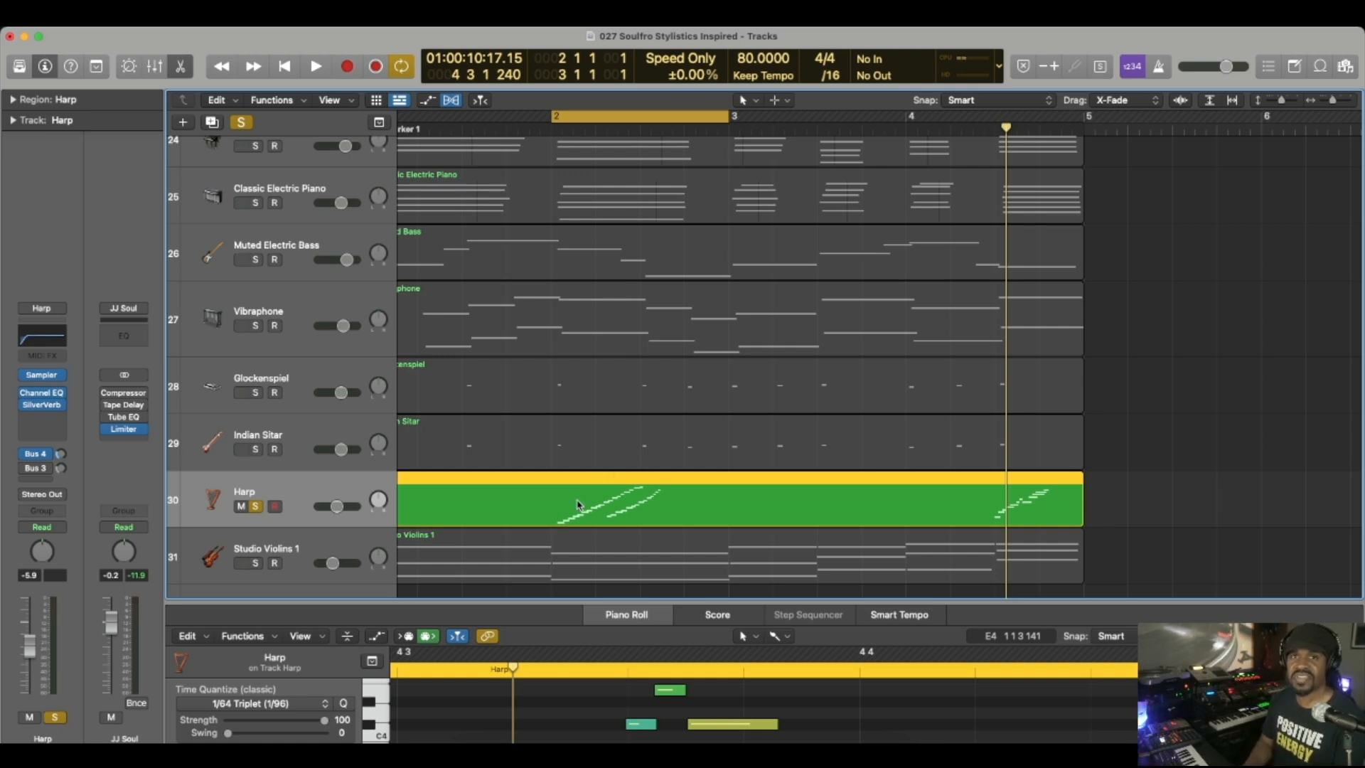
{"action": "scroll", "coordinate": [666, 240], "scroll_direction": "down", "scroll_amount": 2}
{"action": "scroll", "coordinate": [426, 370], "scroll_direction": "up", "scroll_amount": 2}
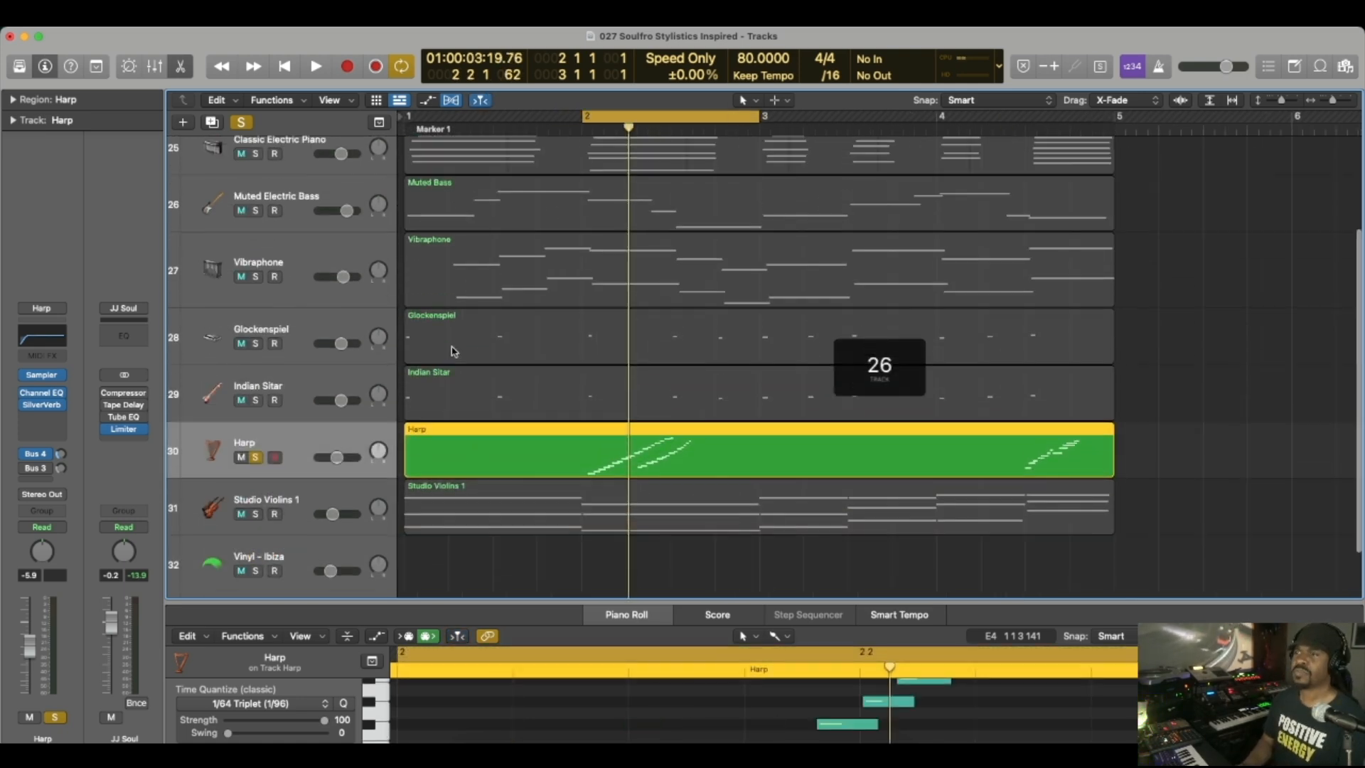
Play the soloed Harp run in bar 2 and switch the cycle range off
{"action": "key", "text": "space"}
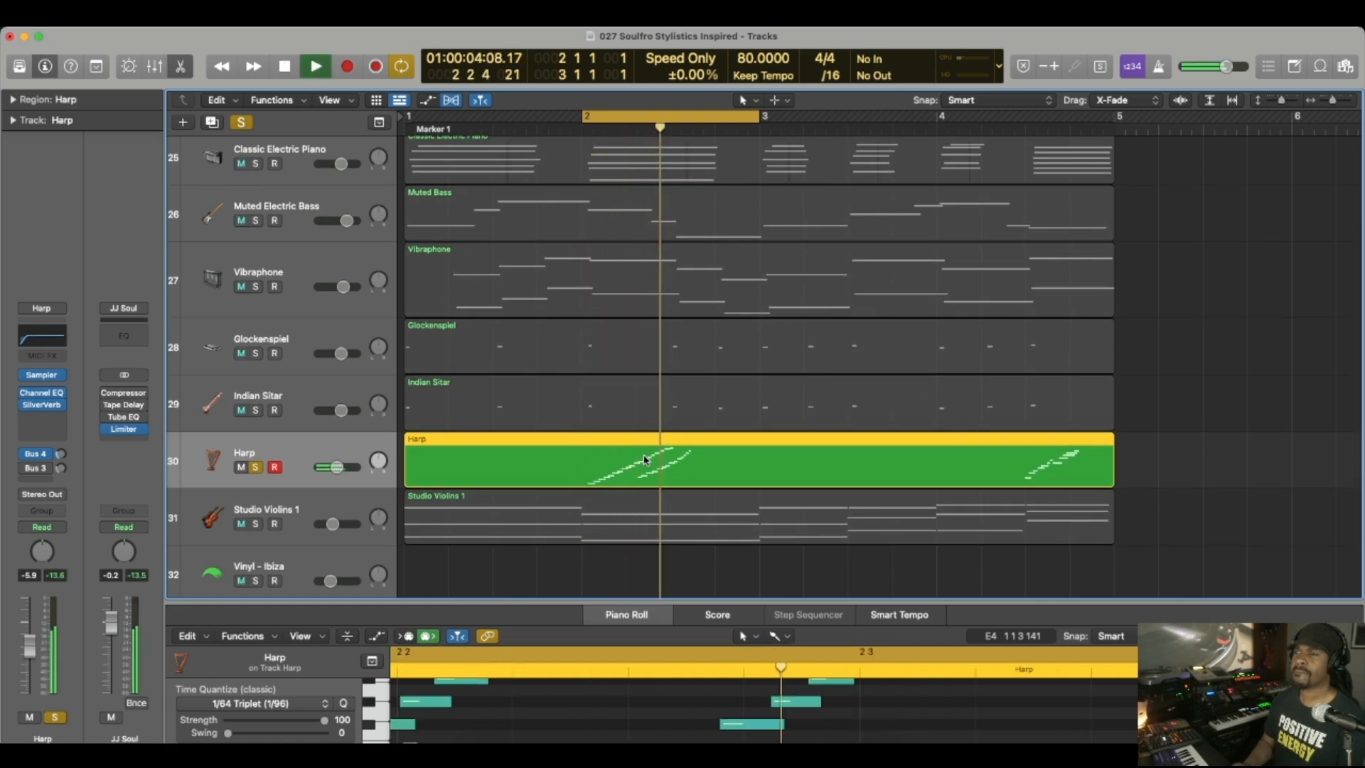
{"action": "scroll", "coordinate": [643, 455], "scroll_direction": "down", "scroll_amount": 2}
{"action": "left_click", "coordinate": [741, 121]}
{"action": "key", "text": "space"}
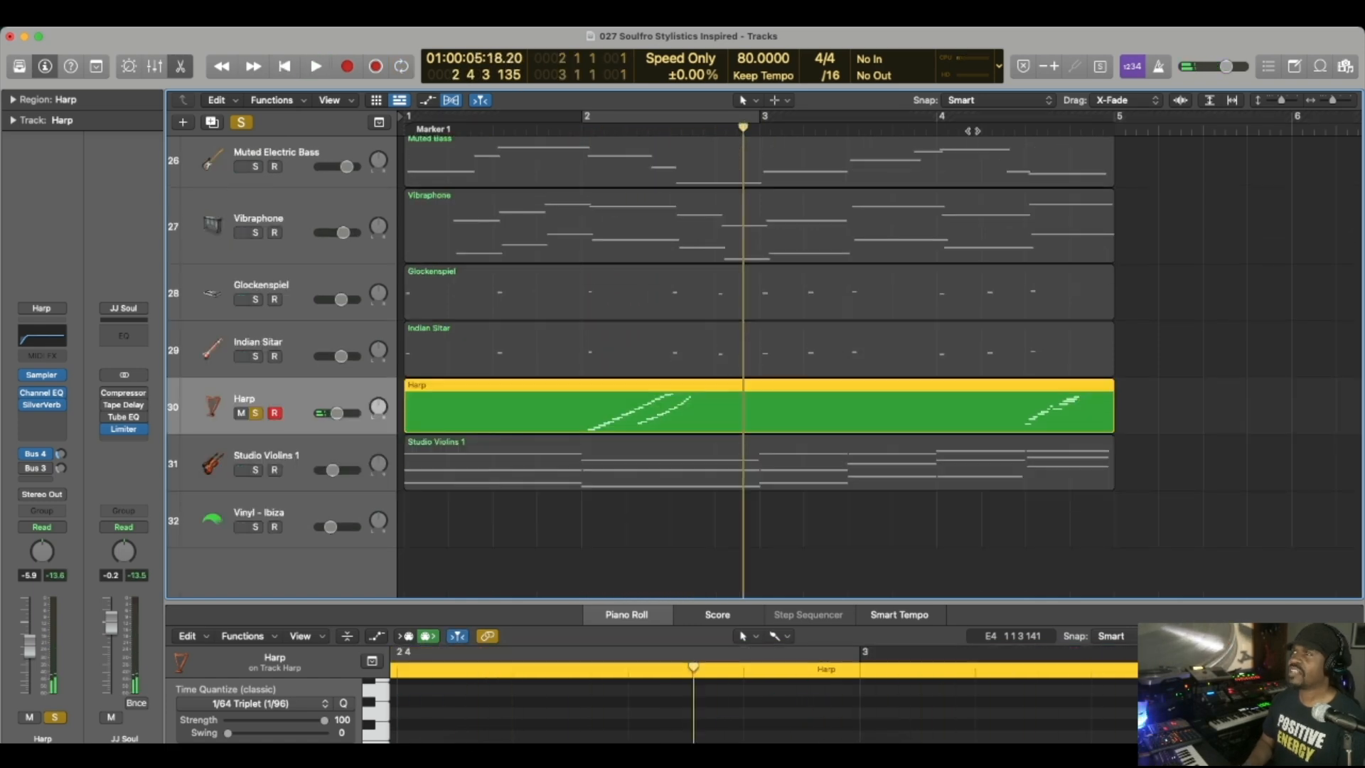
Set the cycle range to 4 3 1 1 through 5 1 1 1 and solo the Yamaha Grand Piano instead of the Harp
{"action": "left_click_drag", "start_coordinate": [940, 119], "coordinate": [1114, 119]}
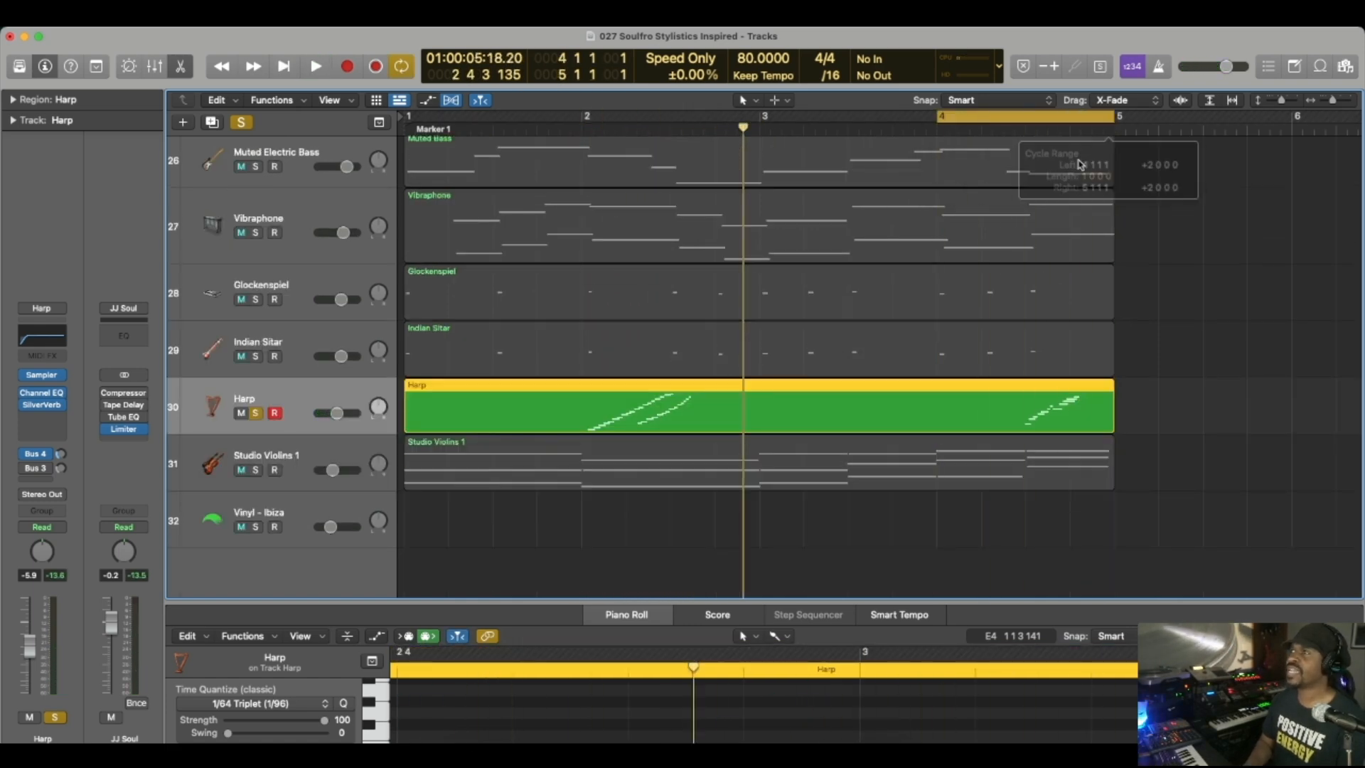
{"action": "scroll", "coordinate": [1009, 196], "scroll_direction": "up", "scroll_amount": 3}
{"action": "left_click", "coordinate": [327, 210]}
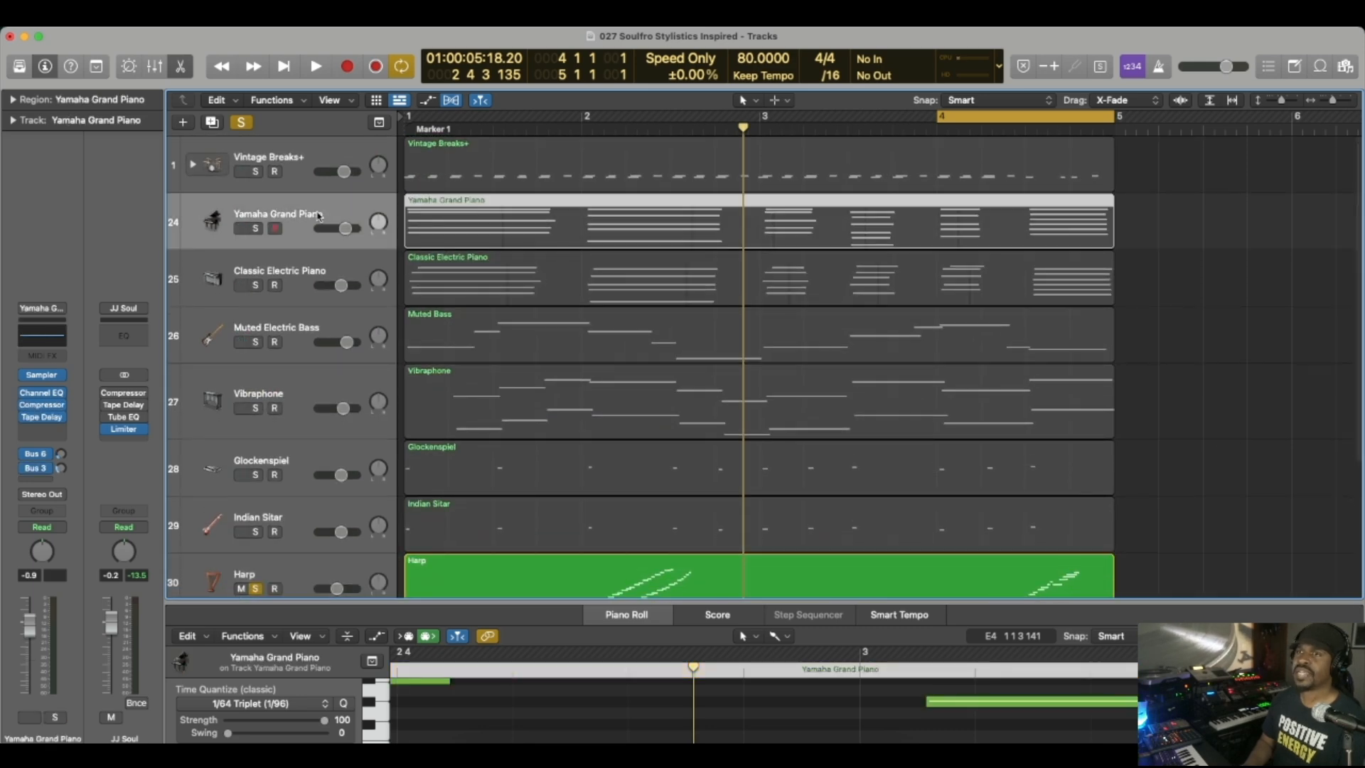
{"action": "scroll", "coordinate": [1010, 298], "scroll_direction": "down", "scroll_amount": 1}
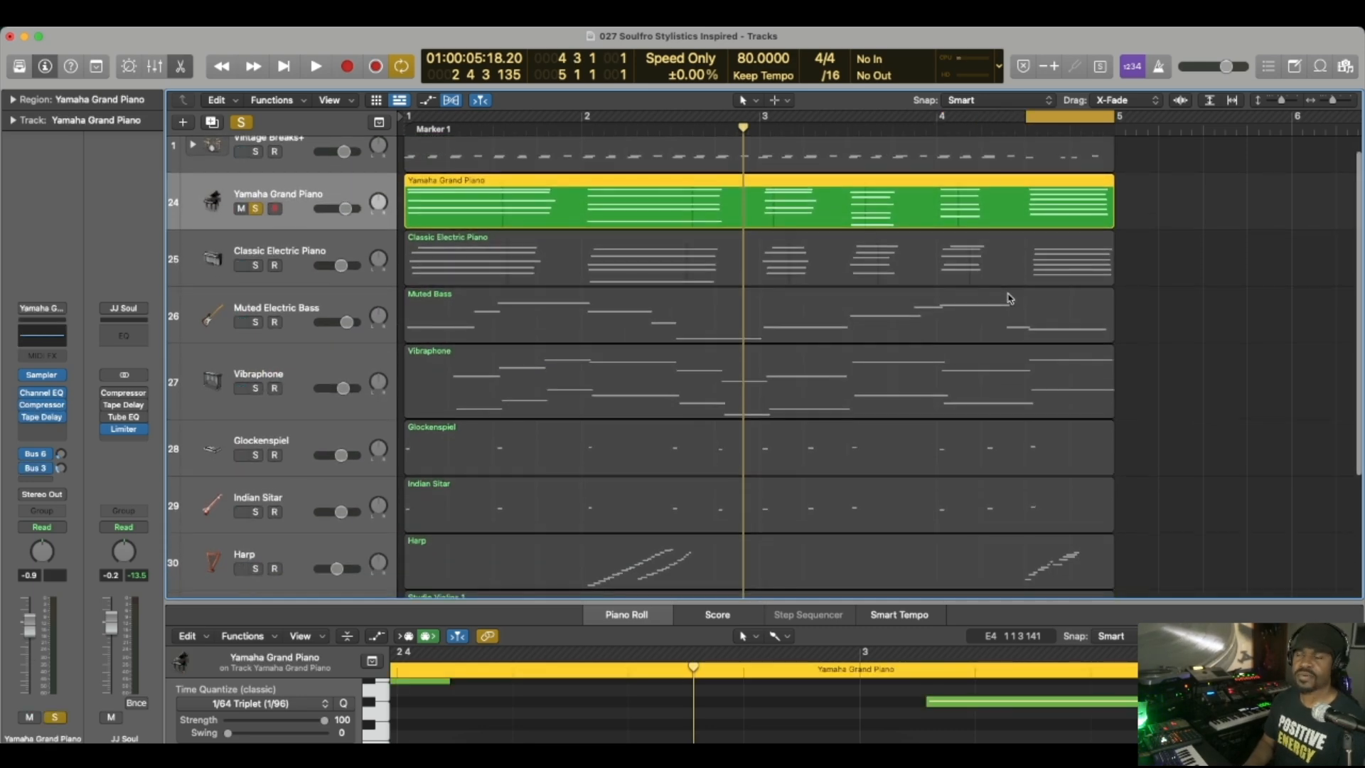
Play the Yamaha Grand Piano's final chord within the cycle range
{"action": "key", "text": "space"}
{"action": "scroll", "coordinate": [1010, 298], "scroll_direction": "right", "scroll_amount": 2}
{"action": "scroll", "coordinate": [1011, 298], "scroll_direction": "down", "scroll_amount": 1}
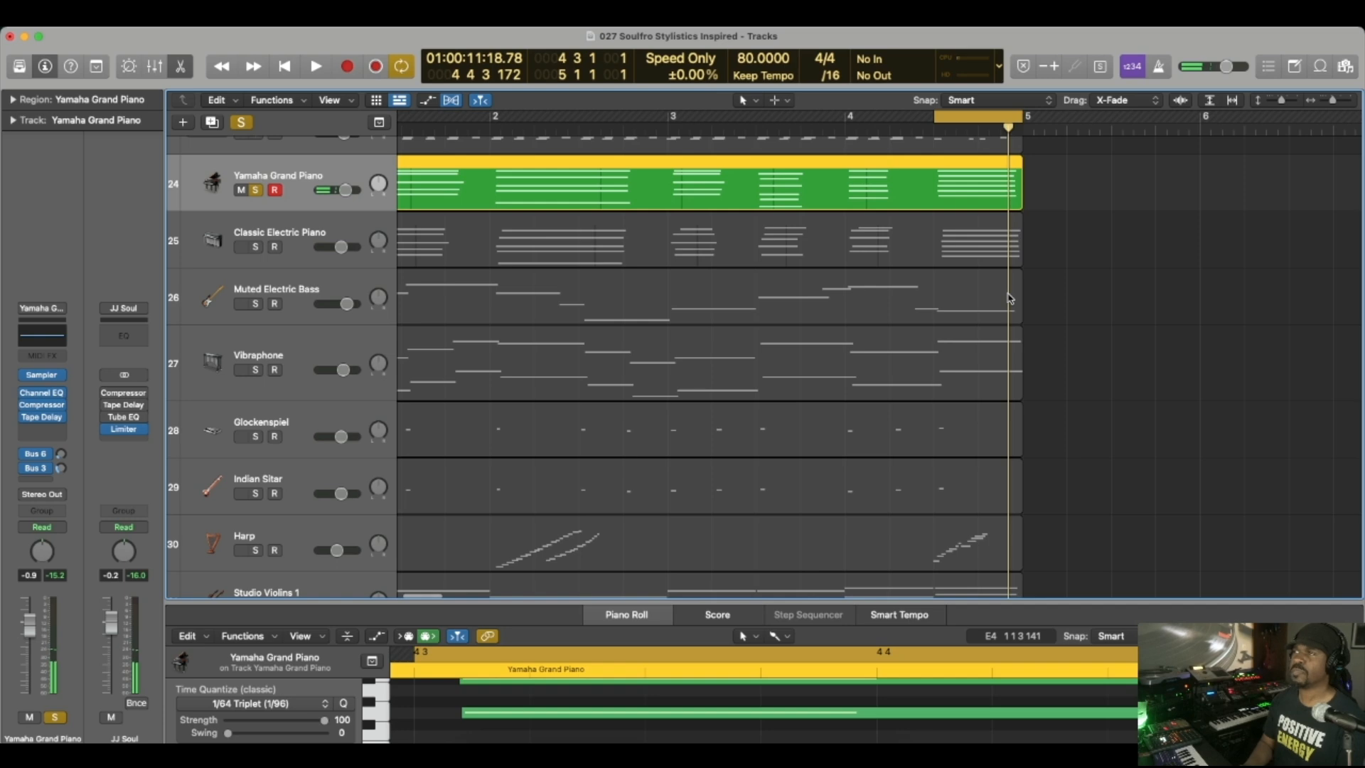
Solo the Harp instead and play its closing run in the second half of bar 4
{"action": "key", "text": "space"}
{"action": "scroll", "coordinate": [1010, 298], "scroll_direction": "right", "scroll_amount": 2}
{"action": "scroll", "coordinate": [1010, 298], "scroll_direction": "down", "scroll_amount": 3}
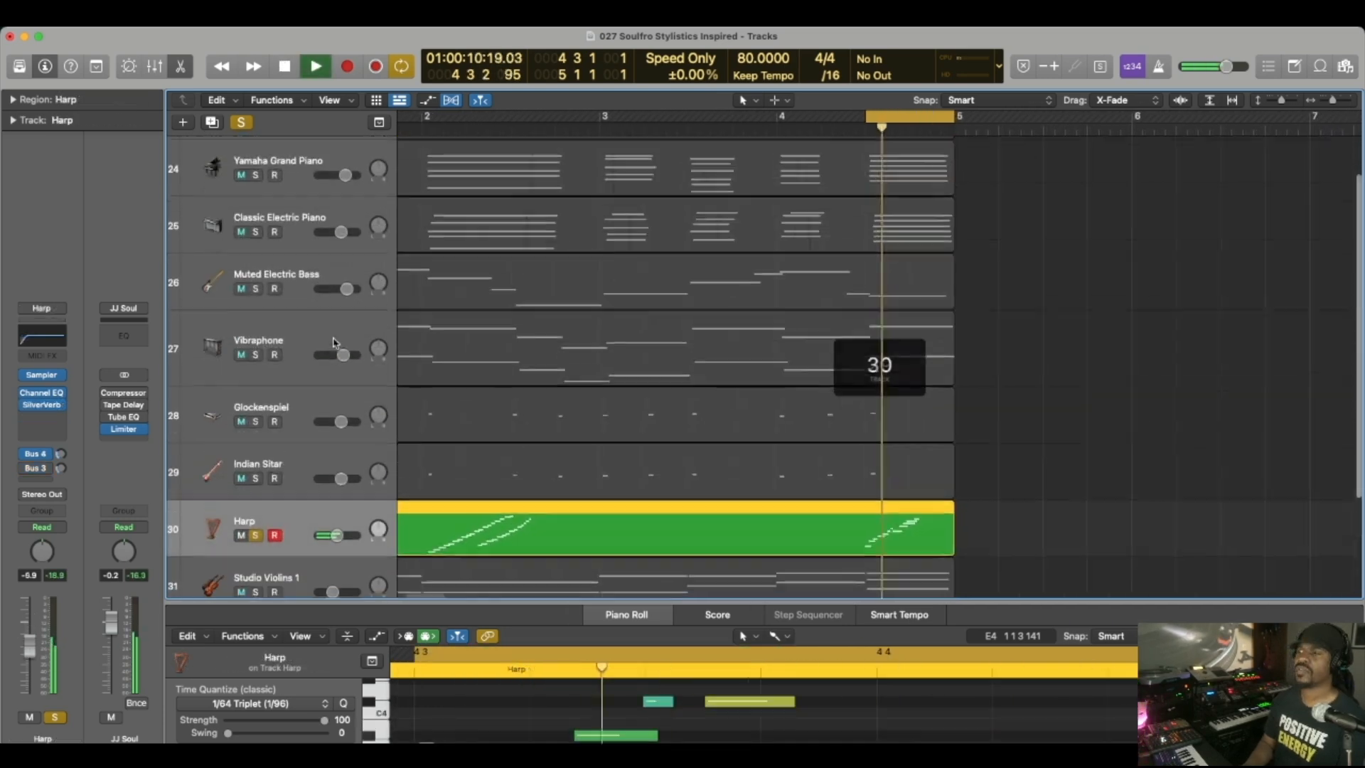
{"action": "left_click", "coordinate": [299, 169]}
{"action": "key", "text": "space"}
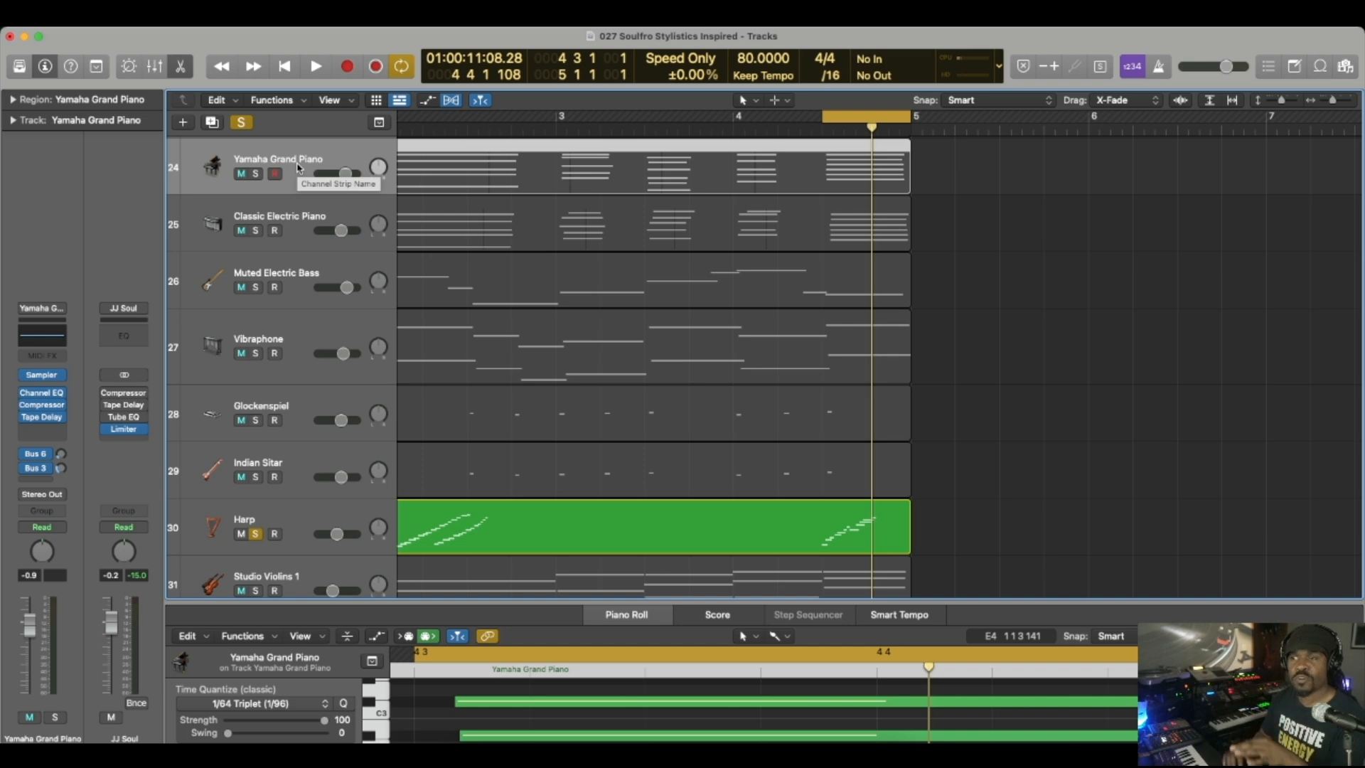
{"action": "left_click", "coordinate": [316, 511]}
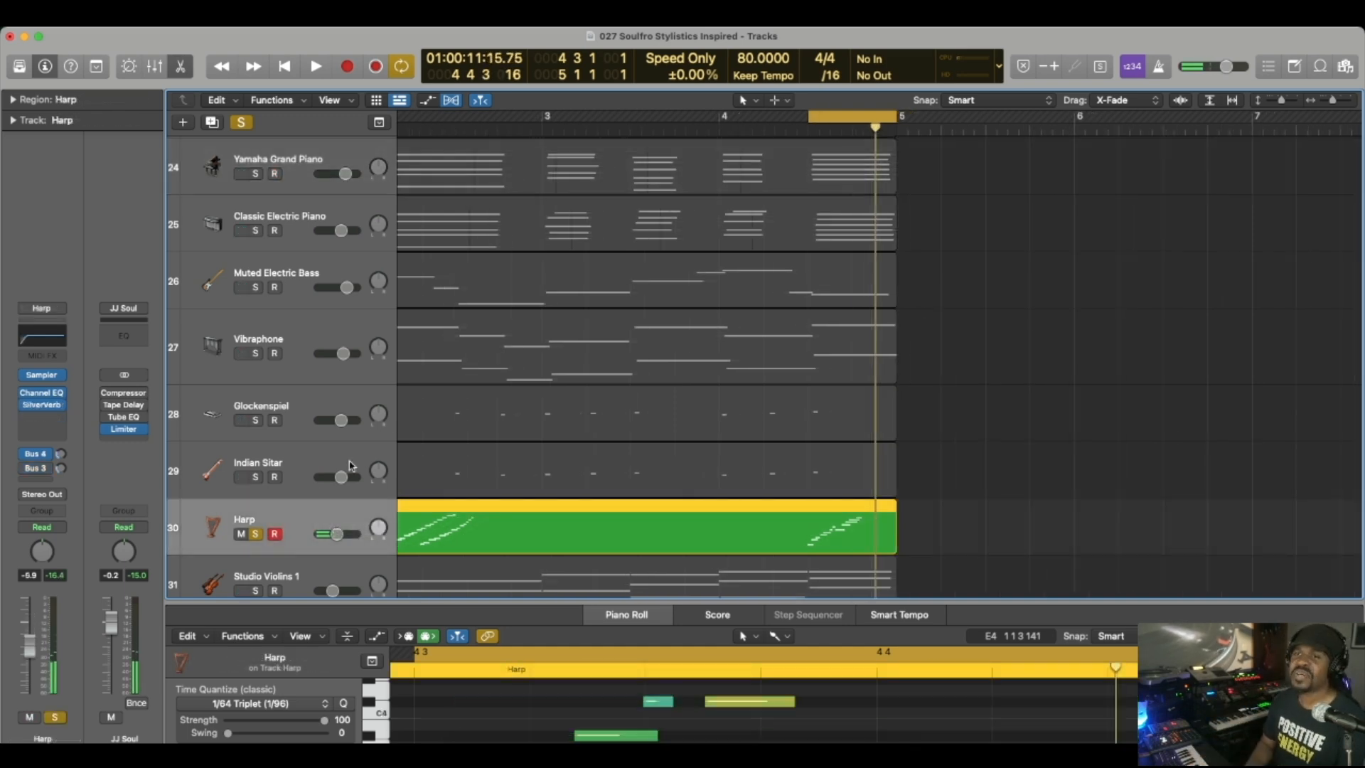
{"action": "key", "text": "space"}
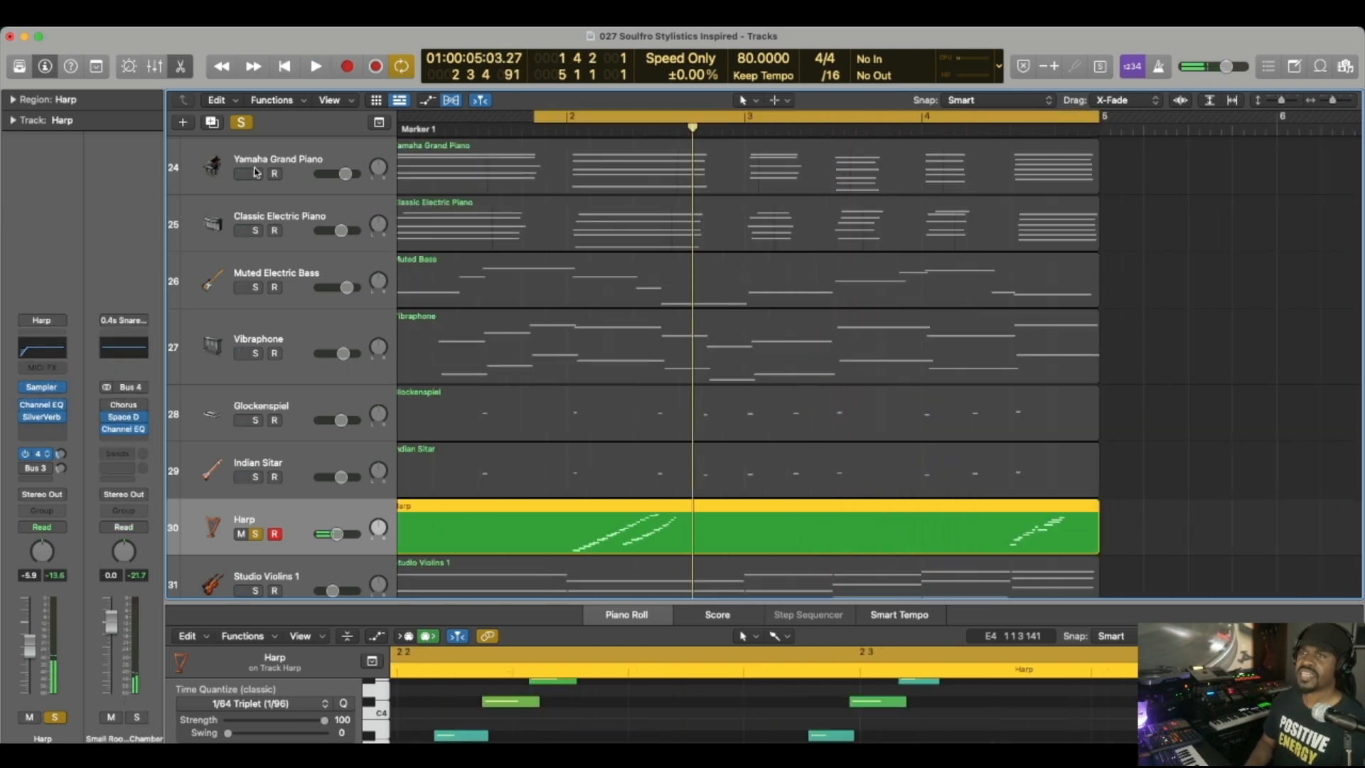
Add the Yamaha Grand Piano to the solo and play it together with the Harp
{"action": "left_click", "coordinate": [256, 172]}
{"action": "key", "text": "space"}
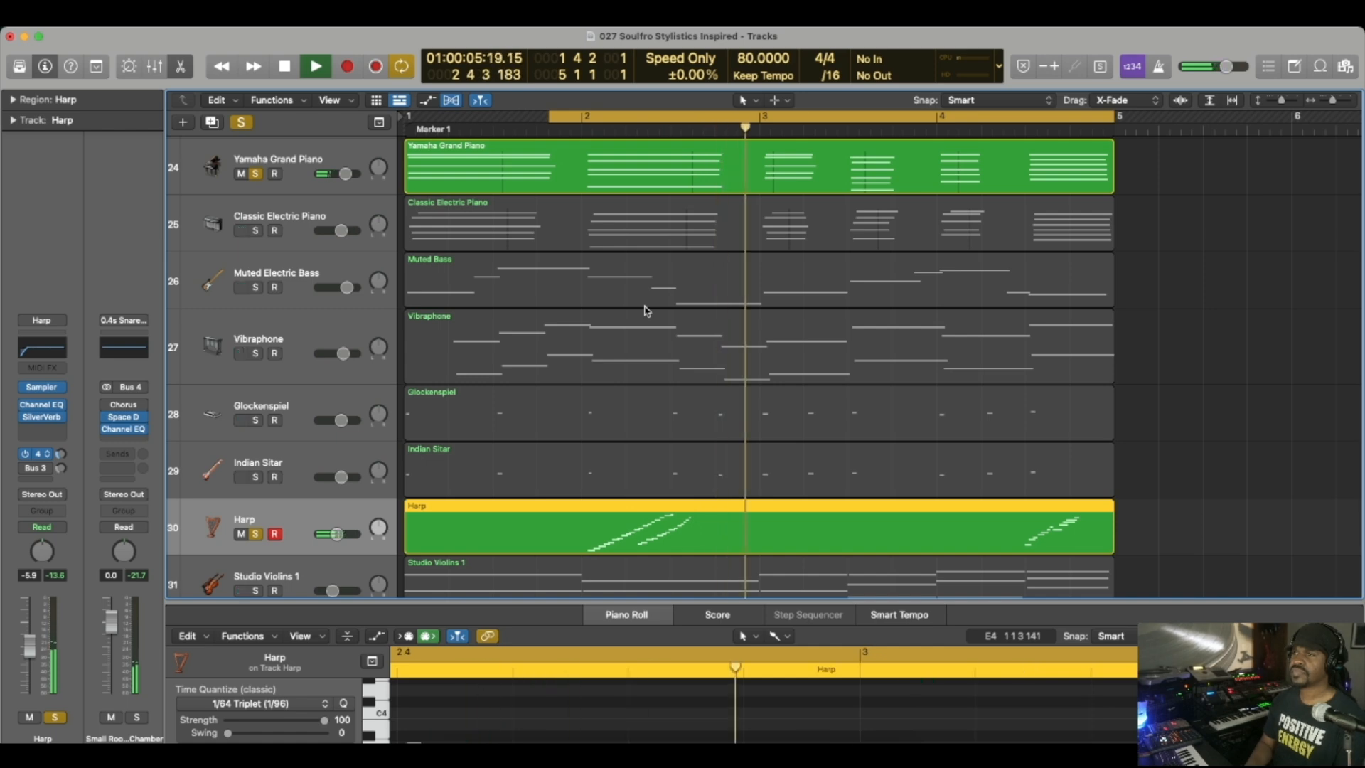
{"action": "key", "text": "space"}
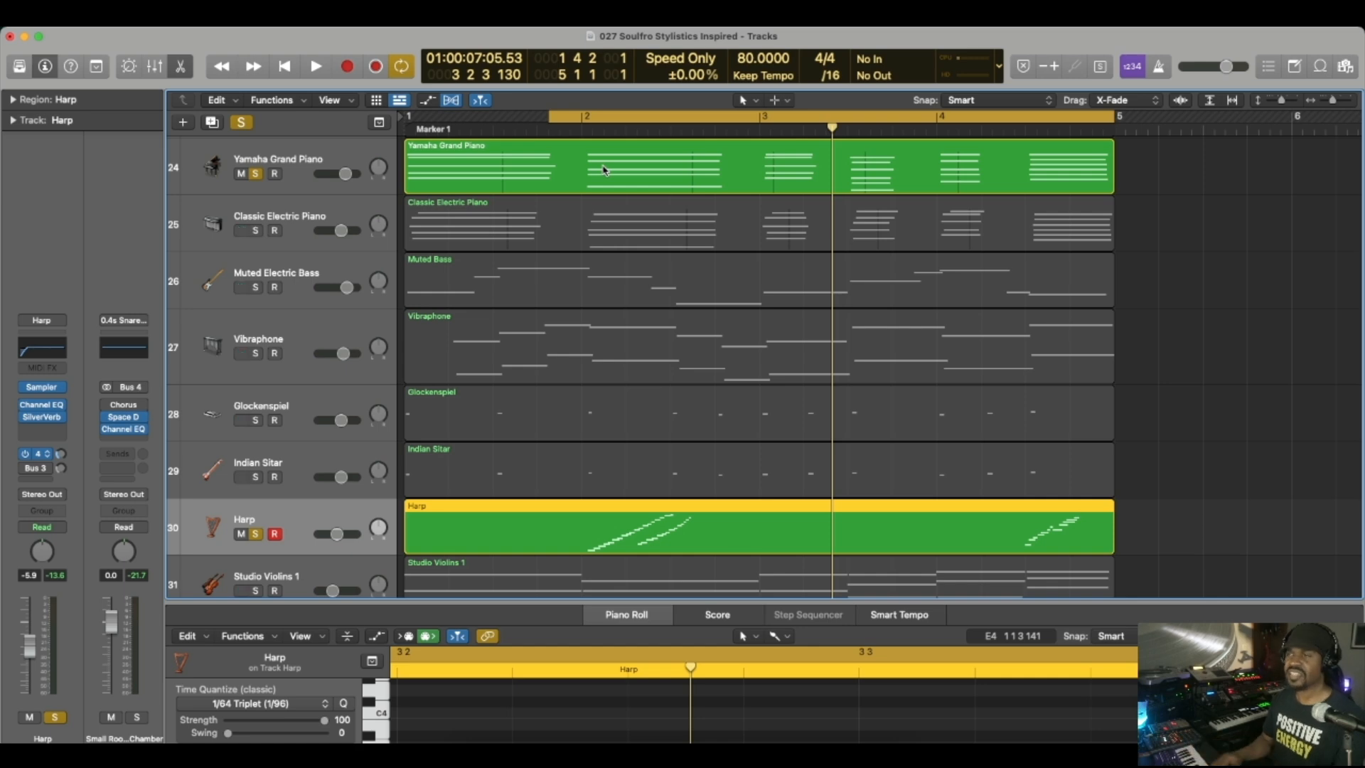
{"action": "key", "text": "space"}
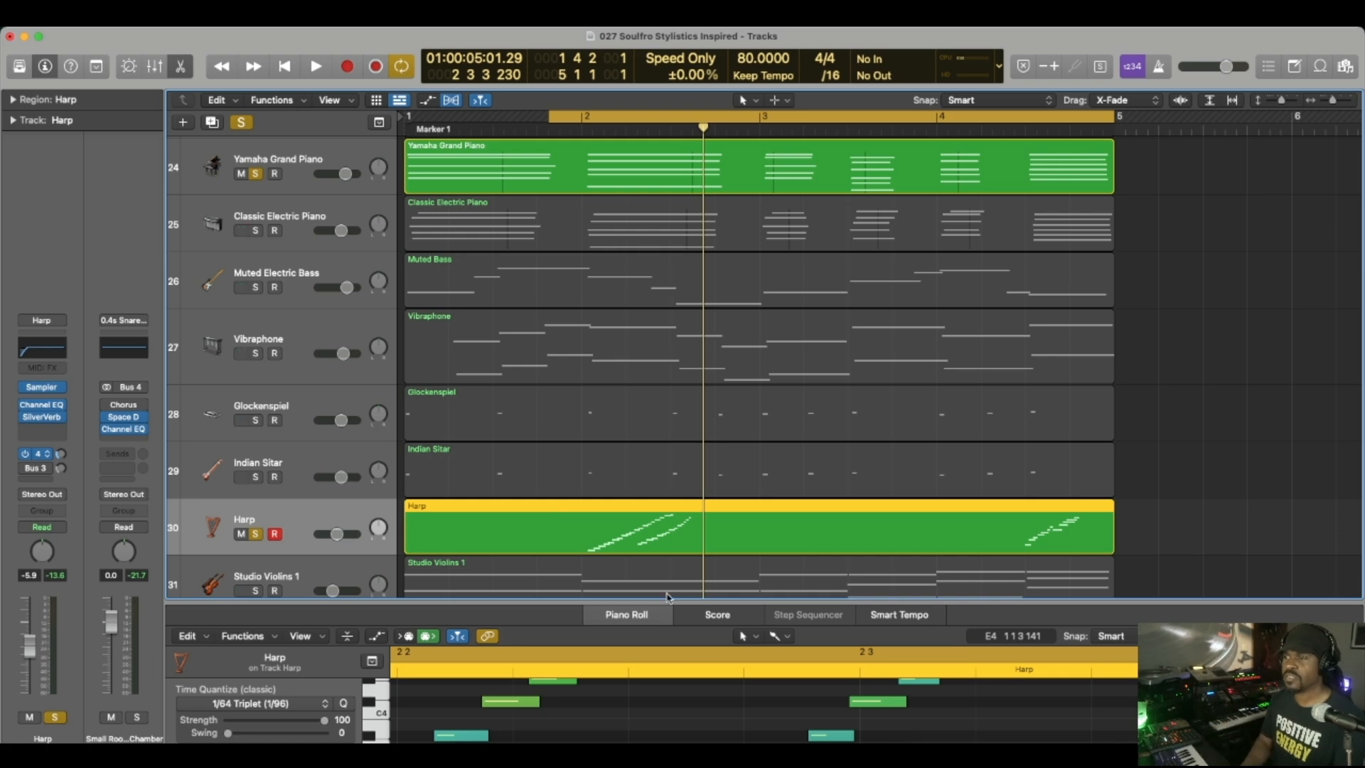
Enlarge the Piano Roll and examine the notes of the Harp run in bar 2
{"action": "left_click_drag", "start_coordinate": [666, 603], "coordinate": [665, 413]}
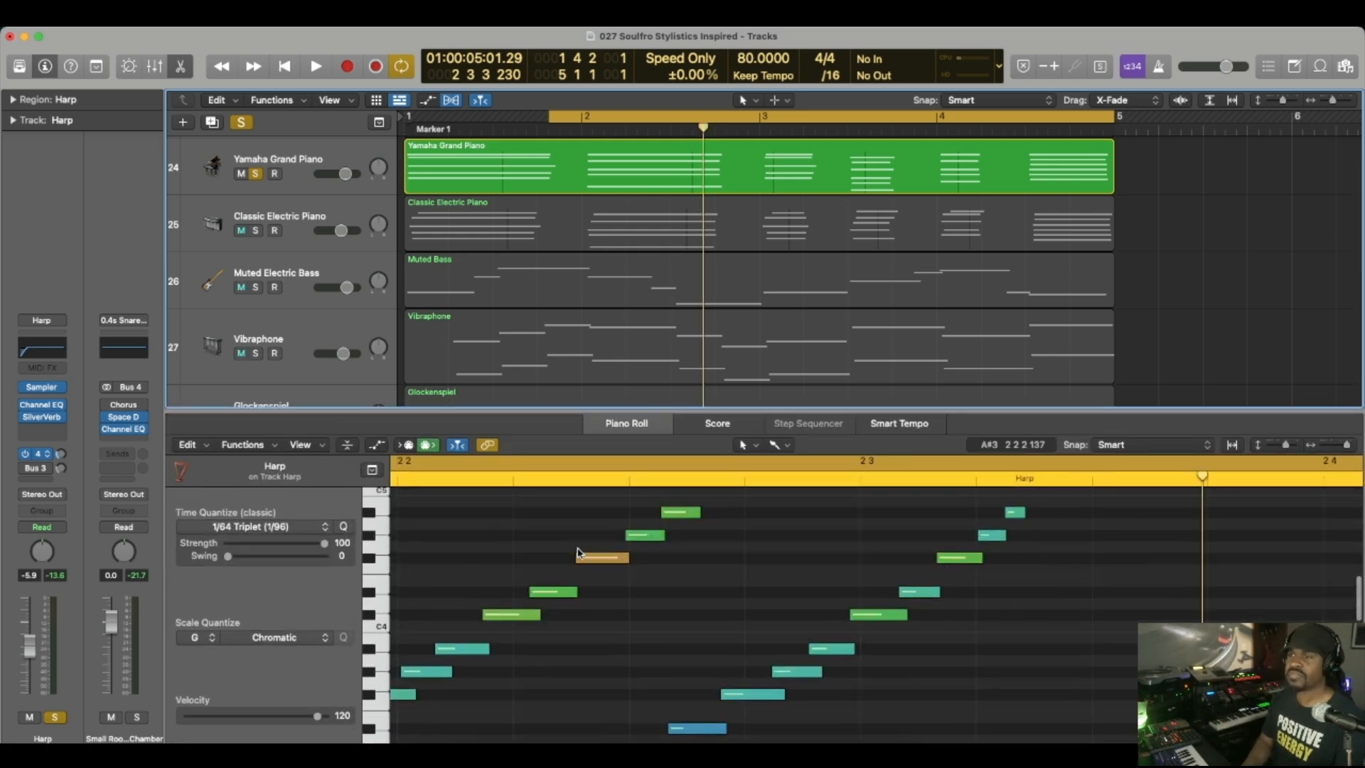
{"action": "key", "text": "super+Left"}
{"action": "scroll", "coordinate": [754, 321], "scroll_direction": "down", "scroll_amount": 3}
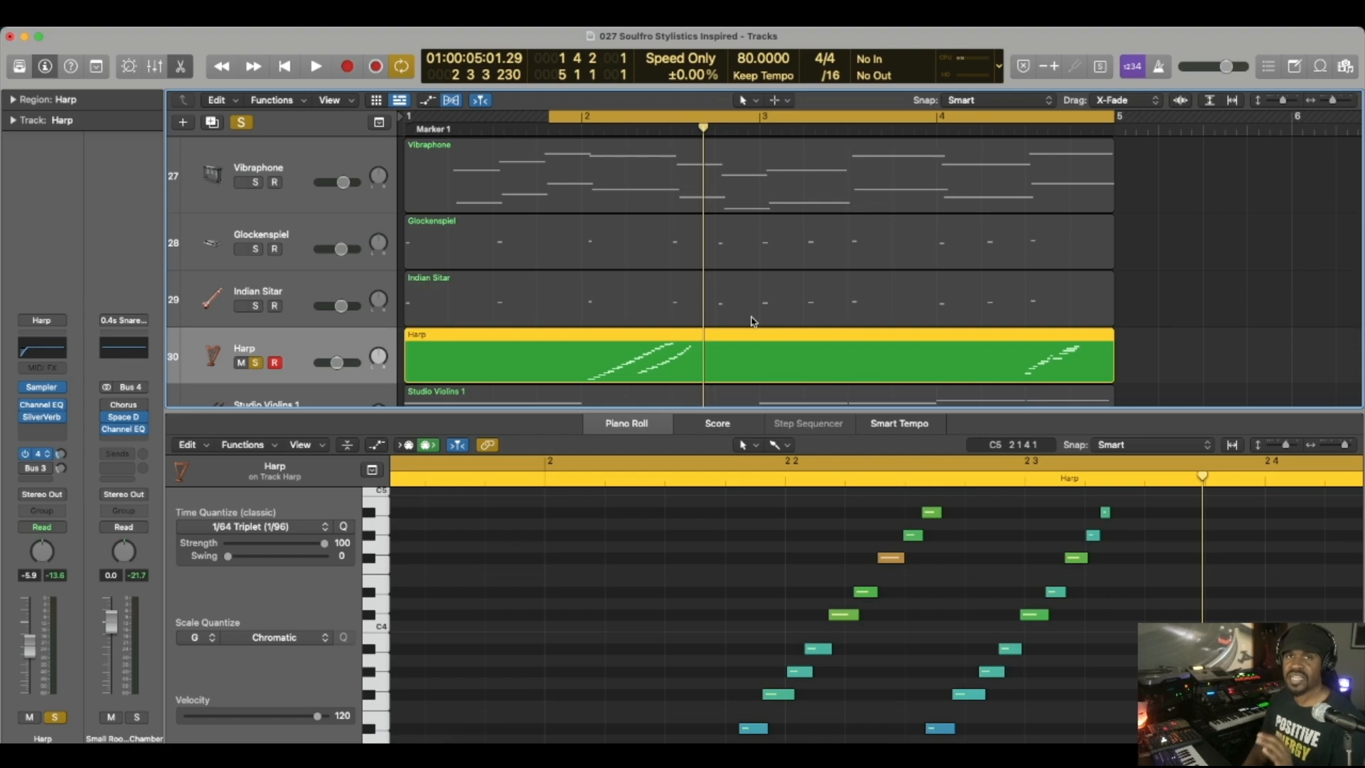
Shrink the Piano Roll to give the track area more height, and clear the Harp solo
{"action": "left_click_drag", "start_coordinate": [734, 411], "coordinate": [733, 528]}
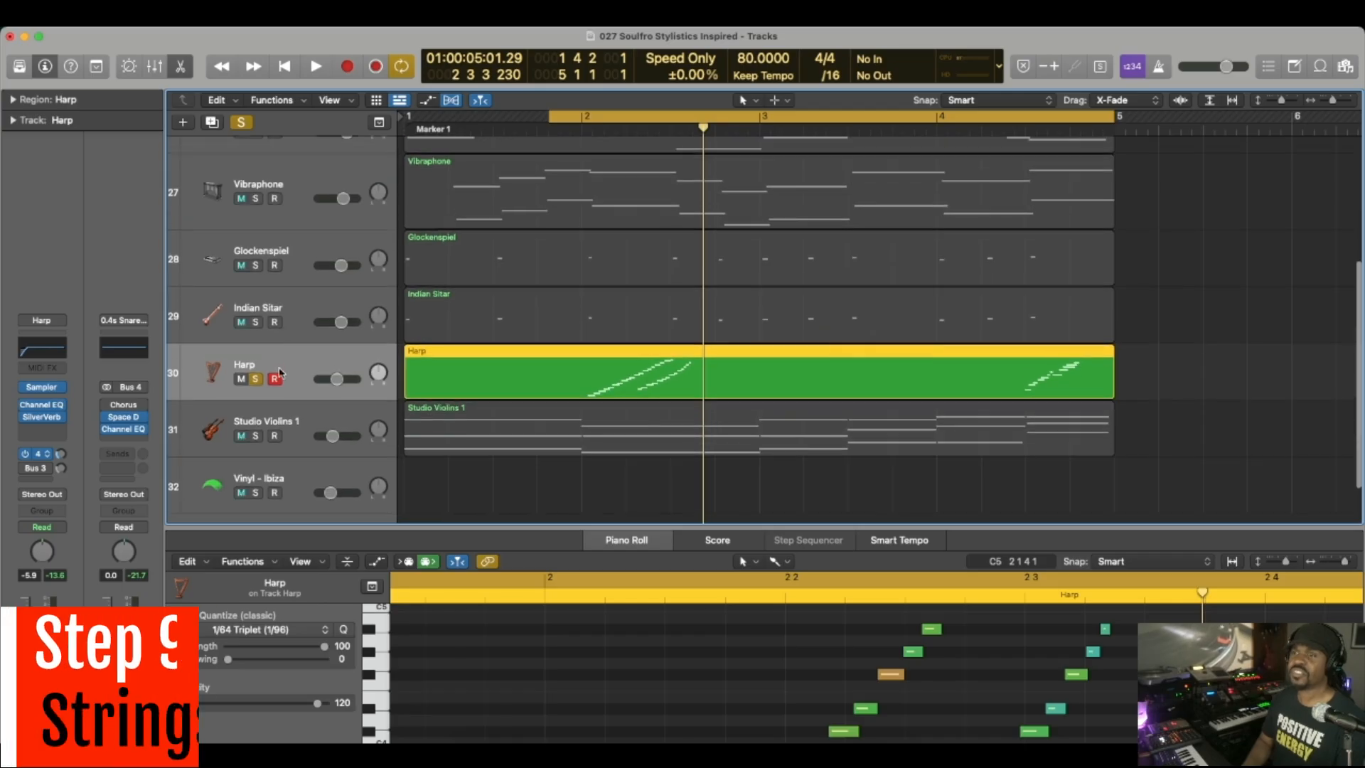
{"action": "left_click", "coordinate": [258, 382]}
{"action": "scroll", "coordinate": [526, 491], "scroll_direction": "up", "scroll_amount": 2}
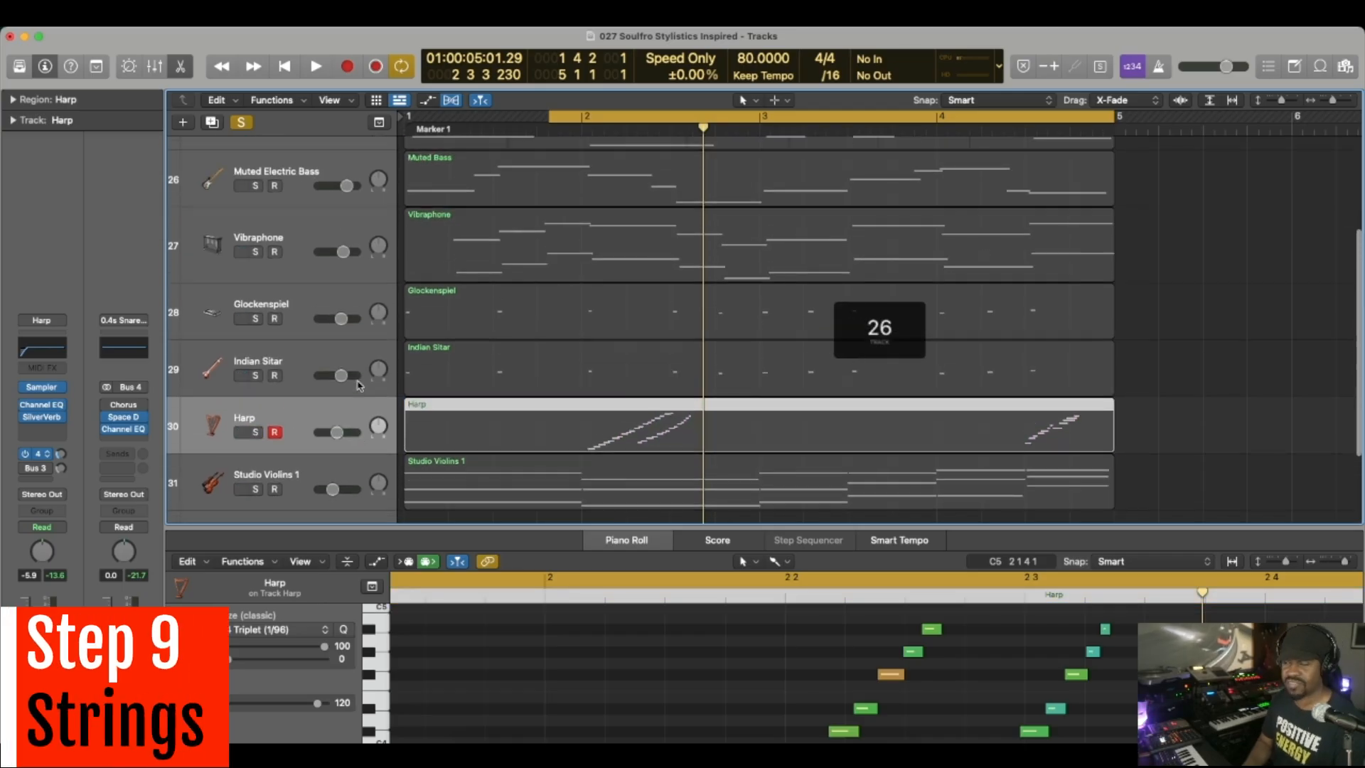
{"action": "left_click_drag", "start_coordinate": [530, 527], "coordinate": [503, 644]}
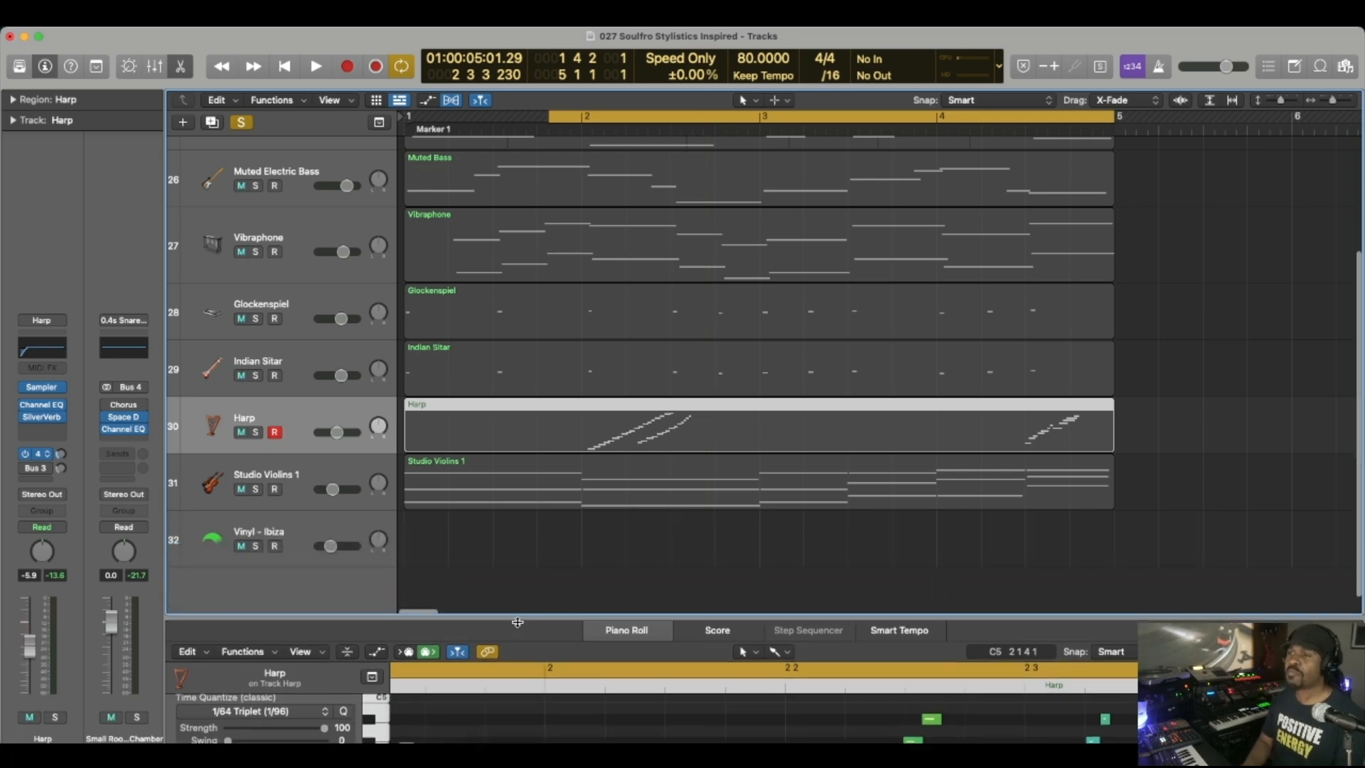
{"action": "key", "text": "super+Right"}
{"action": "key", "text": "super+Right"}
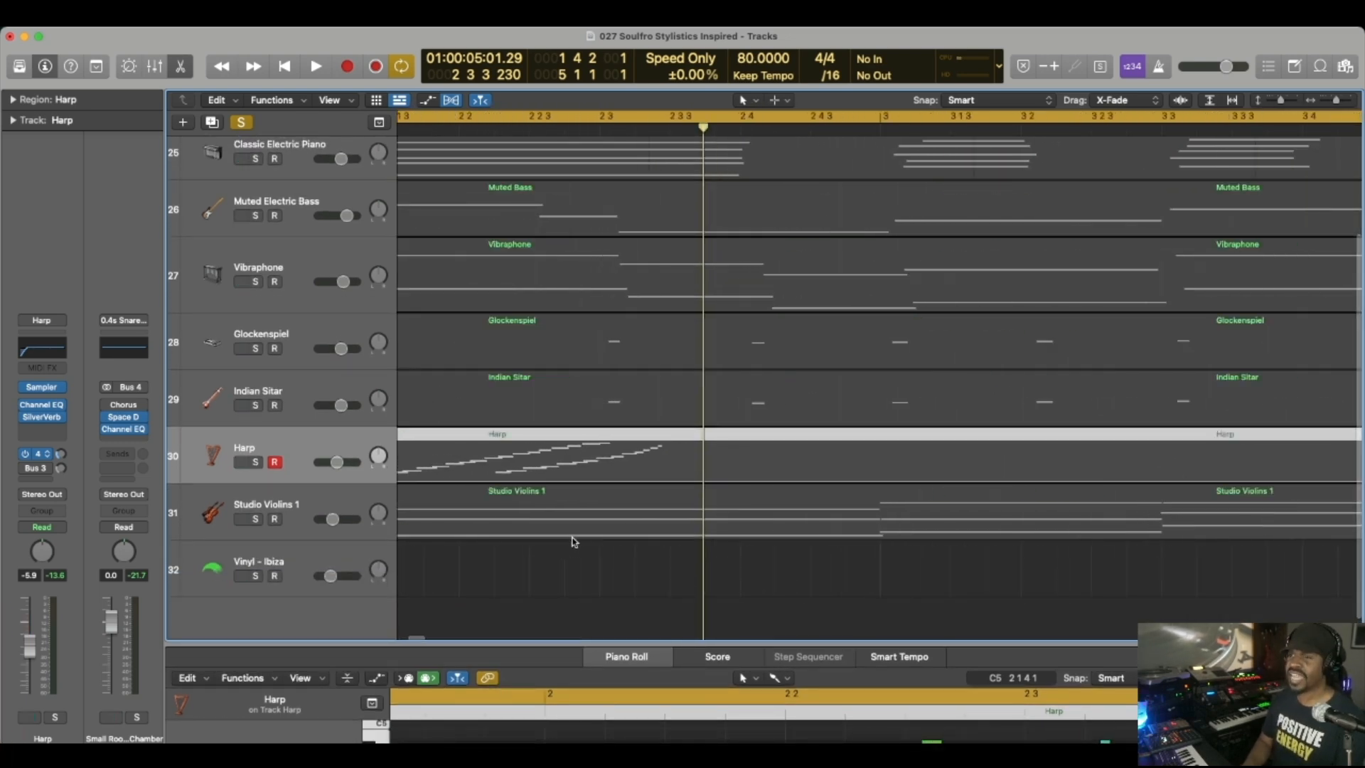
Solo the Studio Violins 1 track and play its part from bar 1 into the second half of bar 4
{"action": "key", "text": "super+Left"}
{"action": "key", "text": "super+Left"}
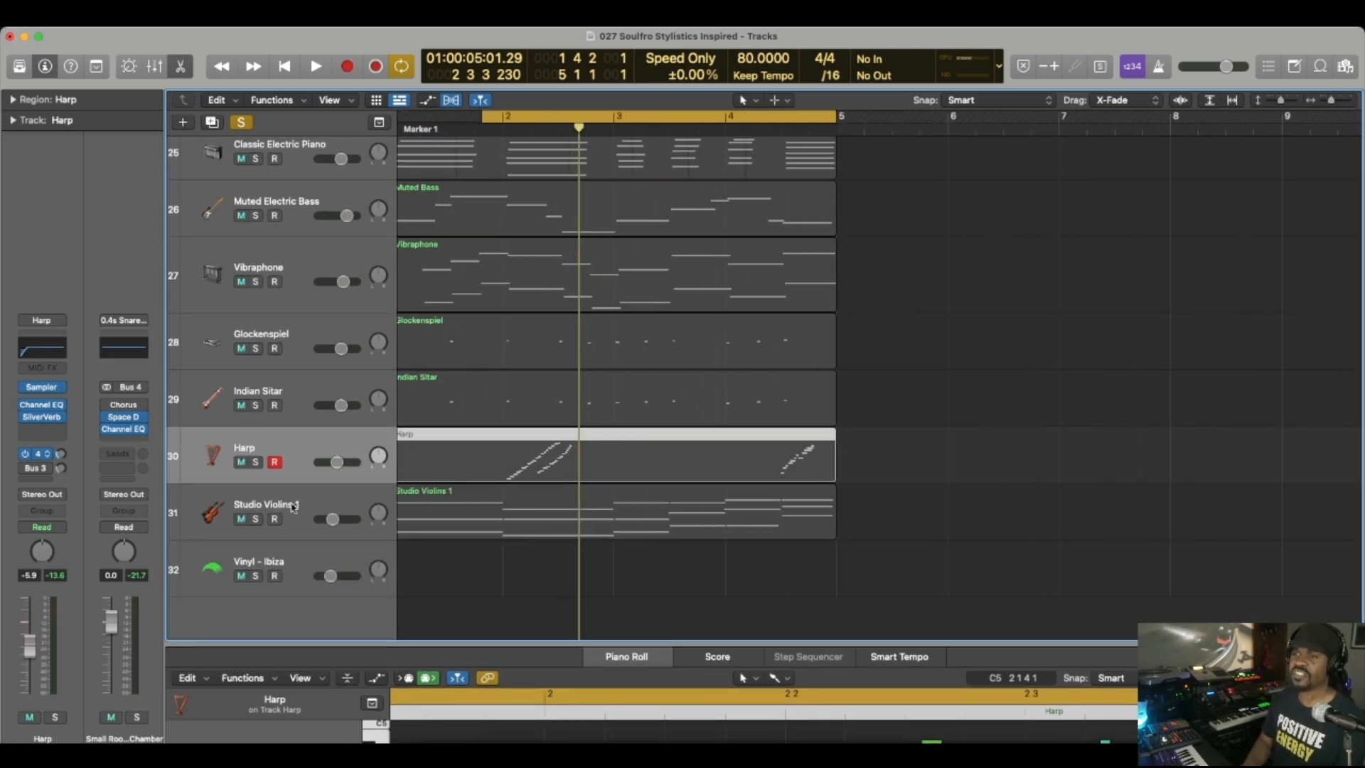
{"action": "left_click", "coordinate": [572, 529]}
{"action": "scroll", "coordinate": [702, 153], "scroll_direction": "left", "scroll_amount": 2}
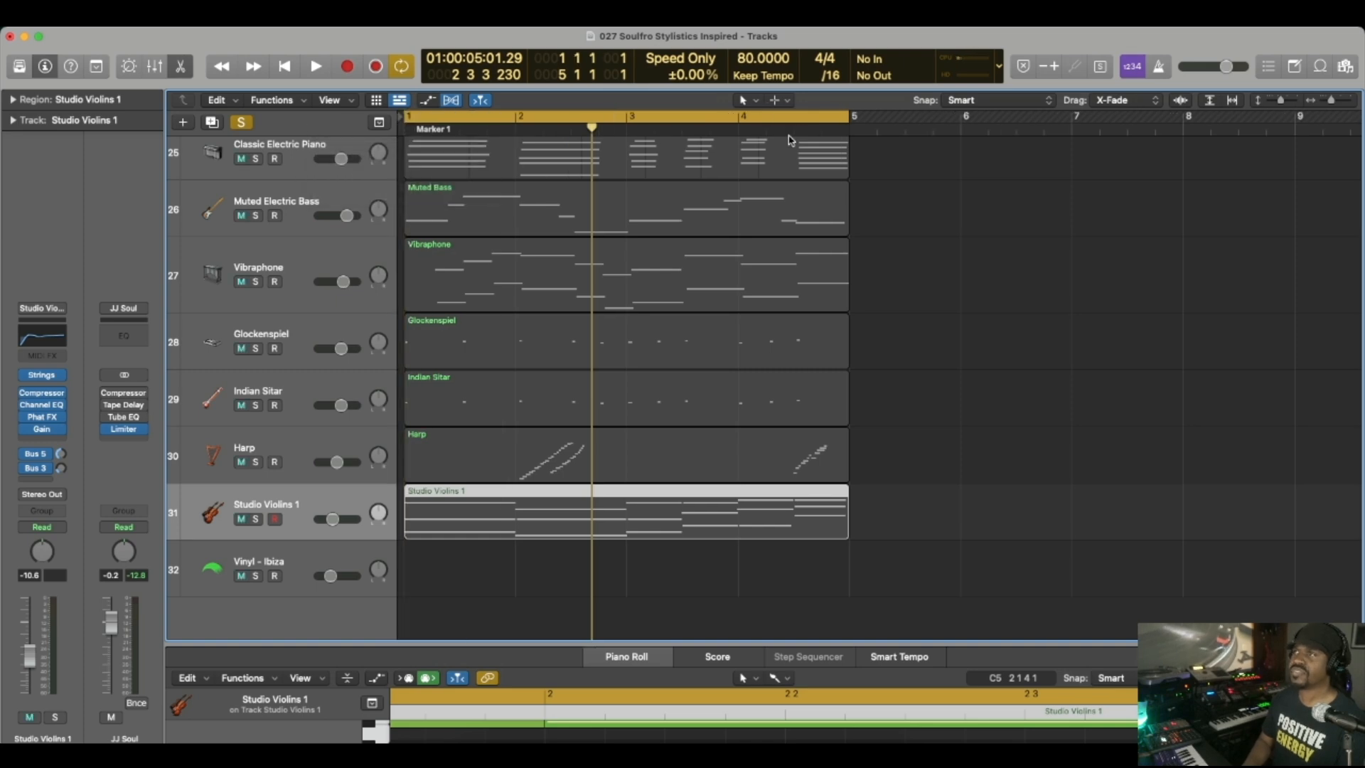
{"action": "scroll", "coordinate": [511, 304], "scroll_direction": "down", "scroll_amount": 3}
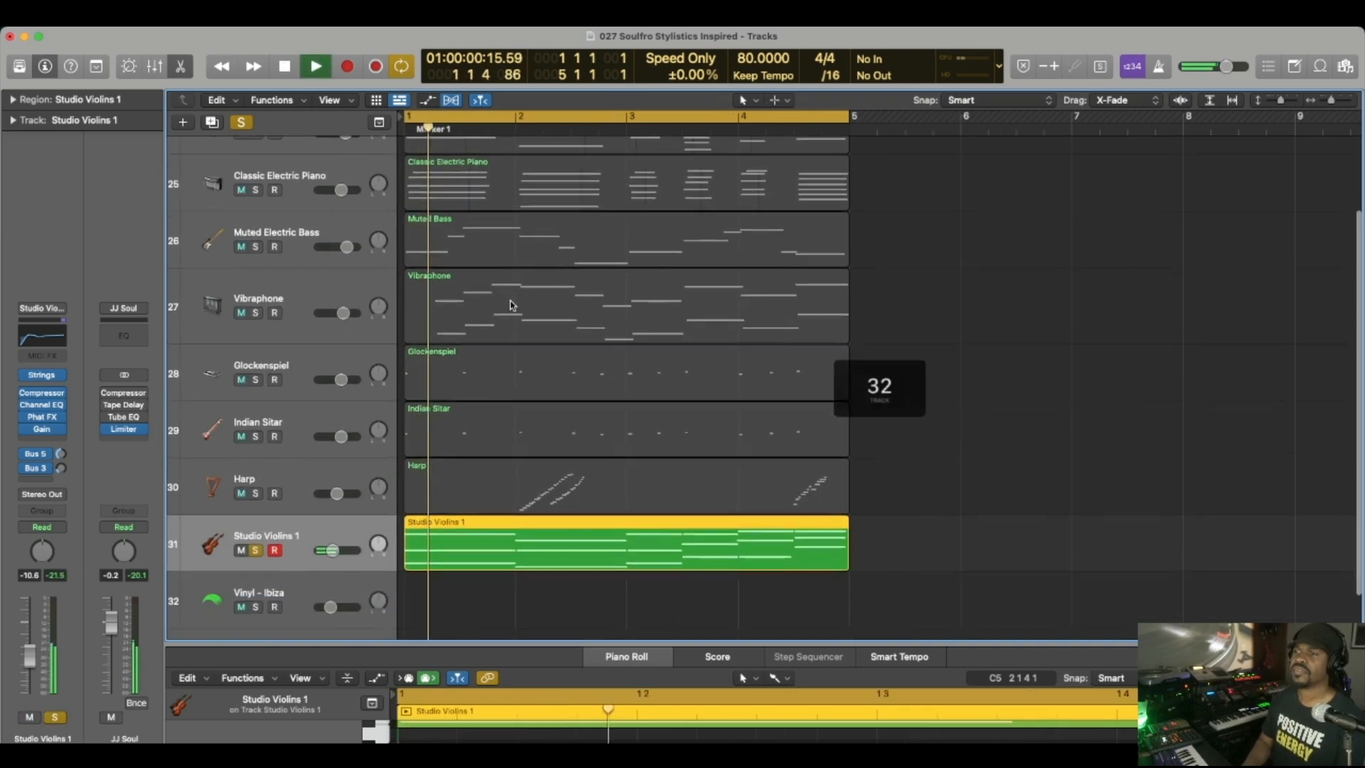
{"action": "scroll", "coordinate": [511, 305], "scroll_direction": "up", "scroll_amount": 1}
{"action": "key", "text": "super+Right"}
{"action": "key", "text": "super+Right"}
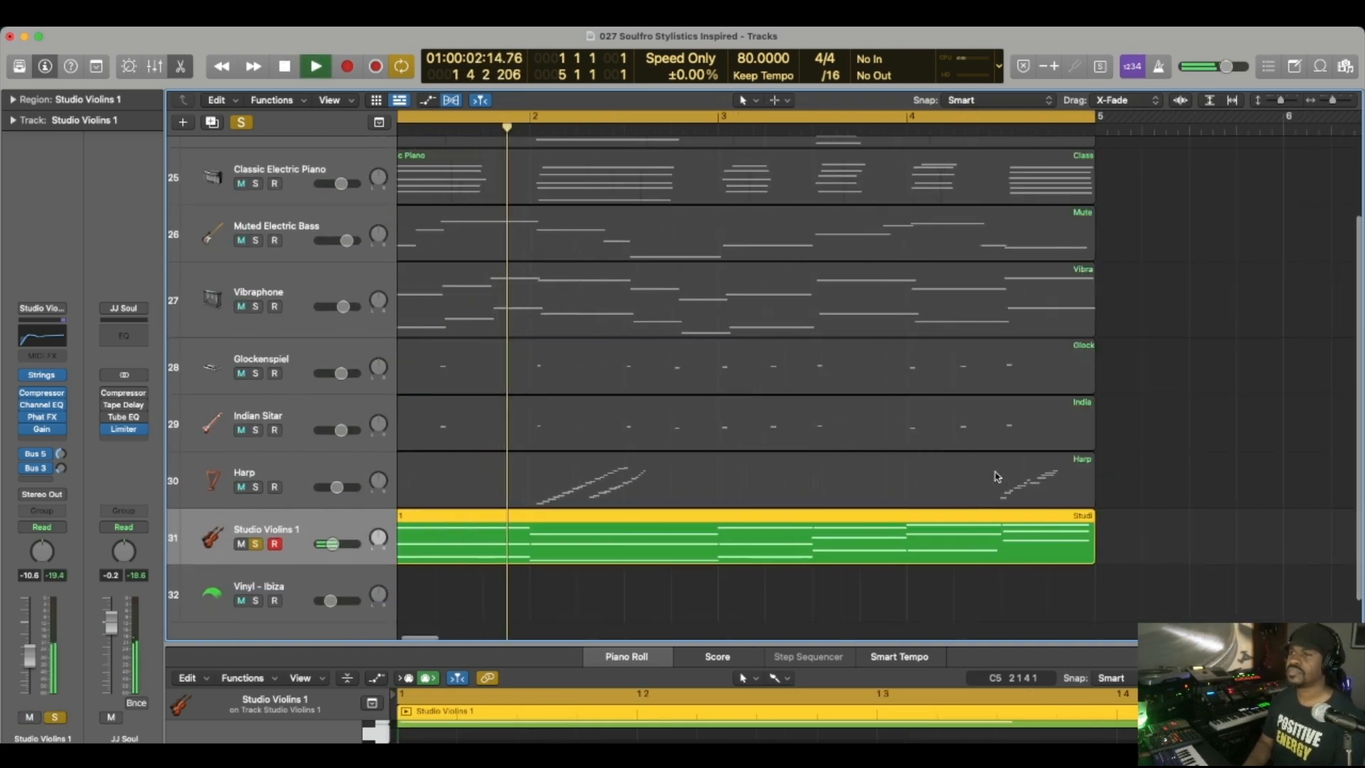
{"action": "scroll", "coordinate": [998, 476], "scroll_direction": "left", "scroll_amount": 3}
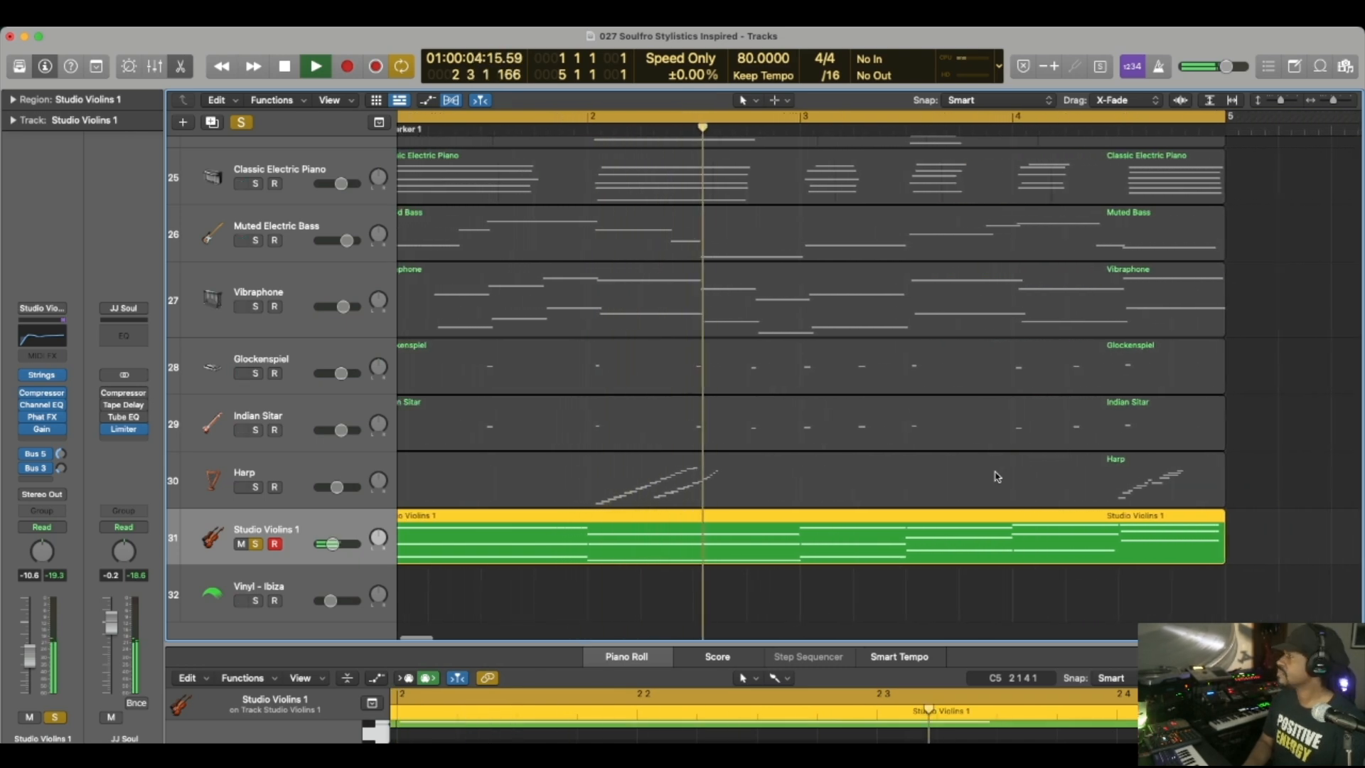
{"action": "scroll", "coordinate": [998, 477], "scroll_direction": "right", "scroll_amount": 1}
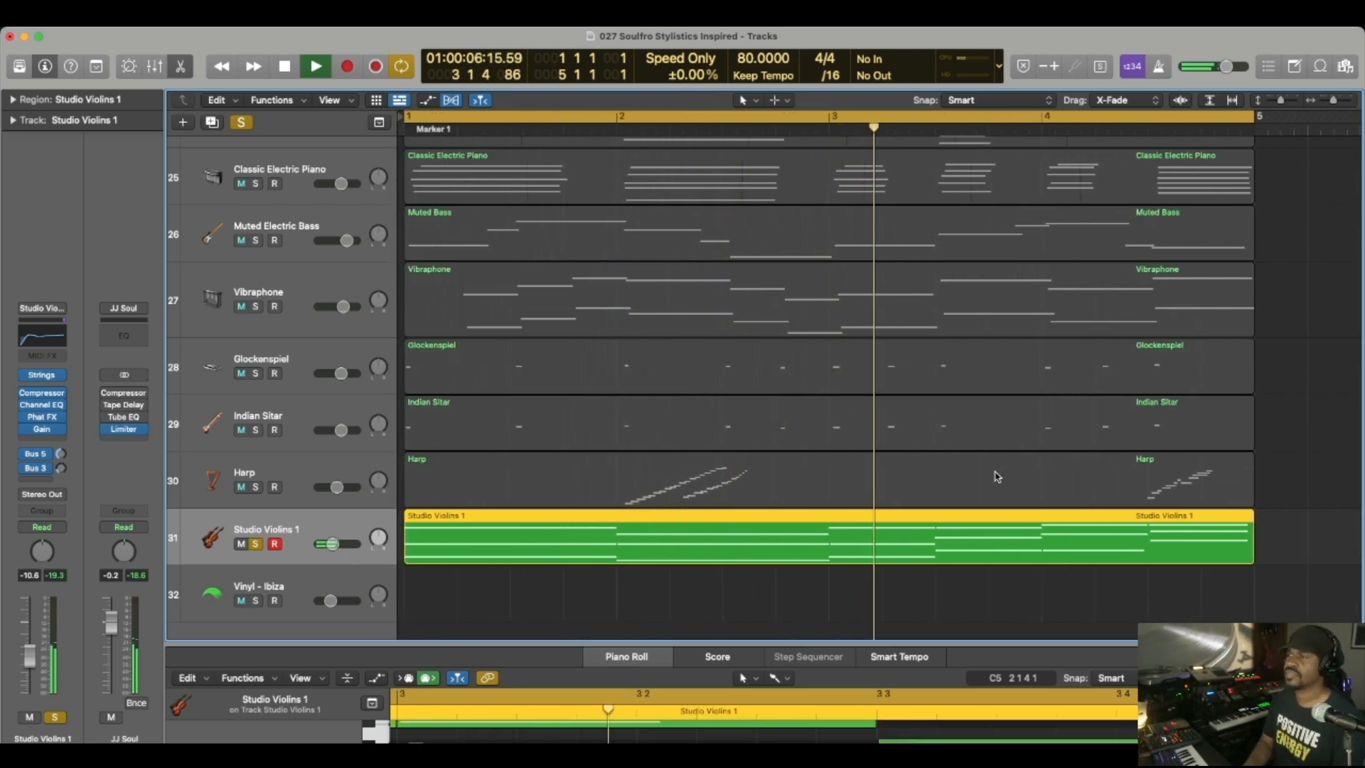
{"action": "scroll", "coordinate": [997, 476], "scroll_direction": "right", "scroll_amount": 3}
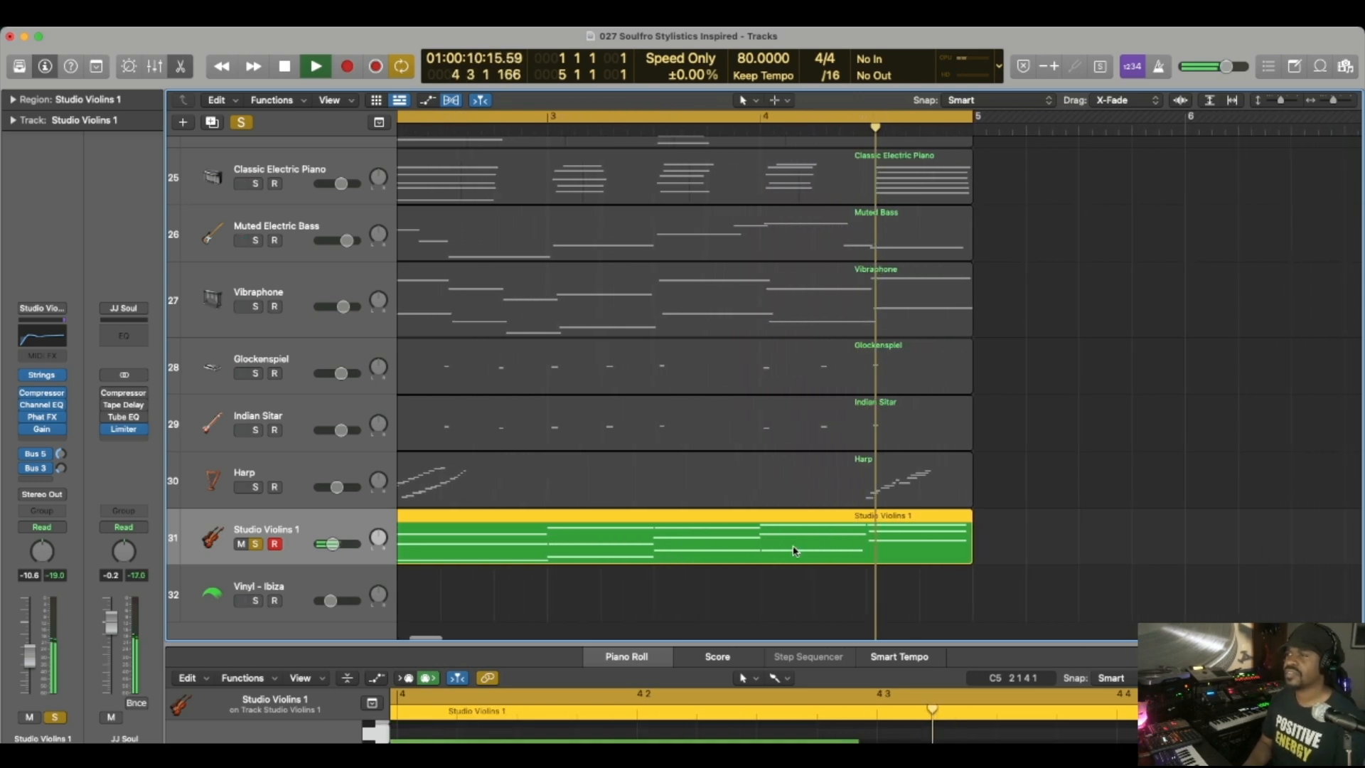
{"action": "key", "text": "space"}
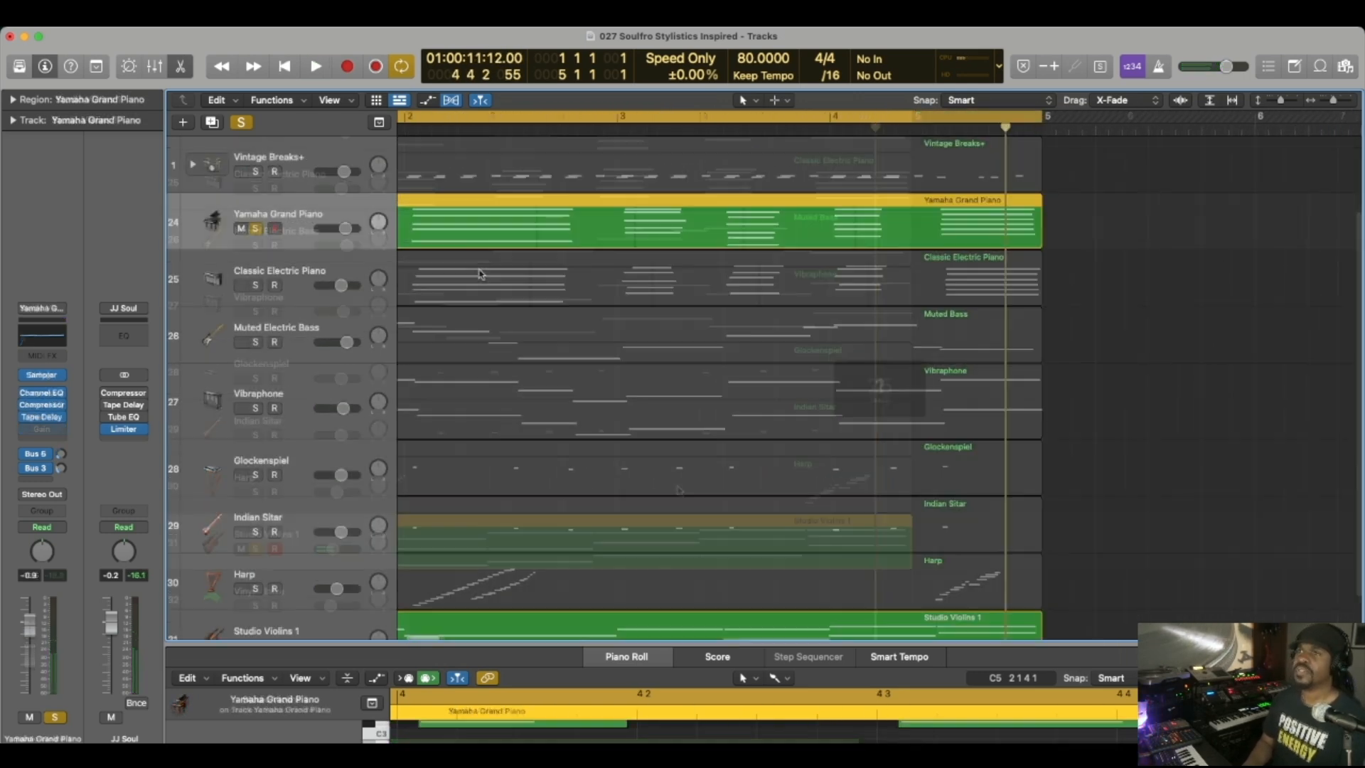
Add the Yamaha Grand Piano to the solo, and reselect the Studio Violins 1 track and its region
{"action": "scroll", "coordinate": [480, 275], "scroll_direction": "left", "scroll_amount": 5}
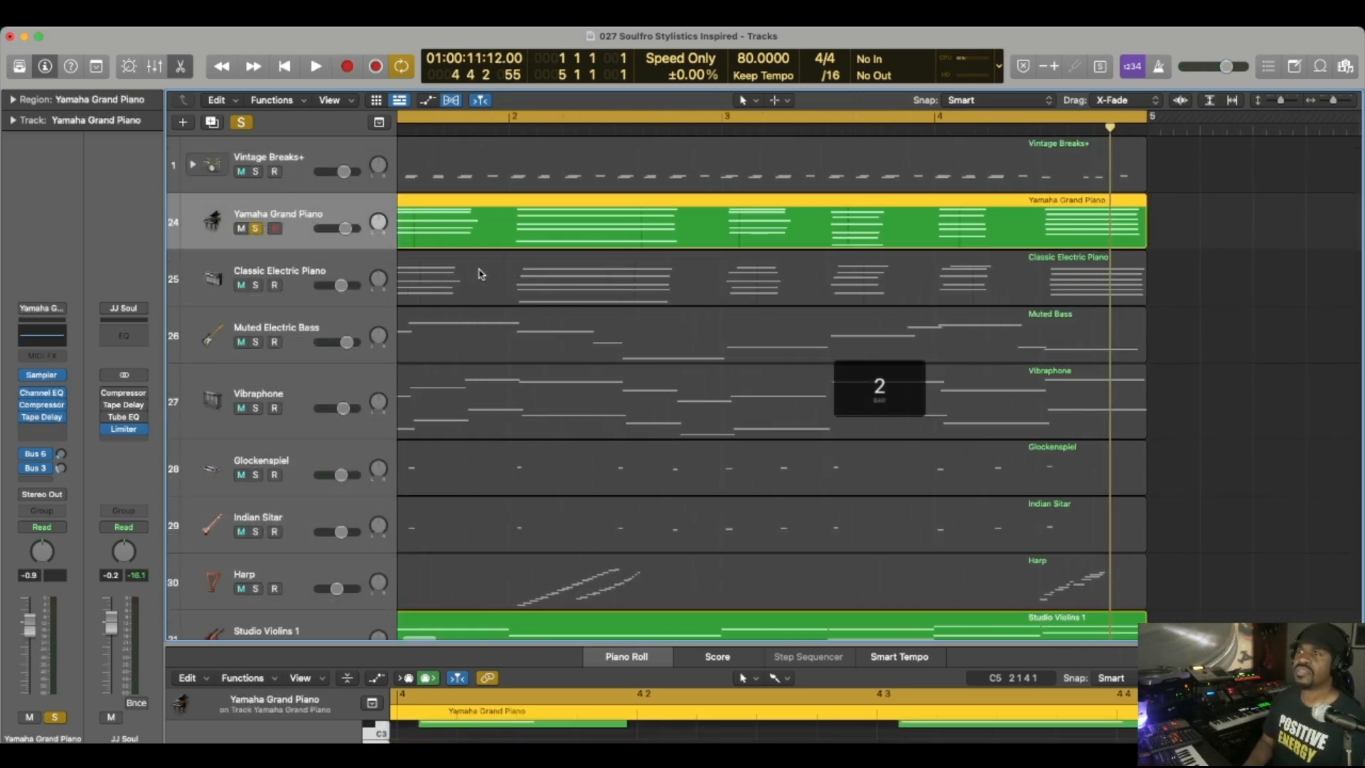
{"action": "scroll", "coordinate": [505, 263], "scroll_direction": "down", "scroll_amount": 3}
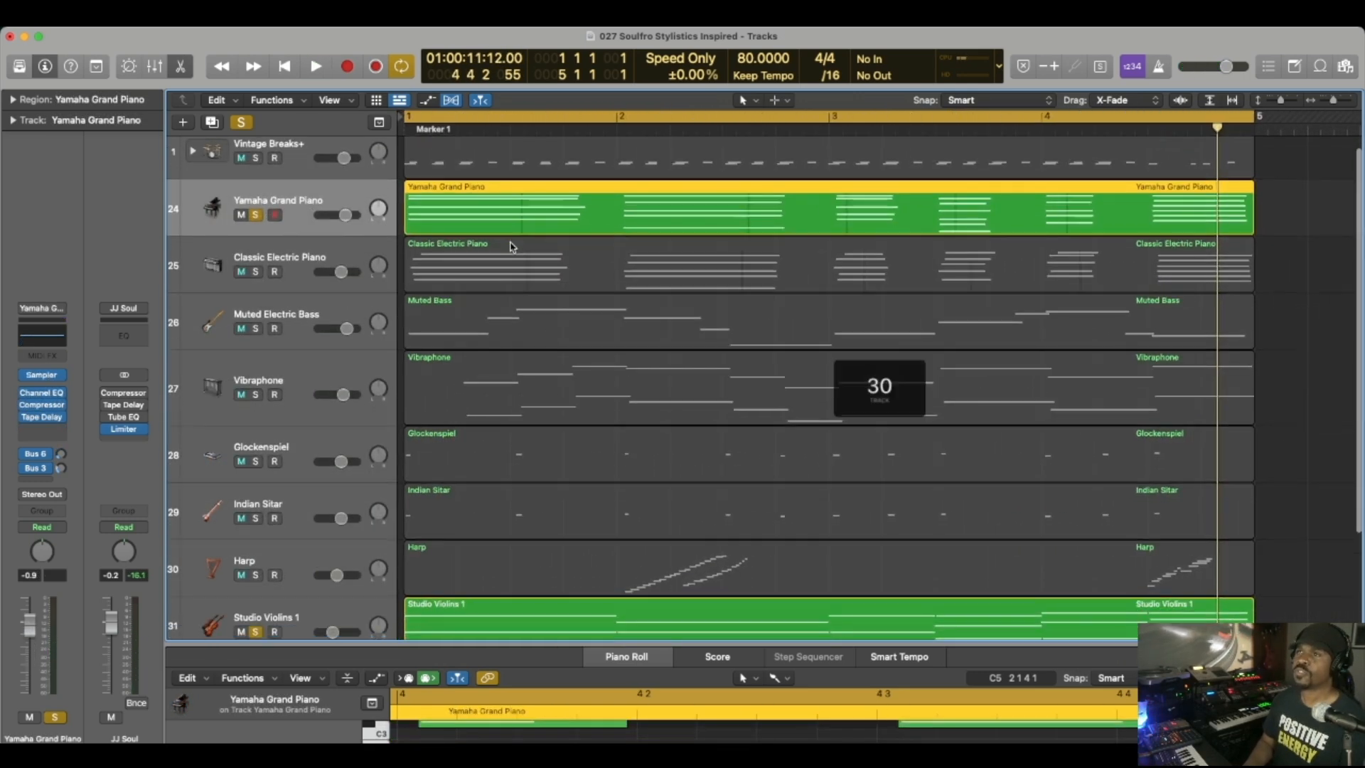
{"action": "left_click", "coordinate": [468, 567]}
{"action": "scroll", "coordinate": [469, 566], "scroll_direction": "down", "scroll_amount": 8}
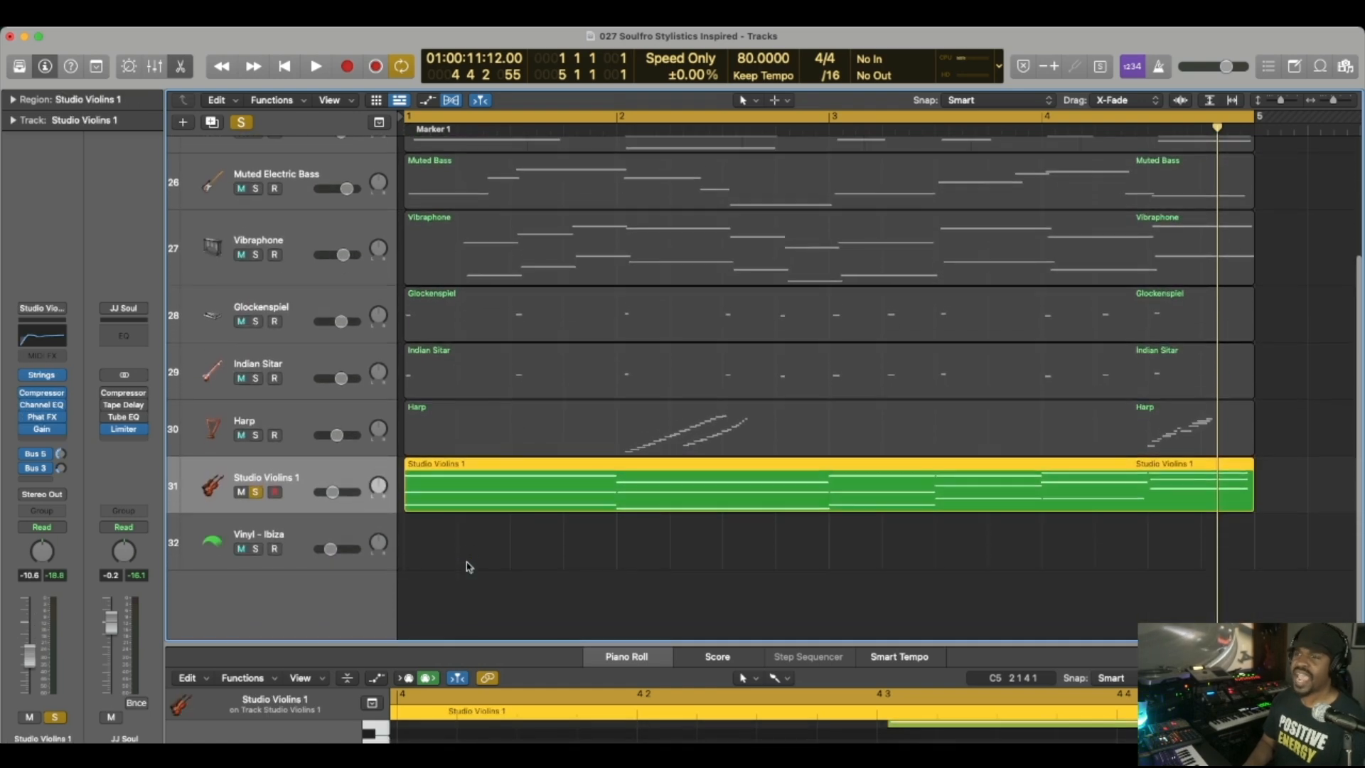
{"action": "scroll", "coordinate": [478, 537], "scroll_direction": "up", "scroll_amount": 1}
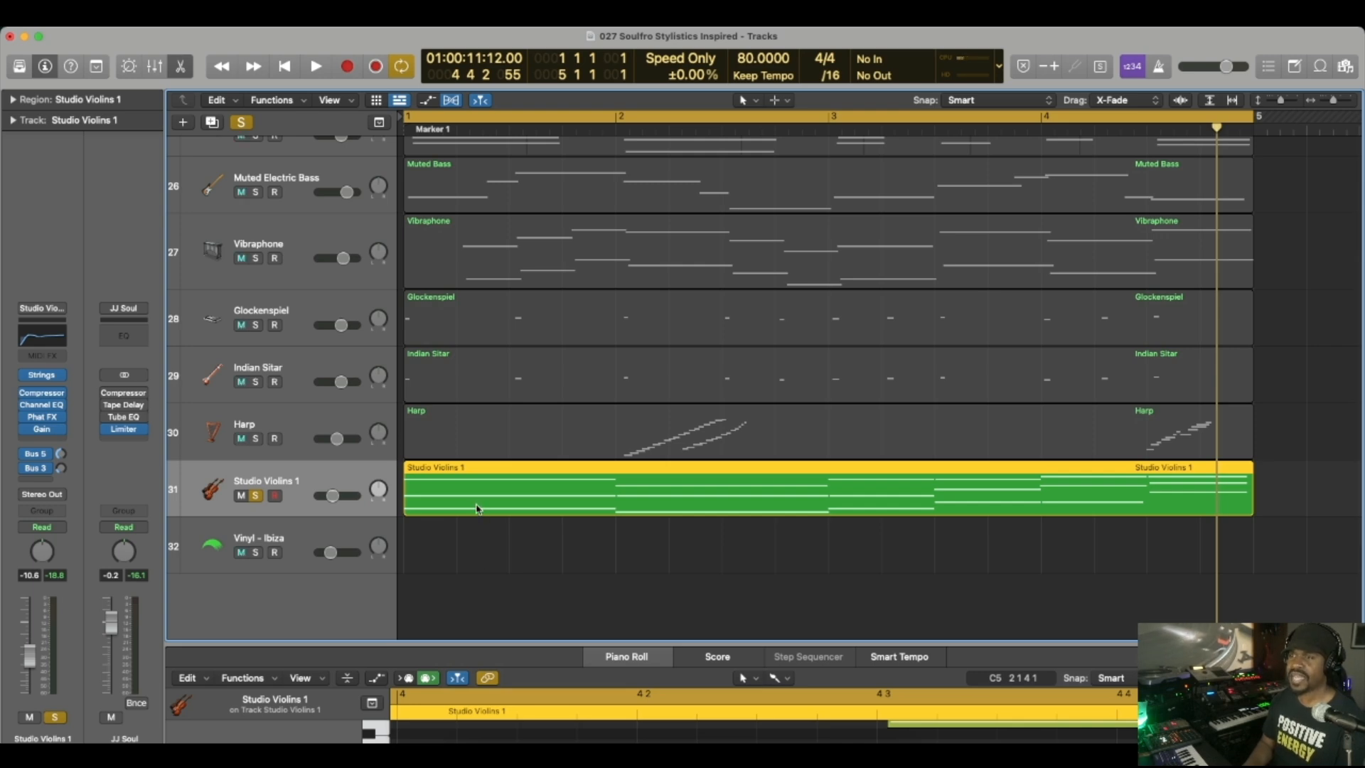
Enlarge the Piano Roll, open the on-screen keyboard, play the Studio Violins 1 chords together with the piano, and close the keyboard
{"action": "left_click_drag", "start_coordinate": [497, 644], "coordinate": [512, 456]}
{"action": "key", "text": "super+k"}
{"action": "key", "text": "space"}
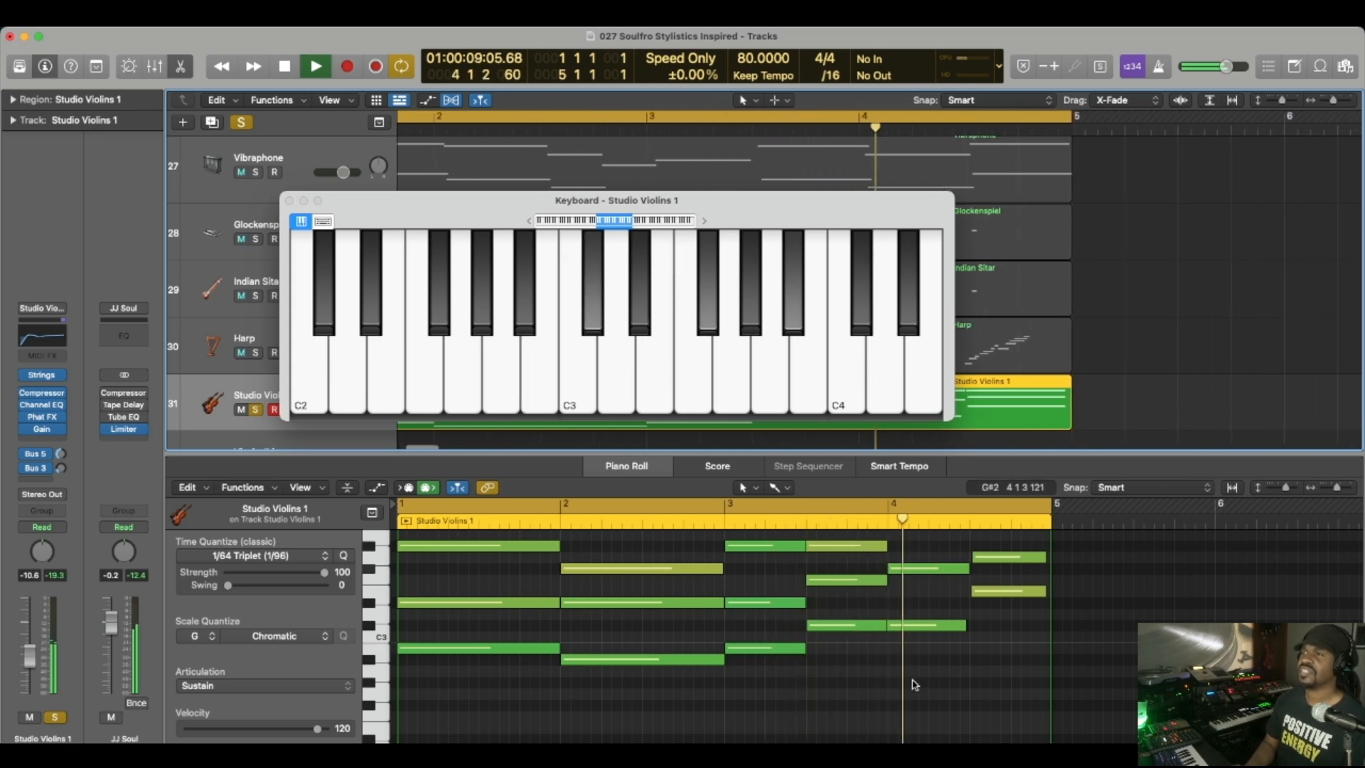
{"action": "key", "text": "space"}
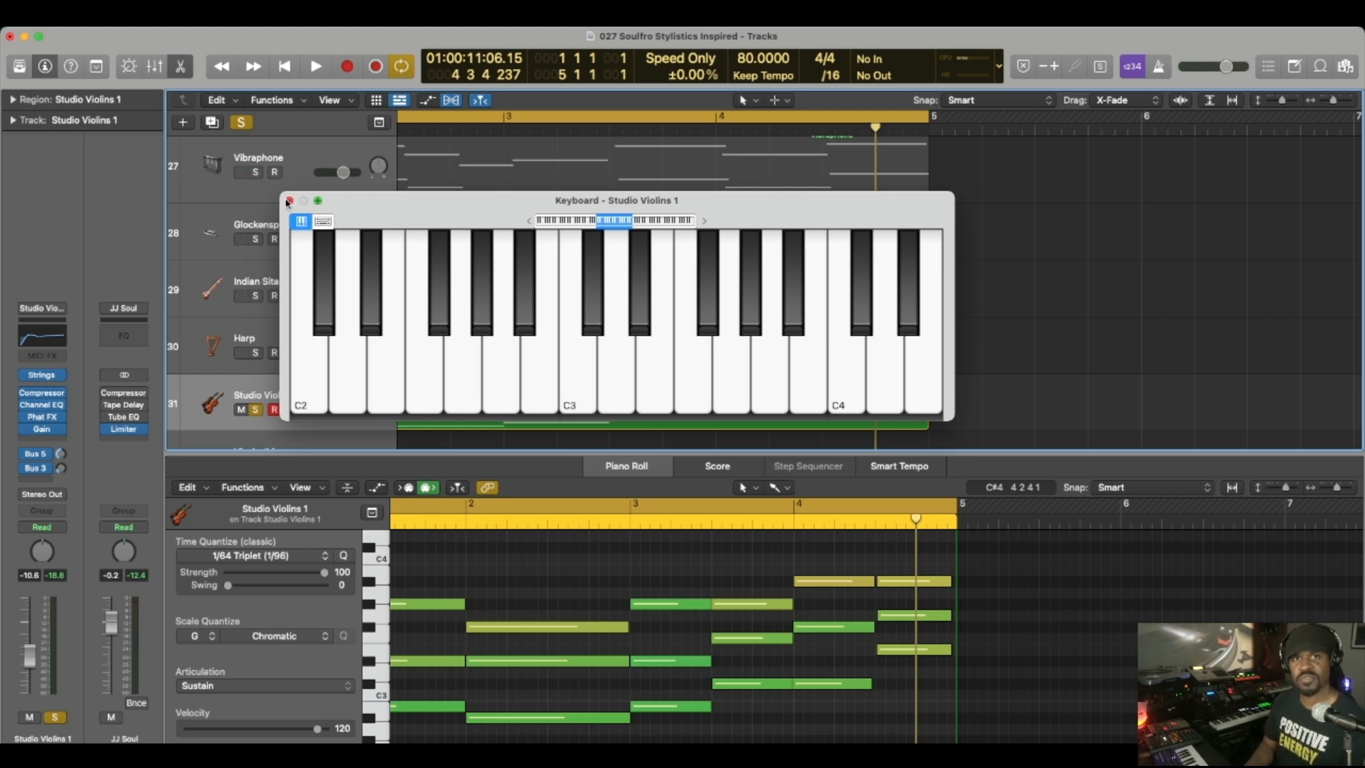
{"action": "left_click", "coordinate": [289, 201]}
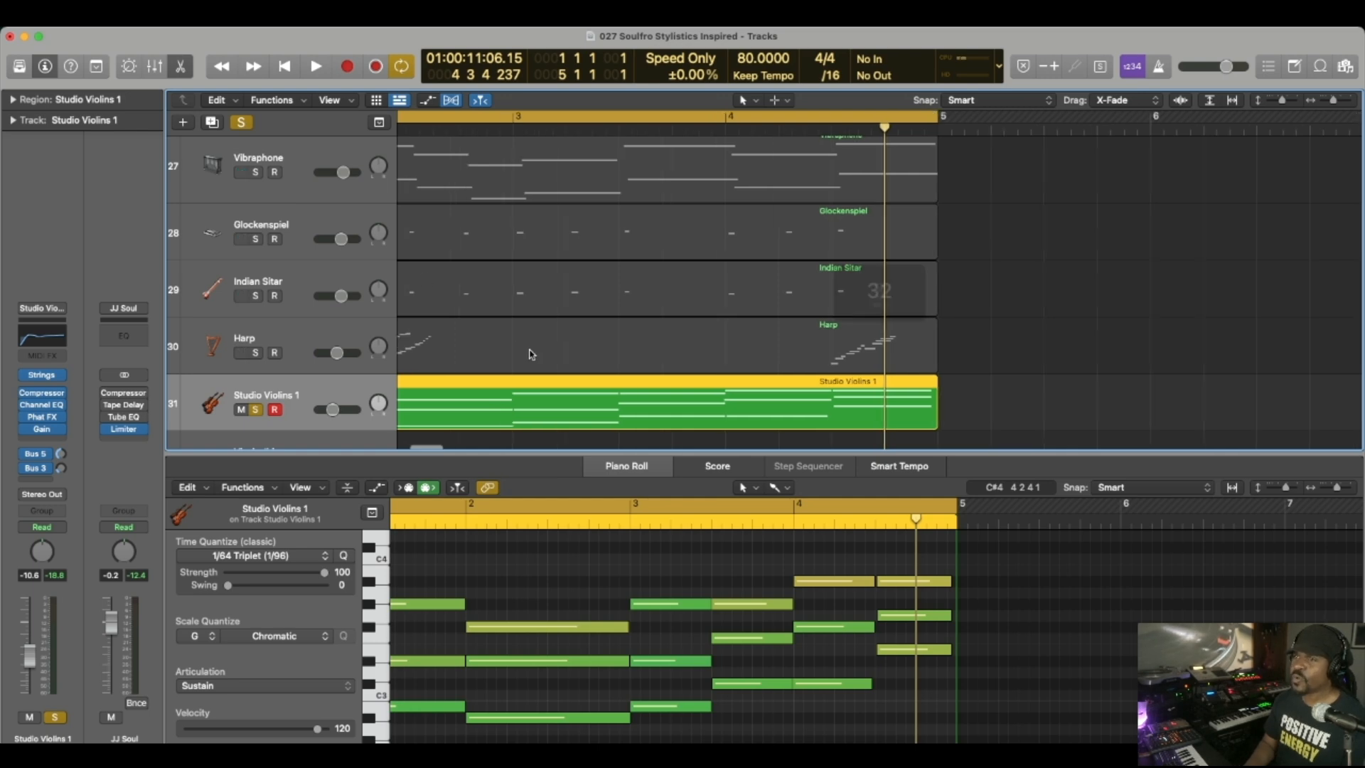
Shrink the Piano Roll slightly, expand the track settings of Studio Violins 1, and browse its Studio Strings articulation sets
{"action": "scroll", "coordinate": [532, 354], "scroll_direction": "down", "scroll_amount": 5}
{"action": "scroll", "coordinate": [531, 353], "scroll_direction": "left", "scroll_amount": 2}
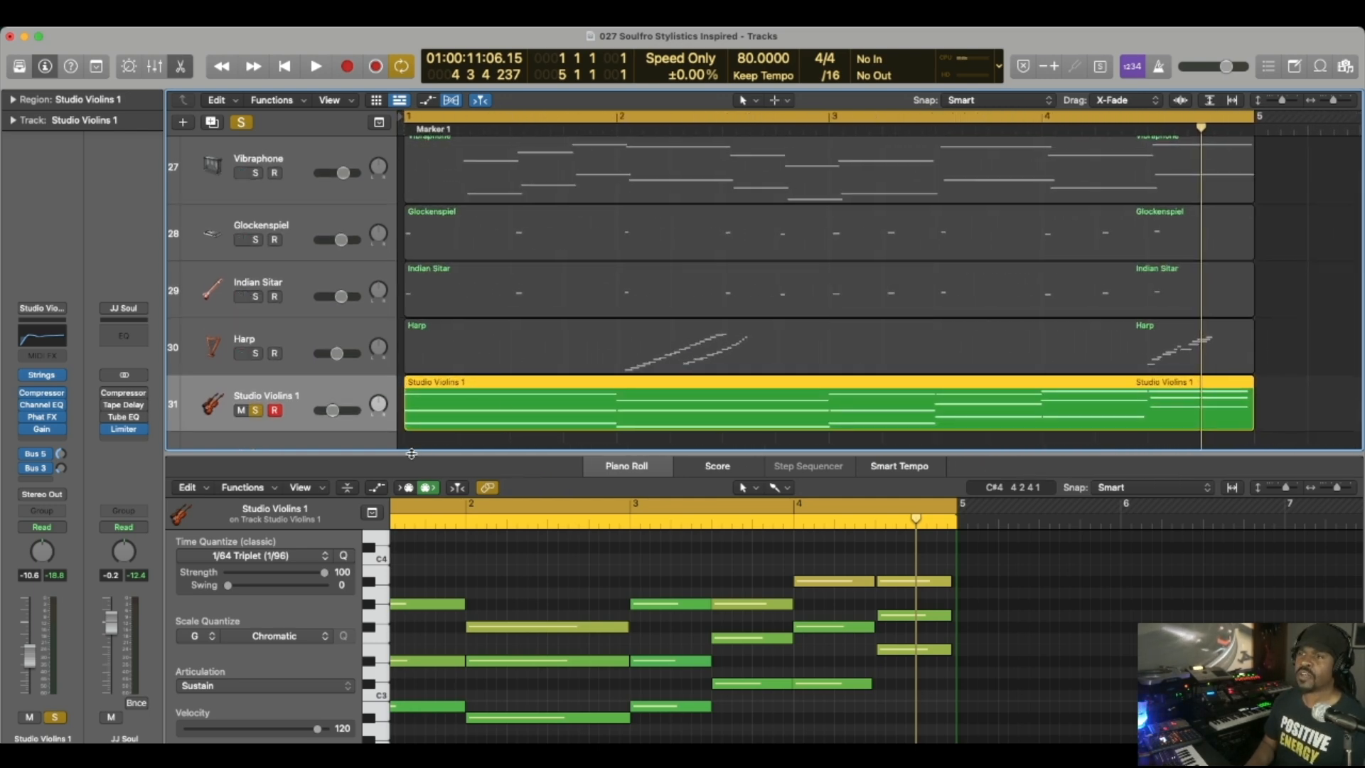
{"action": "left_click_drag", "start_coordinate": [411, 453], "coordinate": [402, 492]}
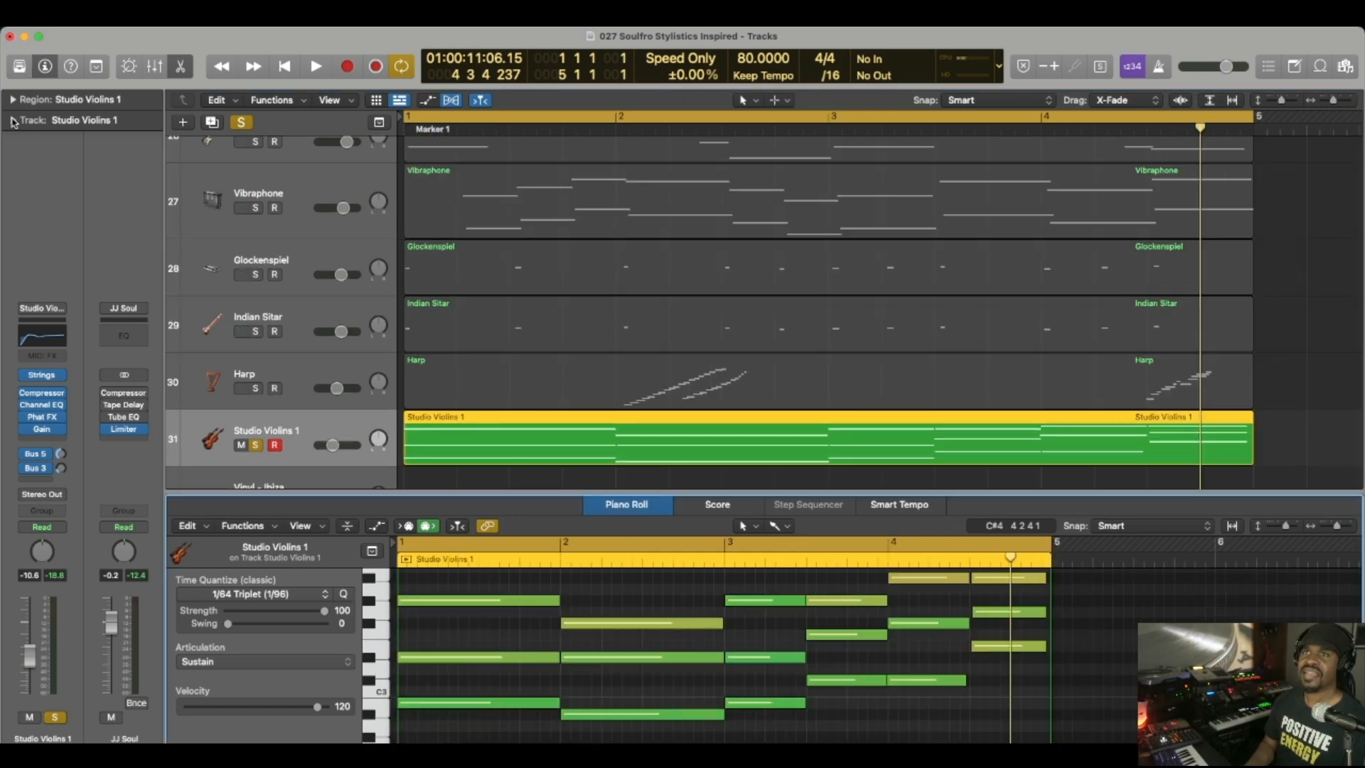
{"action": "left_click", "coordinate": [13, 121]}
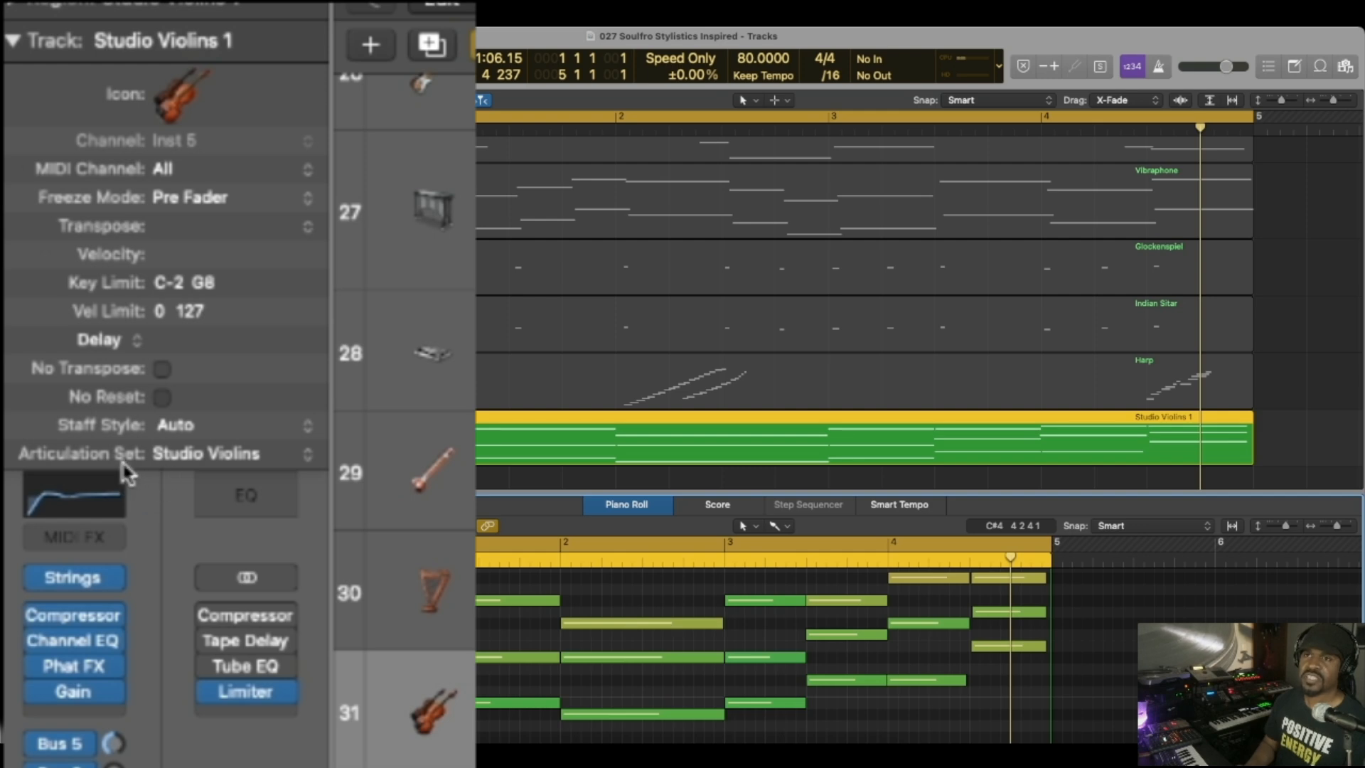
{"action": "left_click", "coordinate": [217, 462]}
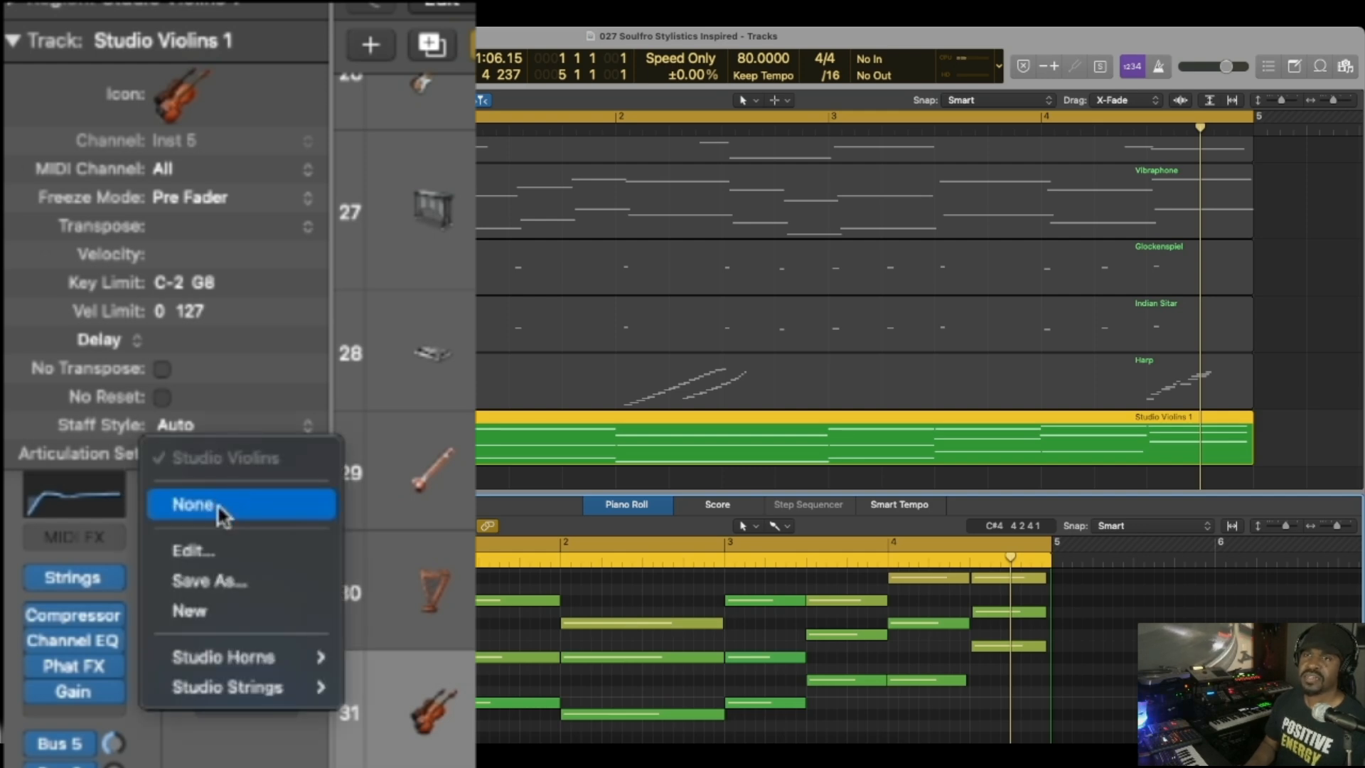
{"action": "mouse_move", "coordinate": [234, 687]}
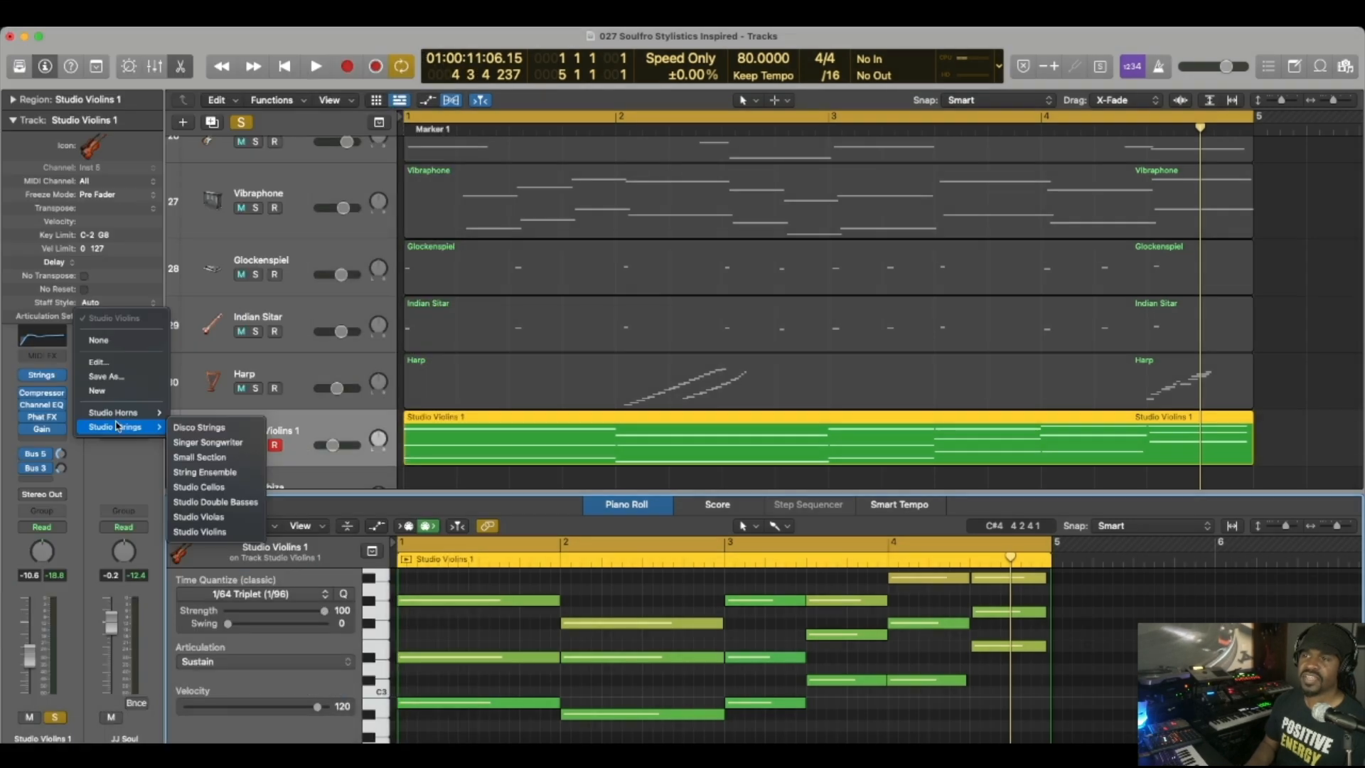
{"action": "left_click", "coordinate": [106, 643]}
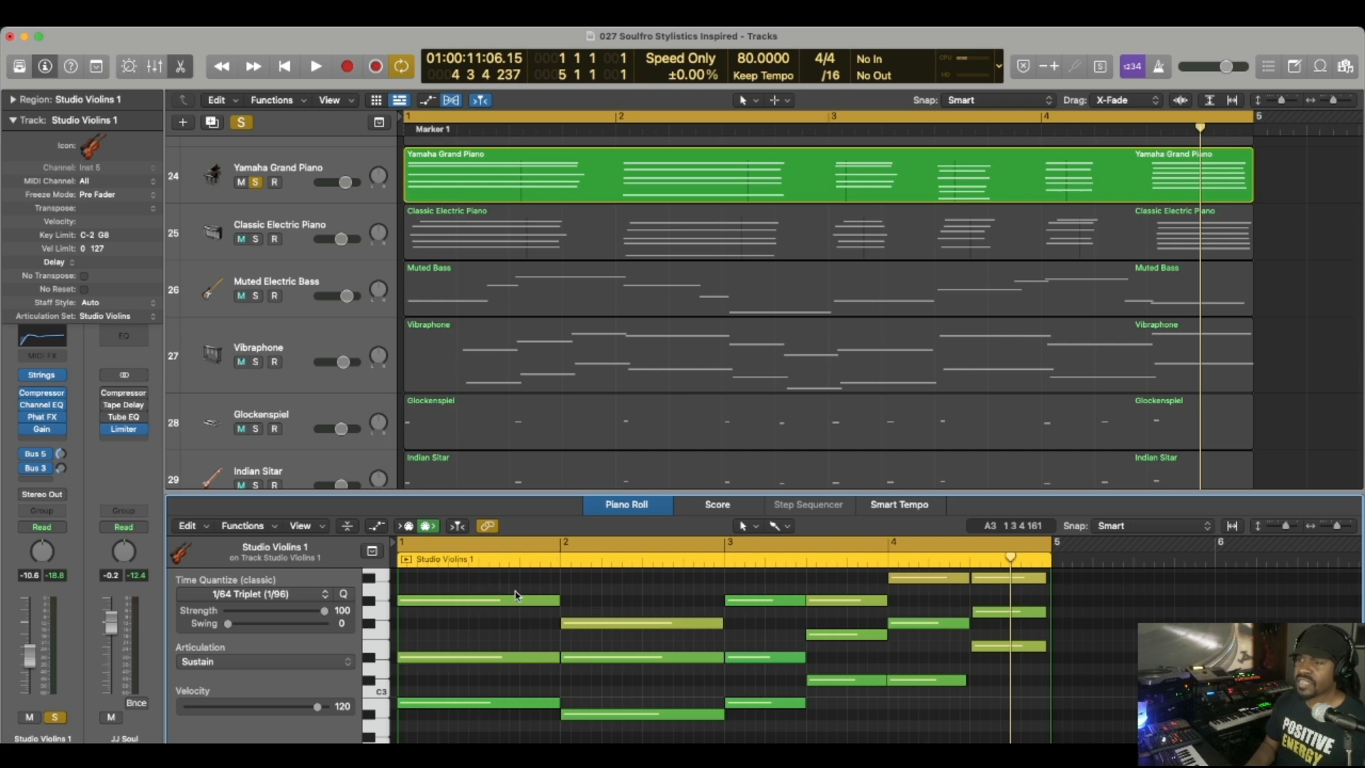
Clear the Yamaha Grand Piano solo and play the Sustain violins alone from bar 1 into the start of bar 2
{"action": "scroll", "coordinate": [515, 595], "scroll_direction": "down", "scroll_amount": 2}
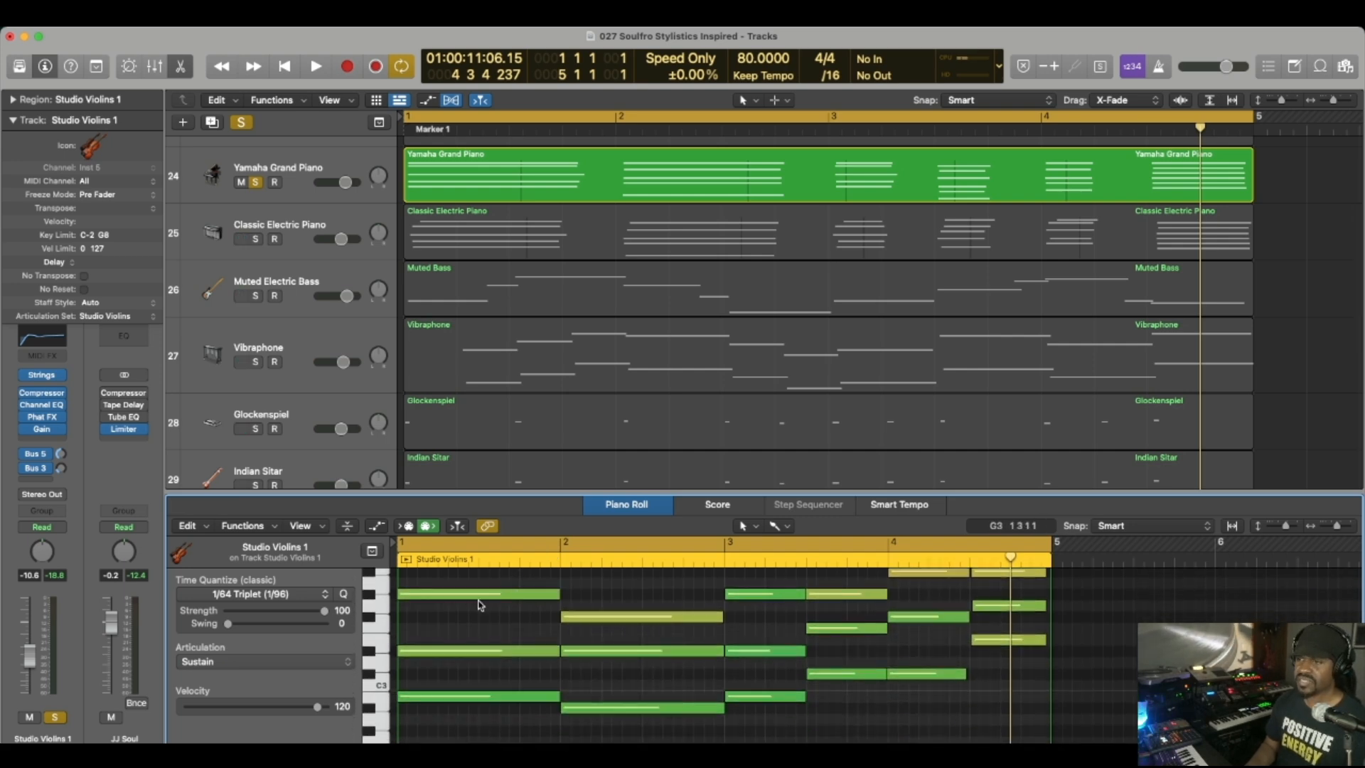
{"action": "scroll", "coordinate": [479, 605], "scroll_direction": "down", "scroll_amount": 2}
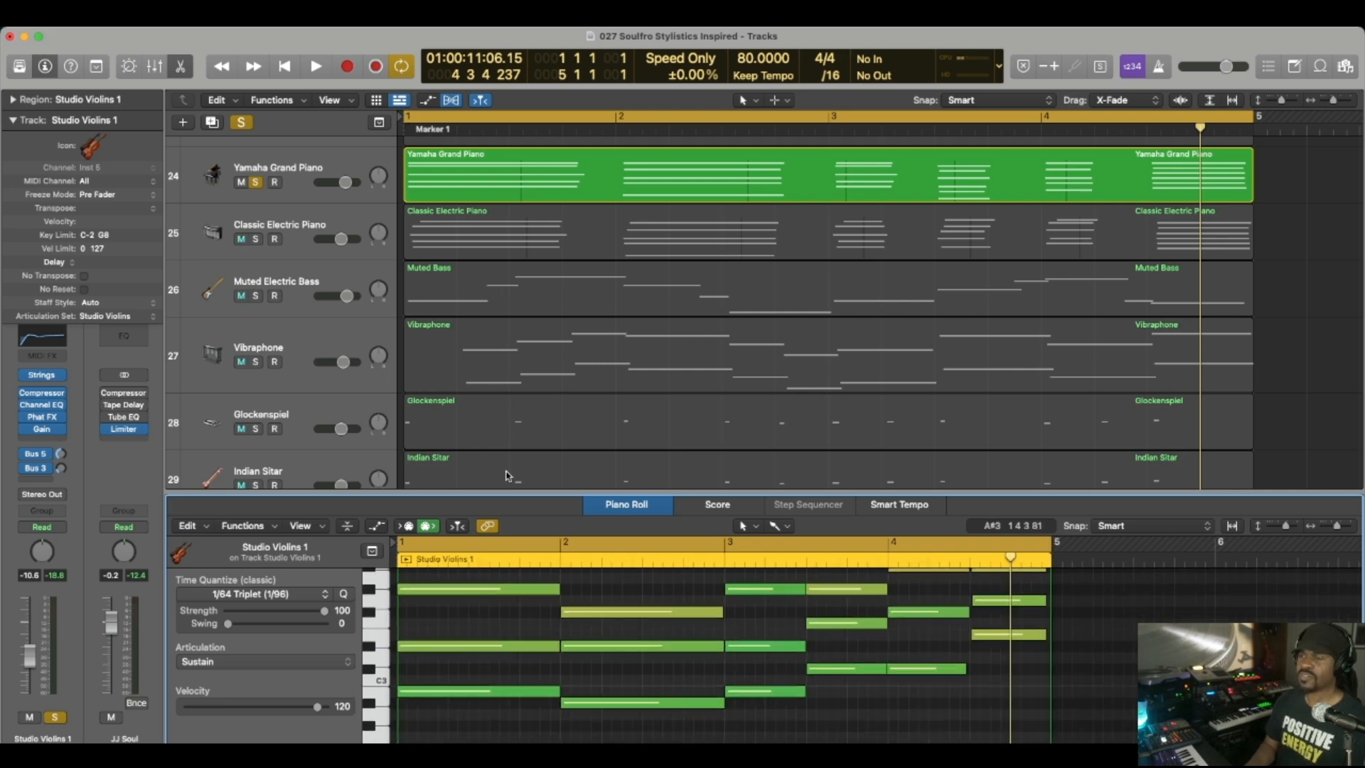
{"action": "key", "text": "space"}
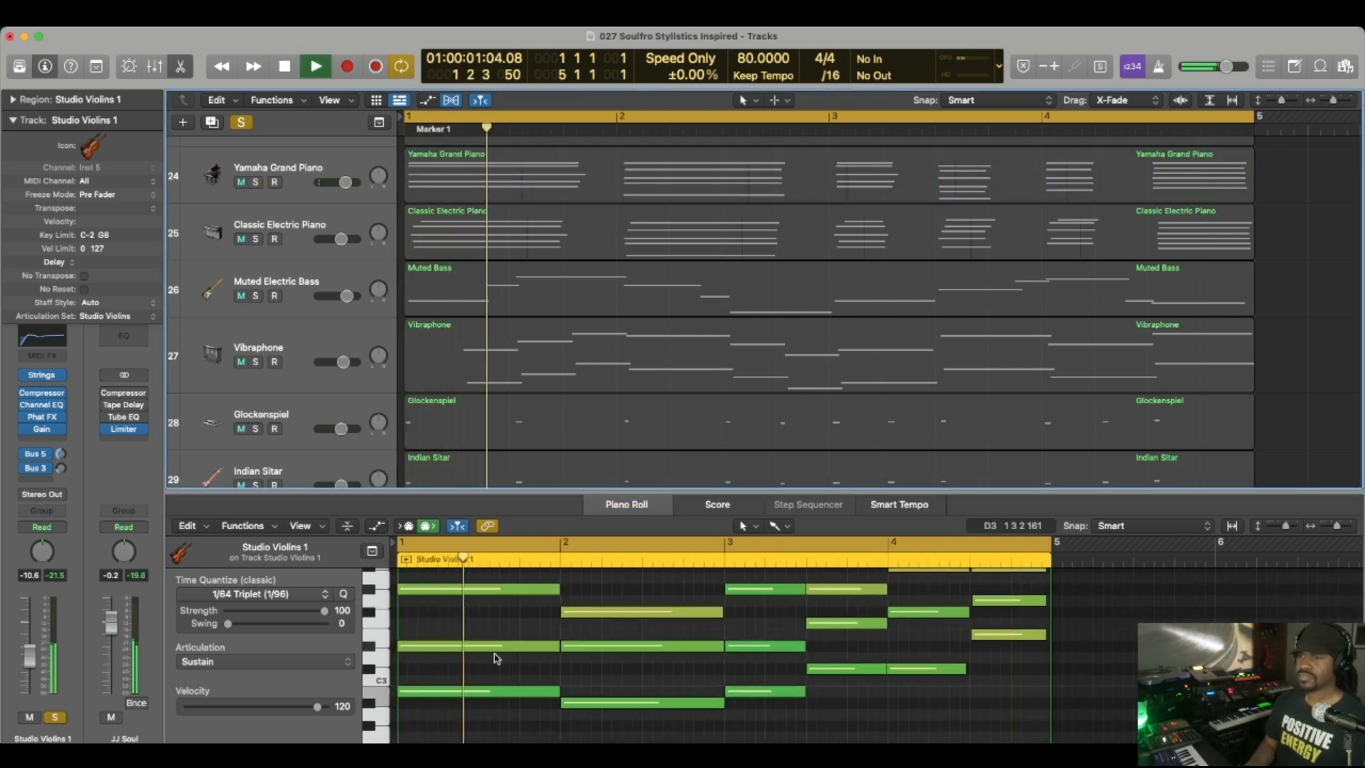
{"action": "scroll", "coordinate": [495, 658], "scroll_direction": "down", "scroll_amount": 2}
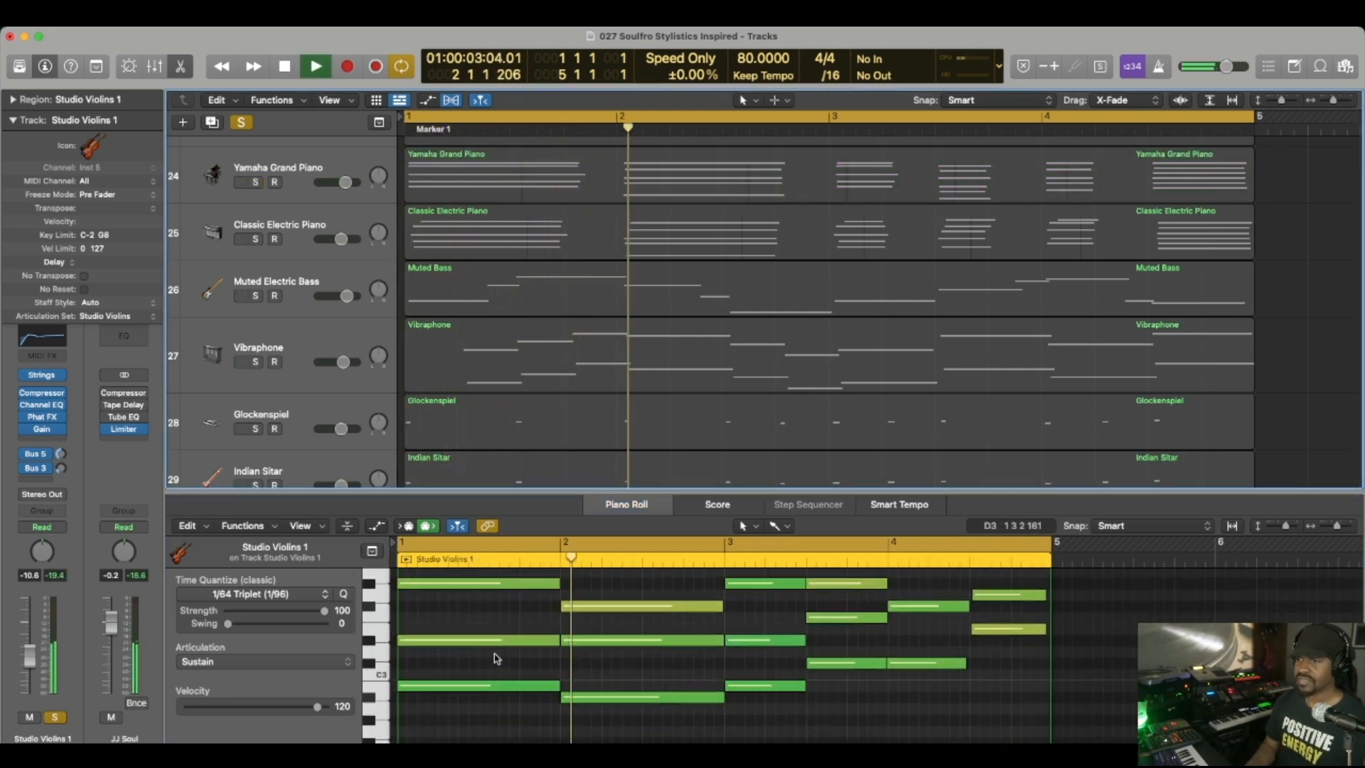
{"action": "key", "text": "space"}
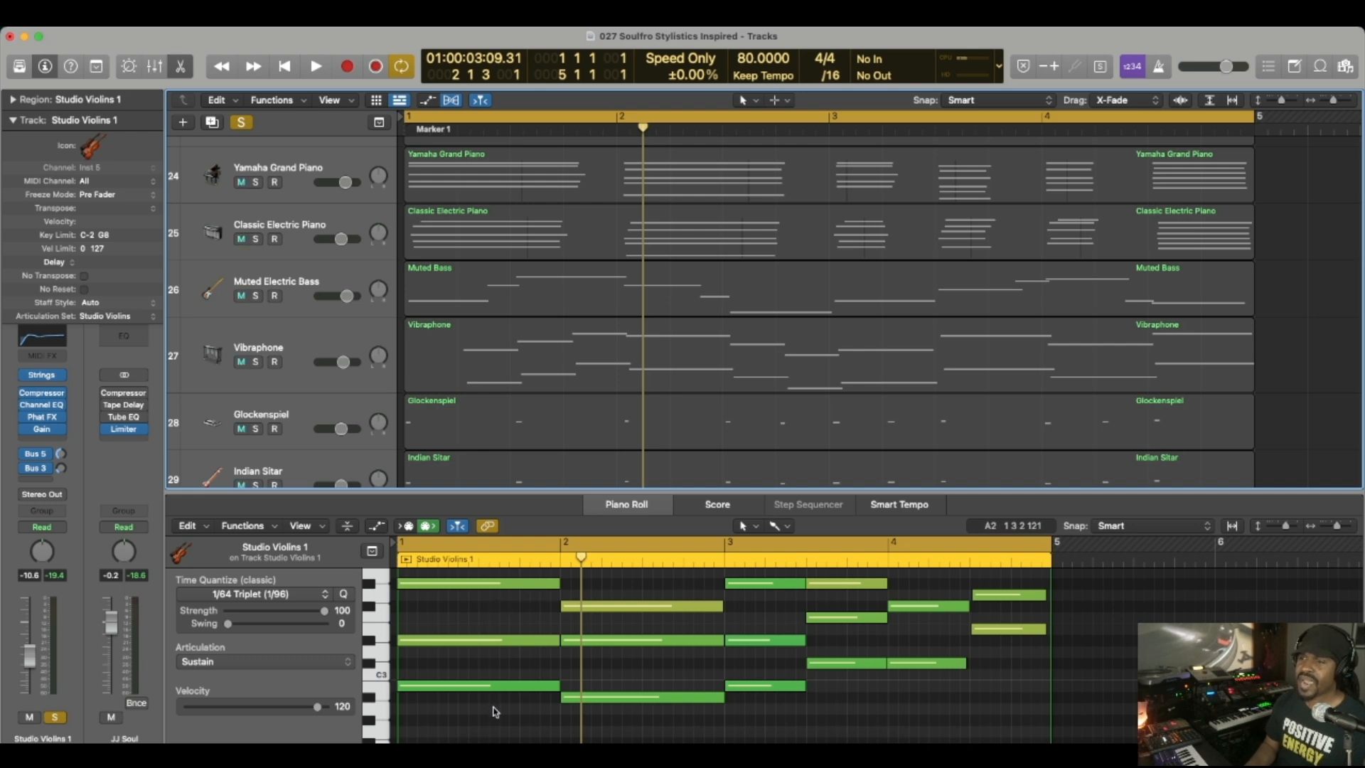
Set the articulation of the six violin notes in bars 1 and 2 to Tremolo and play the result
{"action": "left_click_drag", "start_coordinate": [615, 720], "coordinate": [495, 586]}
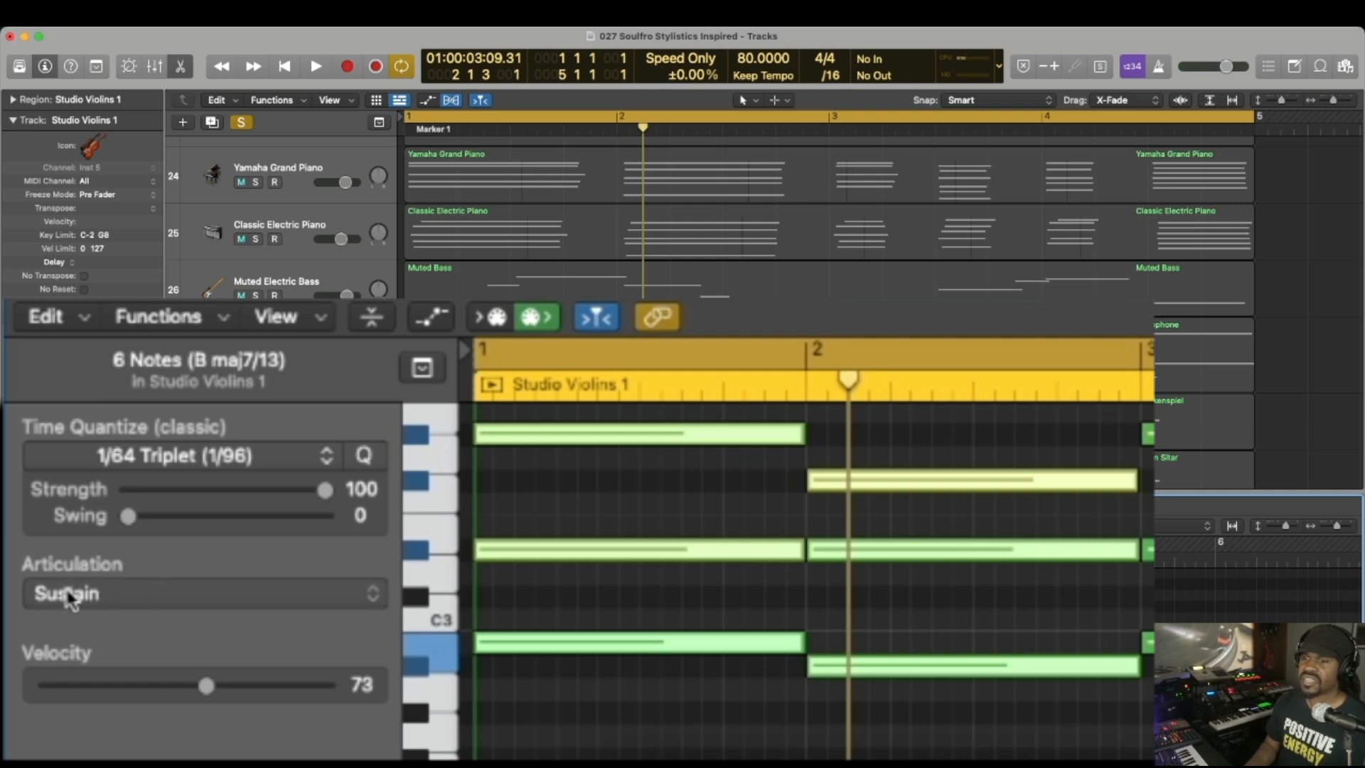
{"action": "left_click", "coordinate": [373, 599]}
{"action": "scroll", "coordinate": [373, 599], "scroll_direction": "down", "scroll_amount": 5}
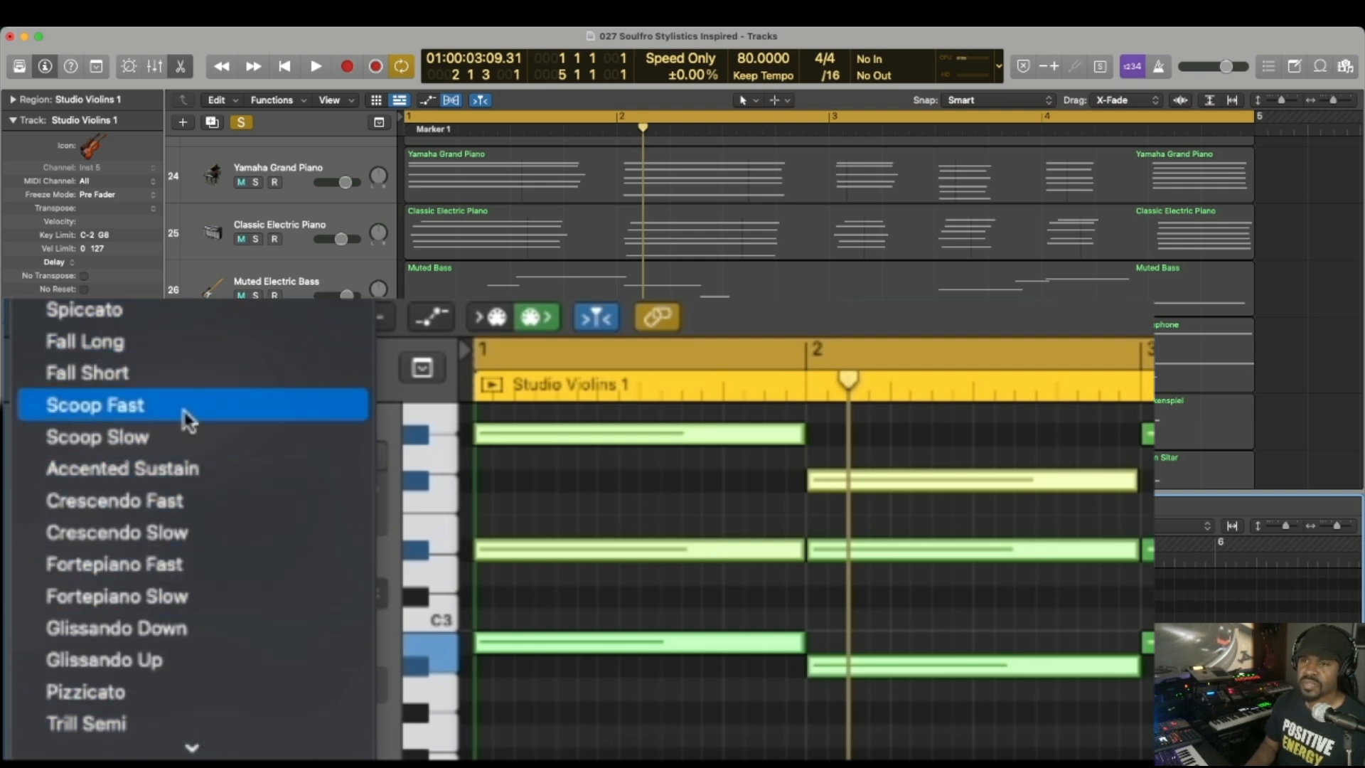
{"action": "left_click", "coordinate": [192, 743]}
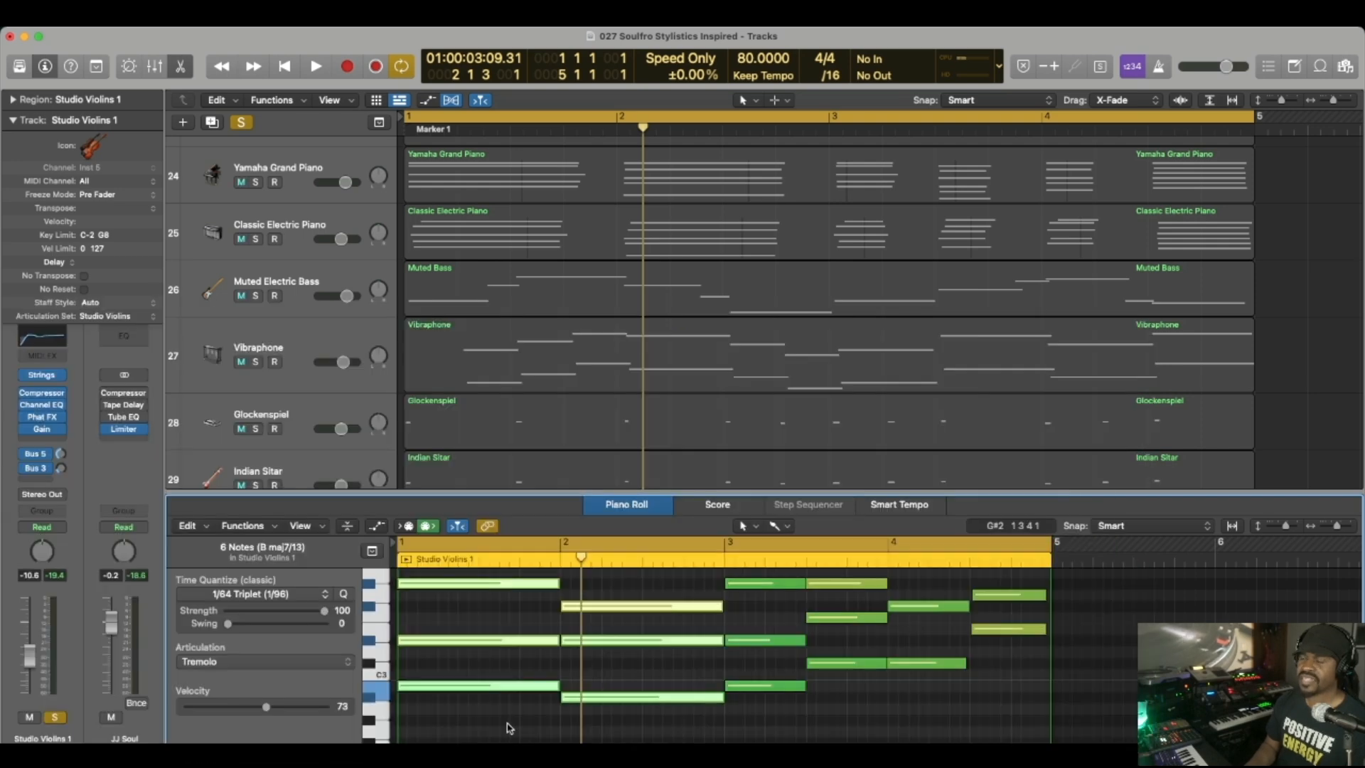
{"action": "key", "text": "space"}
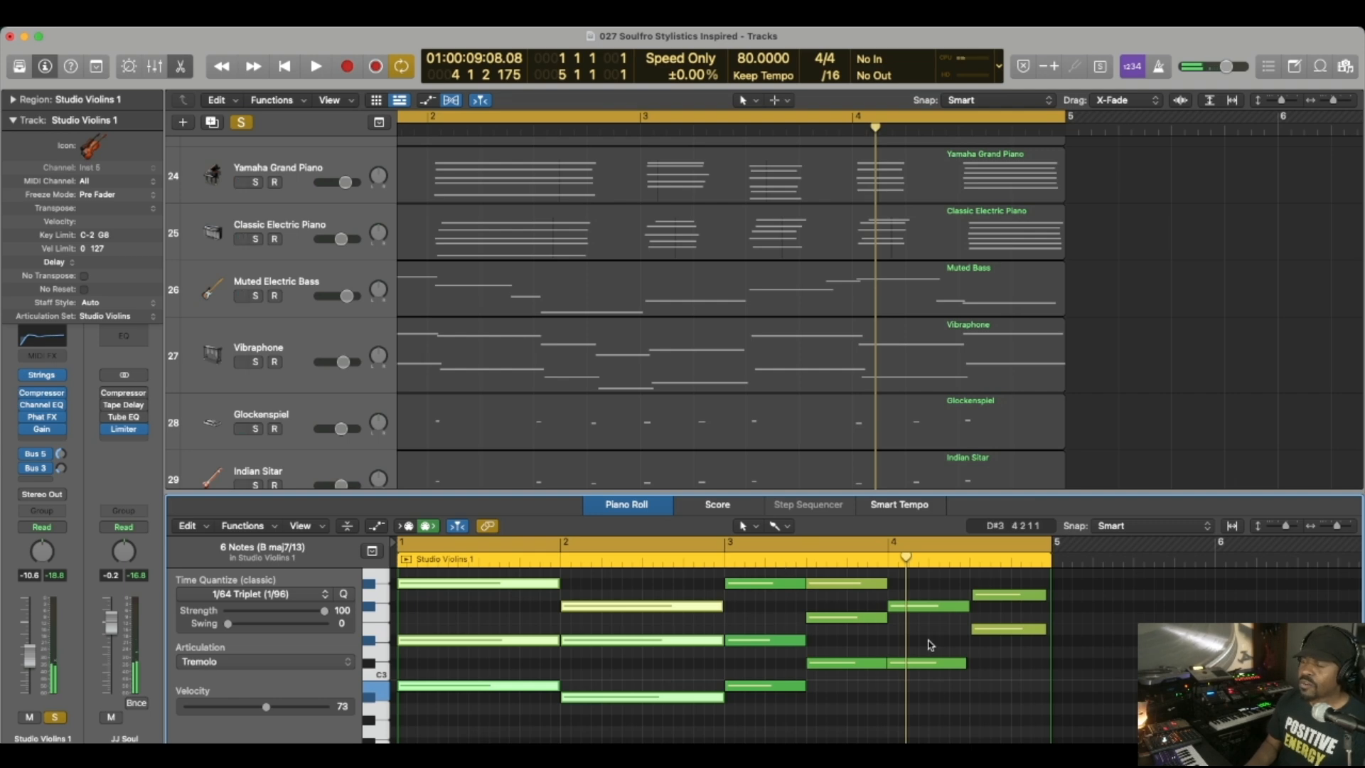
Set the articulation of the nine violin notes from bar 3 to the middle of bar 4 to Spiccato
{"action": "left_click", "coordinate": [777, 616]}
{"action": "scroll", "coordinate": [775, 608], "scroll_direction": "up", "scroll_amount": 3}
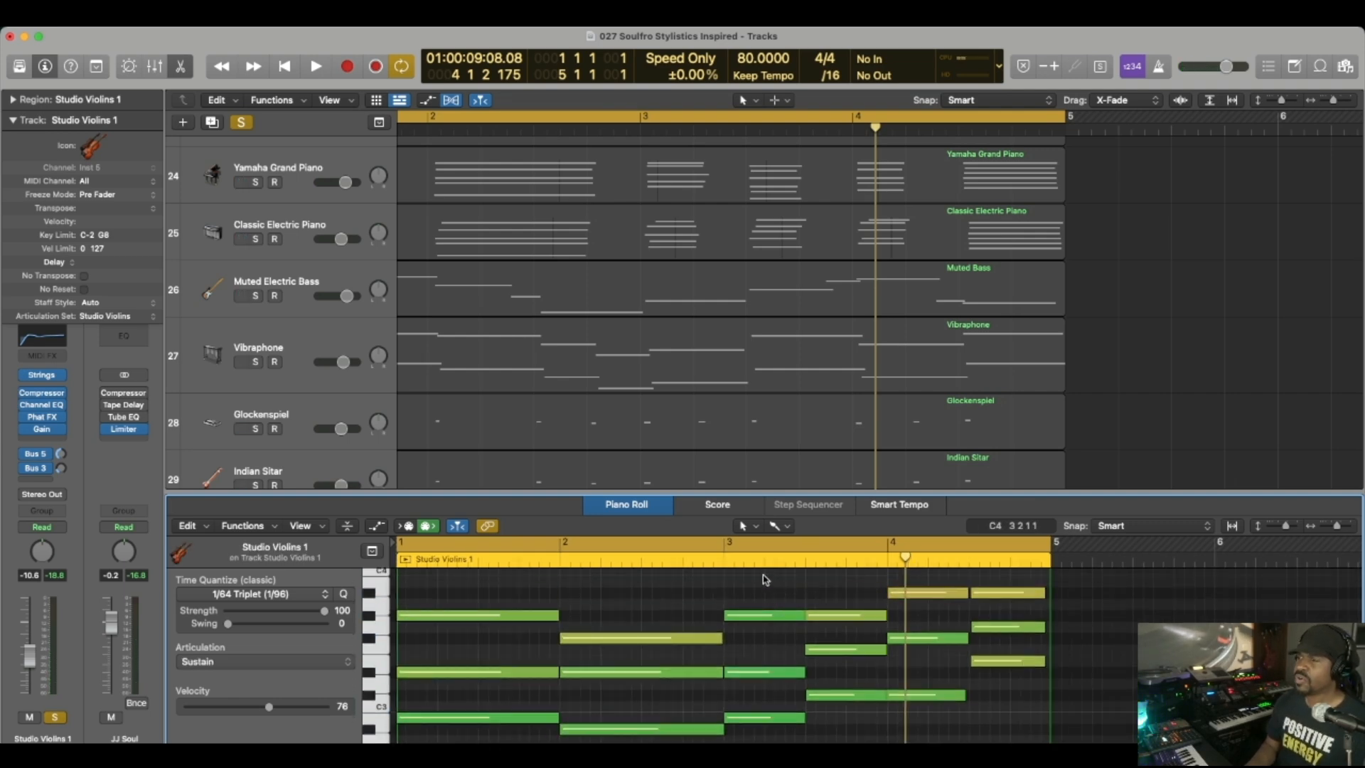
{"action": "left_click_drag", "start_coordinate": [770, 579], "coordinate": [910, 722]}
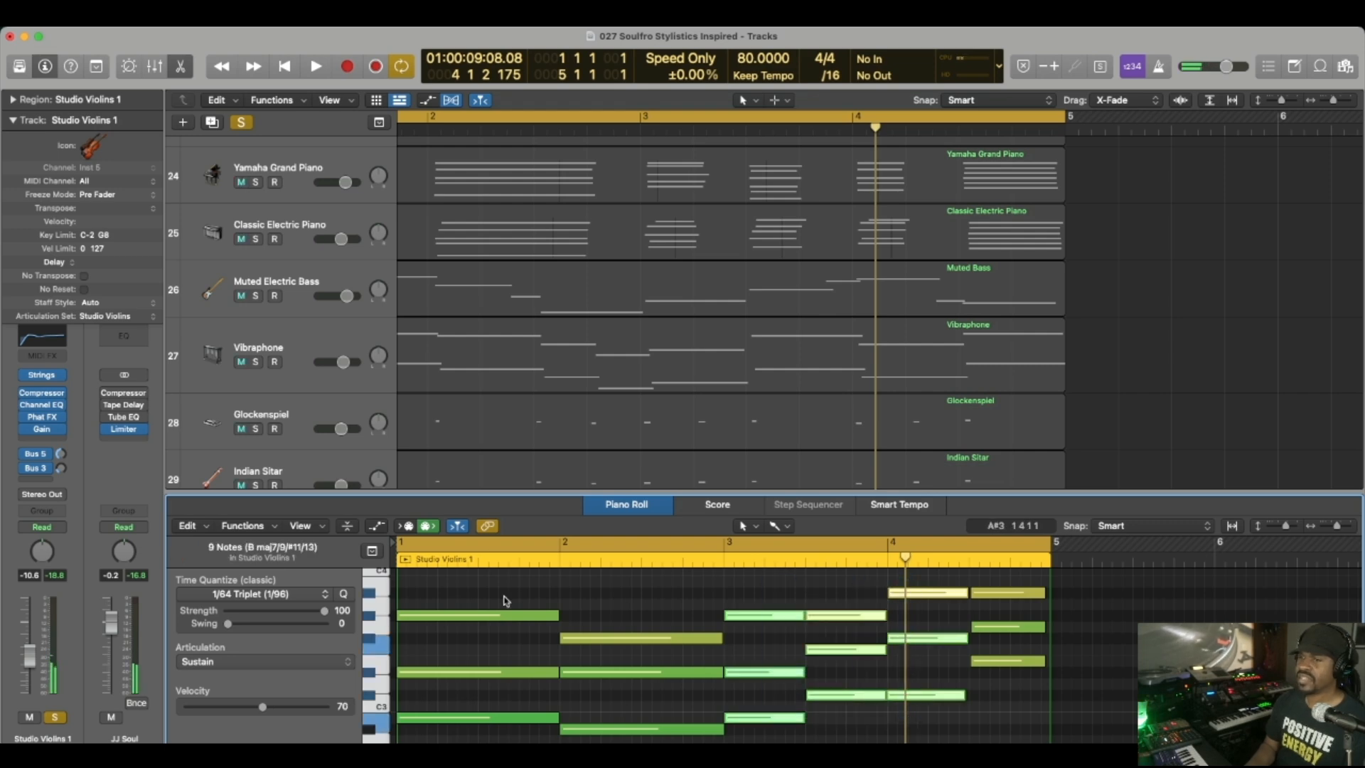
{"action": "left_click", "coordinate": [331, 661]}
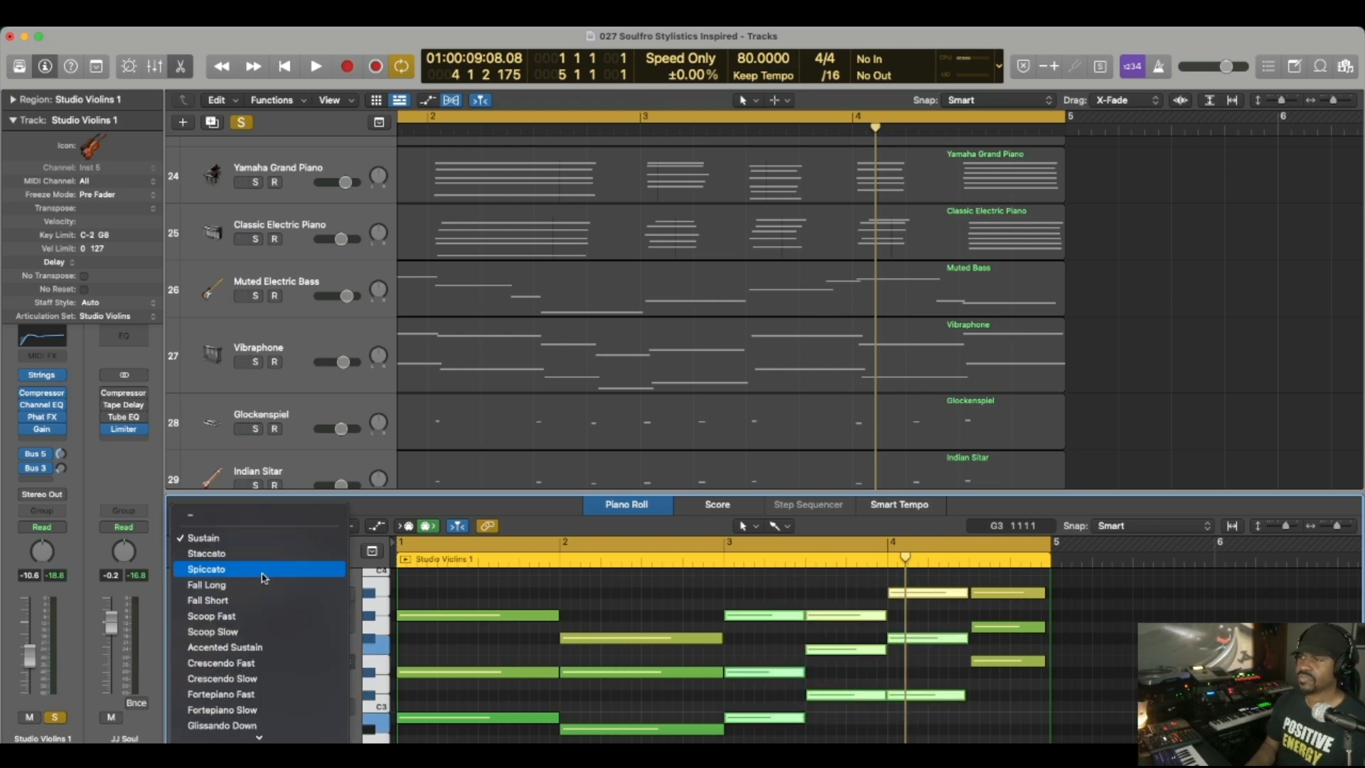
{"action": "left_click", "coordinate": [263, 577]}
Set the cycle range to run from bar 3 to just past beat 3 of bar 4
{"action": "left_click", "coordinate": [789, 111]}
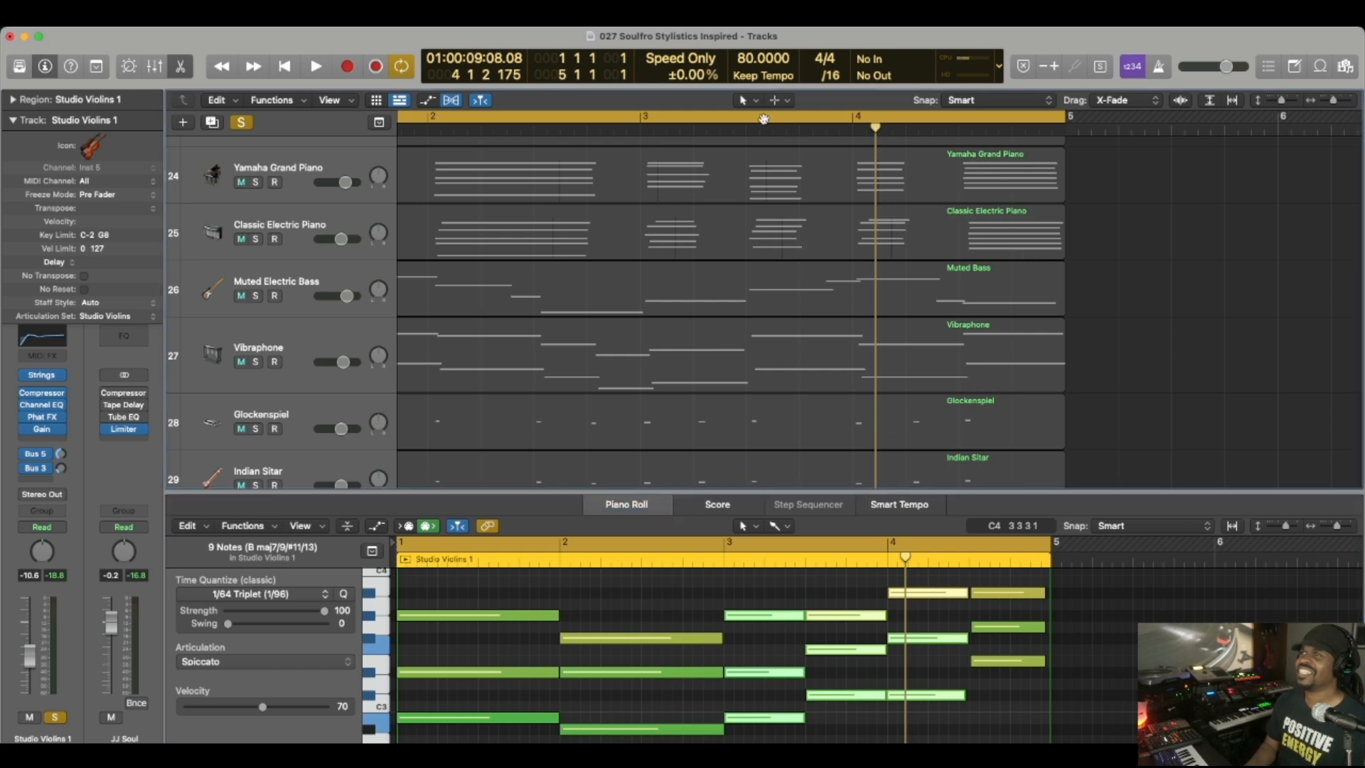
{"action": "left_click", "coordinate": [736, 121]}
{"action": "left_click", "coordinate": [870, 619]}
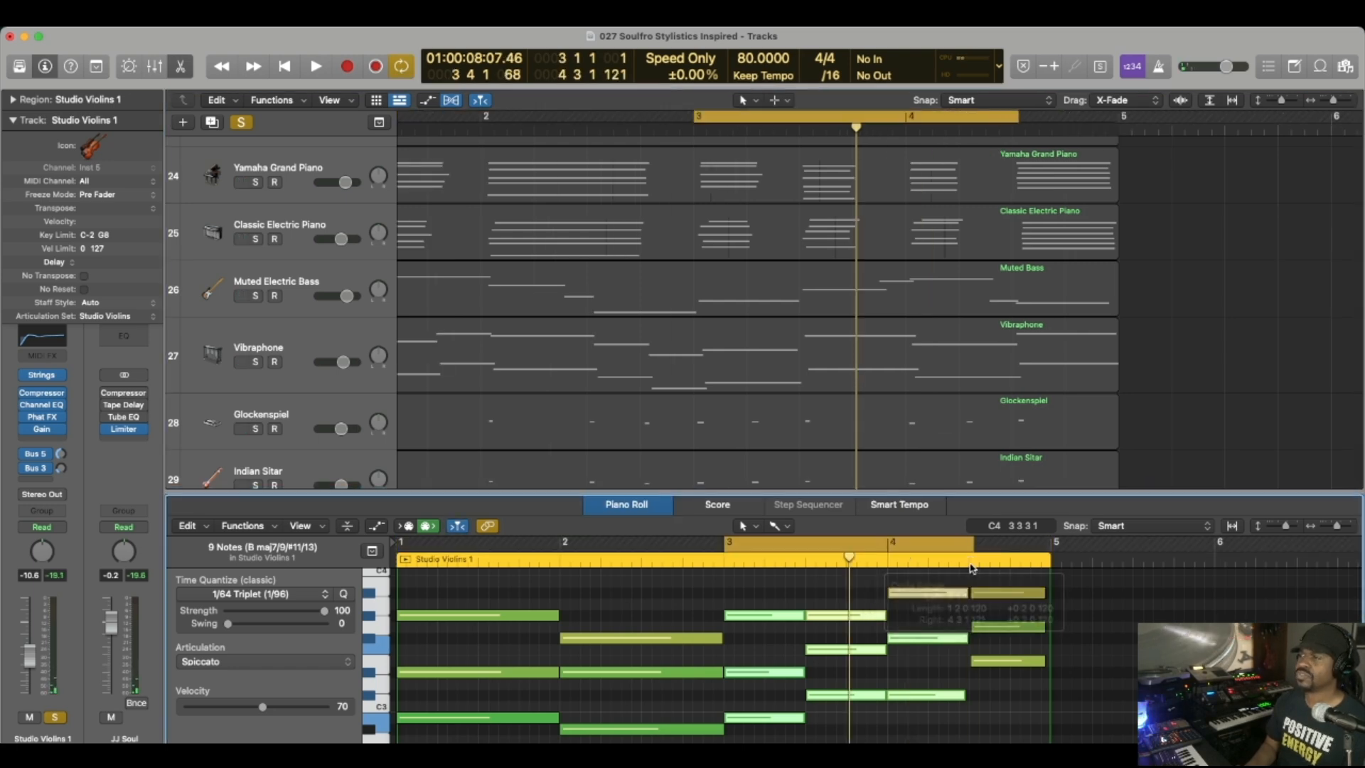
Play the Spiccato violins from bar 3 into bar 4, stop playback and switch cycling off
{"action": "key", "text": "space"}
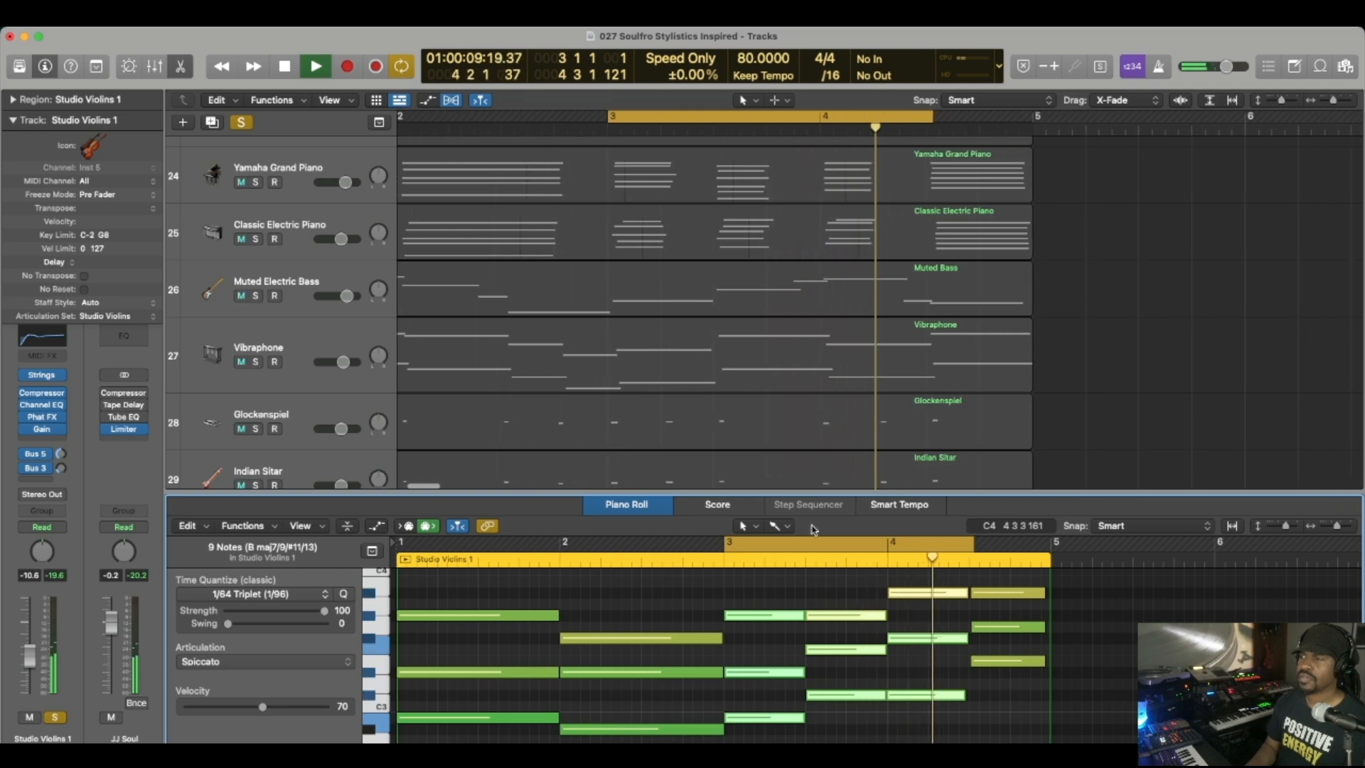
{"action": "key", "text": "space"}
{"action": "key", "text": "c"}
Set the articulation of the last three violin notes at the end of bar 4 to Fall Short
{"action": "left_click_drag", "start_coordinate": [913, 589], "coordinate": [918, 691]}
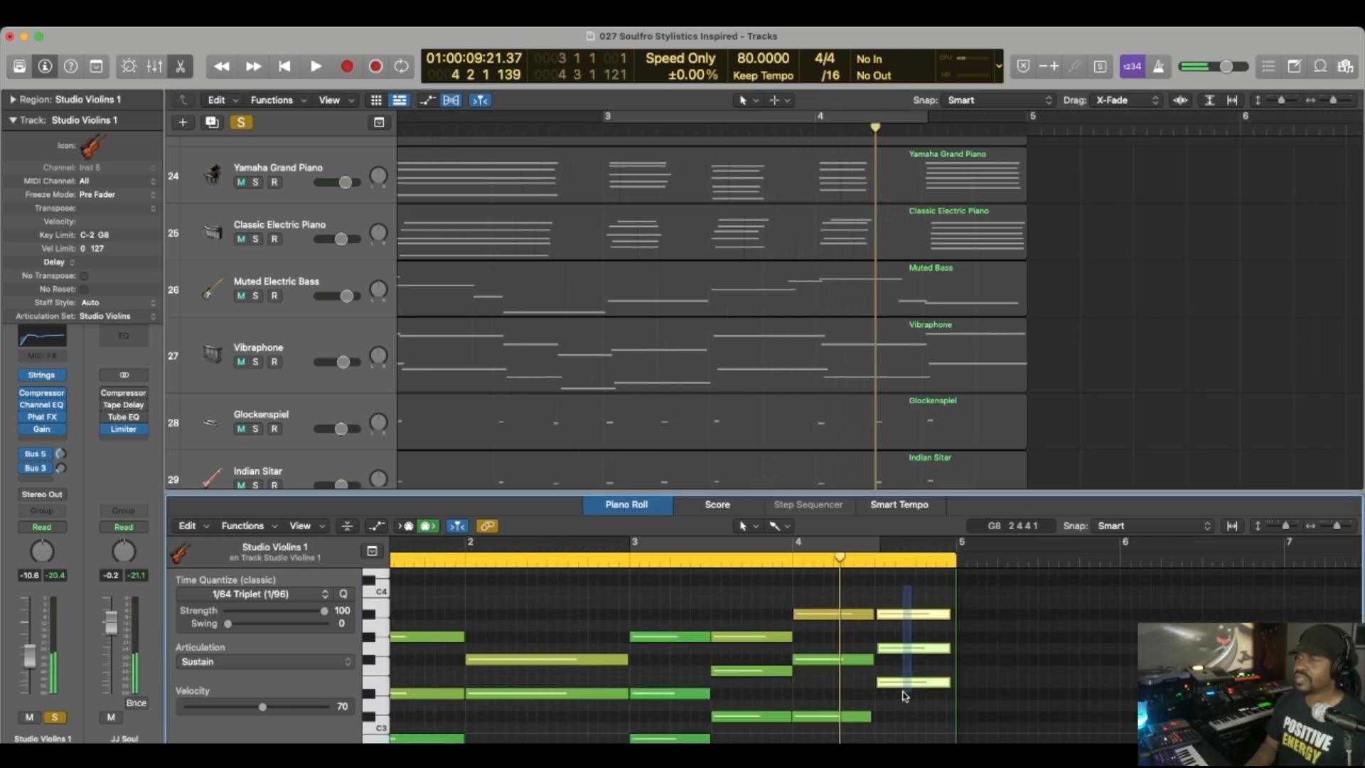
{"action": "left_click", "coordinate": [265, 661]}
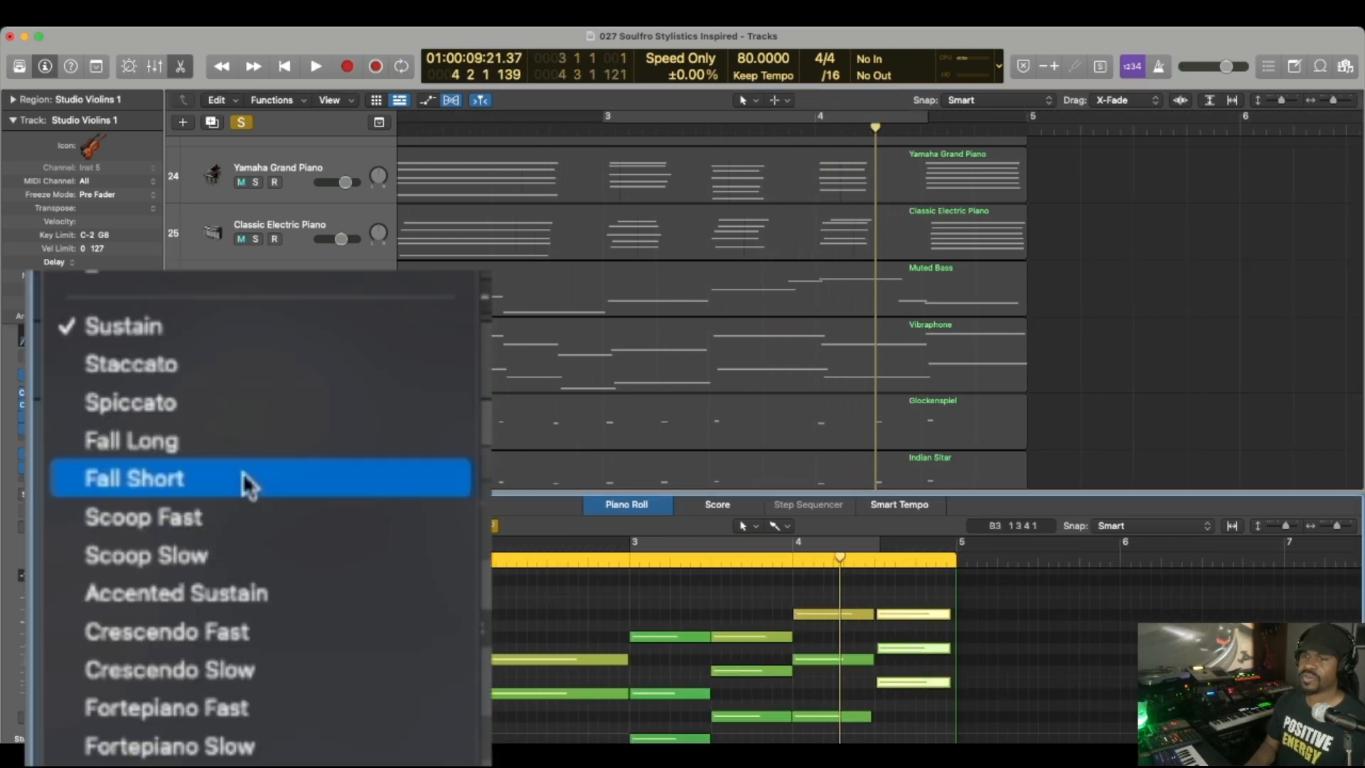
{"action": "left_click", "coordinate": [241, 472]}
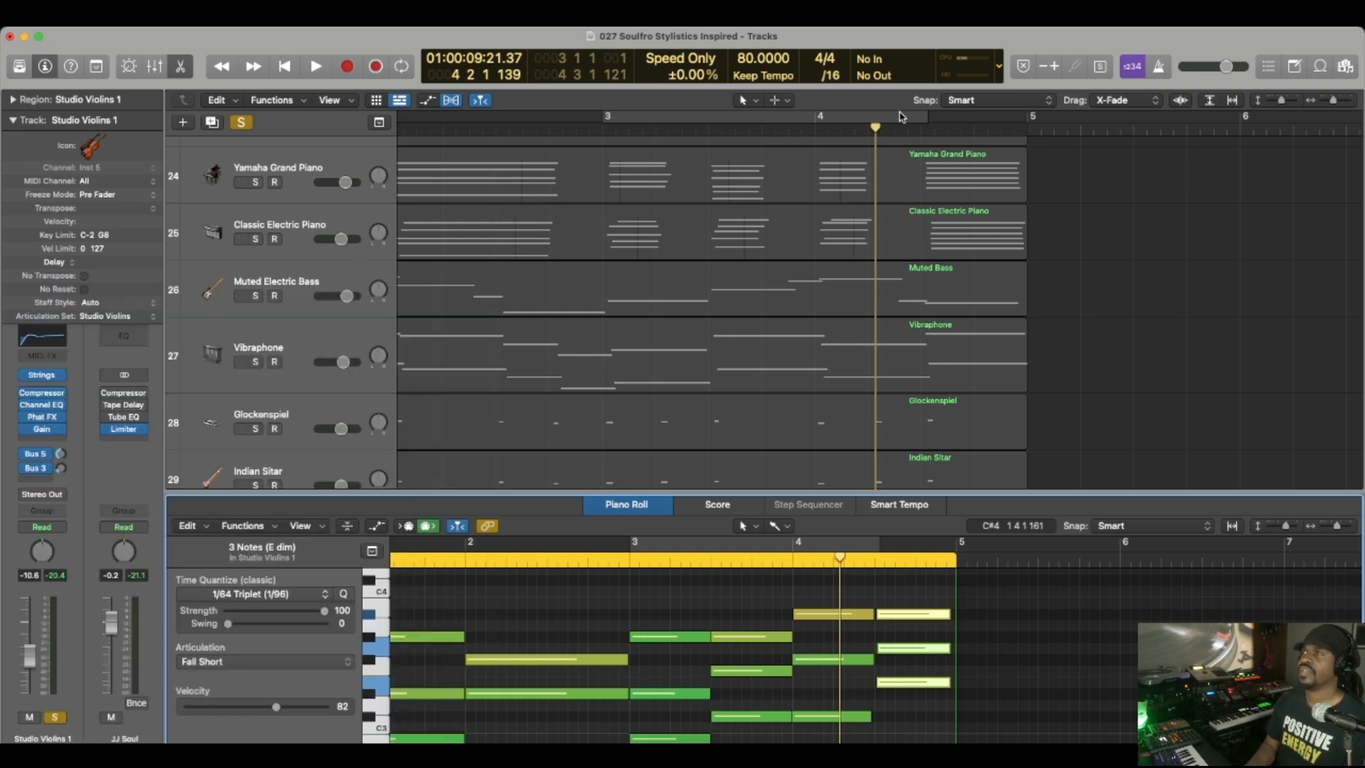
Turn cycling on with the range extended to bar 5, and play the violins from bar 3 to the end
{"action": "left_click", "coordinate": [917, 115]}
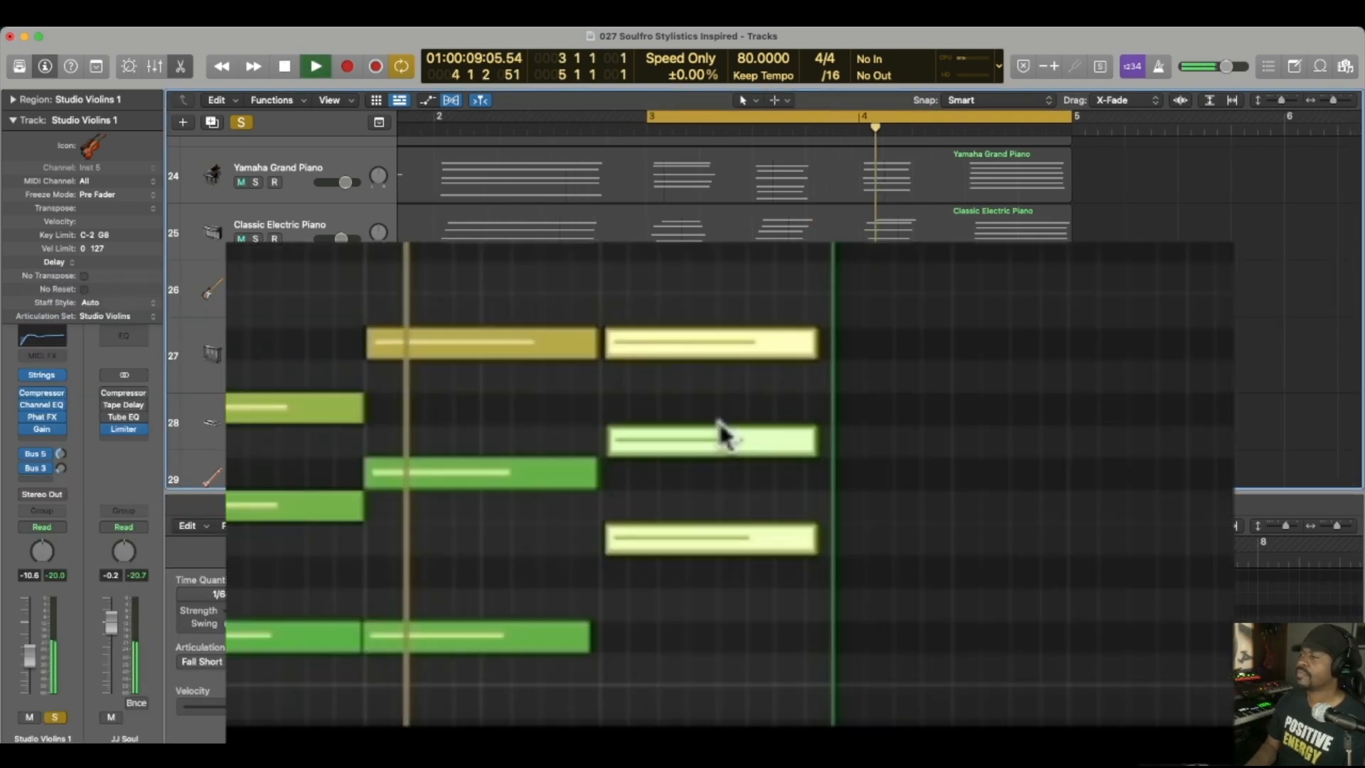
{"action": "mouse_move", "coordinate": [719, 427]}
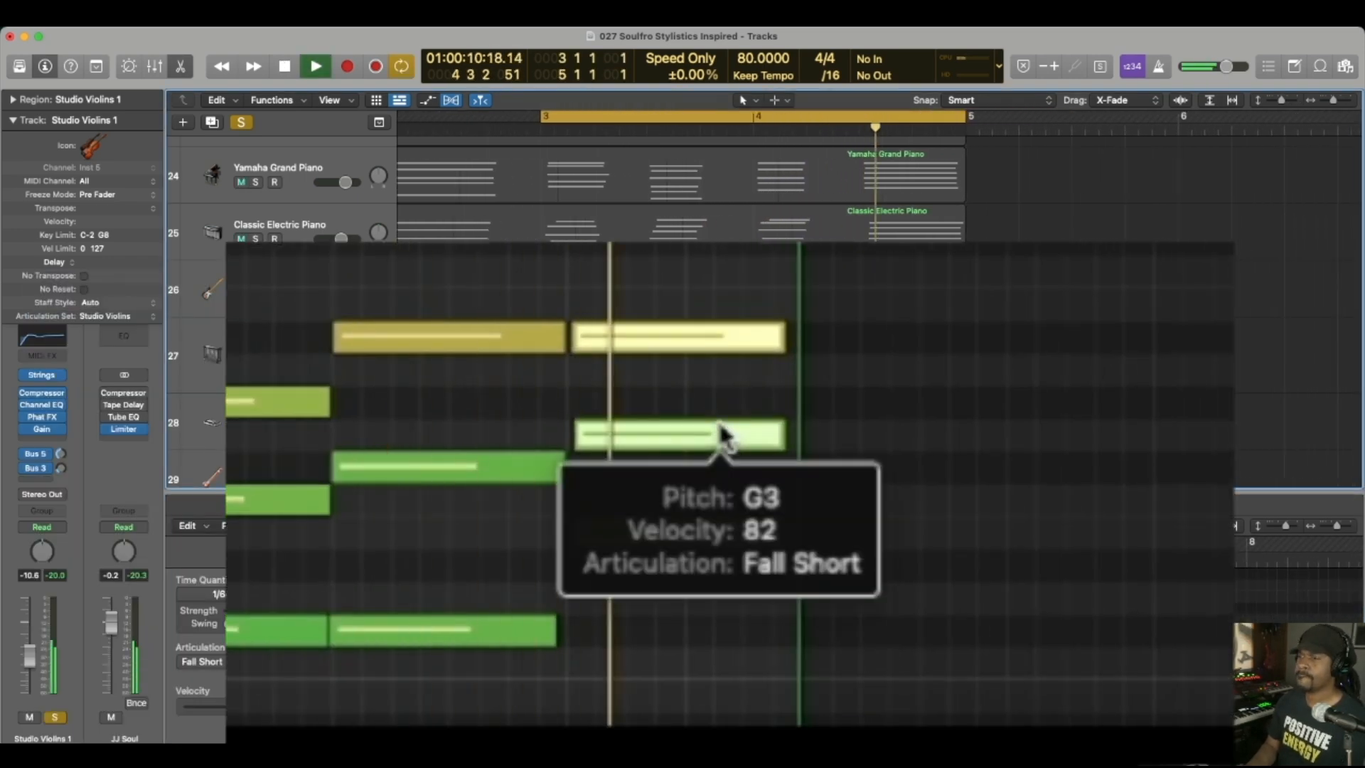
{"action": "key", "text": "space"}
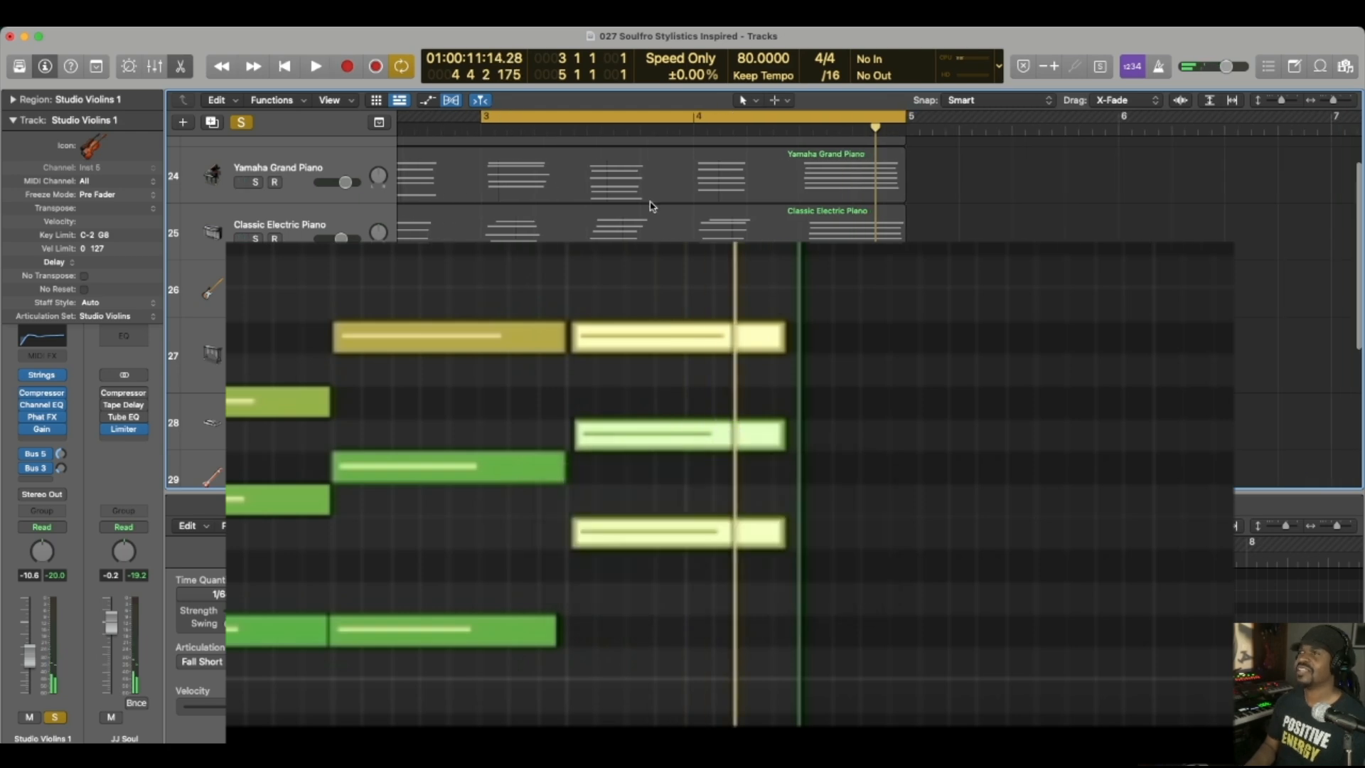
Extend the cycle range back to bar 1 and play the whole four-bar violin part
{"action": "scroll", "coordinate": [651, 207], "scroll_direction": "left", "scroll_amount": 5}
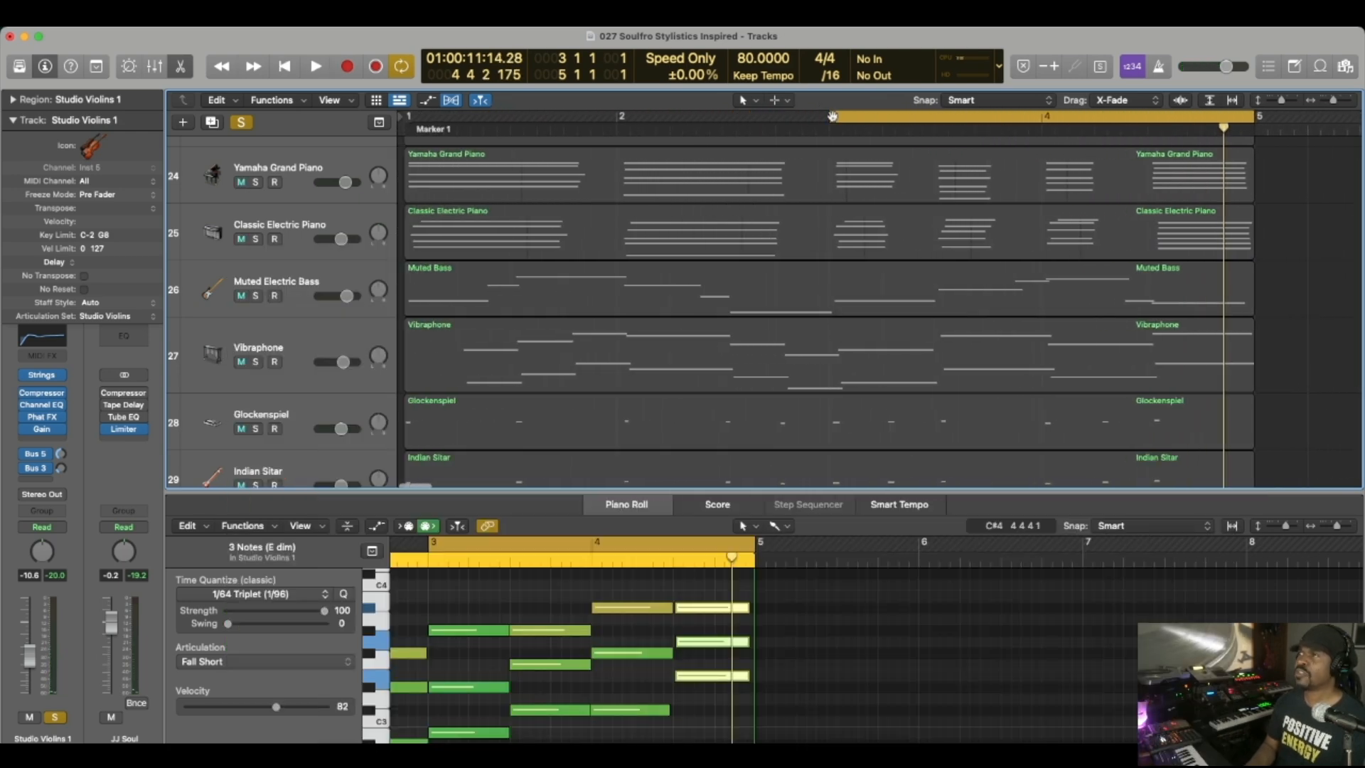
{"action": "left_click_drag", "start_coordinate": [830, 117], "coordinate": [382, 134]}
{"action": "key", "text": "space"}
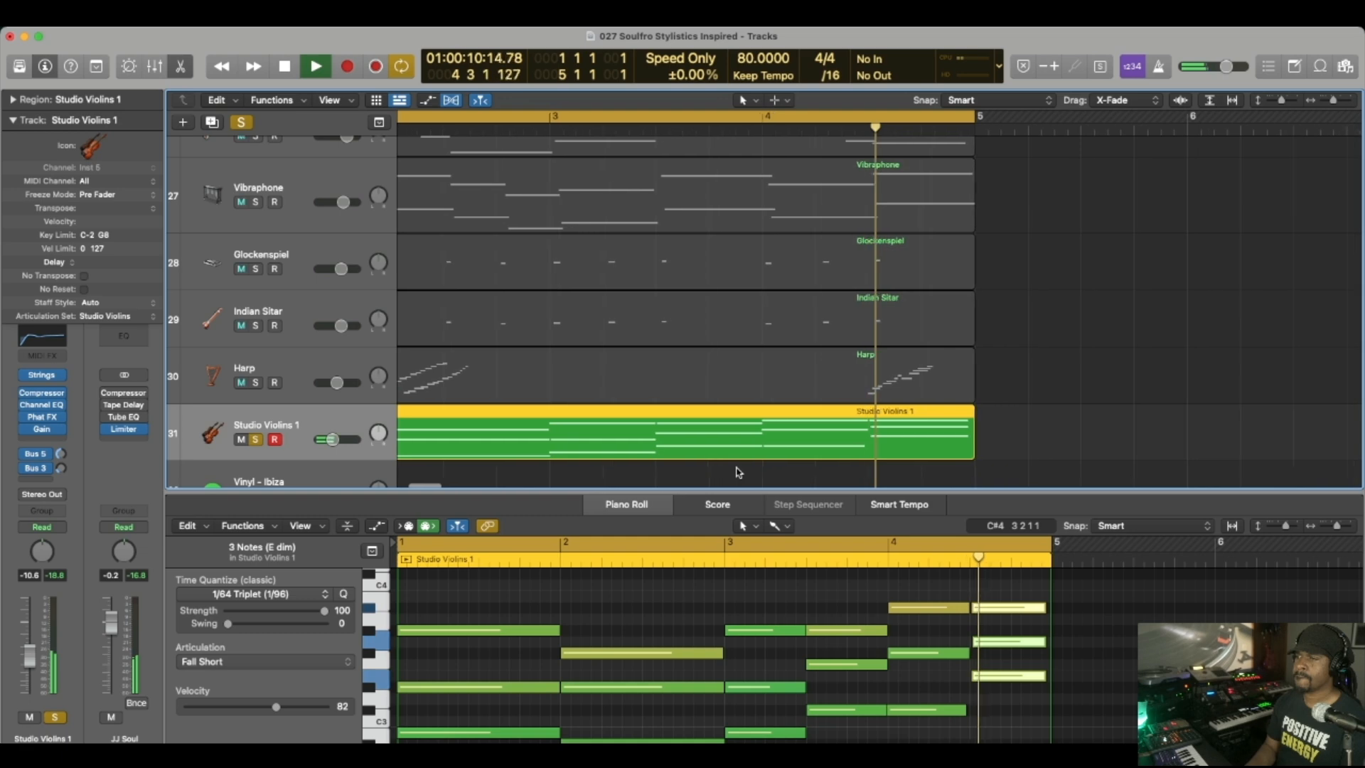
{"action": "key", "text": "space"}
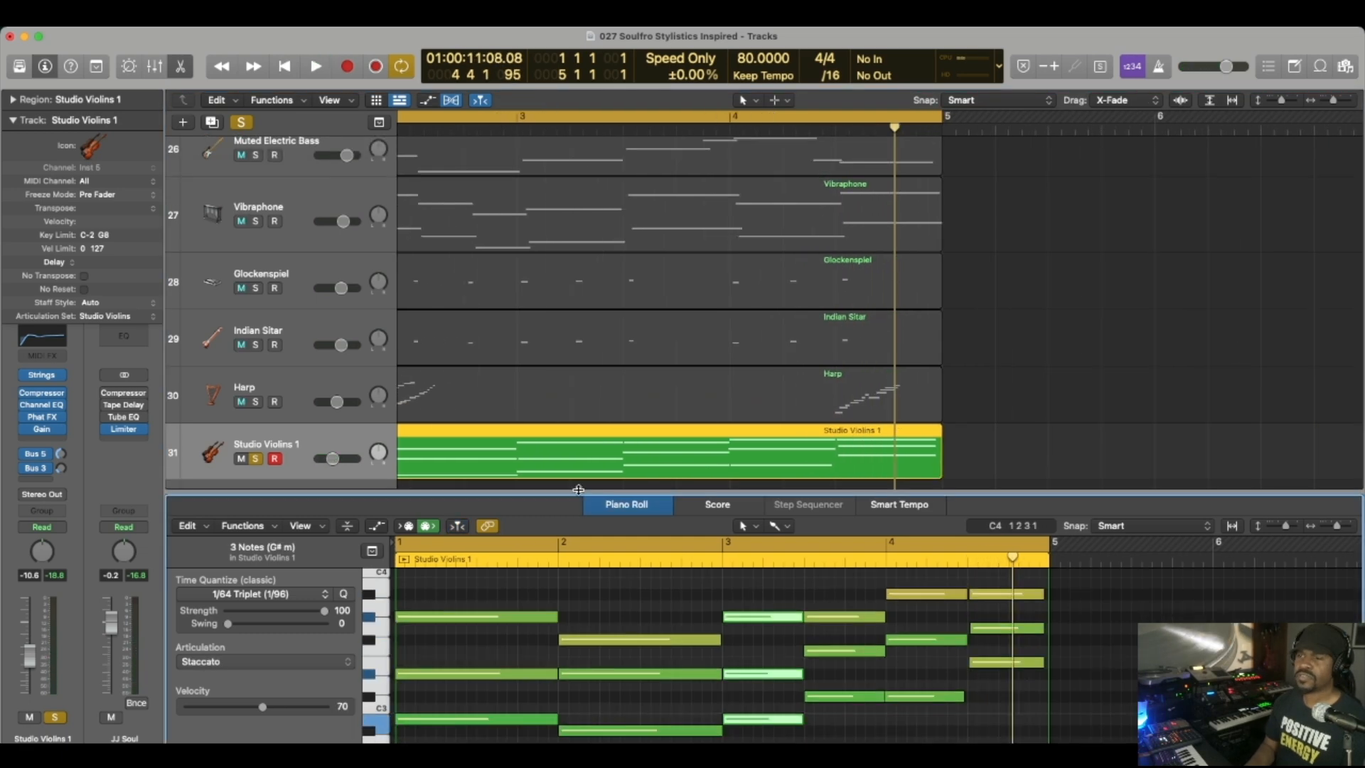
Show the violin region's automation in the Piano Roll, set it to MIDI Volume and enlarge the lane
{"action": "scroll", "coordinate": [597, 470], "scroll_direction": "down", "scroll_amount": 1}
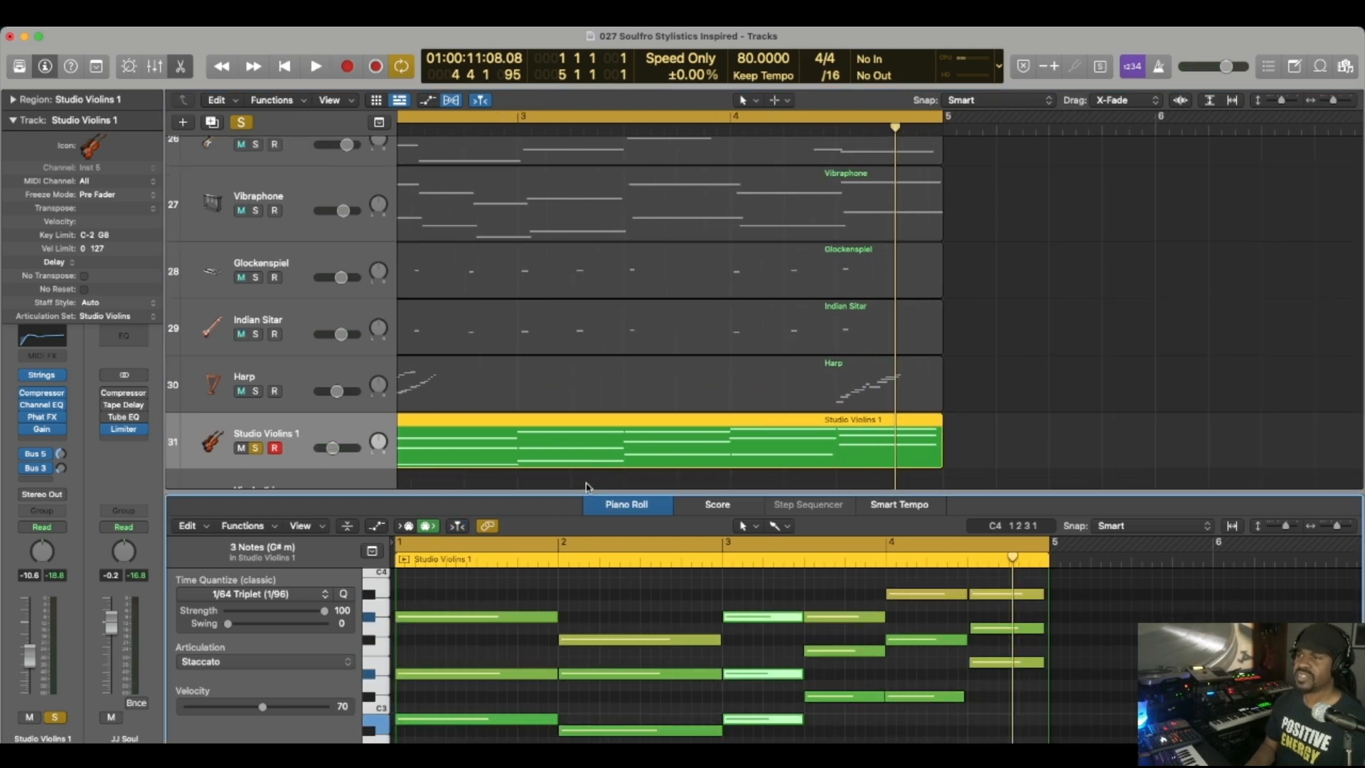
{"action": "left_click", "coordinate": [573, 583]}
{"action": "key", "text": "a"}
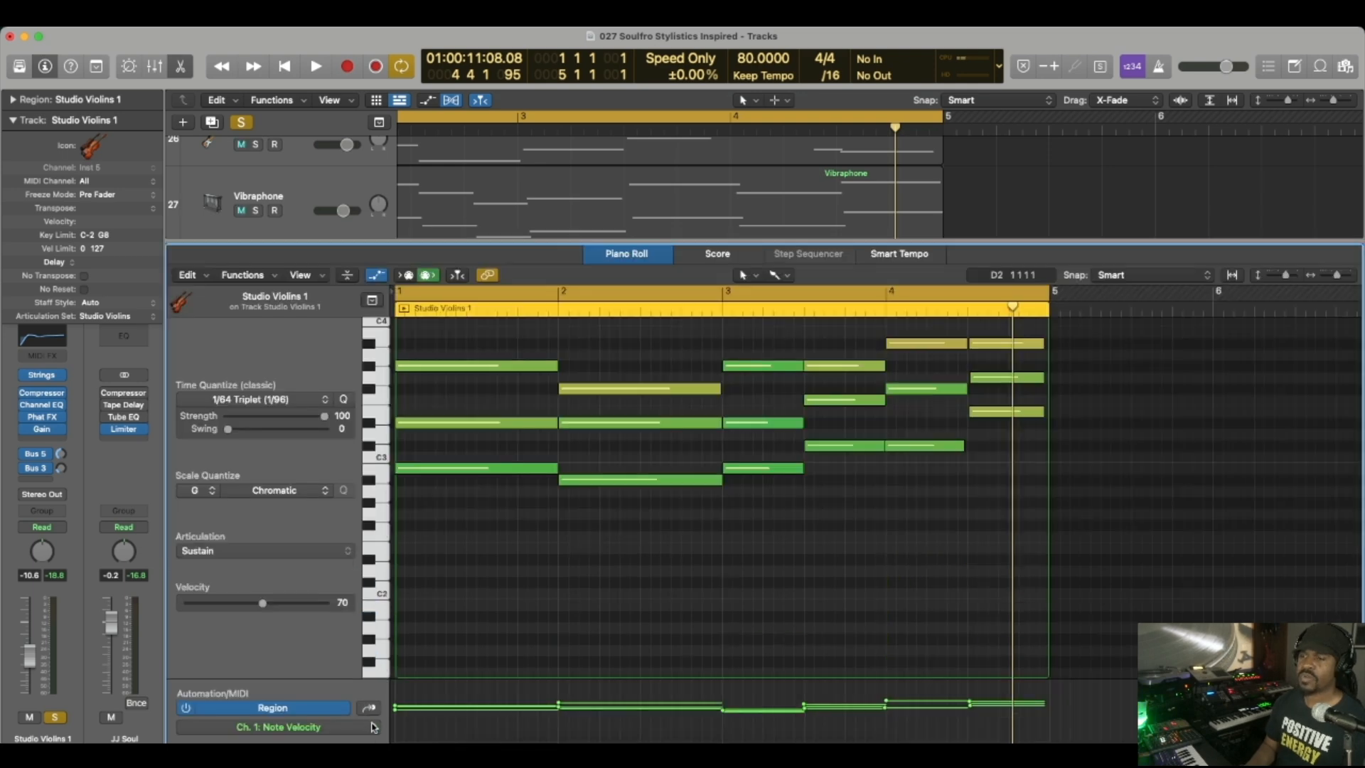
{"action": "left_click", "coordinate": [375, 727]}
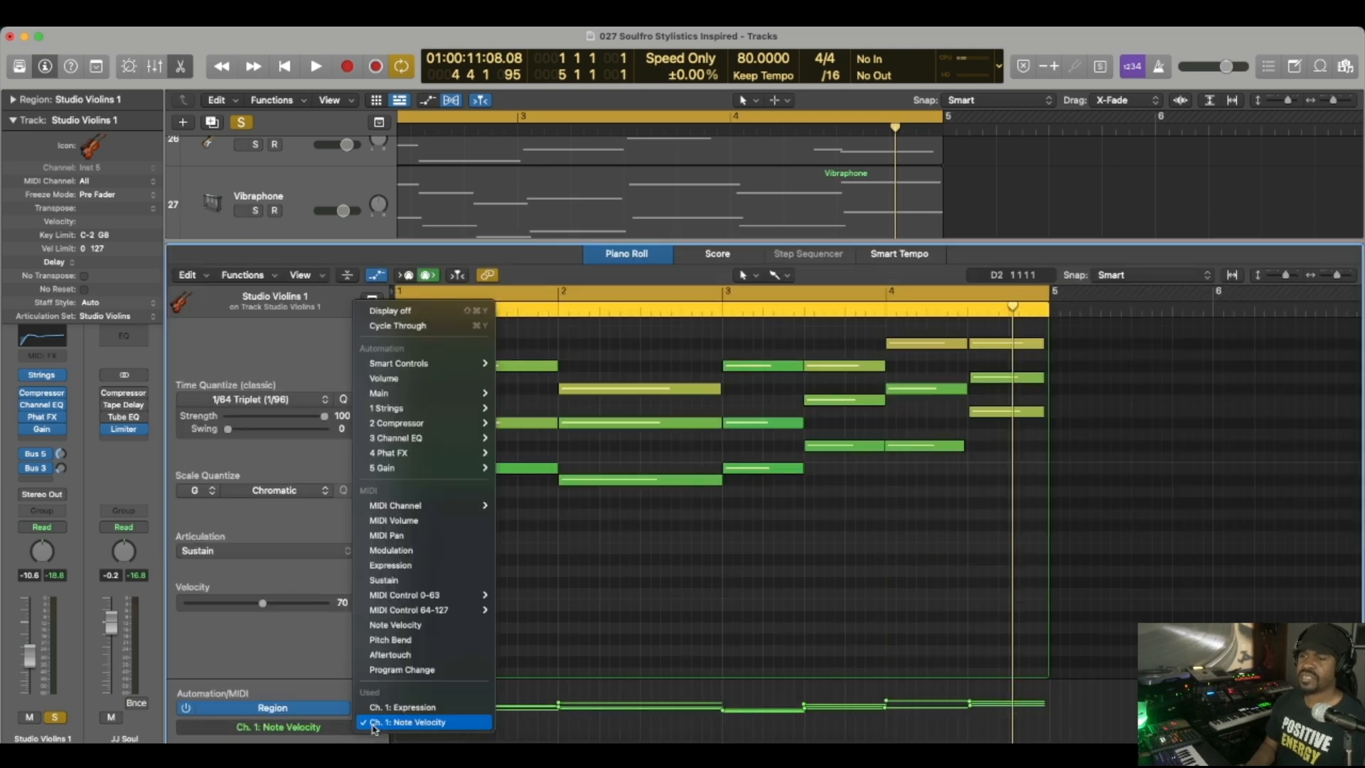
{"action": "left_click", "coordinate": [399, 522]}
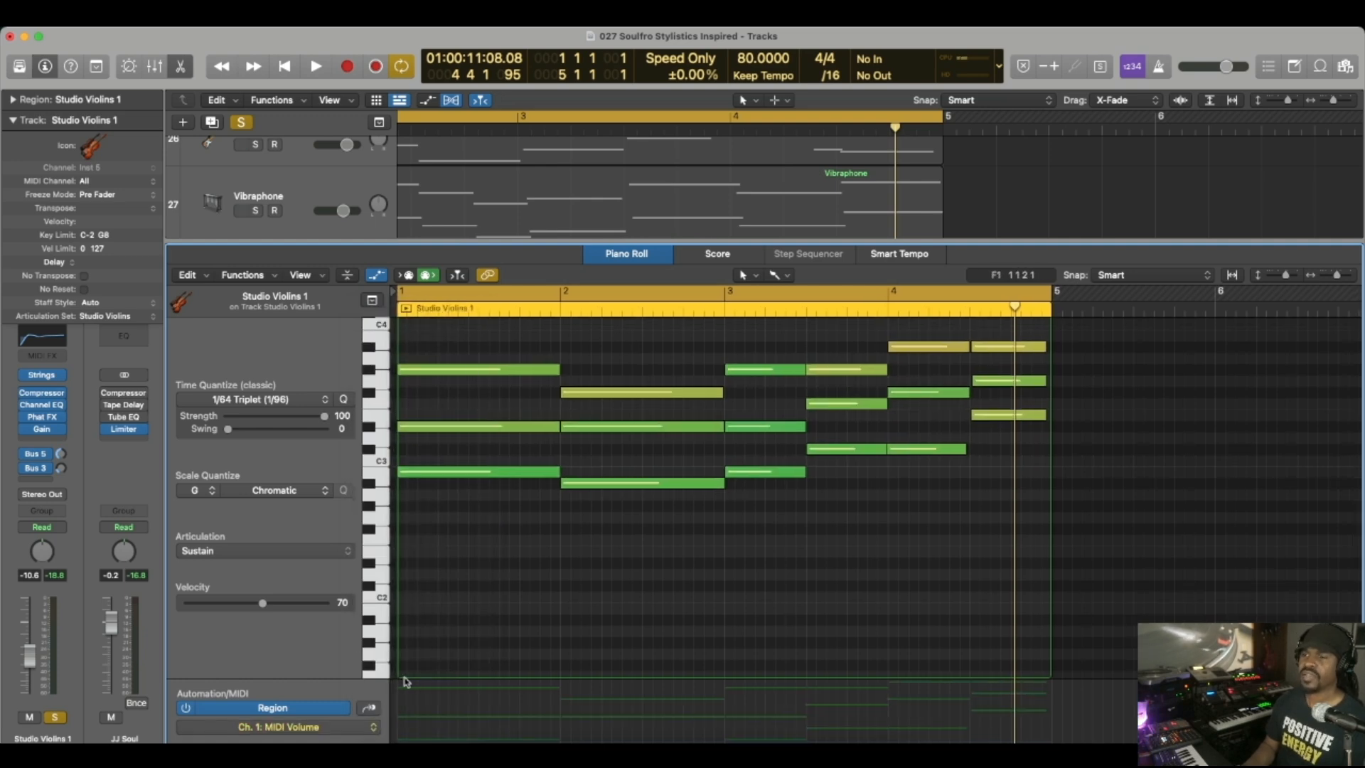
{"action": "left_click_drag", "start_coordinate": [331, 676], "coordinate": [331, 526]}
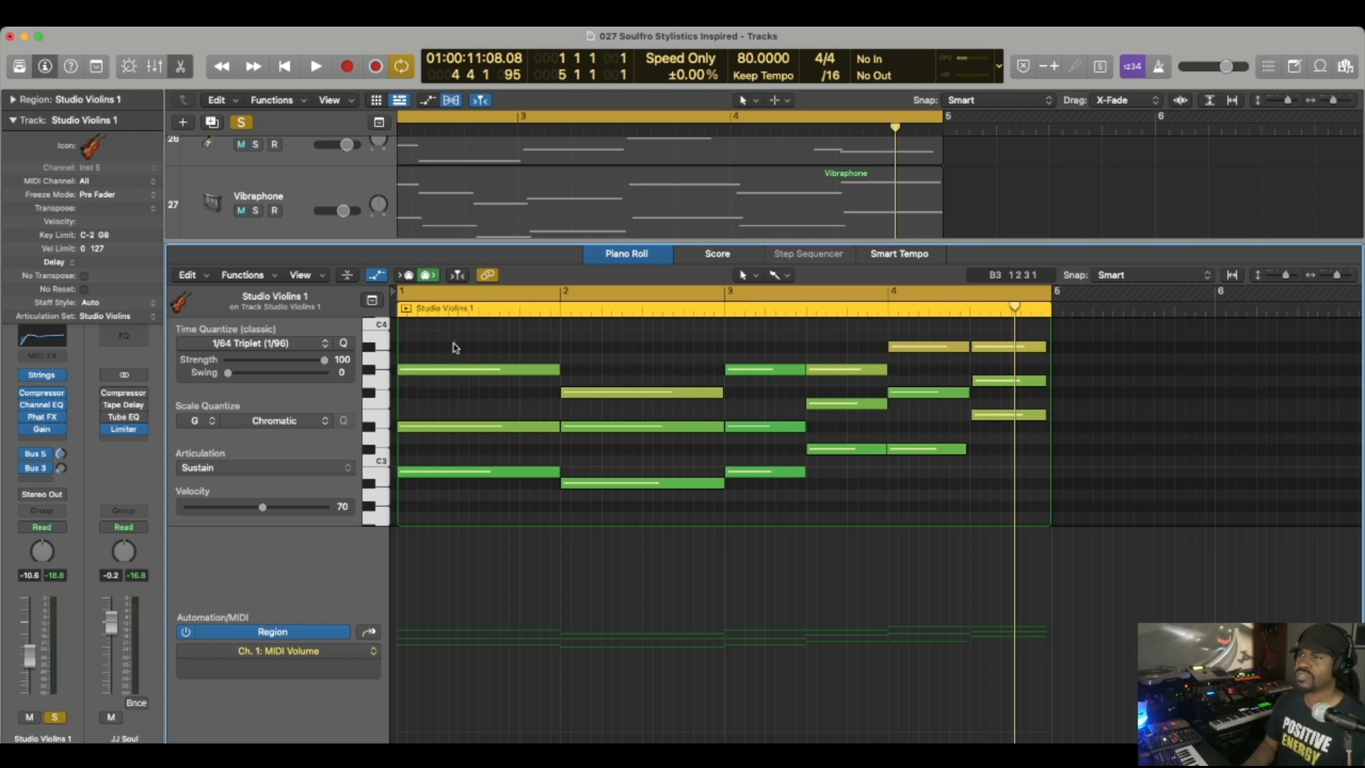
Draw a MIDI Volume curve rising from 26 to 89 in bar 1, dropping to 50 at bar 2 and climbing back to 89
{"action": "left_click_drag", "start_coordinate": [455, 348], "coordinate": [617, 498]}
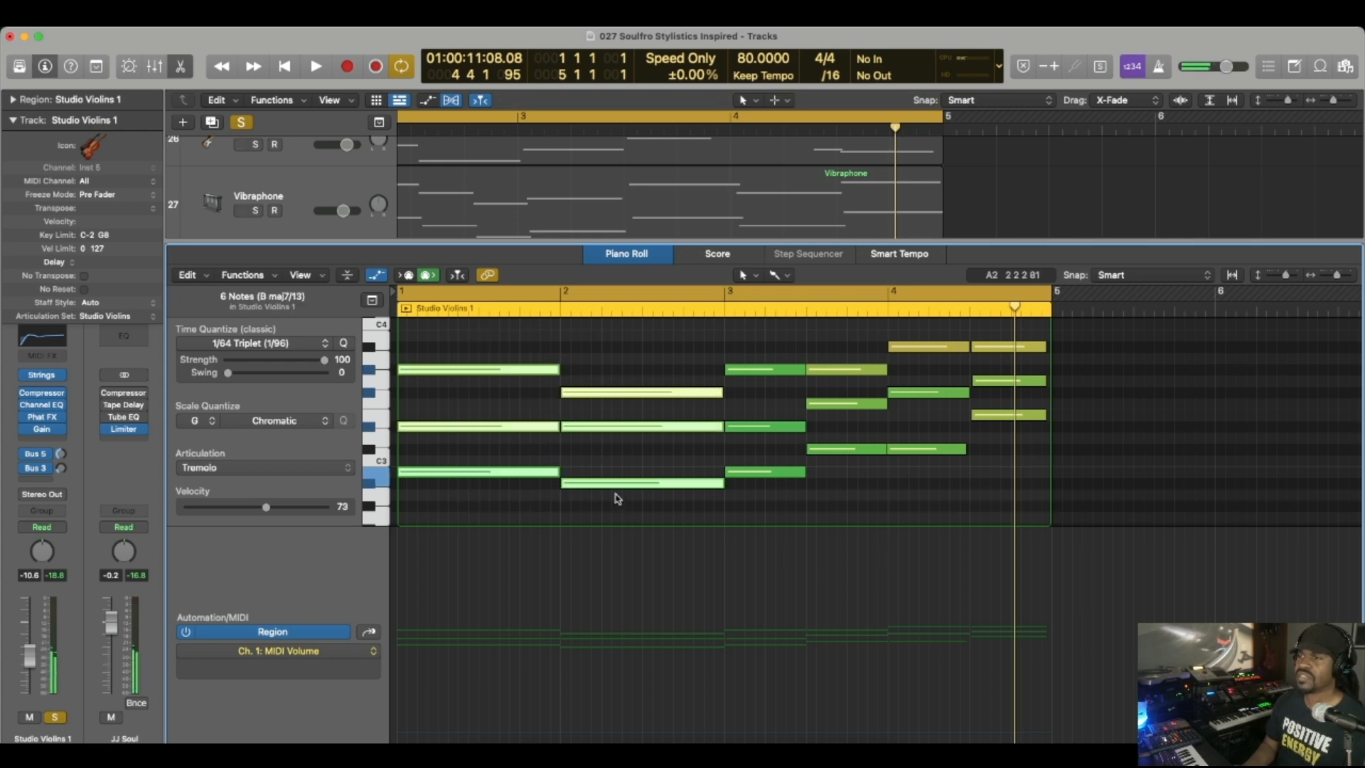
{"action": "left_click", "coordinate": [407, 620]}
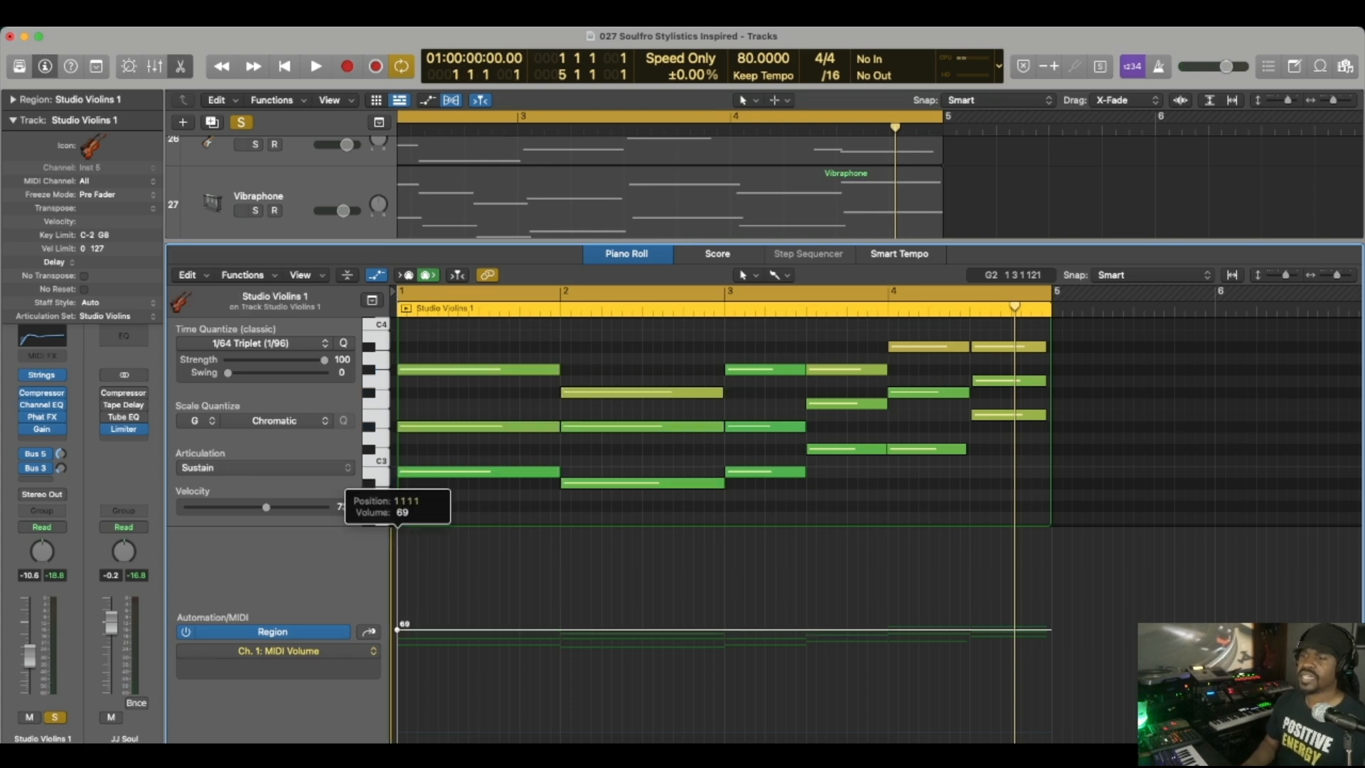
{"action": "left_click_drag", "start_coordinate": [398, 629], "coordinate": [451, 639]}
{"action": "left_click_drag", "start_coordinate": [513, 571], "coordinate": [649, 490]}
{"action": "left_click", "coordinate": [718, 491]}
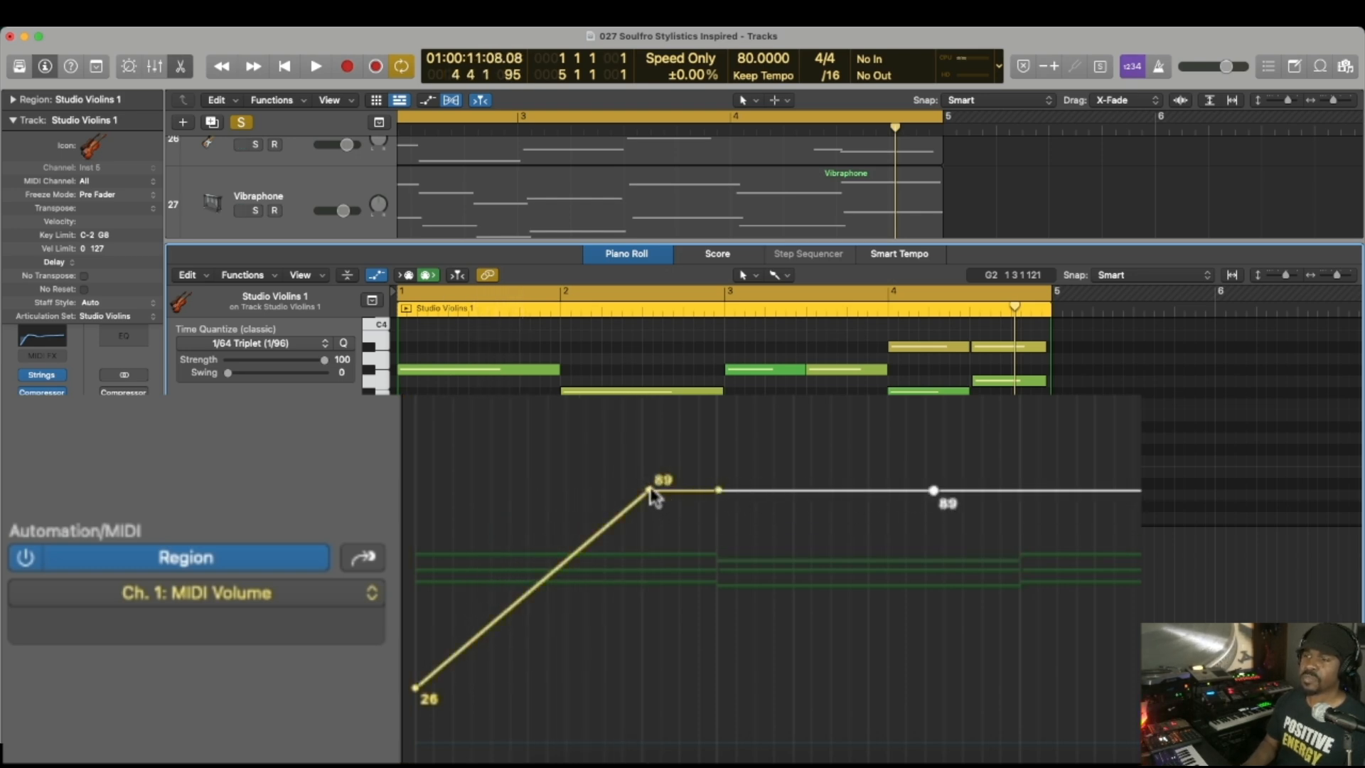
{"action": "left_click_drag", "start_coordinate": [651, 492], "coordinate": [718, 612]}
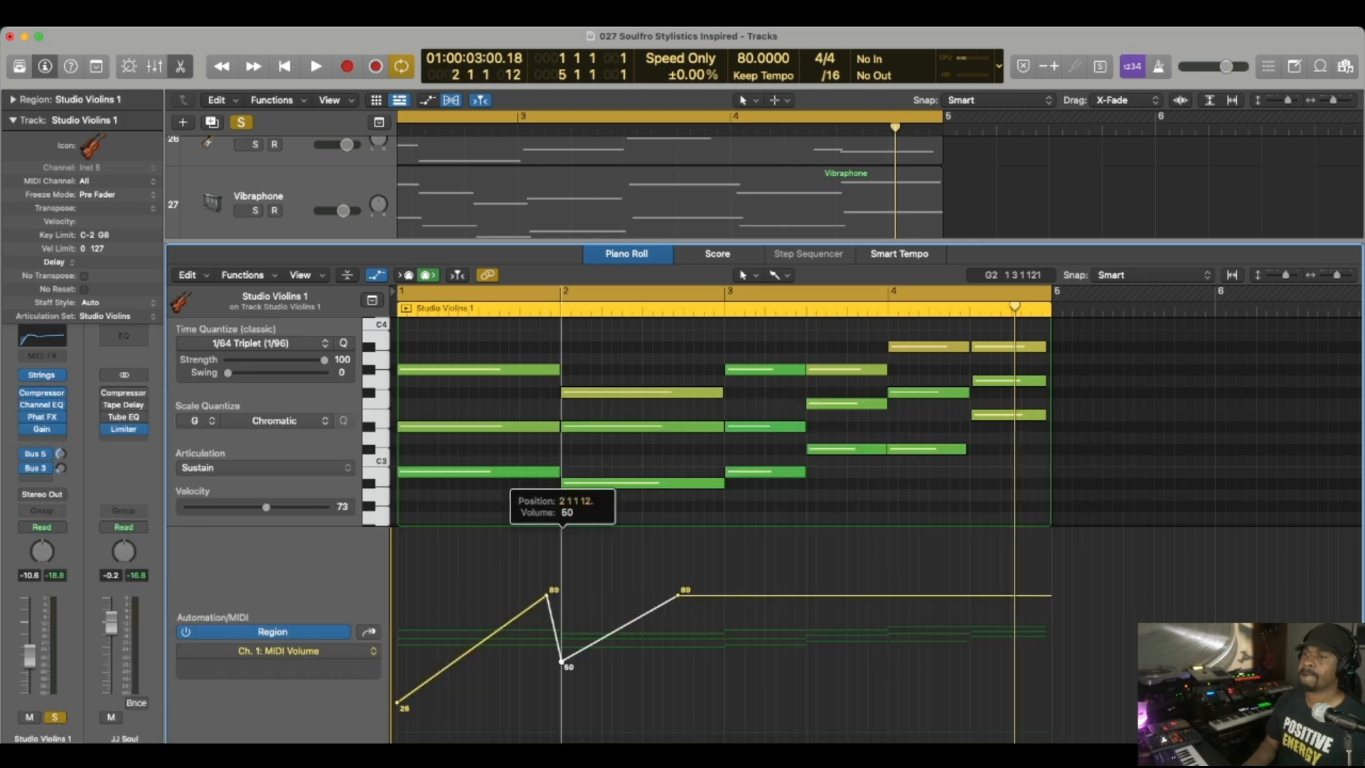
Reshape the MIDI Volume curve to rise from 53 to 104 across bar 1 and 56 to 106 across bar 2, and play it
{"action": "left_click_drag", "start_coordinate": [561, 661], "coordinate": [562, 683]}
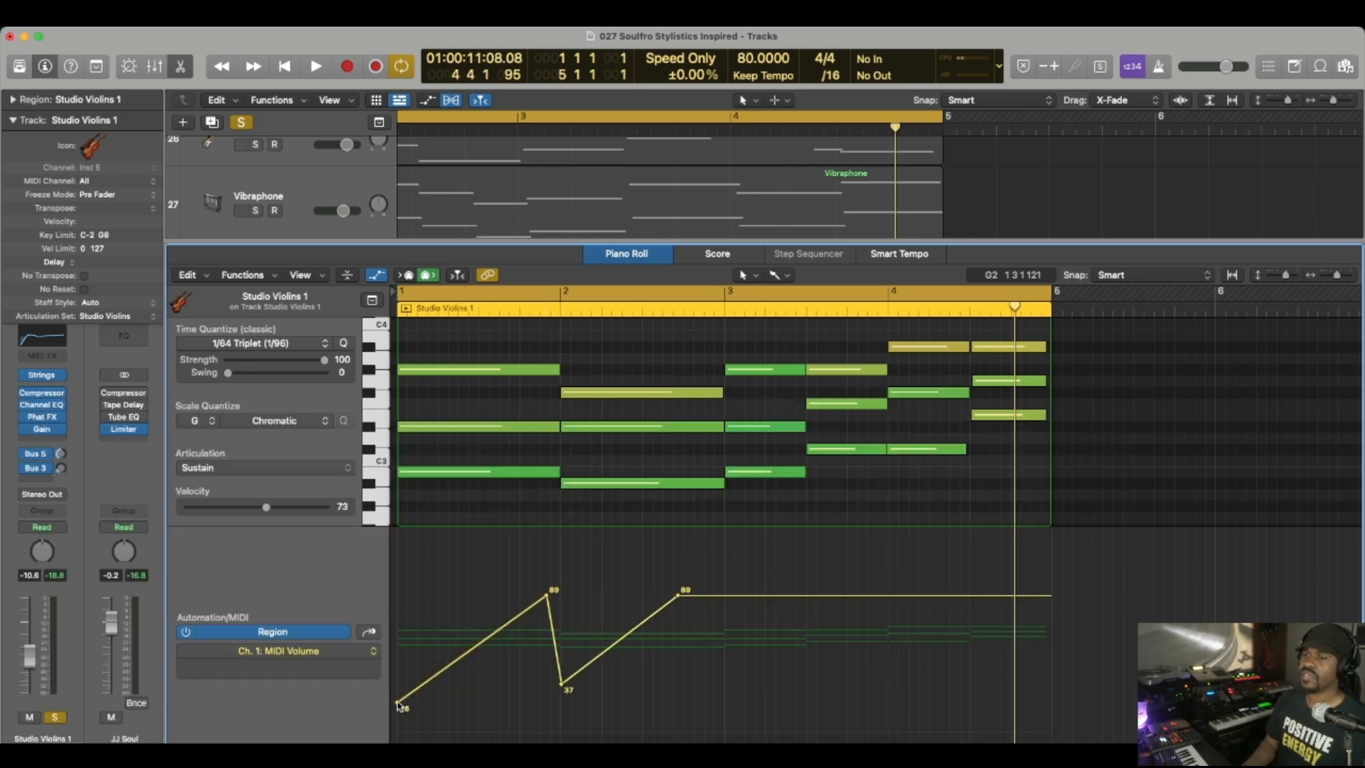
{"action": "key", "text": "super+z"}
{"action": "left_click_drag", "start_coordinate": [678, 595], "coordinate": [724, 566]}
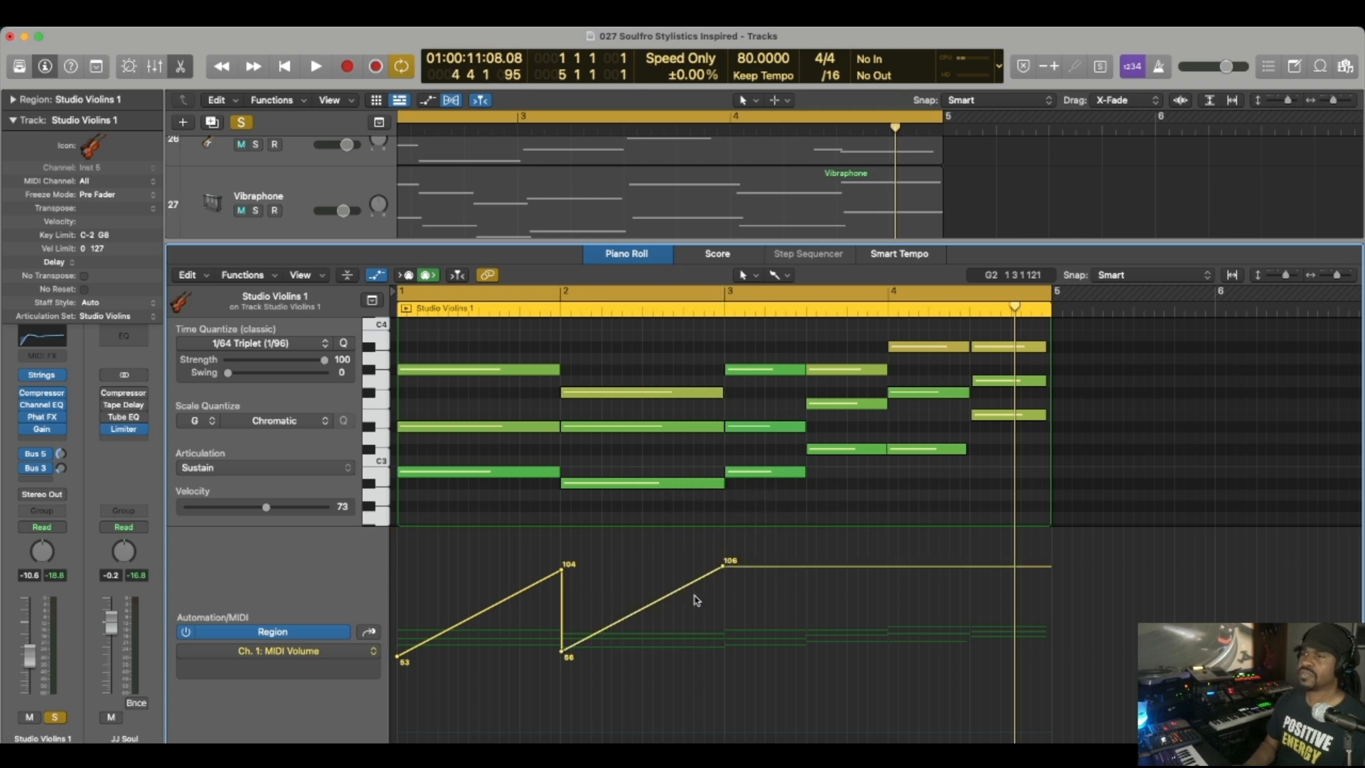
{"action": "key", "text": "Return"}
{"action": "key", "text": "space"}
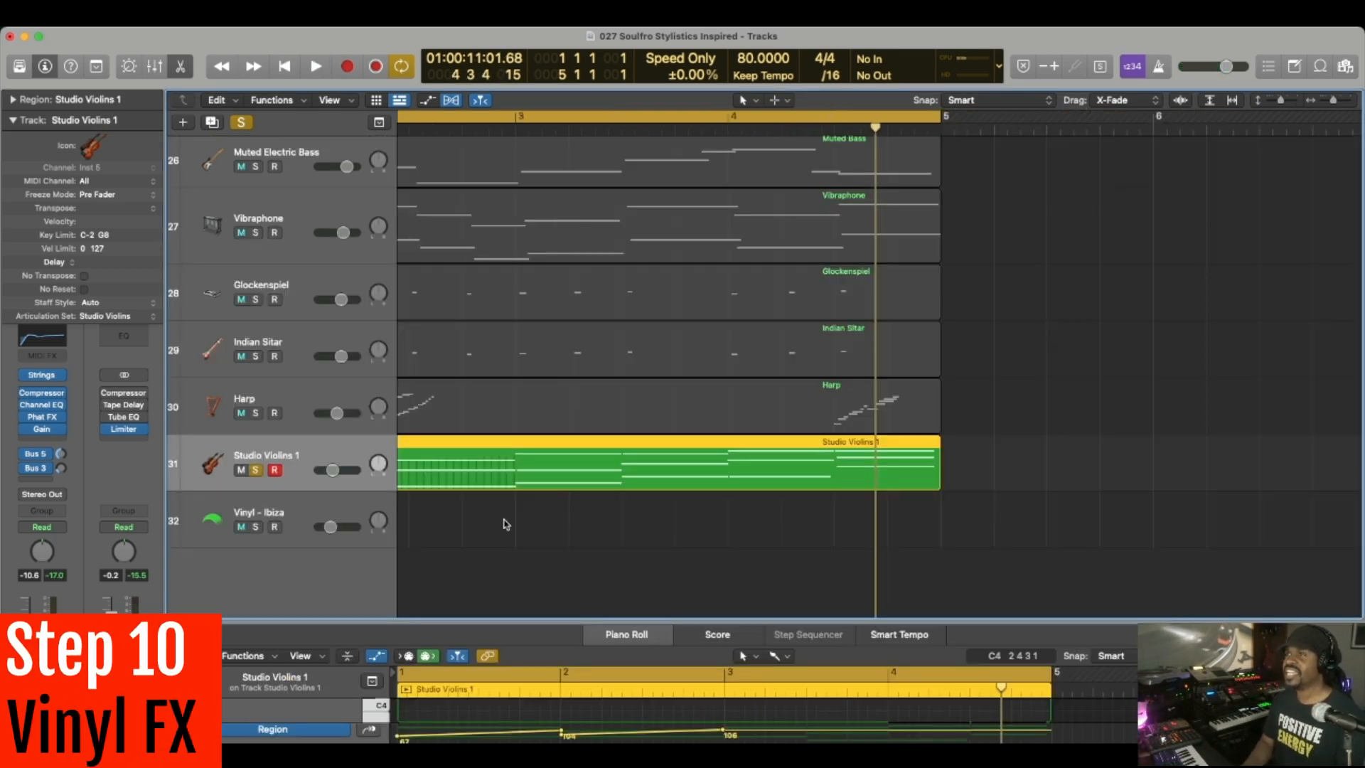
Select the Vinyl - Ibiza track and collapse its track parameters in the inspector
{"action": "key", "text": "2"}
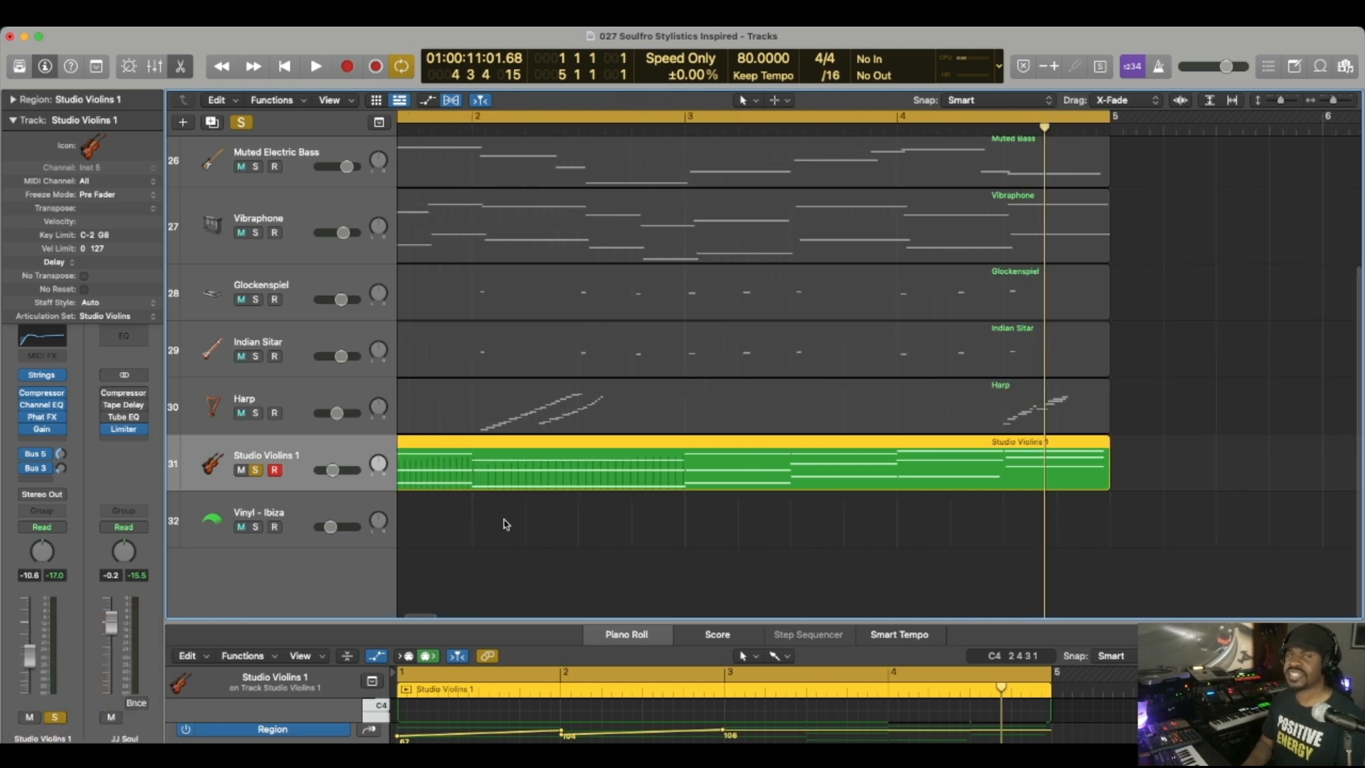
{"action": "left_click", "coordinate": [306, 510]}
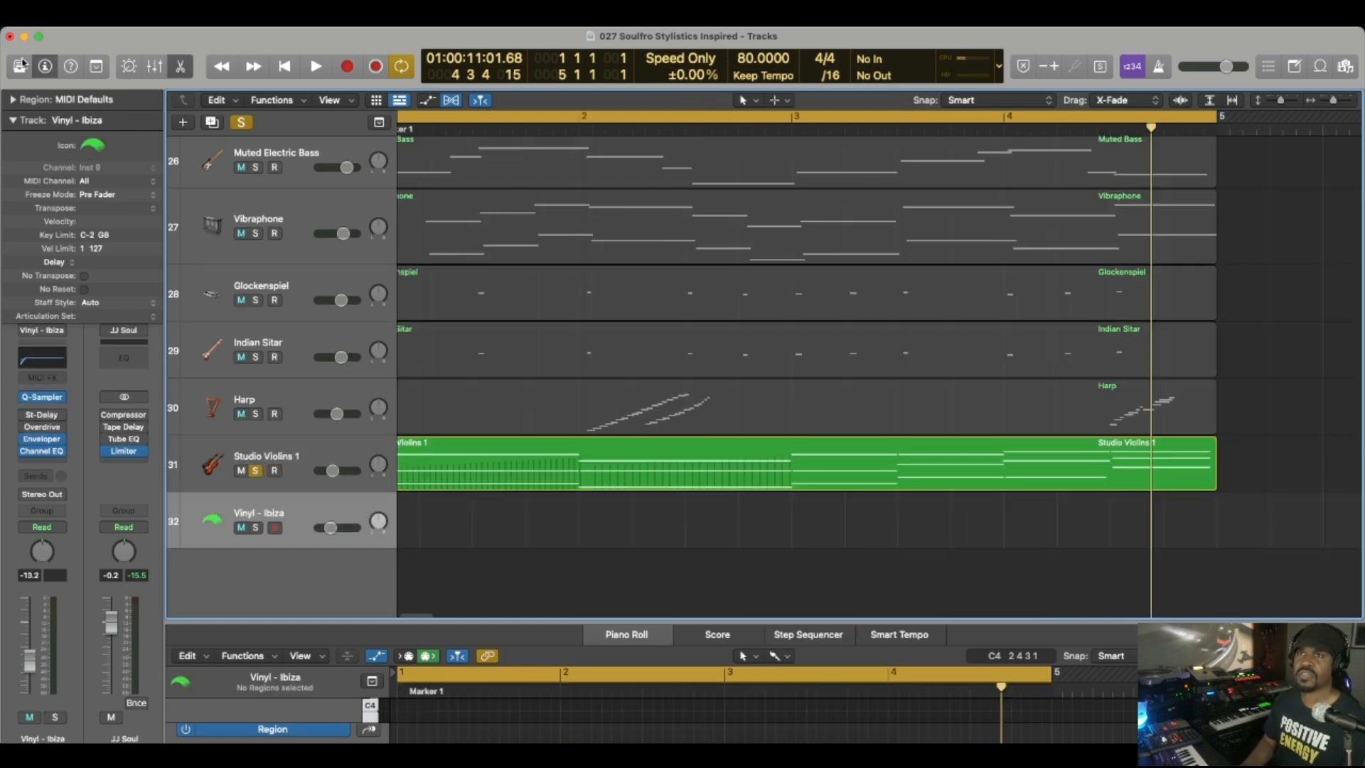
{"action": "left_click", "coordinate": [12, 123]}
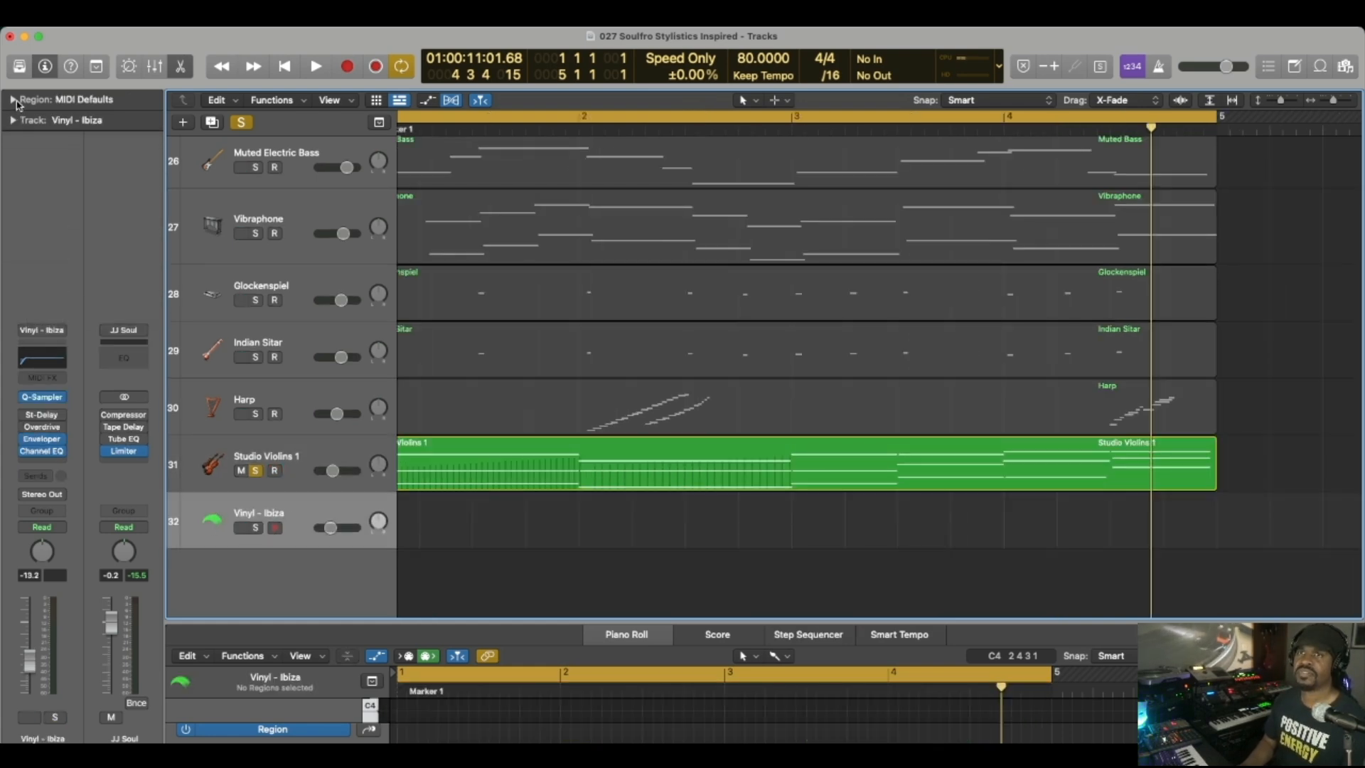
Search the sound library for "vinyl" to locate the Vinyl - Ibiza patch, and hide the library
{"action": "key", "text": "y"}
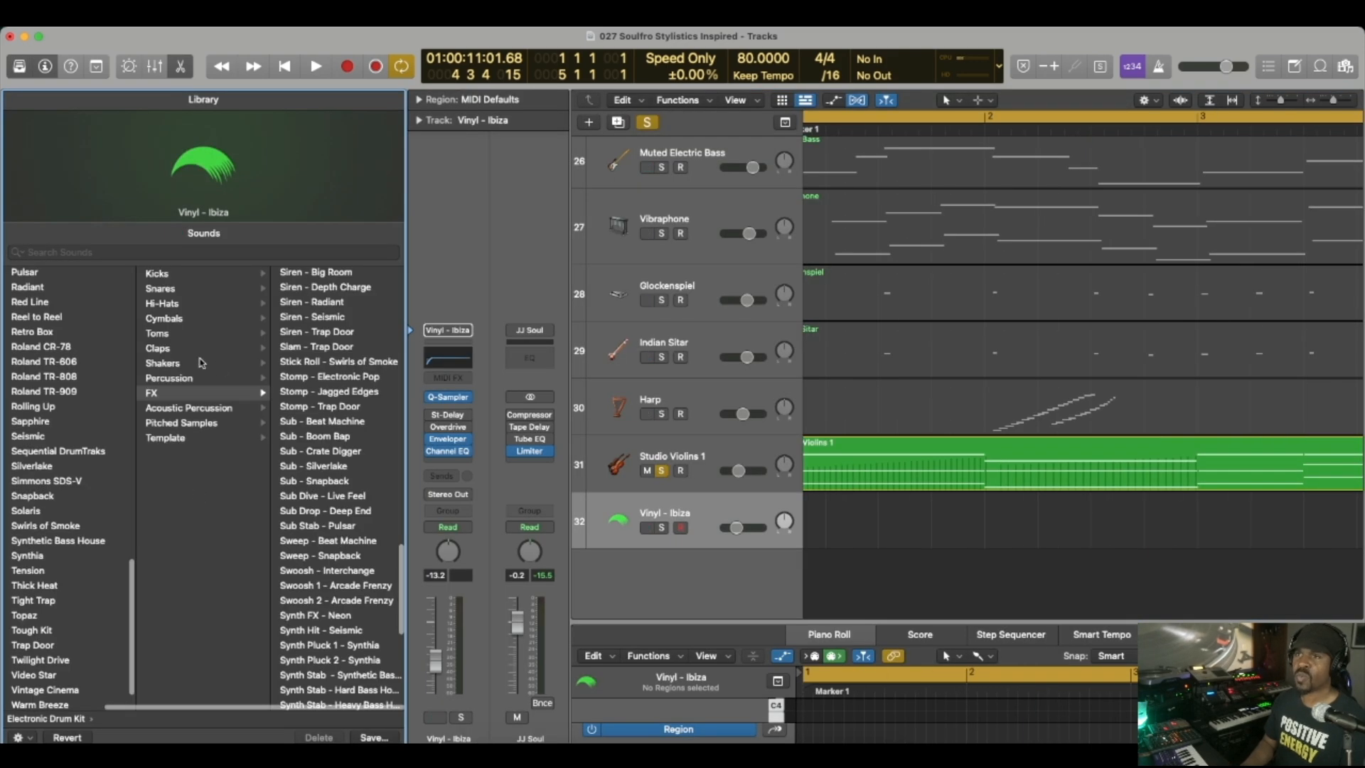
{"action": "key", "text": "Left"}
{"action": "key", "text": "Left"}
{"action": "left_click", "coordinate": [86, 253]}
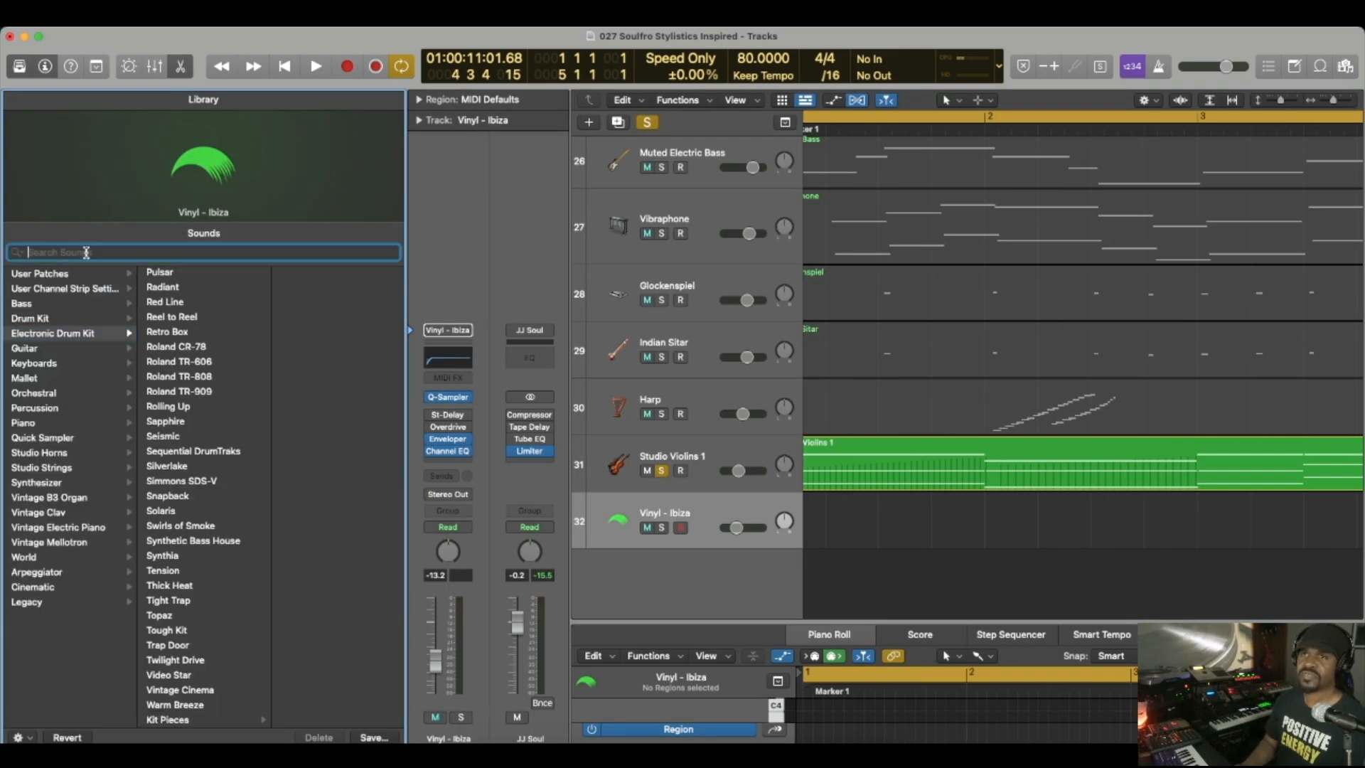
{"action": "type", "text": "vinyl"}
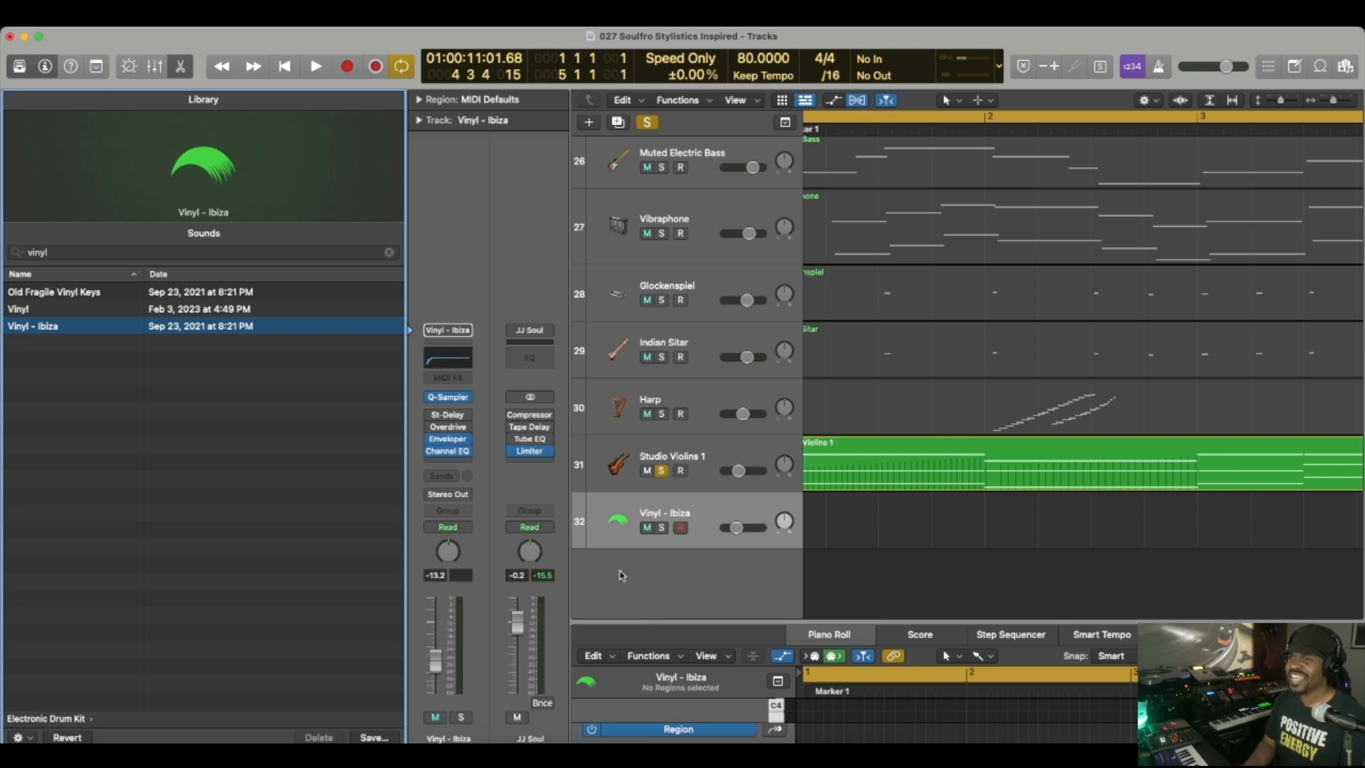
{"action": "key", "text": "y"}
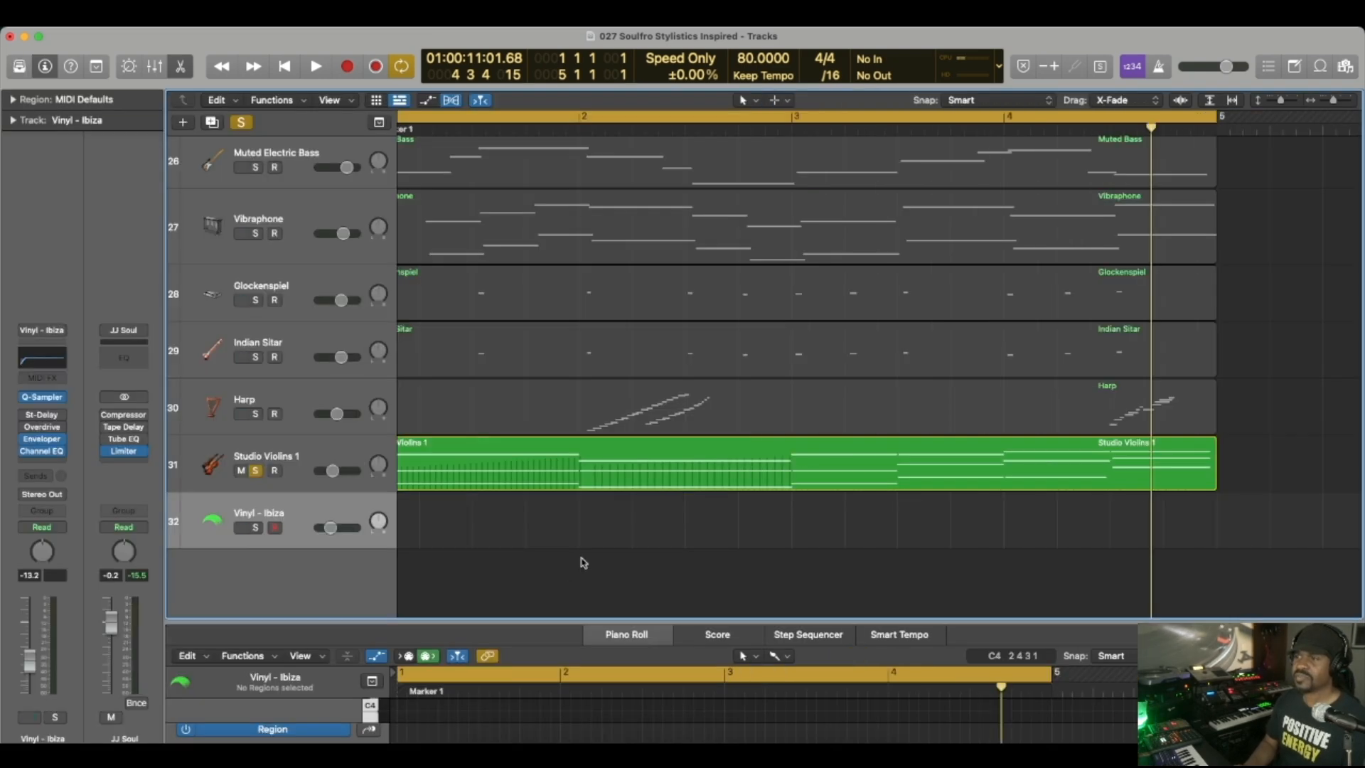
Audition the Vinyl - Ibiza sample in Quick Sampler and close the plug-in window
{"action": "left_click", "coordinate": [41, 400]}
{"action": "left_click_drag", "start_coordinate": [617, 207], "coordinate": [617, 90]}
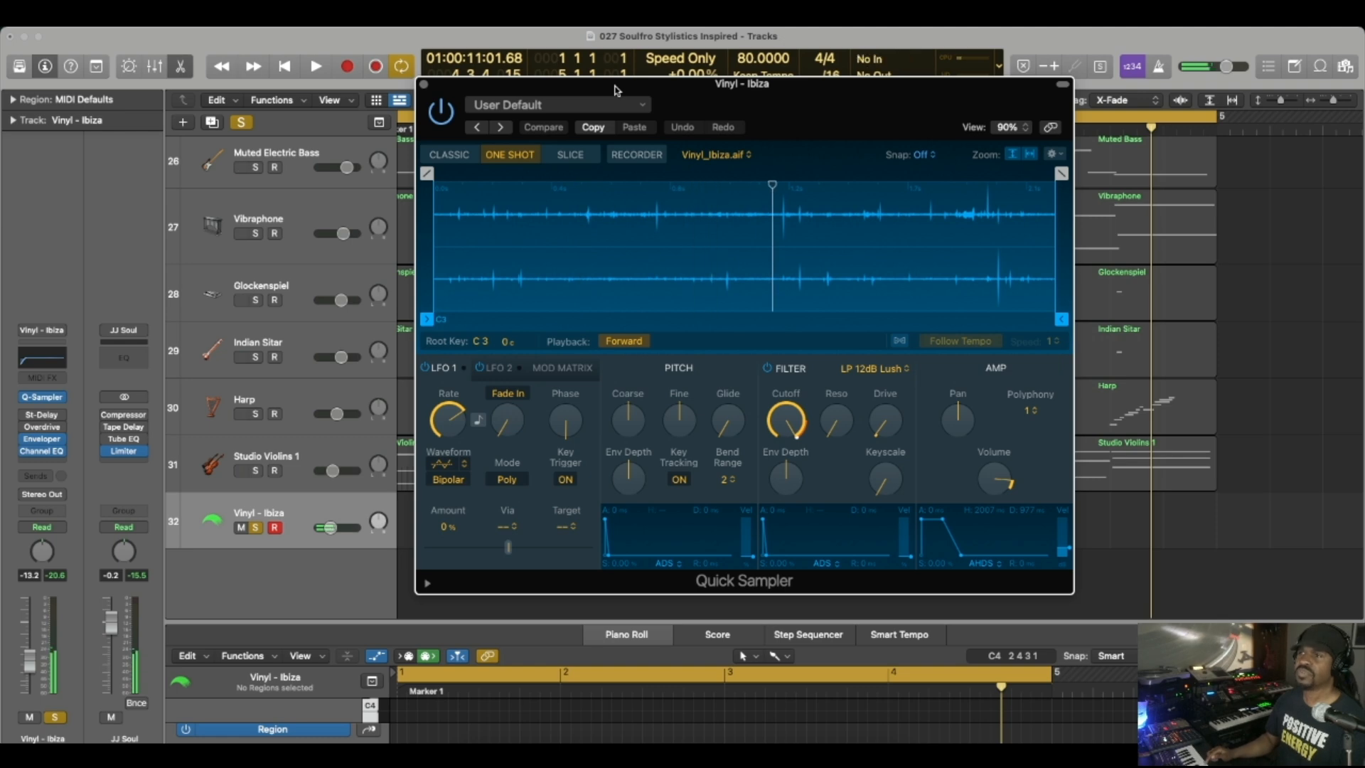
{"action": "left_click", "coordinate": [424, 84]}
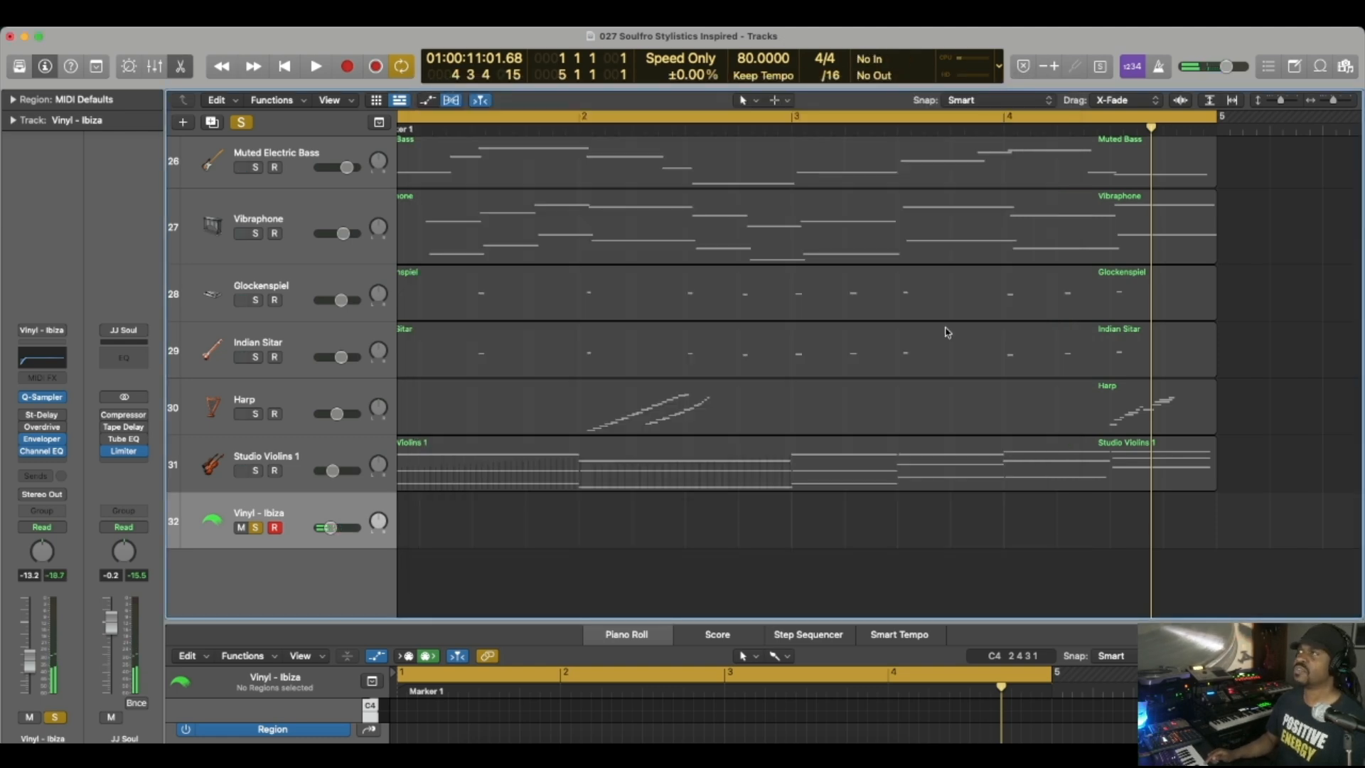
Record the Vinyl - Ibiza part across bars 1 to 4 and play the full beat from bar 1
{"action": "left_click", "coordinate": [347, 66]}
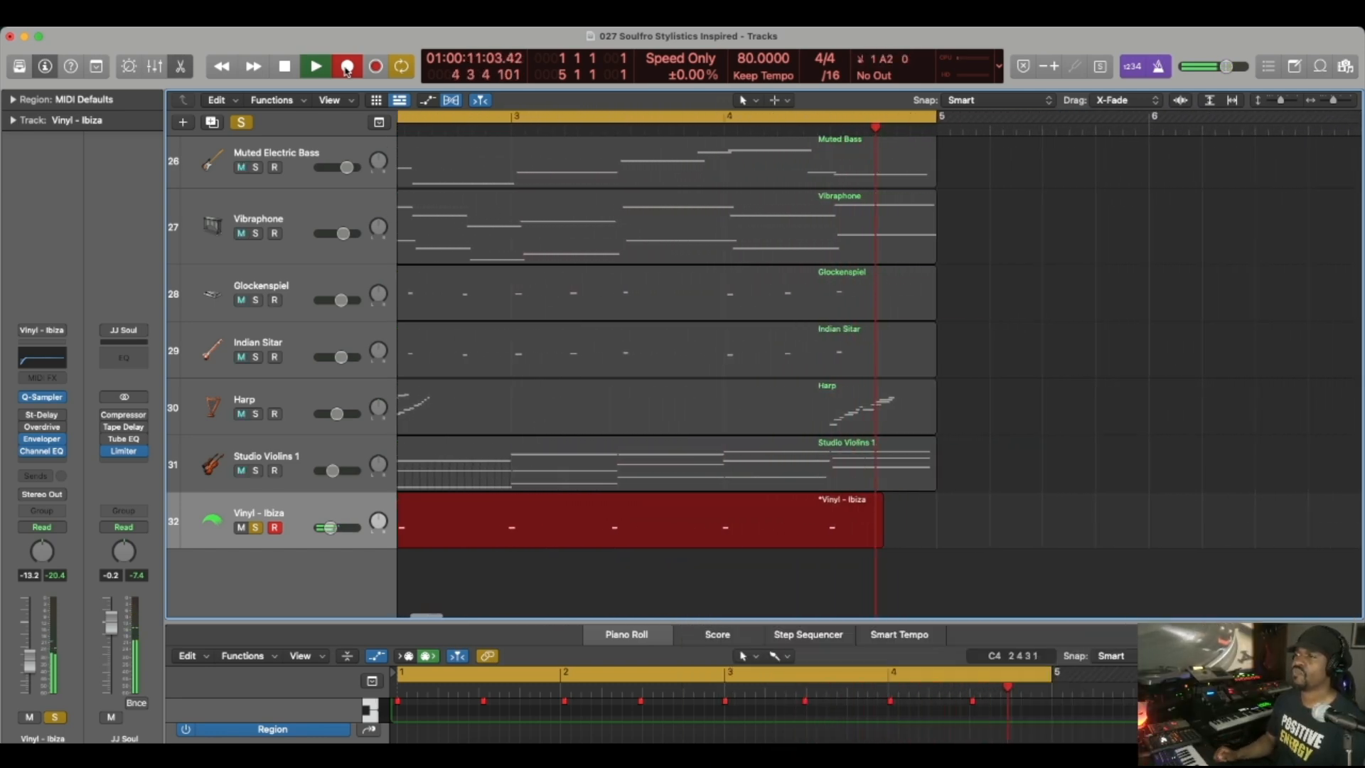
{"action": "key", "text": "4"}
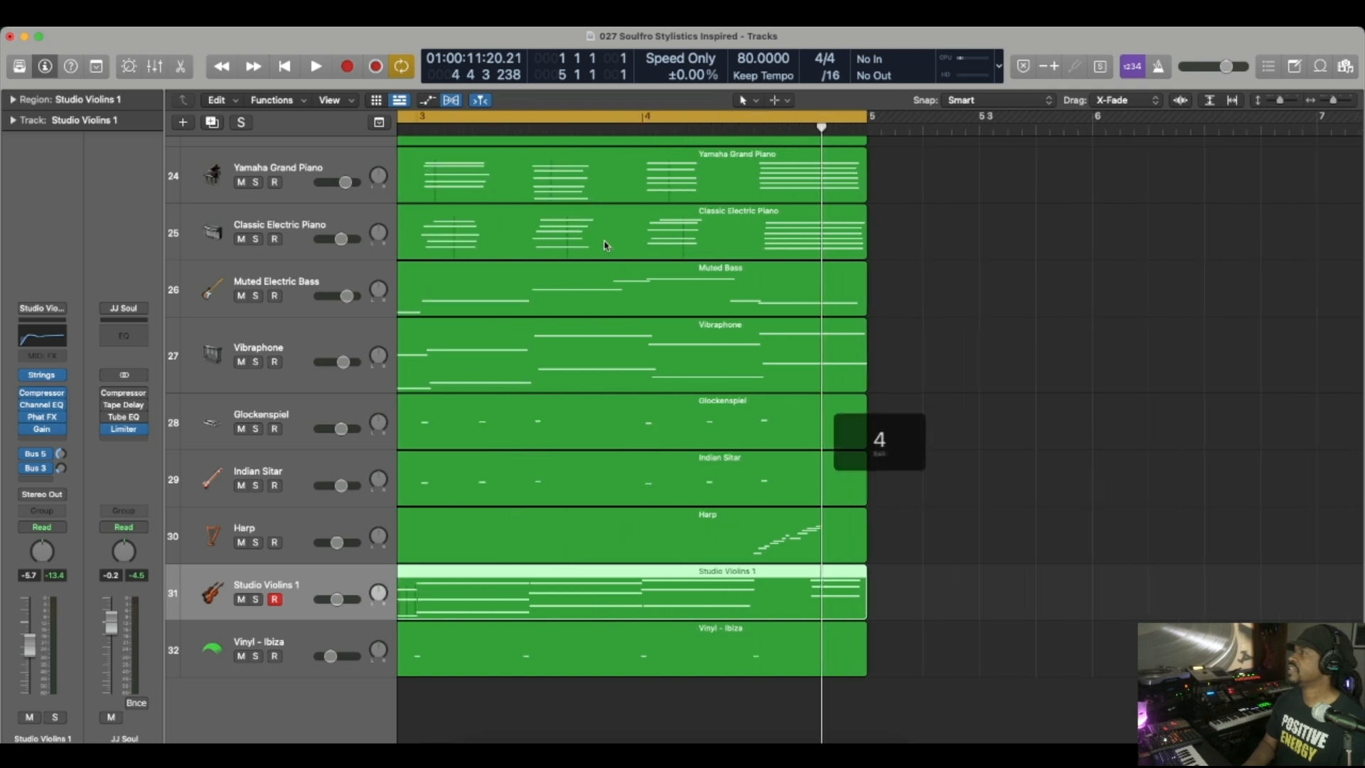
{"action": "key", "text": "1"}
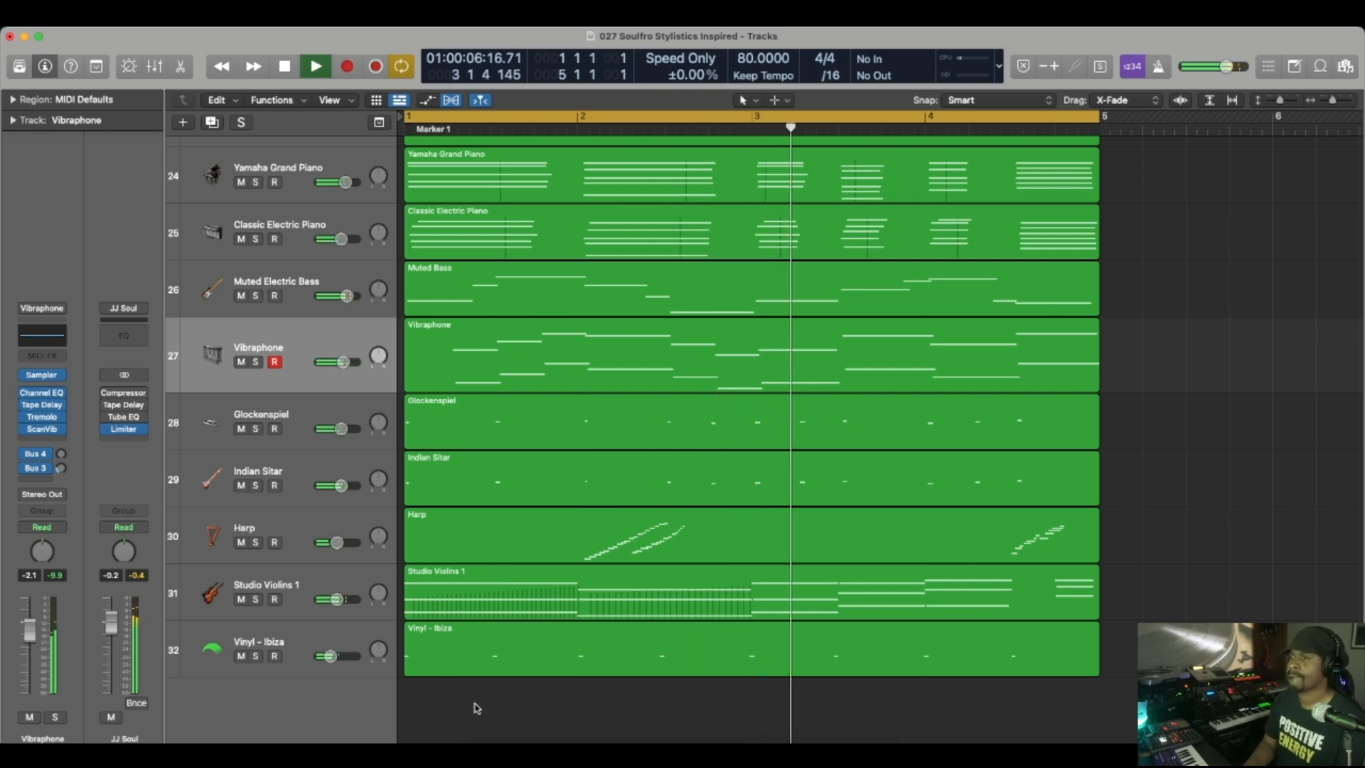
{"action": "mouse_move", "coordinate": [338, 599]}
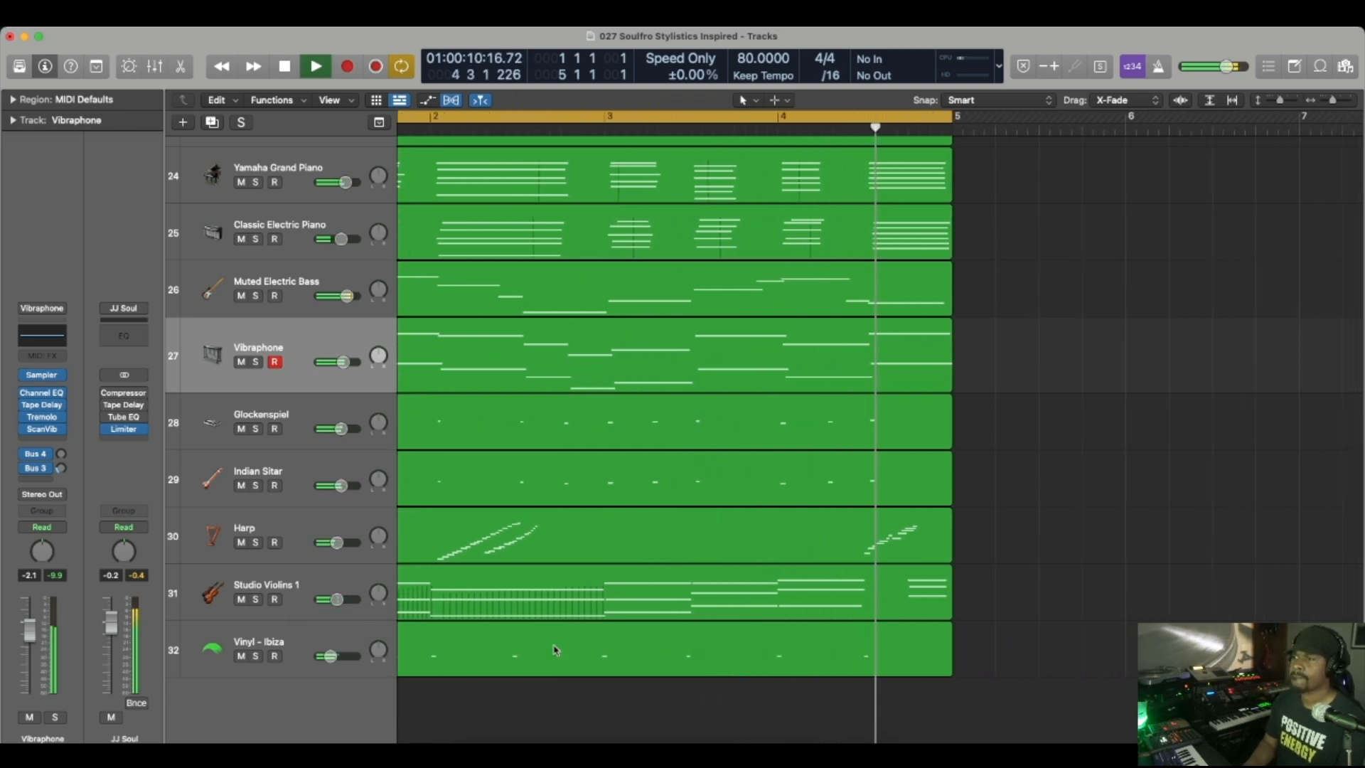
Stop the playback of the full beat
{"action": "key", "text": "space"}
{"action": "scroll", "coordinate": [596, 625], "scroll_direction": "left", "scroll_amount": 5}
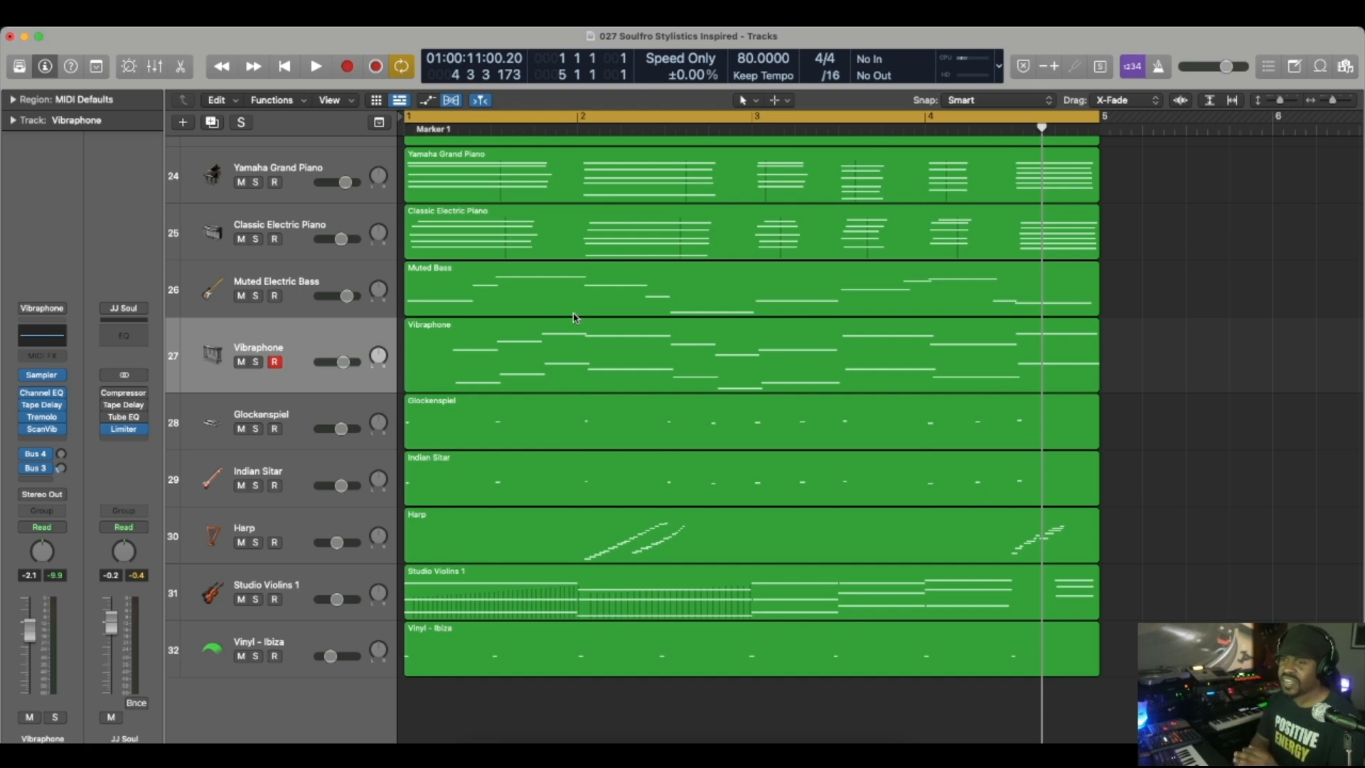
{"action": "scroll", "coordinate": [575, 318], "scroll_direction": "up", "scroll_amount": 4}
{"action": "scroll", "coordinate": [575, 318], "scroll_direction": "down", "scroll_amount": 4}
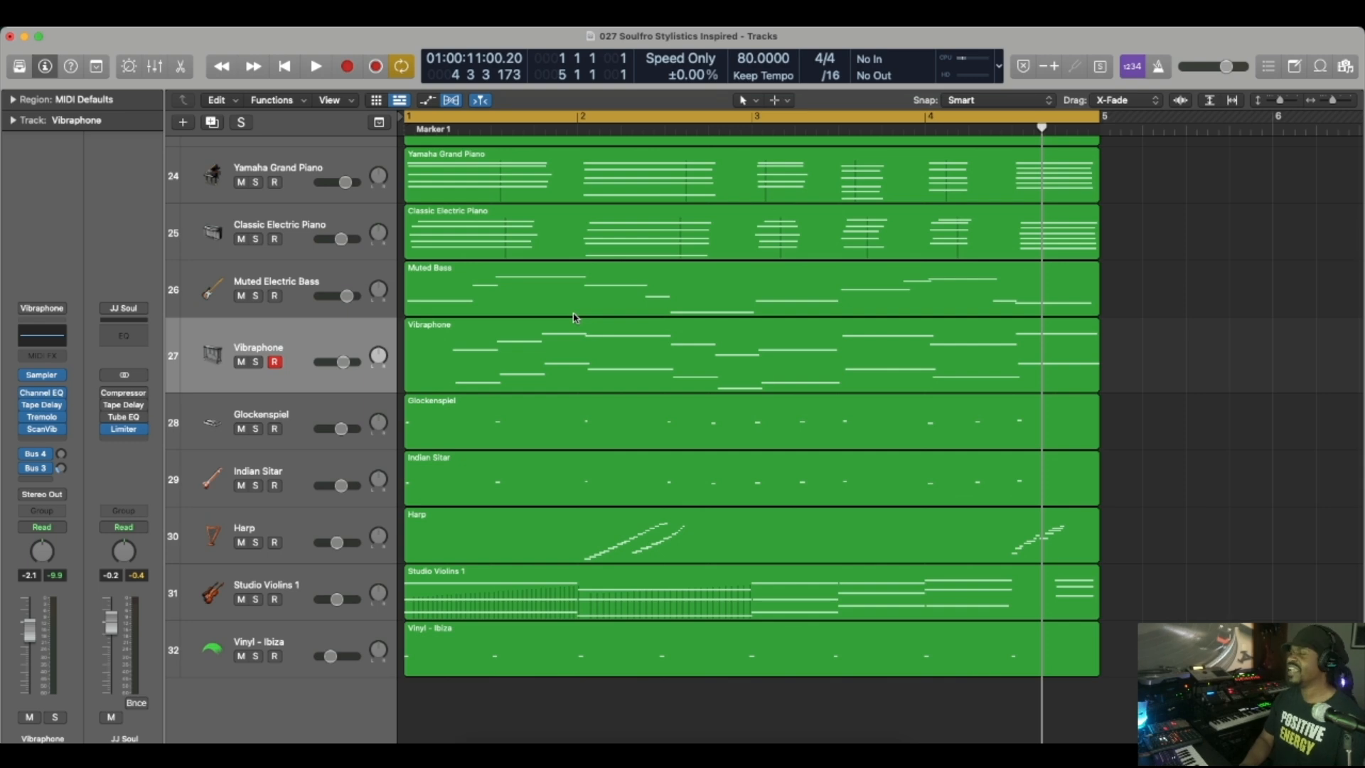
Mute the Vintage Breaks+ drum track and audition the remaining instruments without drums
{"action": "scroll", "coordinate": [575, 318], "scroll_direction": "up", "scroll_amount": 3}
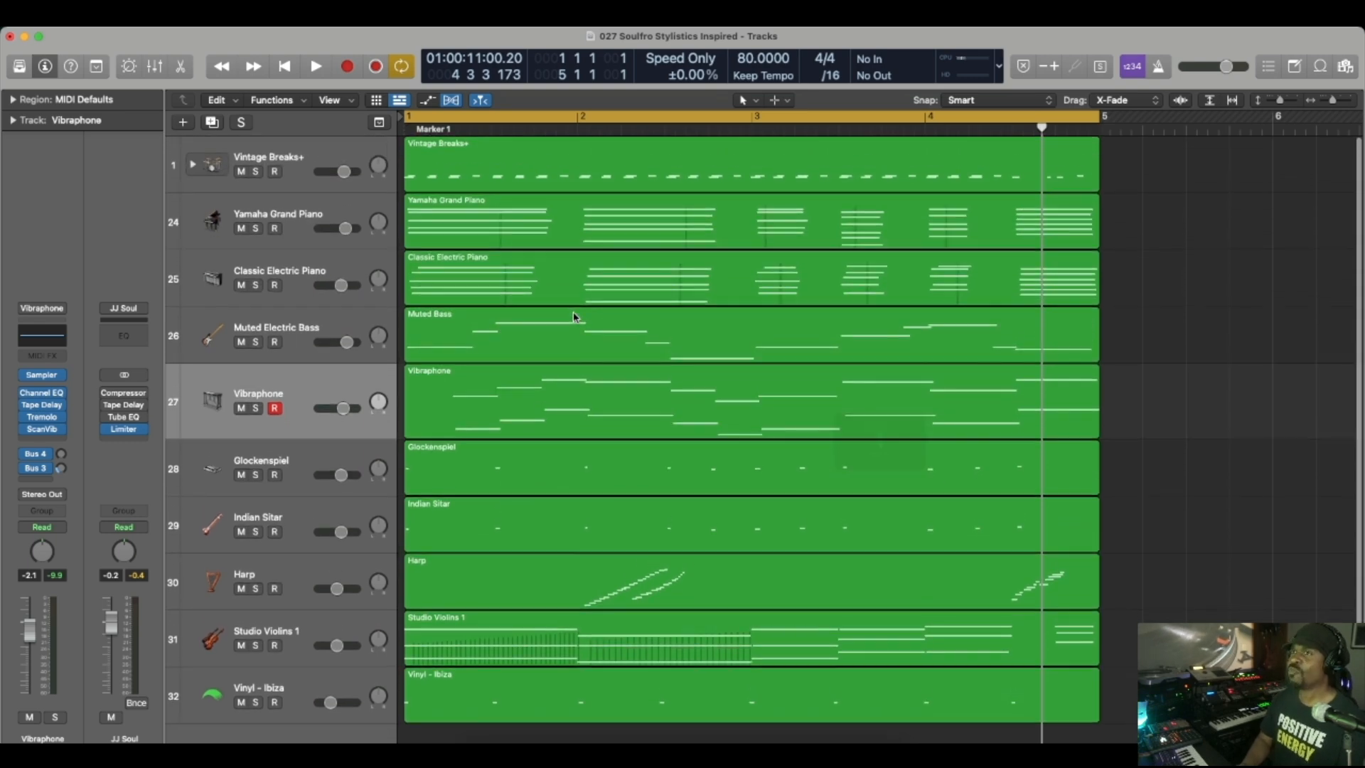
{"action": "scroll", "coordinate": [575, 317], "scroll_direction": "up", "scroll_amount": 2}
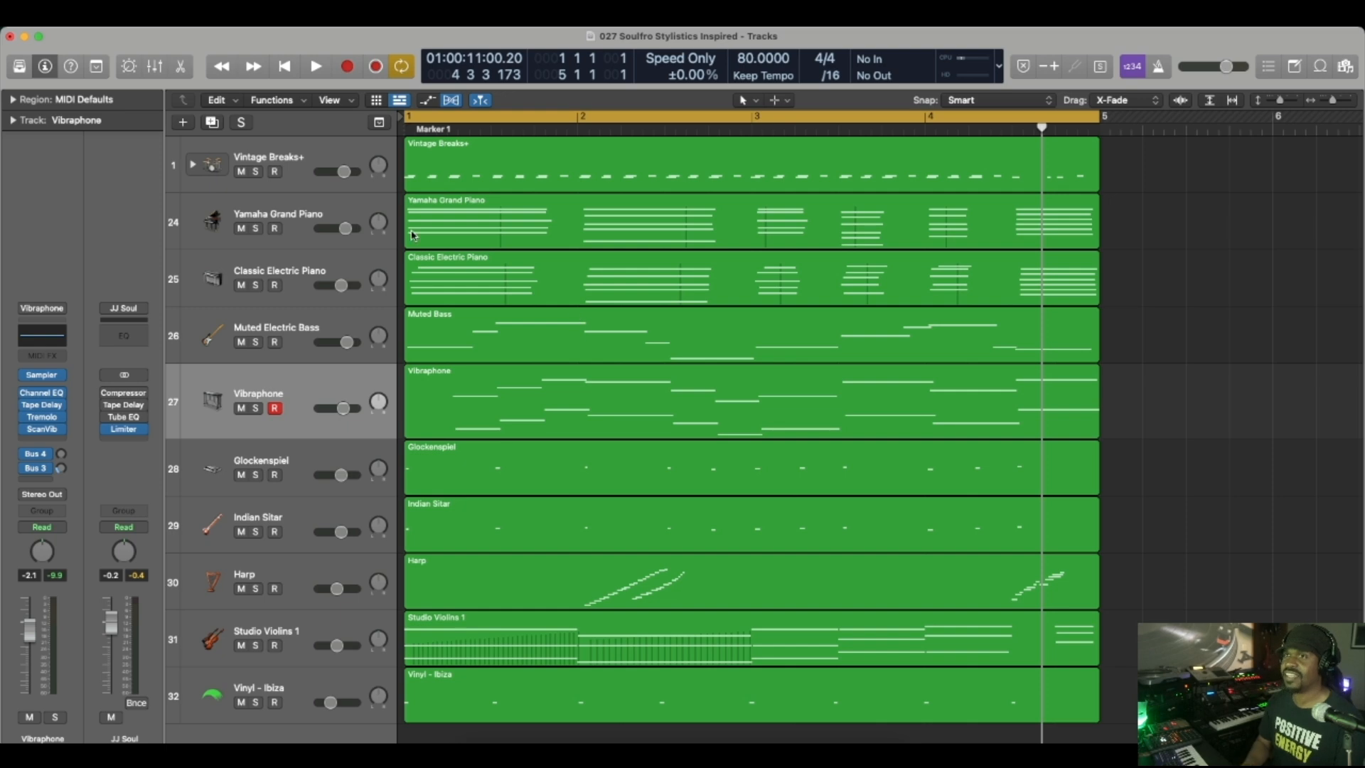
{"action": "left_click", "coordinate": [299, 161]}
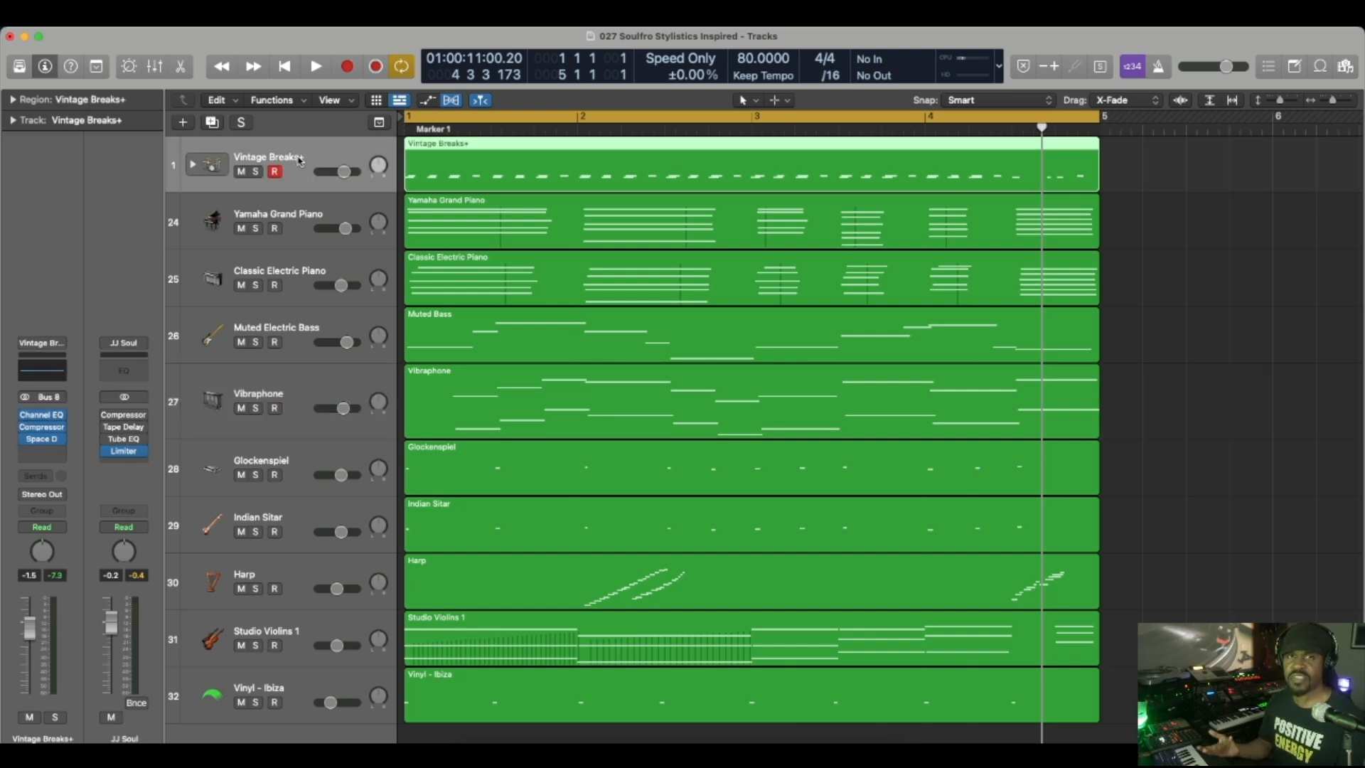
{"action": "left_click", "coordinate": [242, 172]}
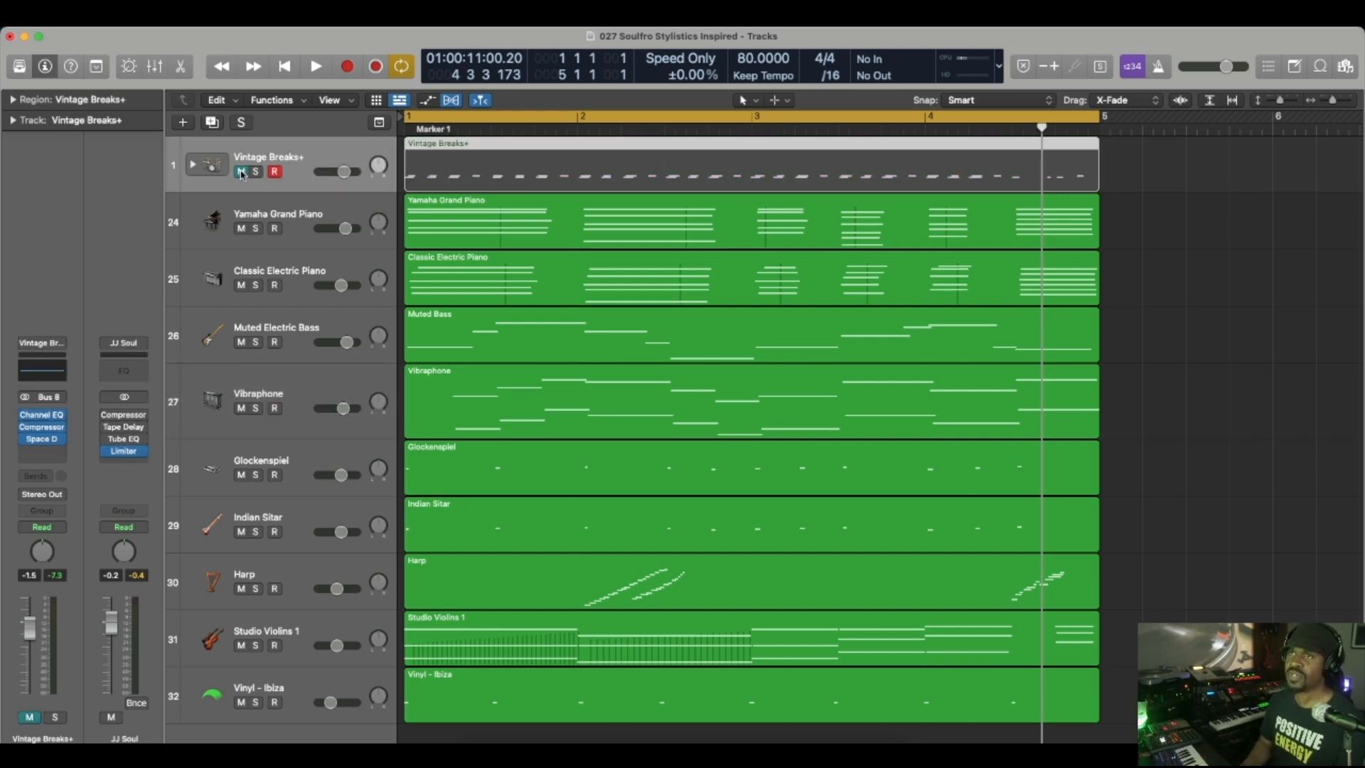
{"action": "key", "text": "space"}
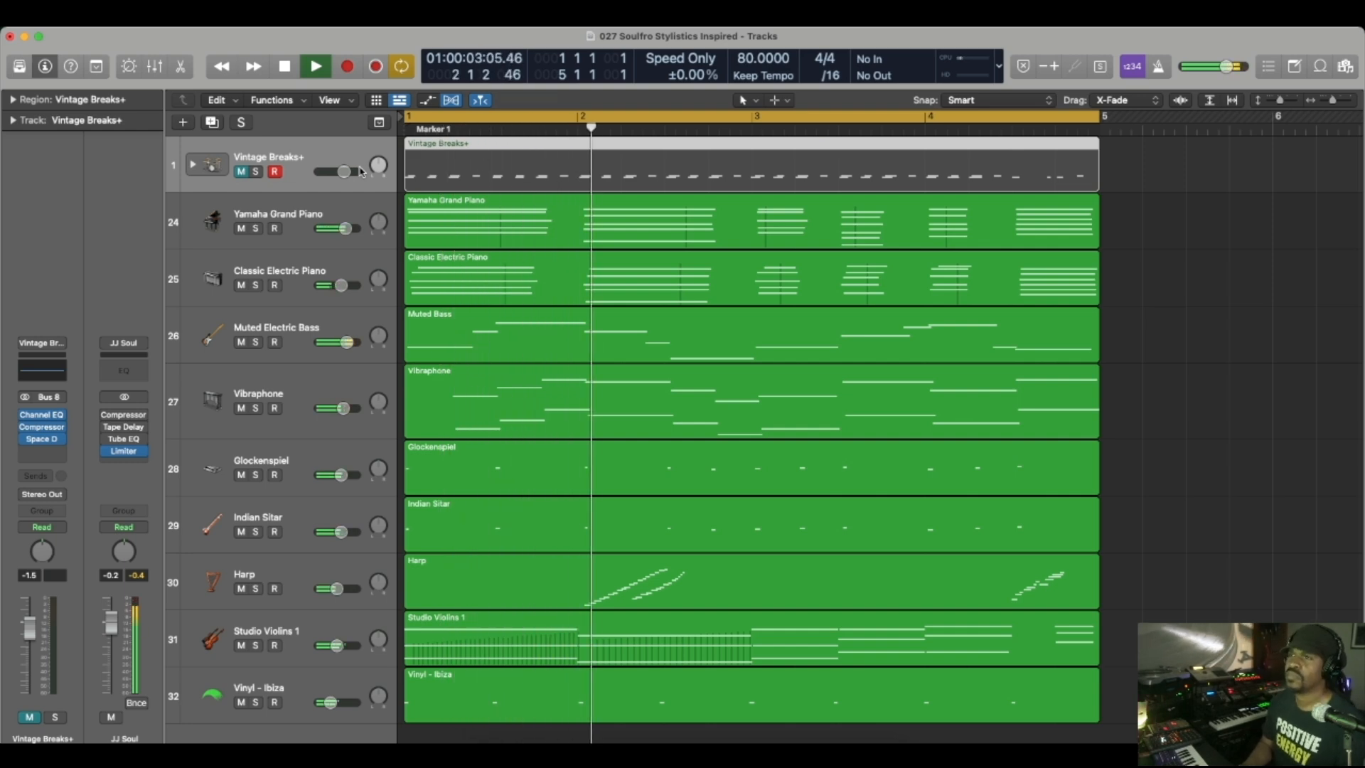
{"action": "key", "text": "space"}
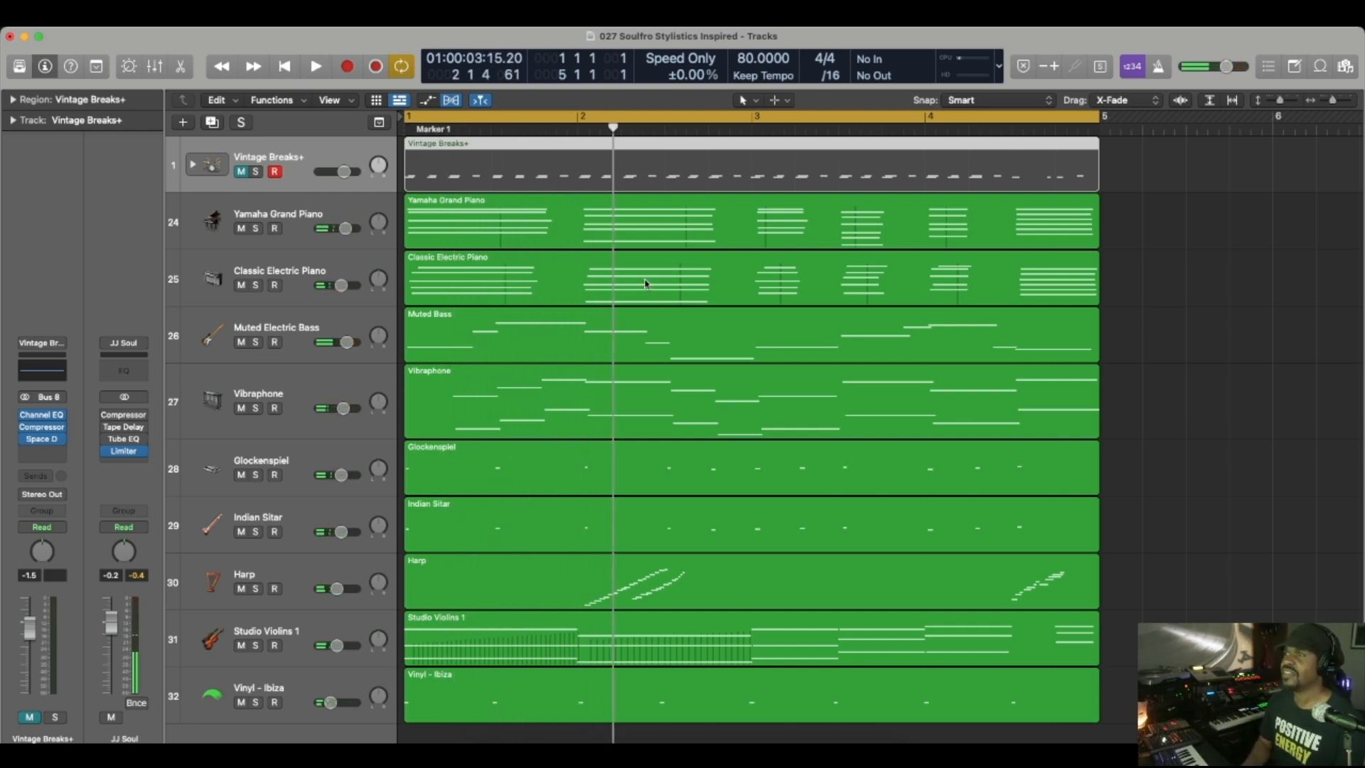
Bounce the nine instrument regions below Vintage Breaks+ in place to a new track named Filt VSB Sample, muting the source regions
{"action": "left_click_drag", "start_coordinate": [1130, 708], "coordinate": [555, 249]}
{"action": "left_click_drag", "start_coordinate": [547, 236], "coordinate": [528, 223]}
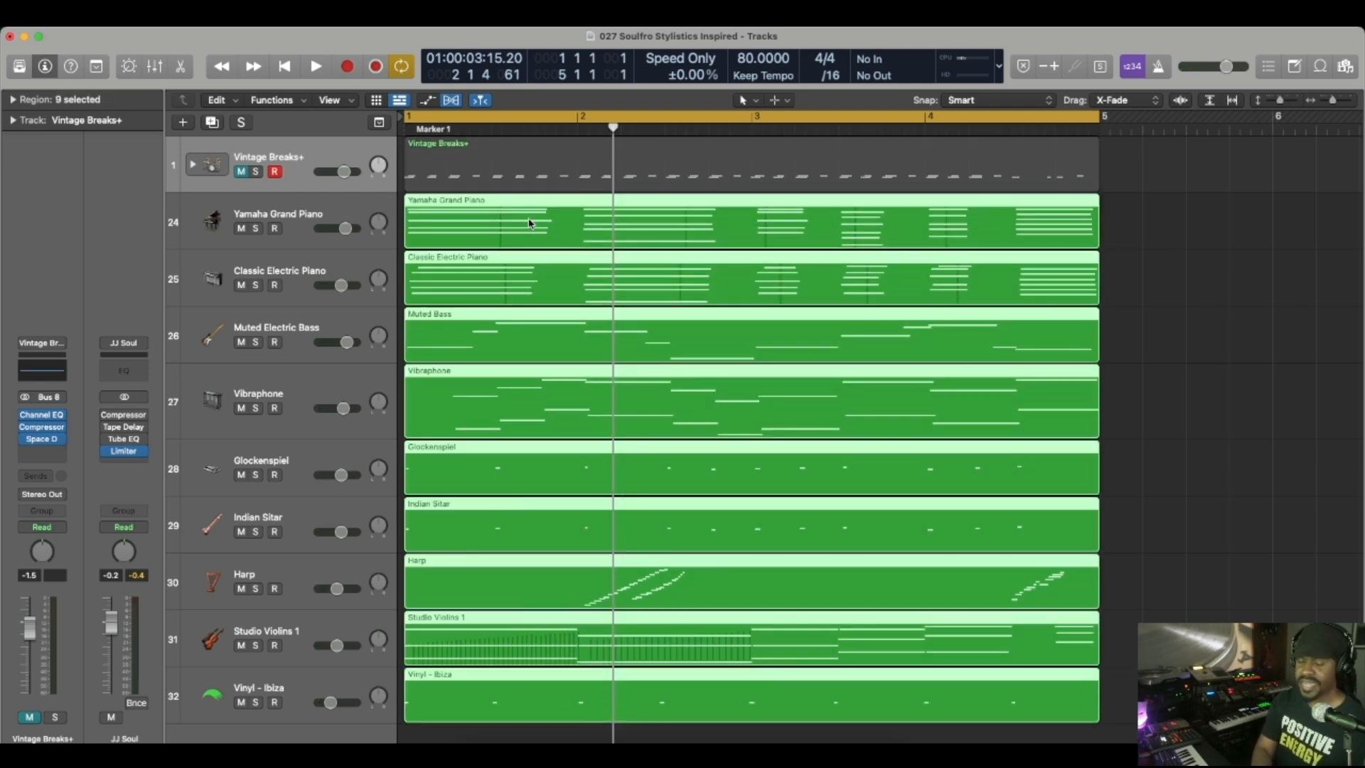
{"action": "key", "text": "ctrl+b"}
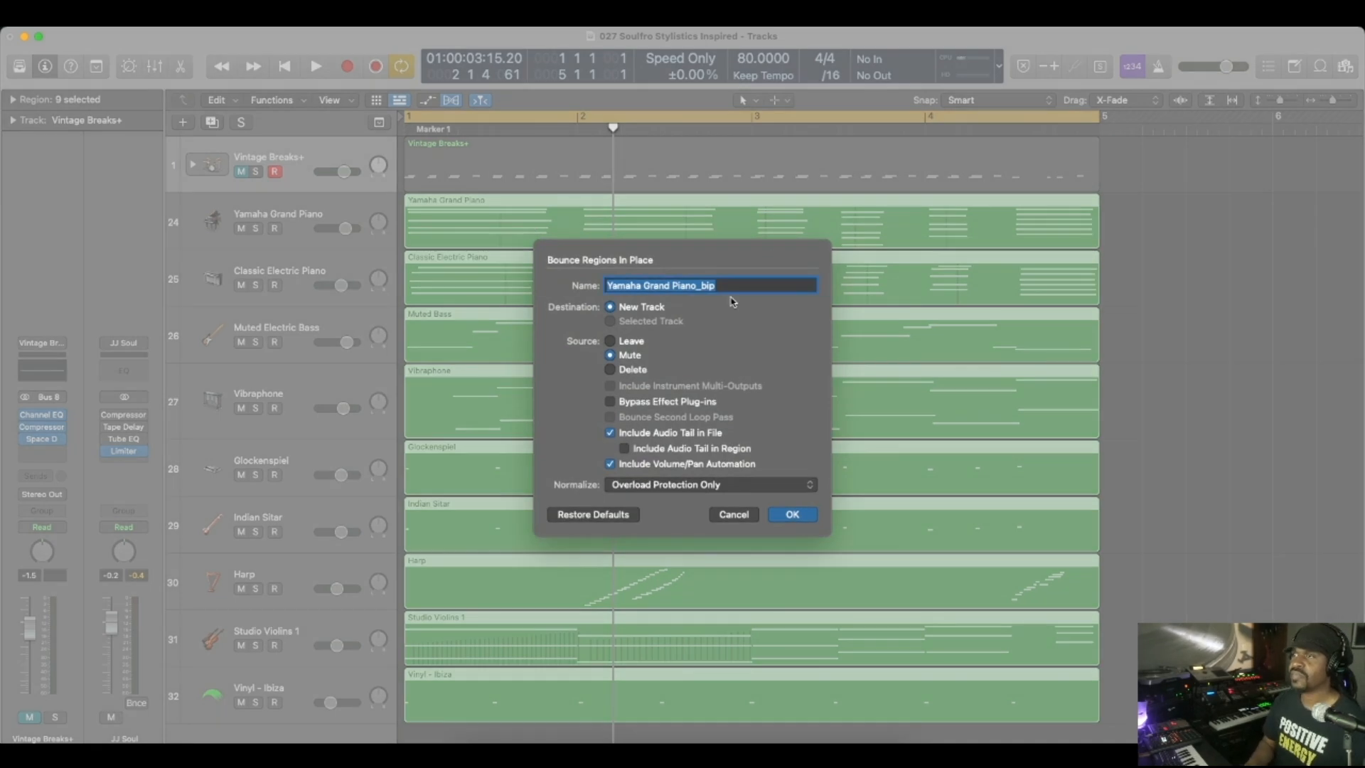
{"action": "left_click", "coordinate": [792, 514]}
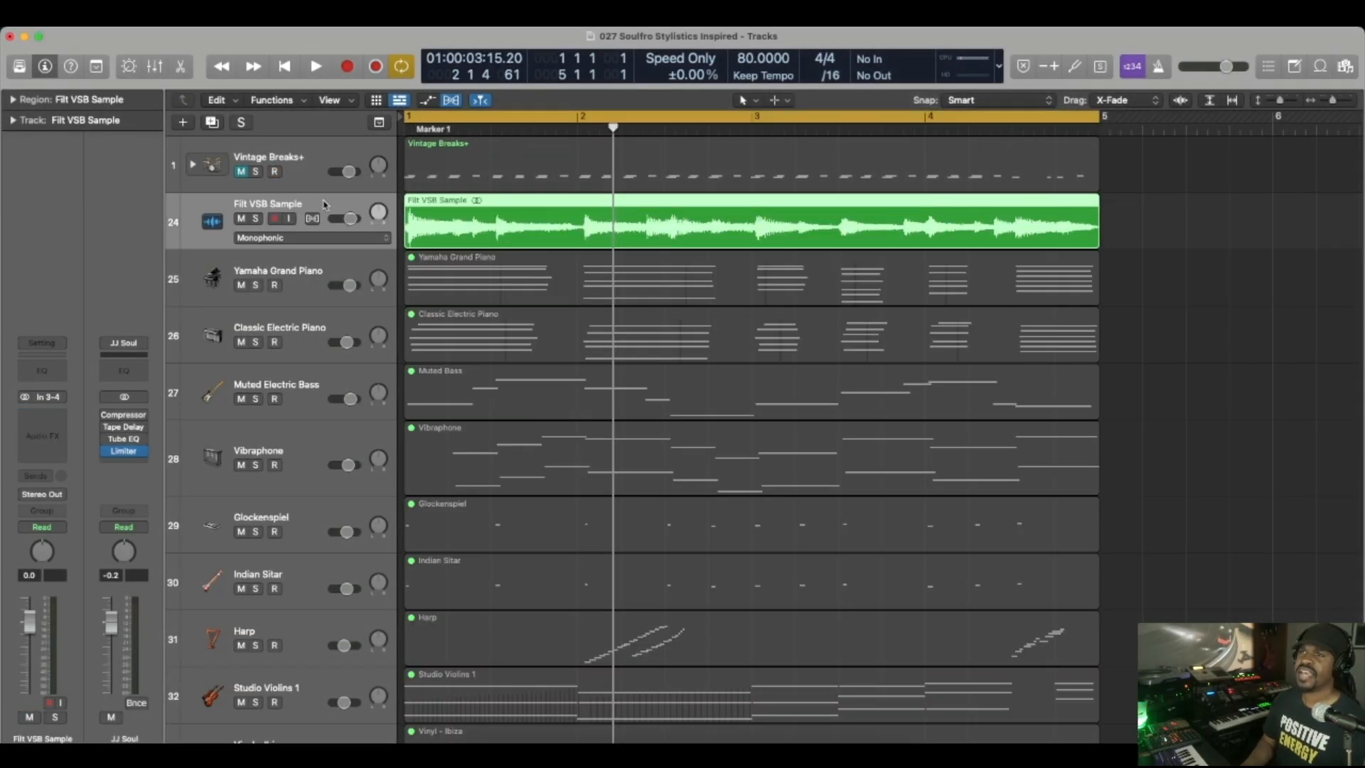
Move the Filt VSB Sample track below Vinyl - Ibiza at the end of the track list and audition the bounced audio
{"action": "left_click_drag", "start_coordinate": [323, 204], "coordinate": [327, 732]}
{"action": "key", "text": "space"}
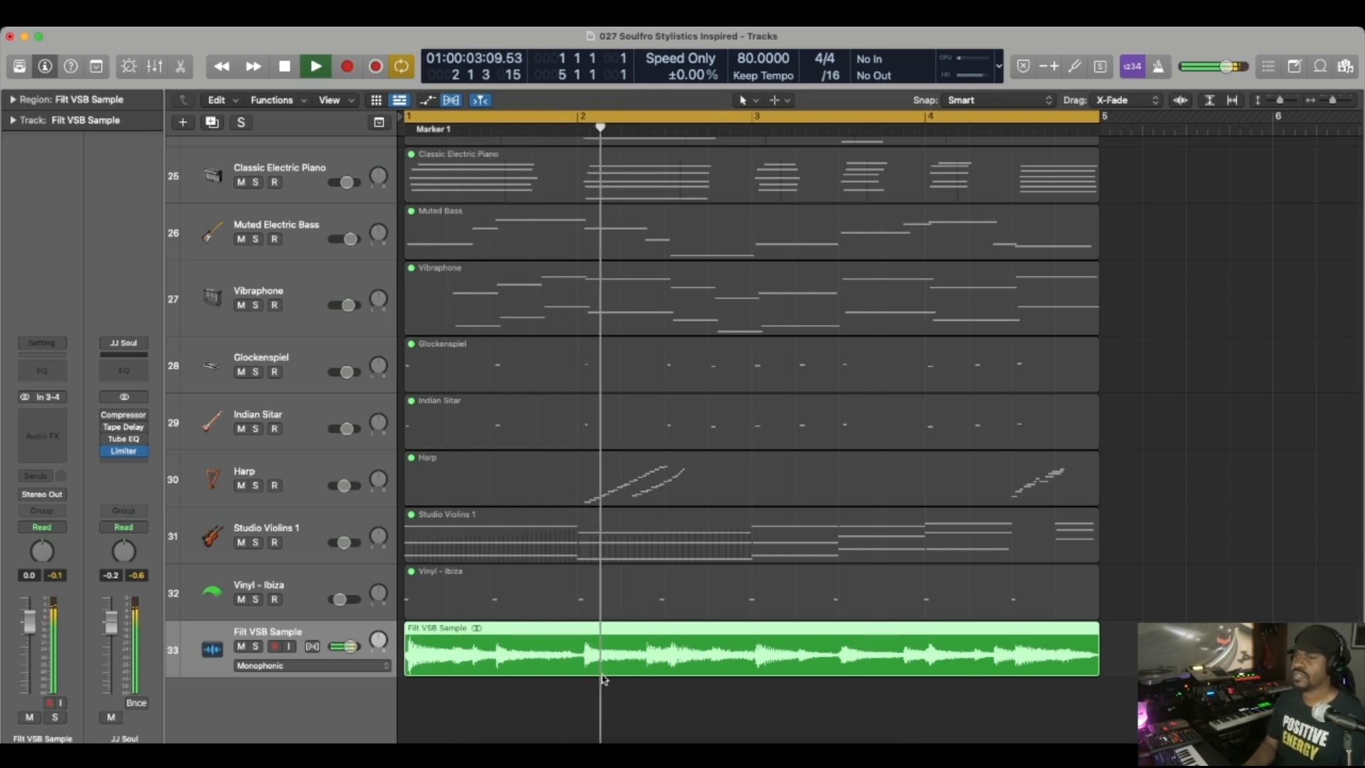
{"action": "key", "text": "space"}
{"action": "key", "text": "space"}
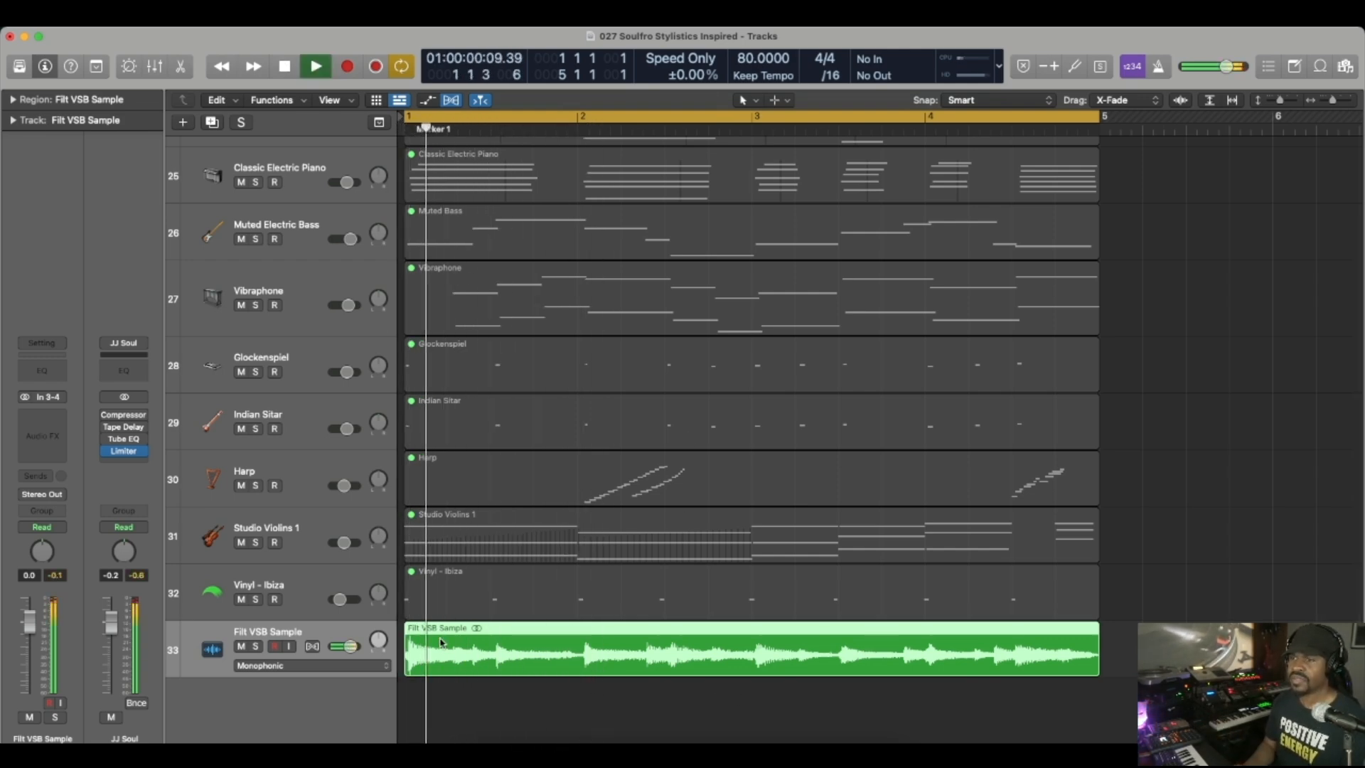
{"action": "key", "text": "space"}
Load the Filt VSB Sample region into Quick Sampler on a new track and audition it in Classic mode
{"action": "left_click_drag", "start_coordinate": [549, 640], "coordinate": [387, 703]}
{"action": "left_click", "coordinate": [270, 655]}
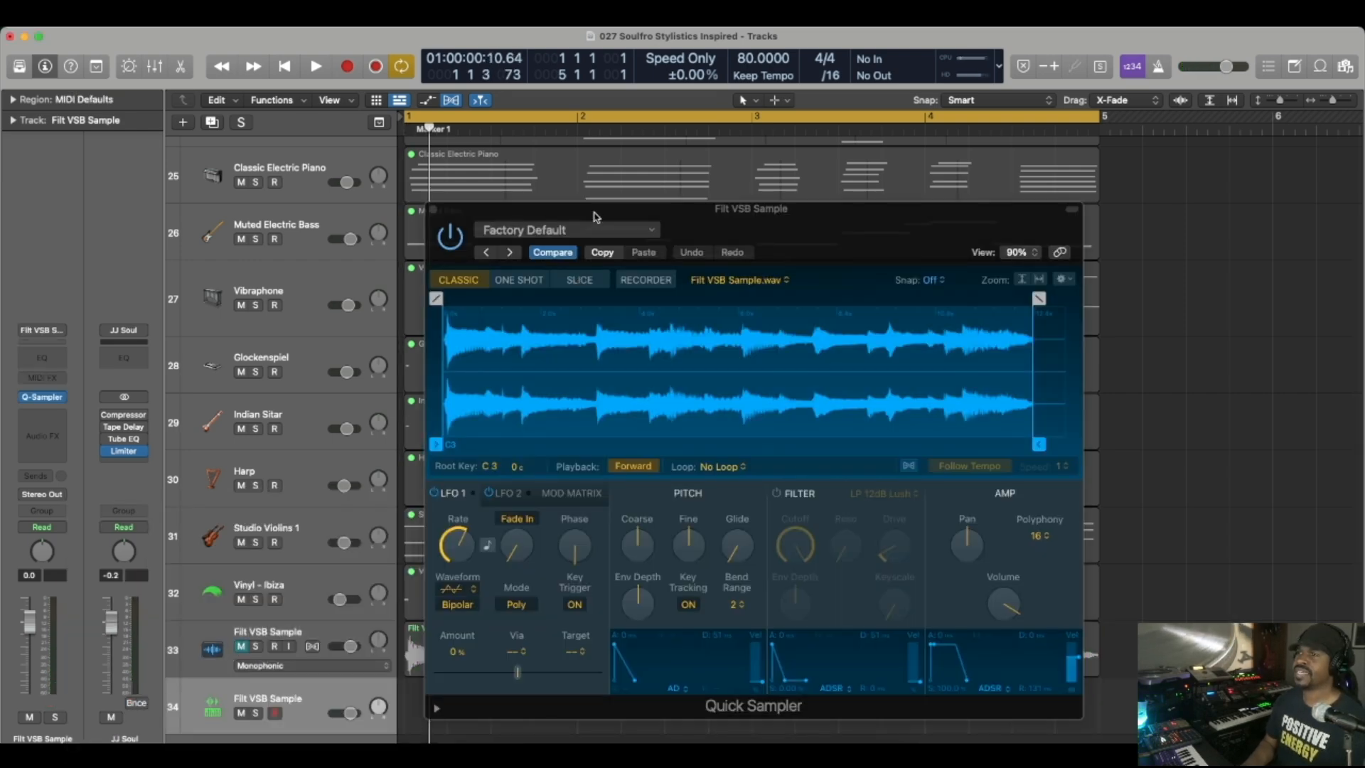
{"action": "left_click_drag", "start_coordinate": [596, 217], "coordinate": [521, 151]}
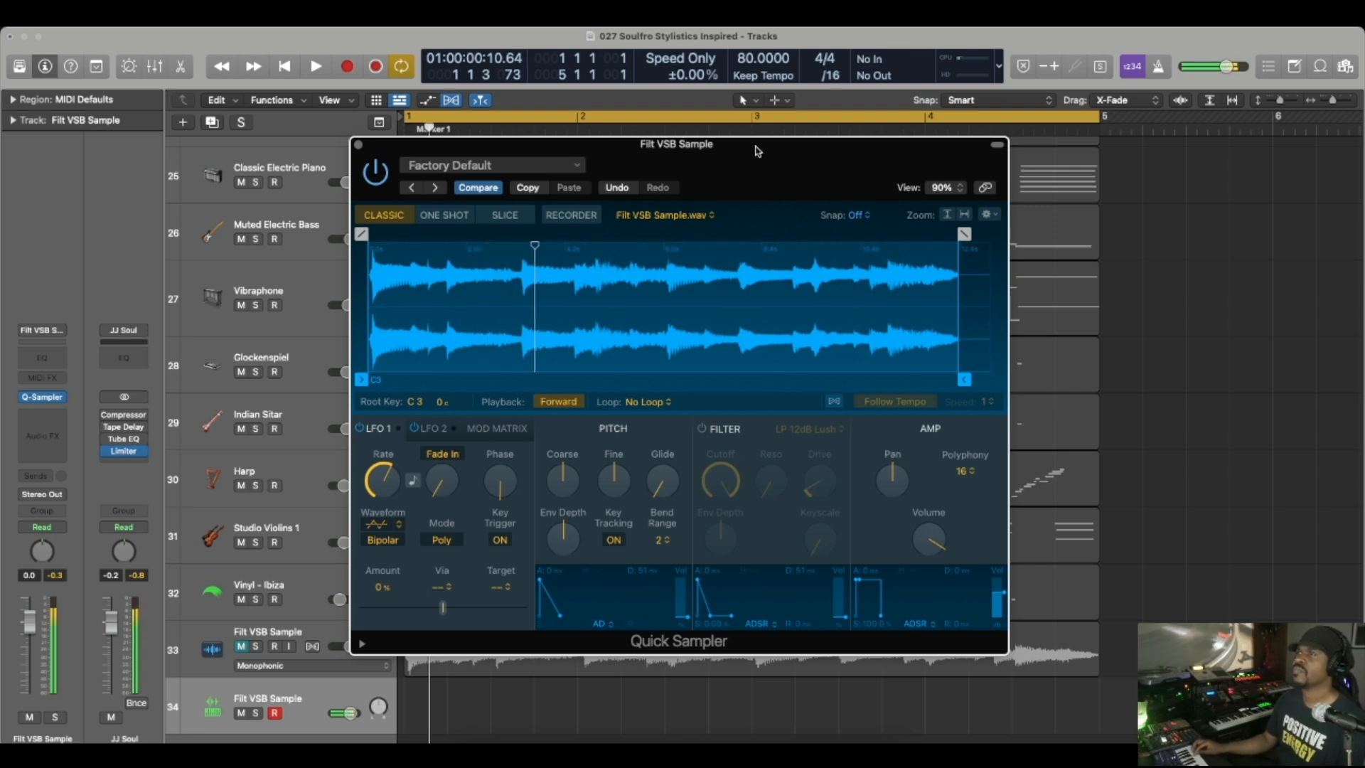
{"action": "left_click_drag", "start_coordinate": [757, 151], "coordinate": [719, 142]}
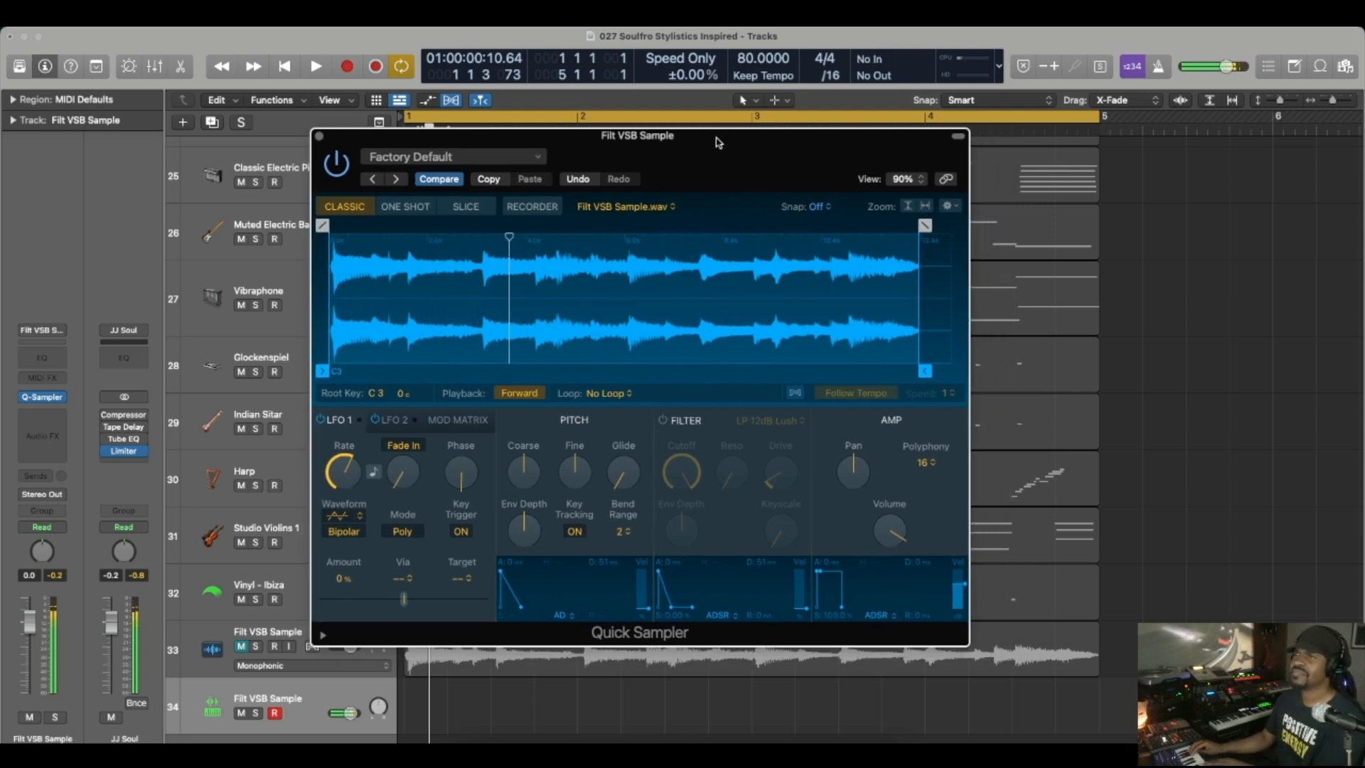
Slice the sample by transients in Quick Sampler with sensitivity 19, and return the playhead to bar 1
{"action": "left_click", "coordinate": [465, 206]}
{"action": "left_click_drag", "start_coordinate": [519, 395], "coordinate": [469, 397]}
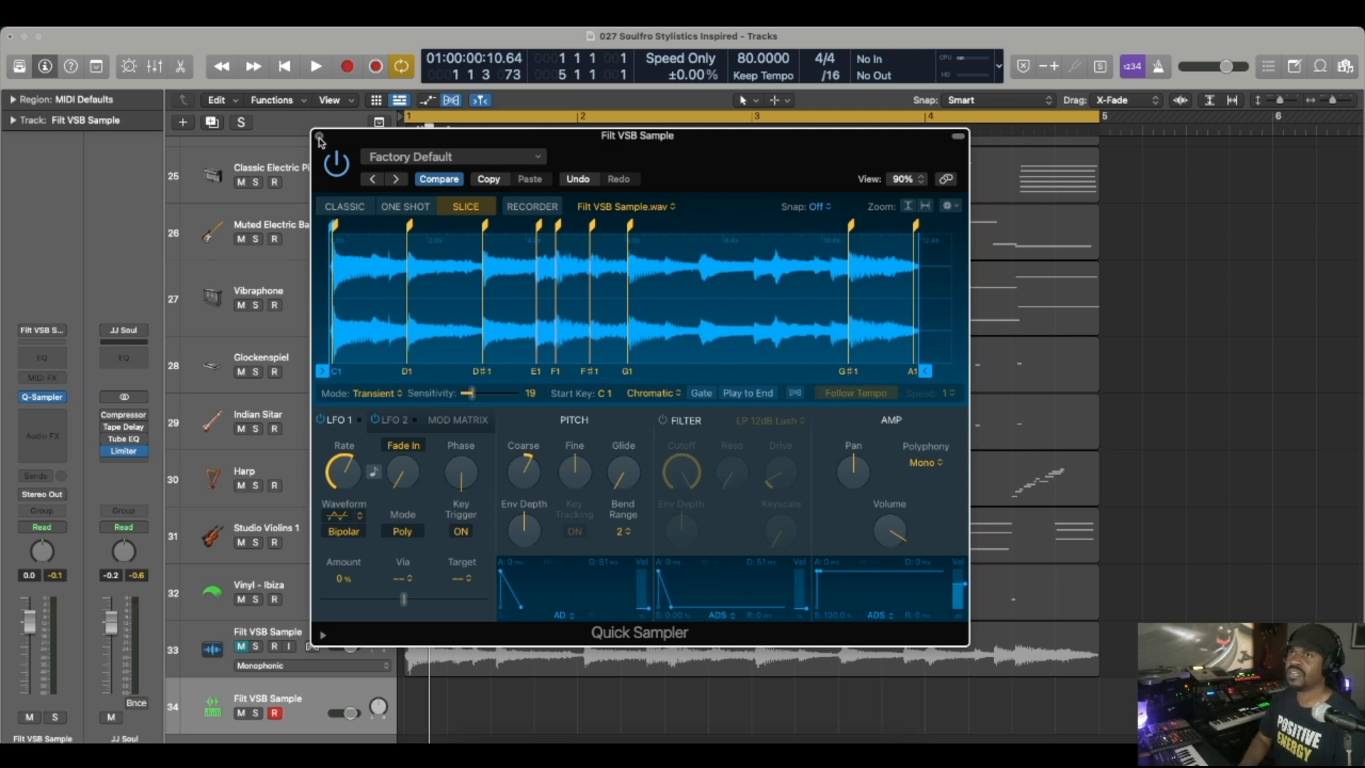
{"action": "left_click", "coordinate": [284, 67]}
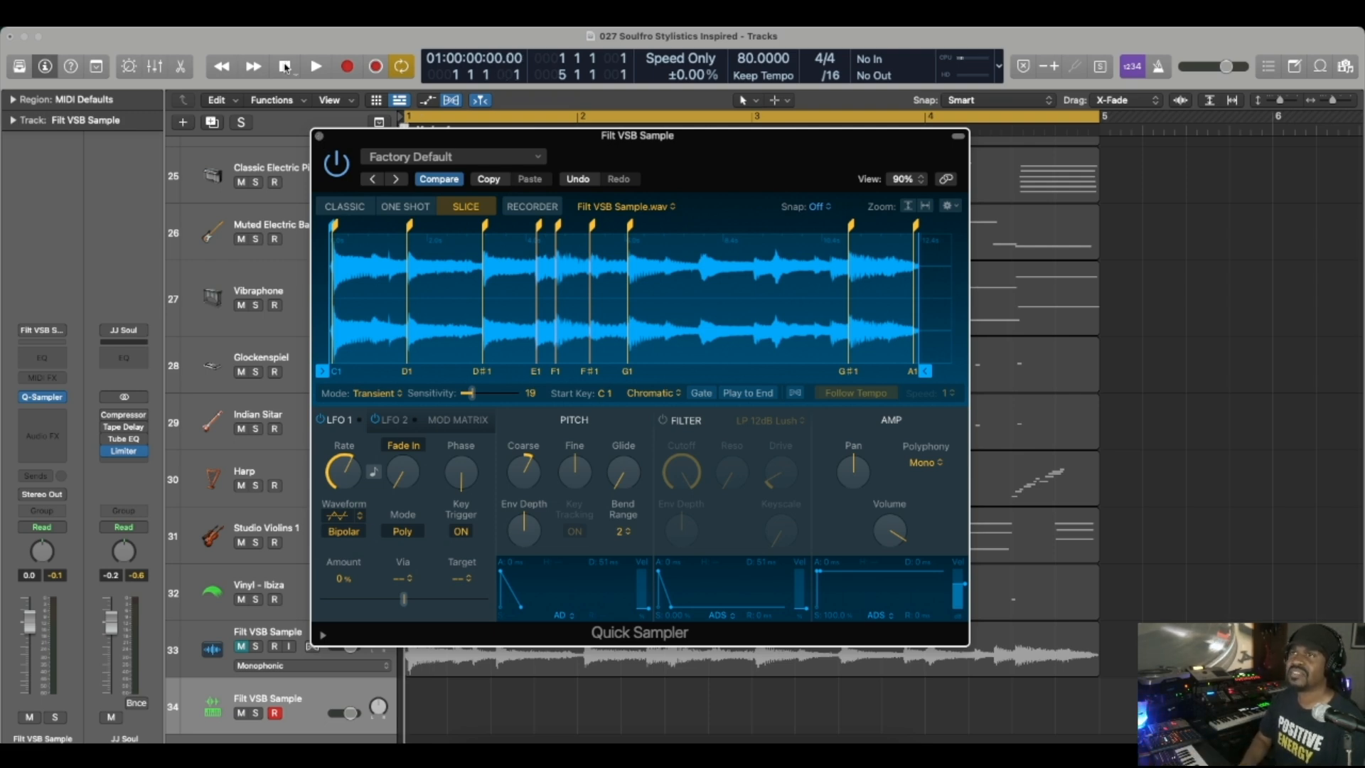